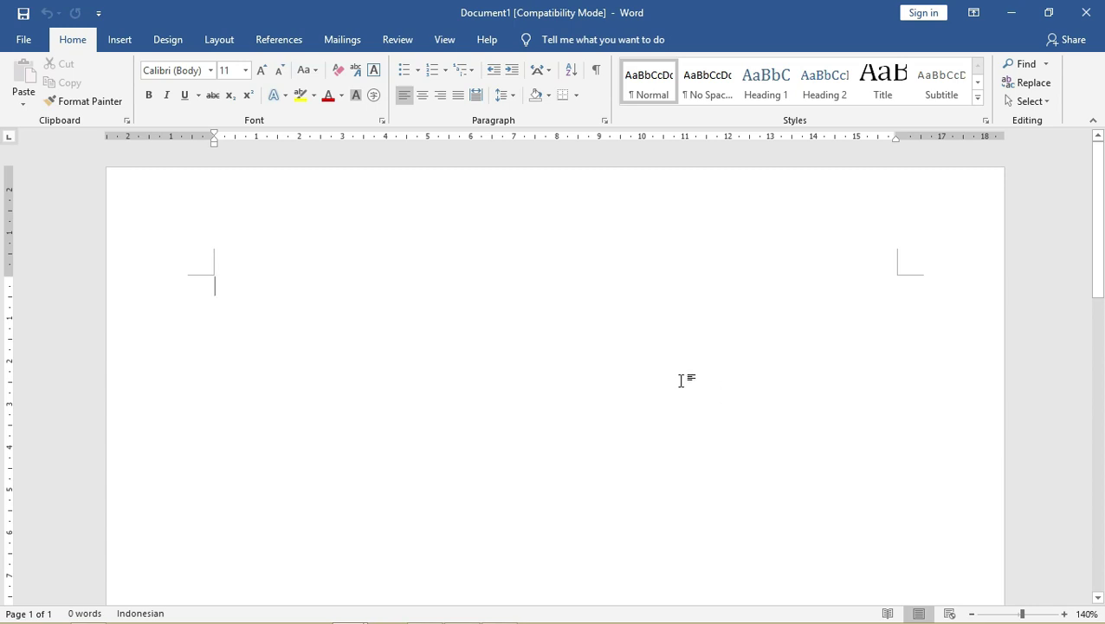
- Zoom the blank document out from 140% to 90% so the whole page width shows
ctrl+scroll(625, 398, down, 8)
ctrl+scroll(625, 399, down, 3)
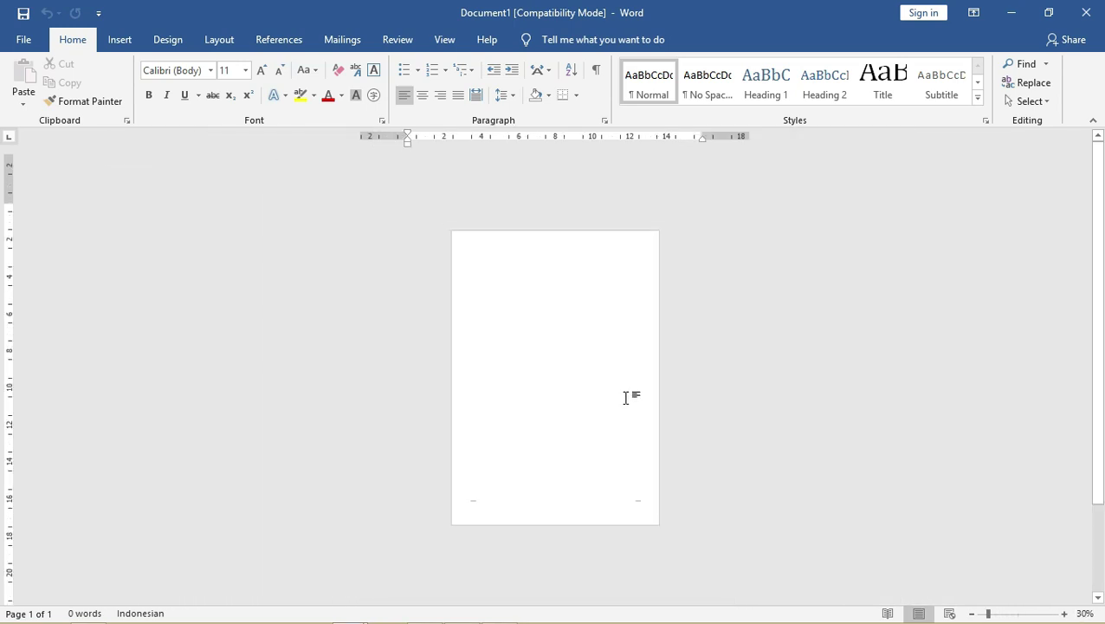
ctrl+scroll(625, 398, up, 4)
ctrl+scroll(626, 398, up, 2)
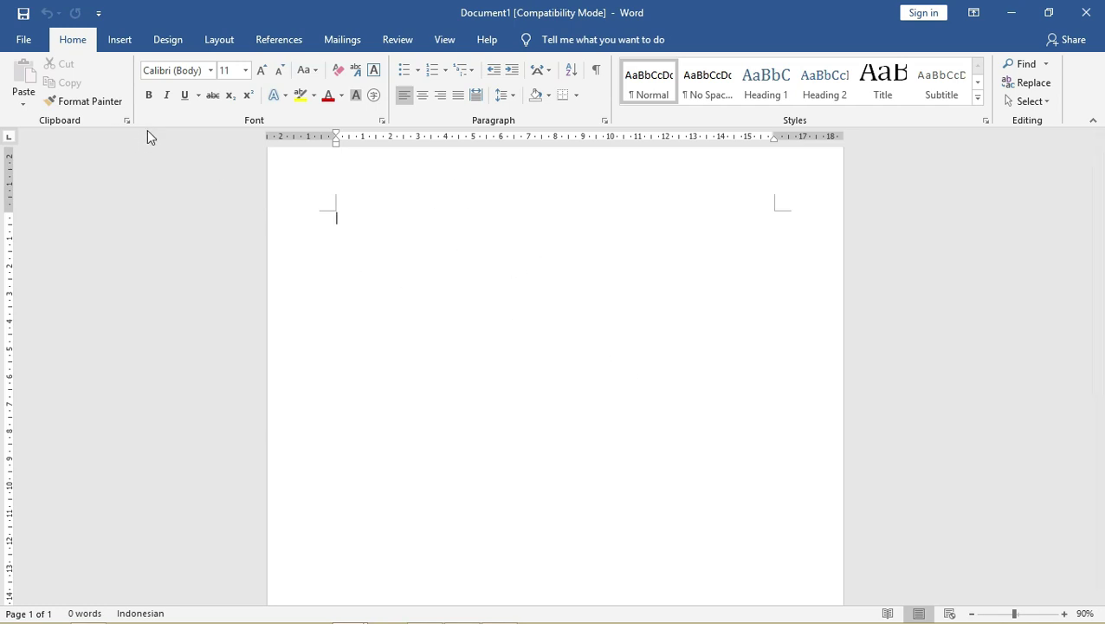
- Switch the page orientation to Landscape
click(202, 45)
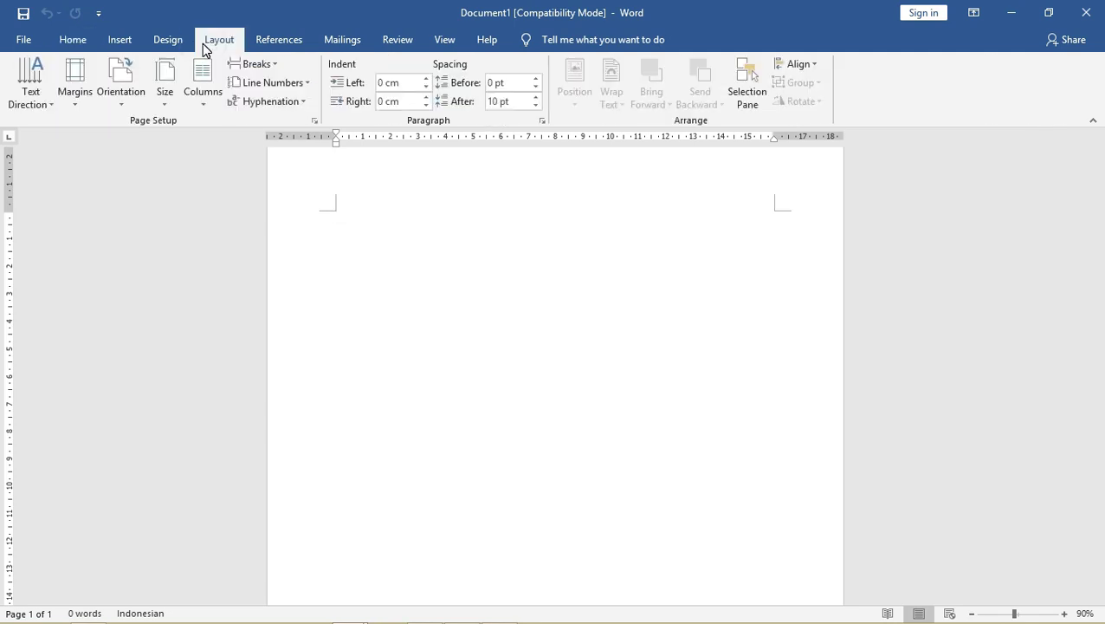
click(117, 100)
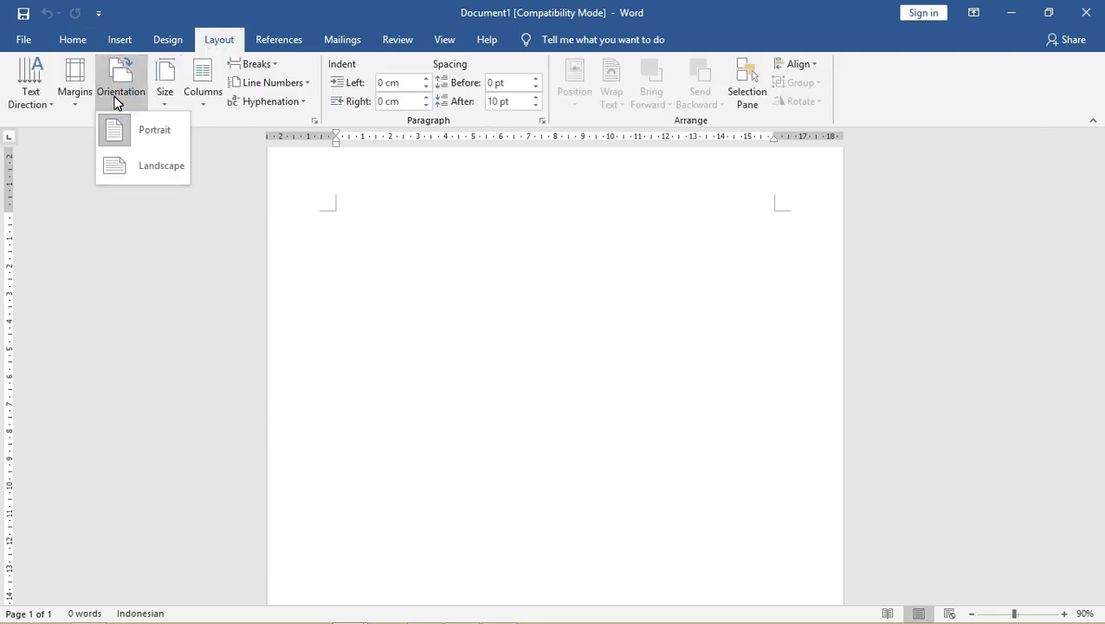
click(143, 165)
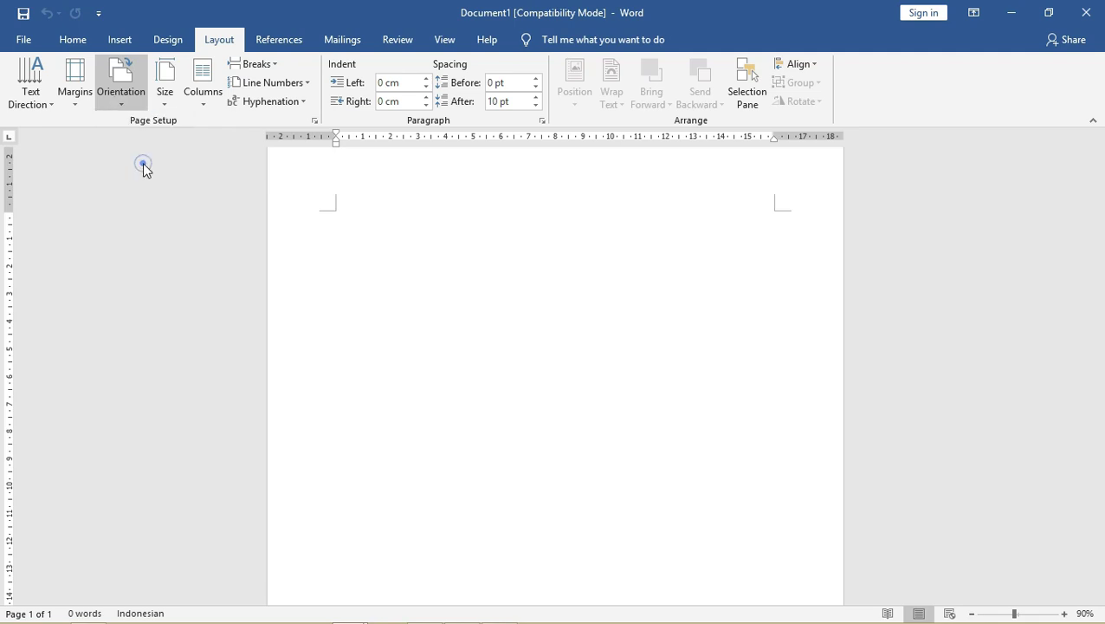
scroll(147, 171, down, 2)
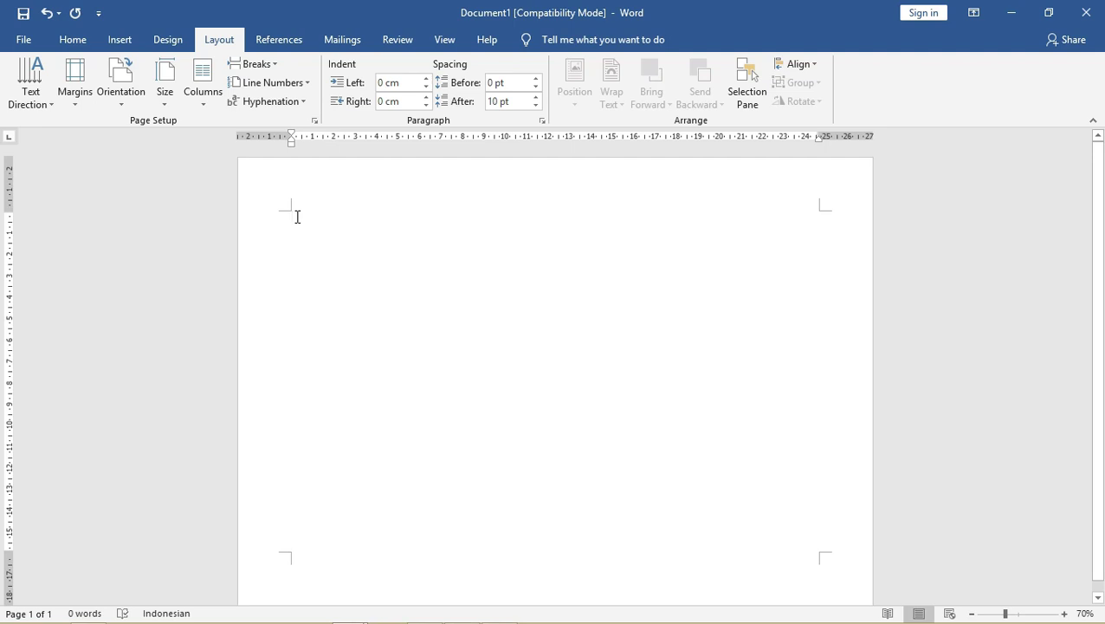
- Apply the Narrow preset margins (1,27 cm on every side)
click(127, 100)
click(77, 103)
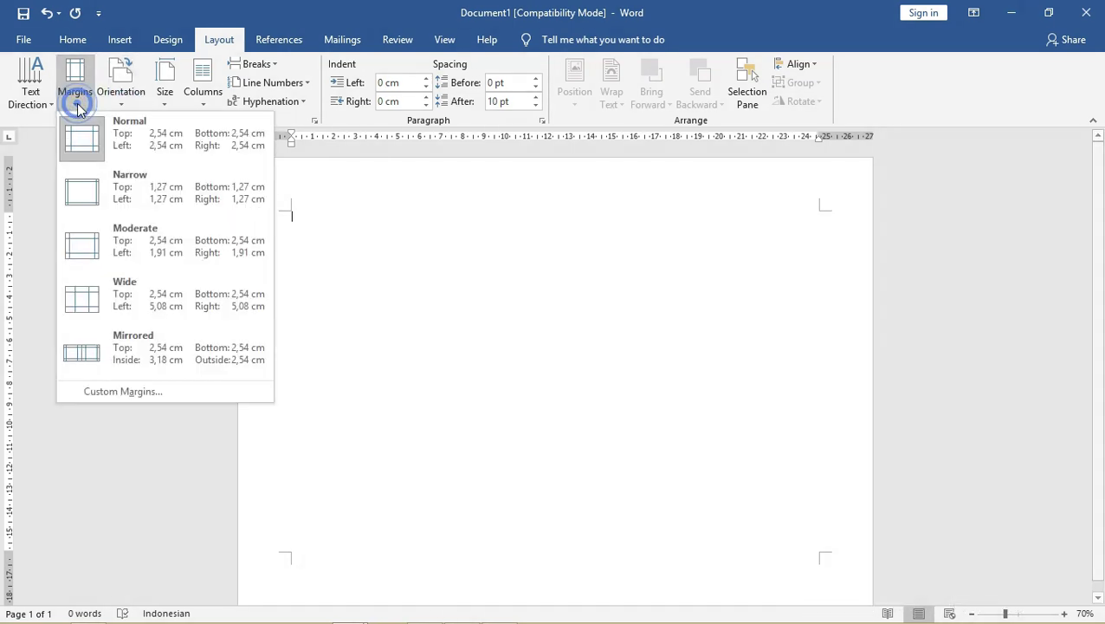
click(214, 201)
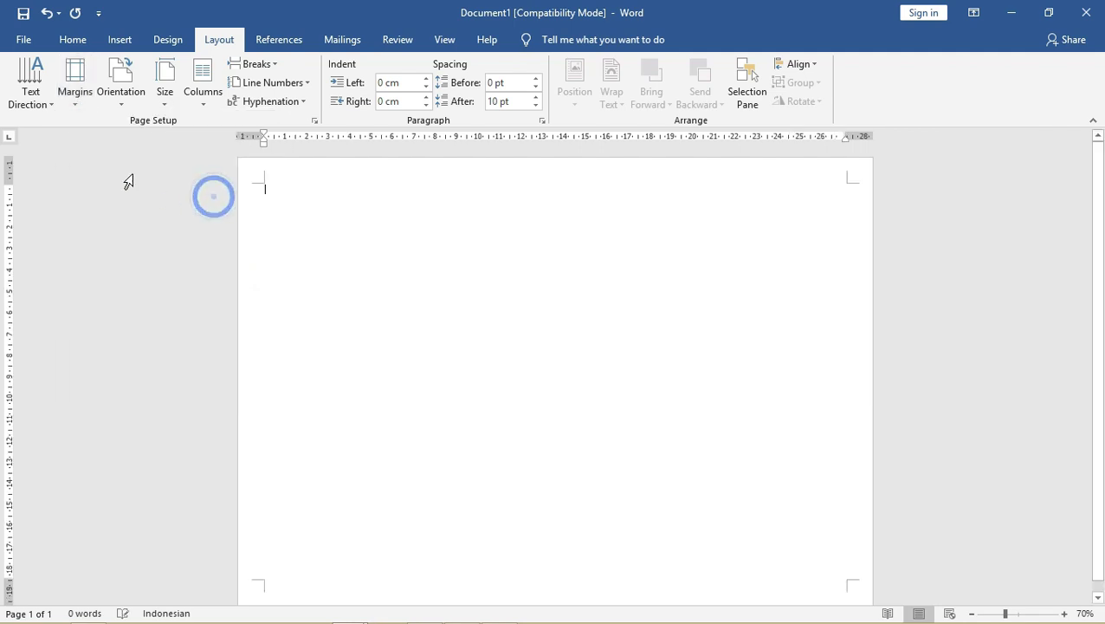
click(69, 105)
- Set Top, Left, Bottom and Right custom margins all to 0,5 in Page Setup
click(148, 390)
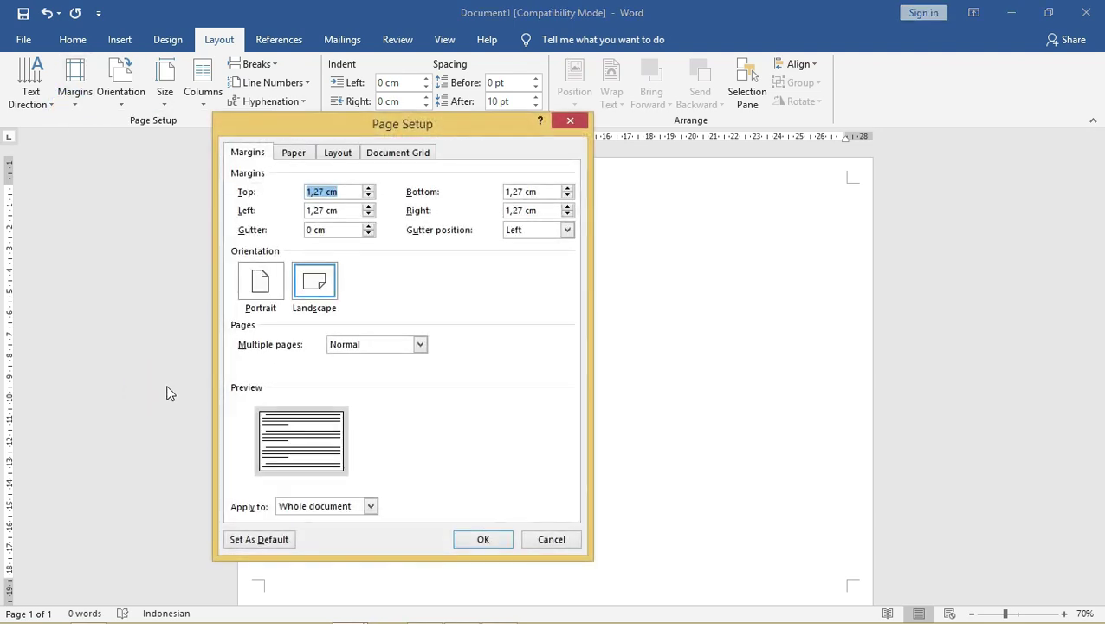
drag(335, 121, 633, 133)
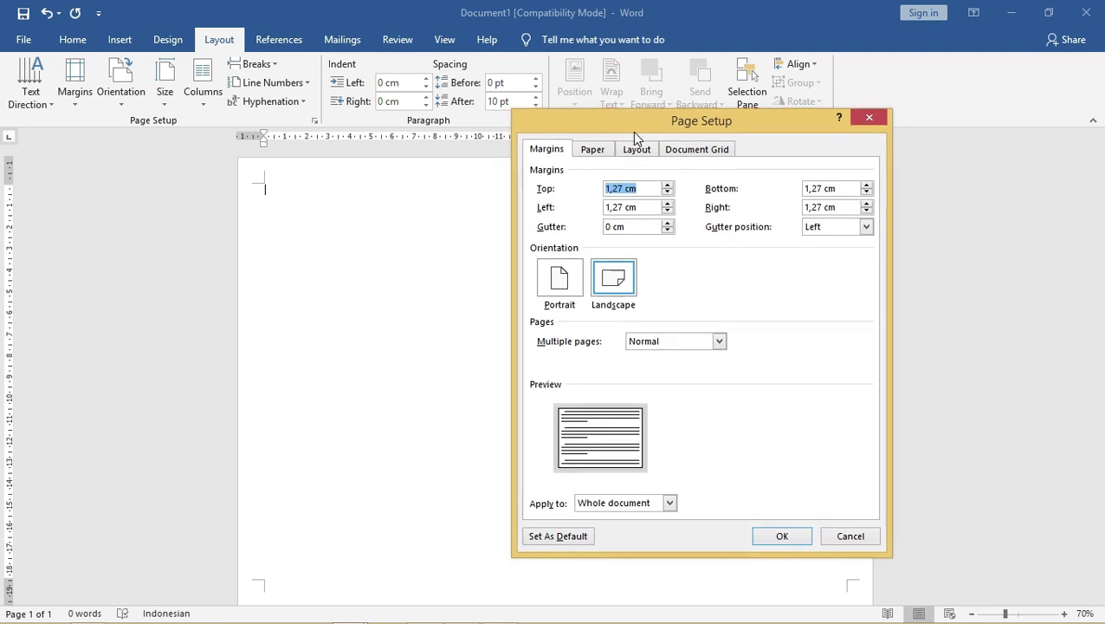
text(0,5)
drag(629, 130, 555, 130)
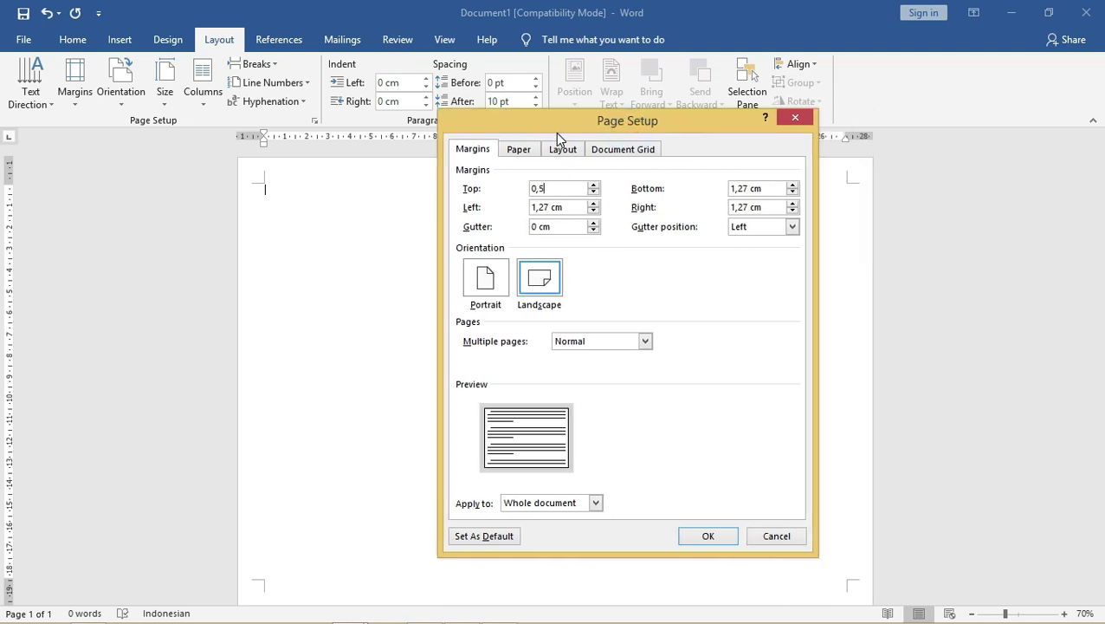
drag(547, 188, 454, 194)
click(572, 207)
text(0,5)
mouse_move(780, 188)
mouse_down()
mouse_move(717, 186)
mouse_move(717, 208)
mouse_up()
text(0,50,5)
click(557, 191)
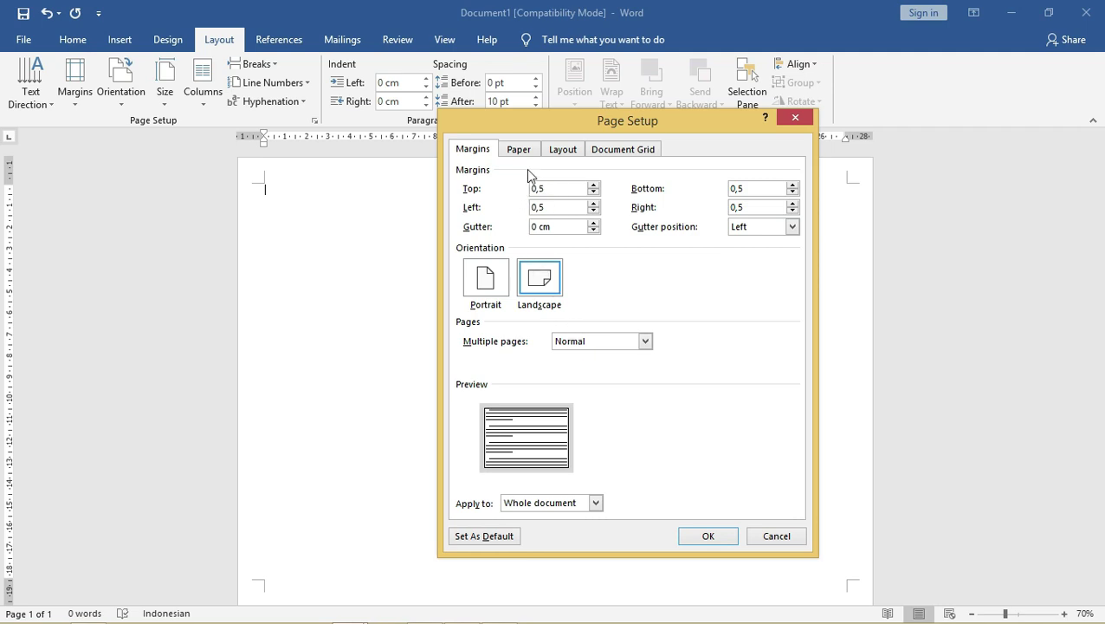
click(519, 149)
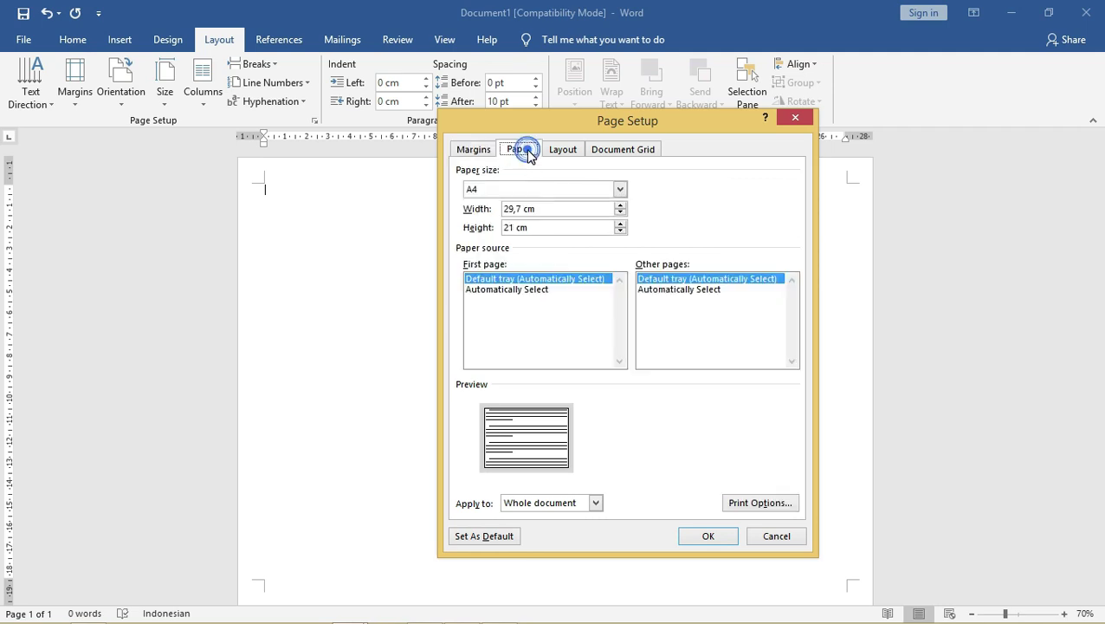
- Set a custom paper size of Width 16 cm and Height 9 cm, and confirm
click(507, 191)
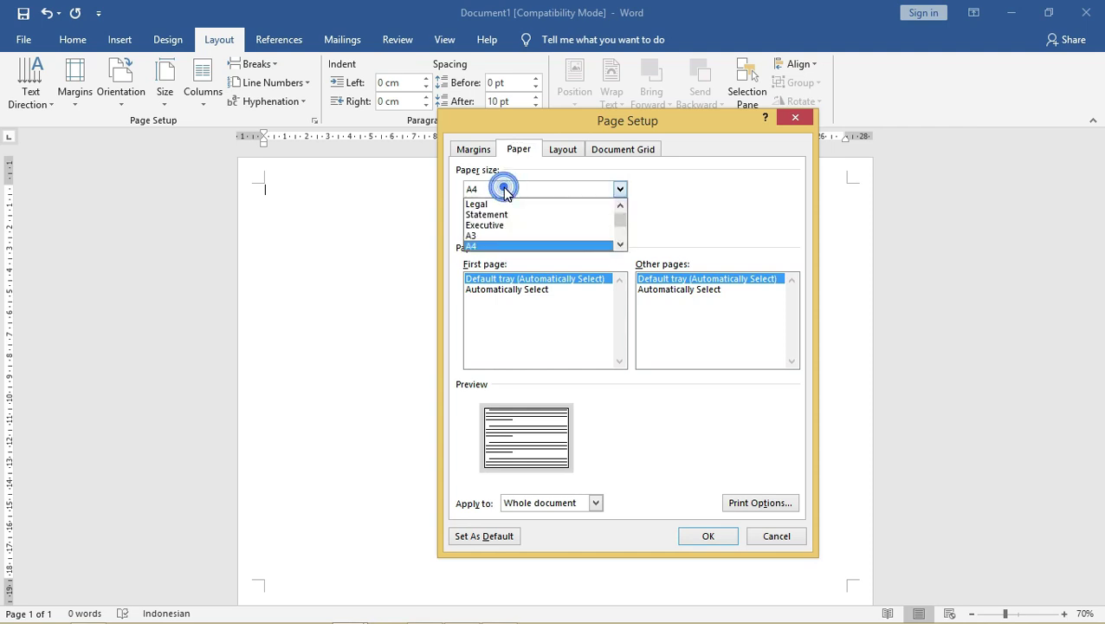
click(619, 222)
click(667, 212)
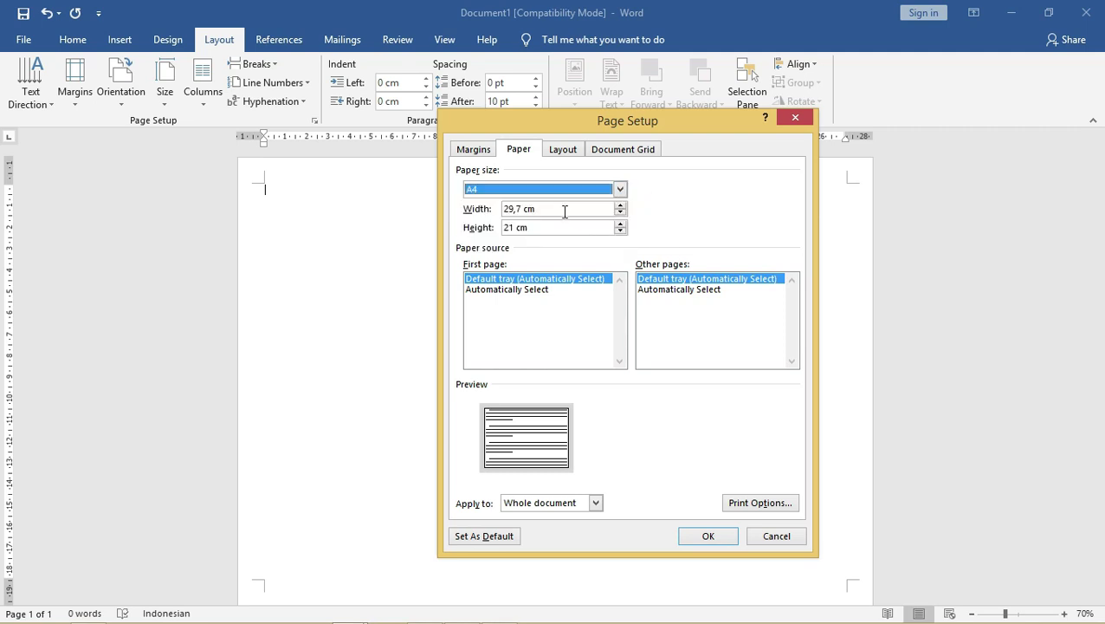
drag(563, 209, 404, 207)
text(16)
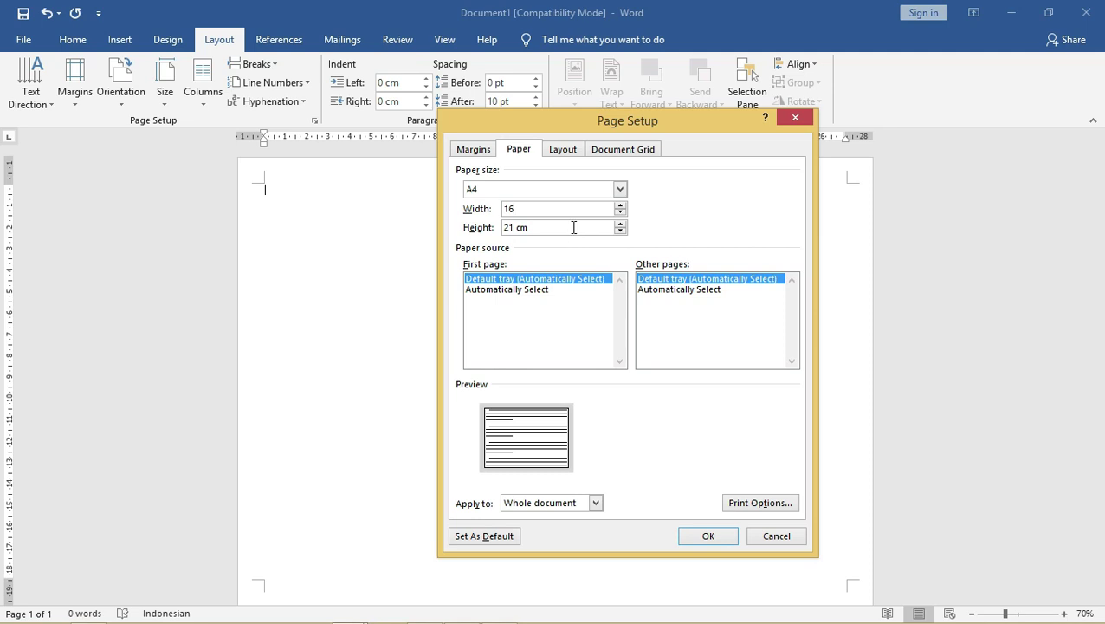
double_click(573, 227)
text(9)
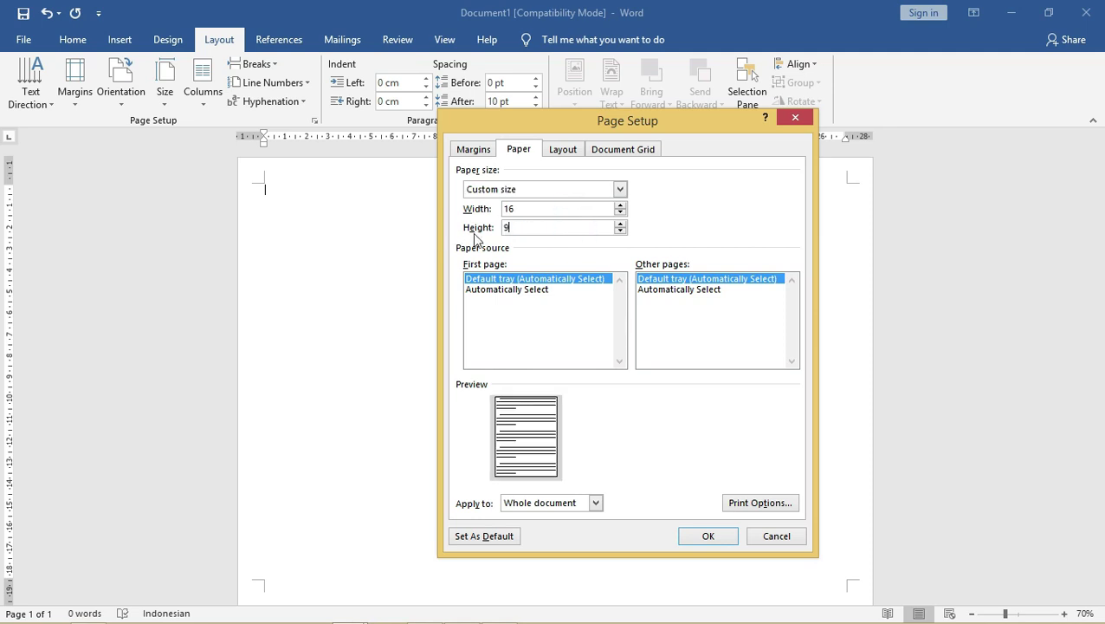
click(524, 209)
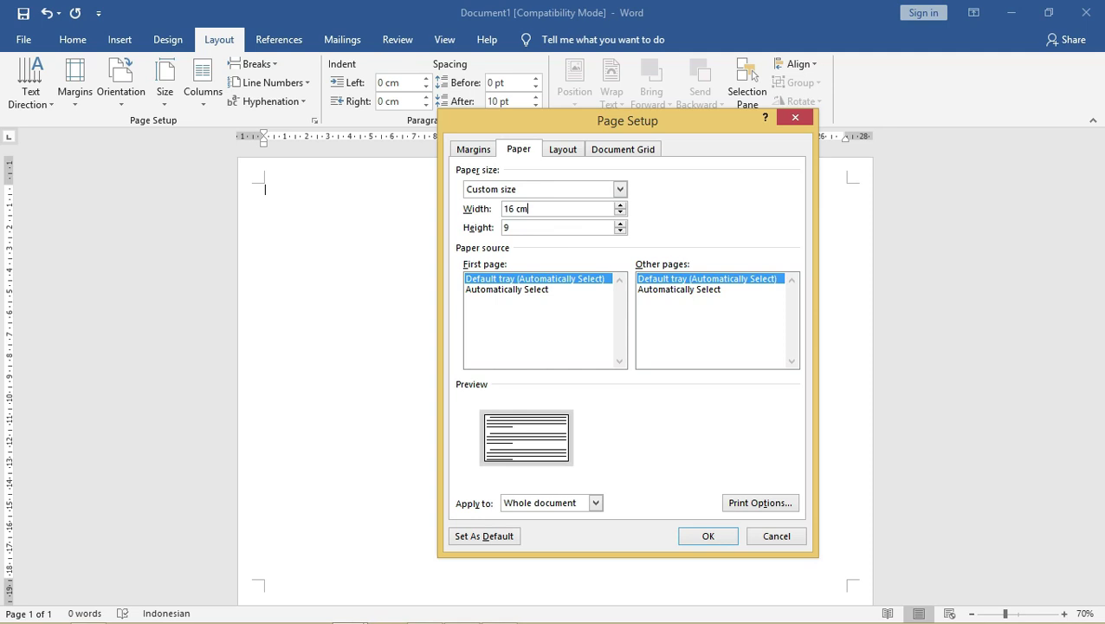
text(cm)
click(555, 225)
click(713, 534)
- Draw a rectangle from the page's top-left to bottom-right corner covering the whole card
click(579, 330)
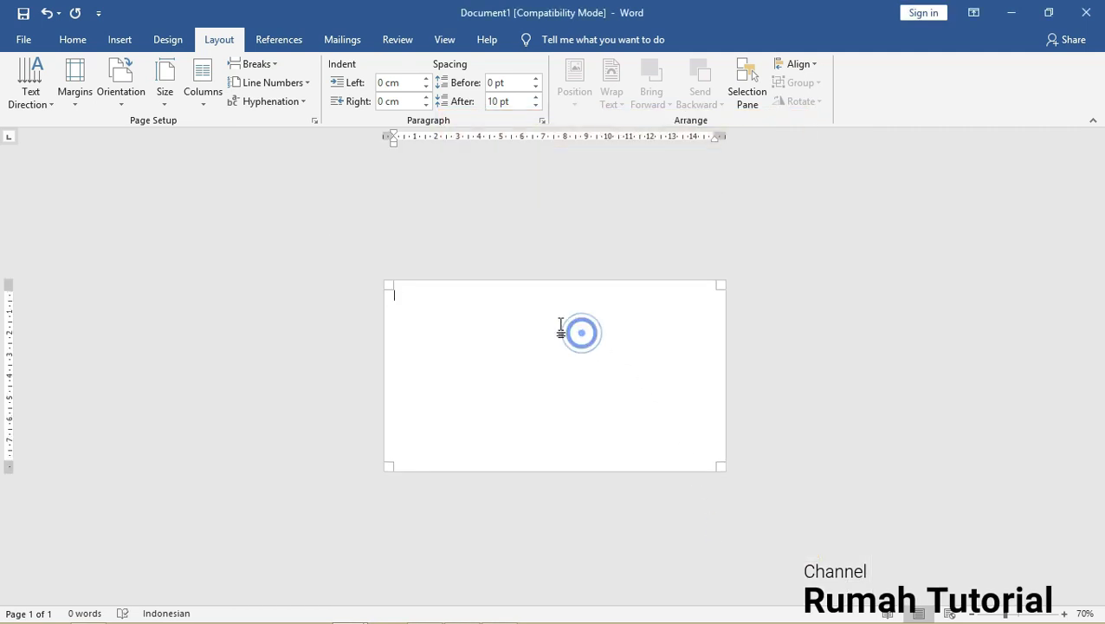
scroll(500, 301, up, 4)
scroll(500, 302, up, 2)
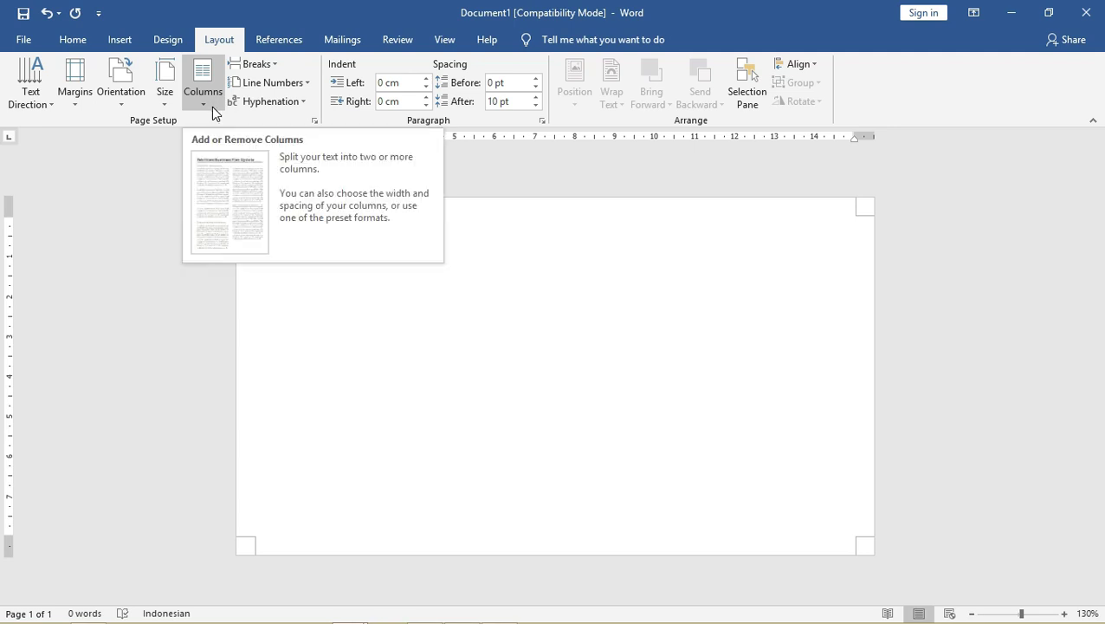
click(120, 40)
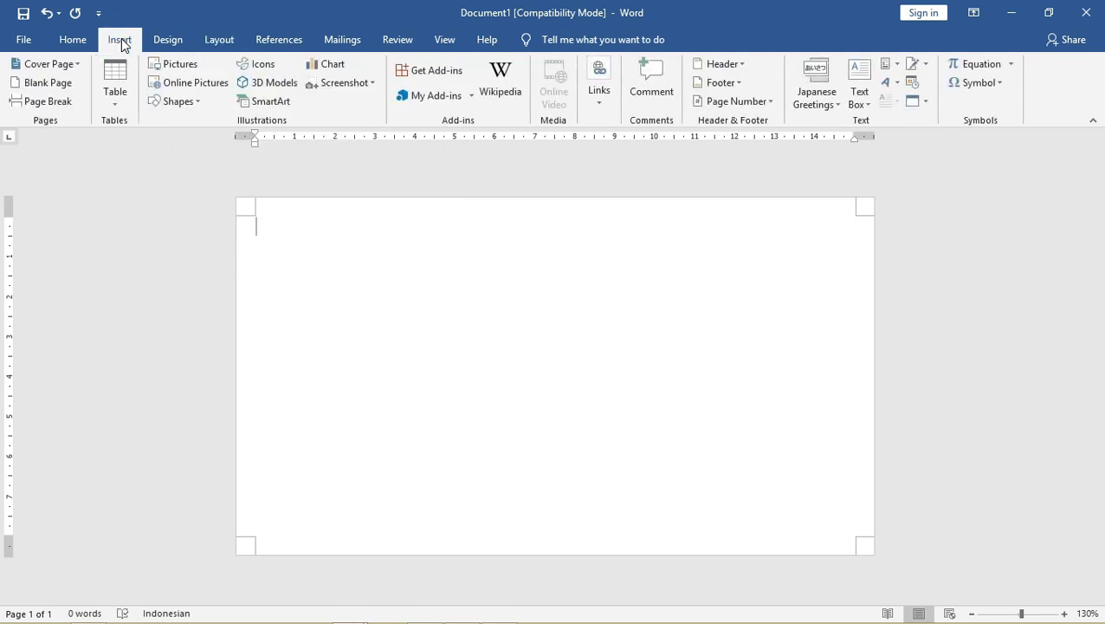
click(196, 103)
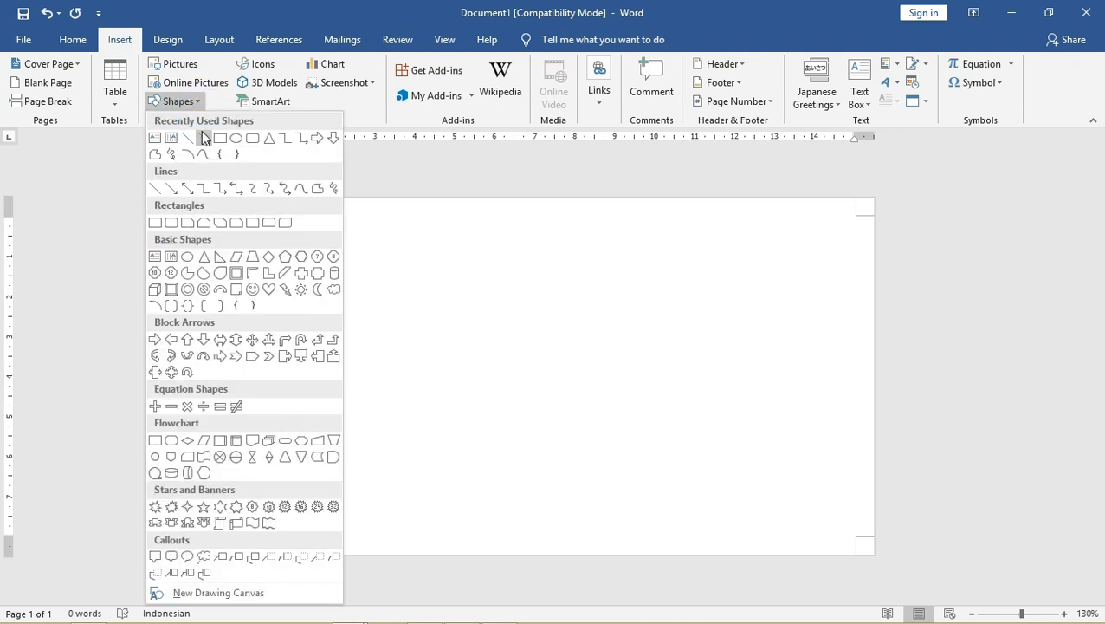
click(220, 139)
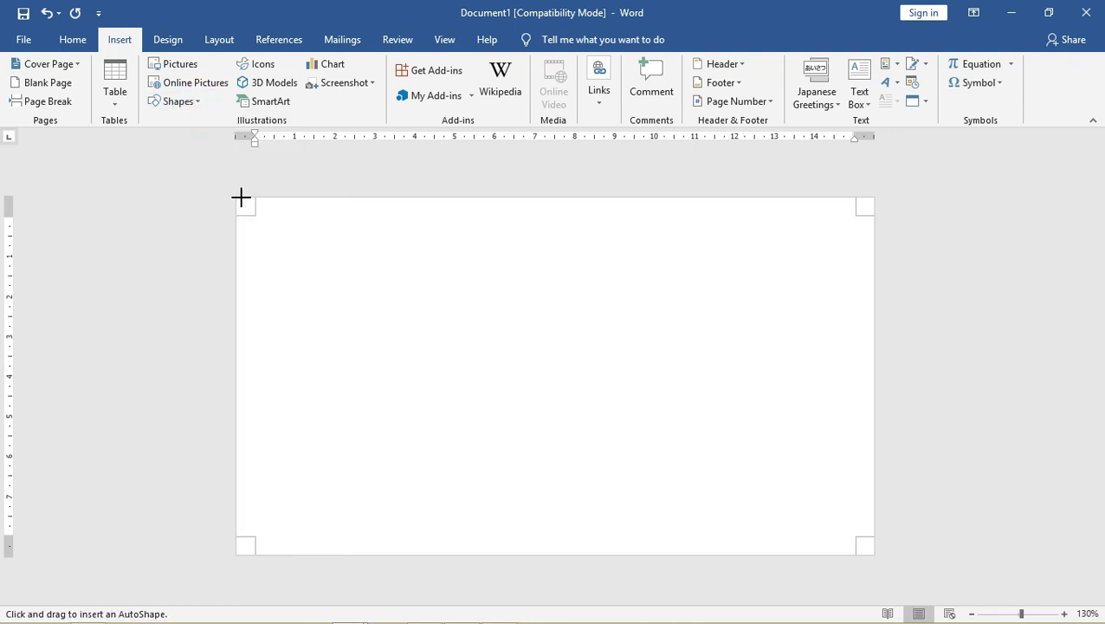
key(Escape)
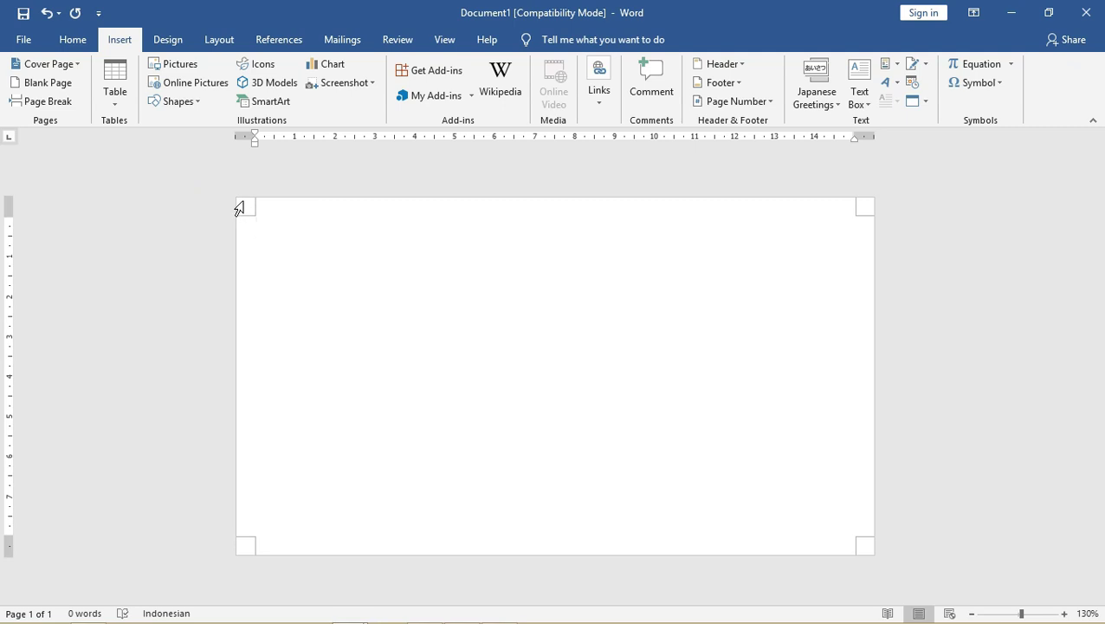
click(198, 104)
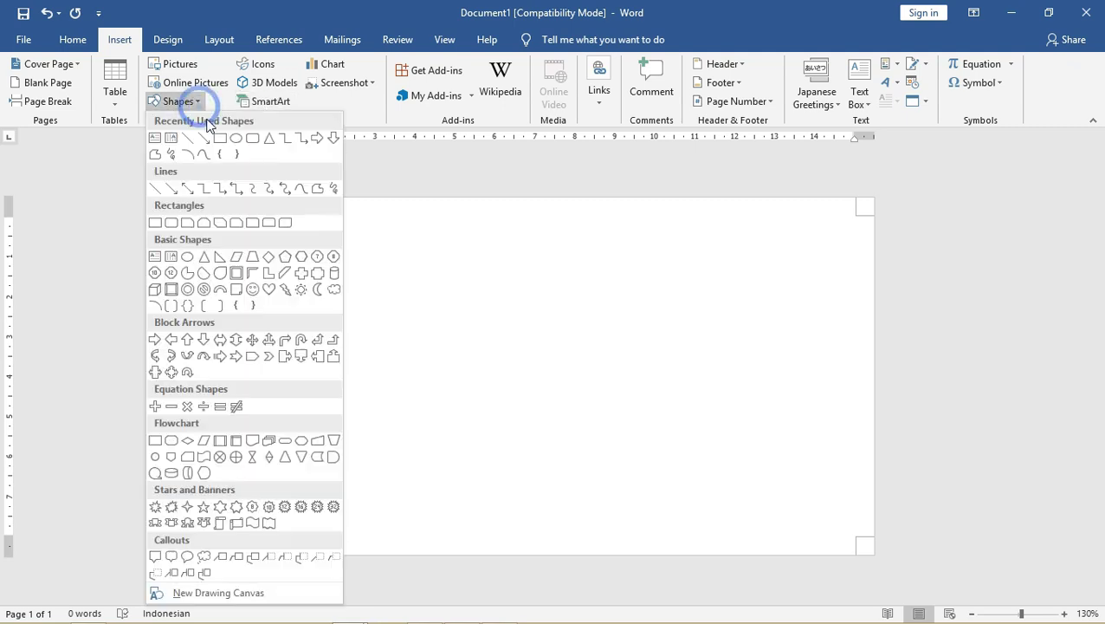
click(218, 140)
mouse_move(256, 215)
mouse_down()
mouse_move(826, 454)
mouse_move(881, 557)
mouse_up()
drag(263, 213, 215, 187)
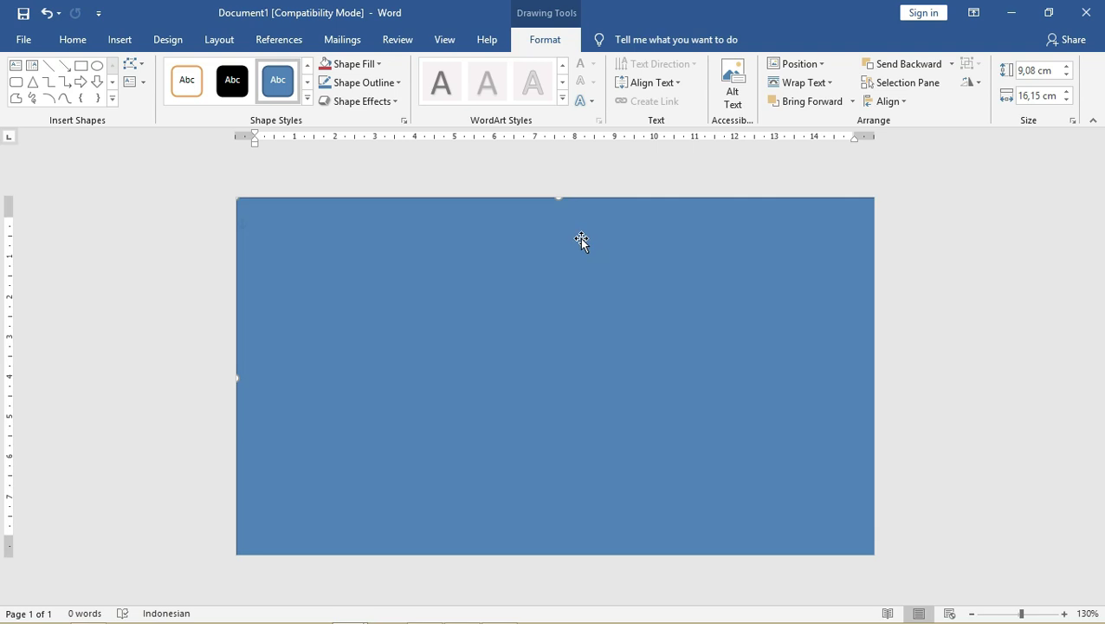
- Fill the page-covering rectangle dark red, then apply a dark red gradient variation
click(686, 251)
key(ctrl+z)
click(375, 67)
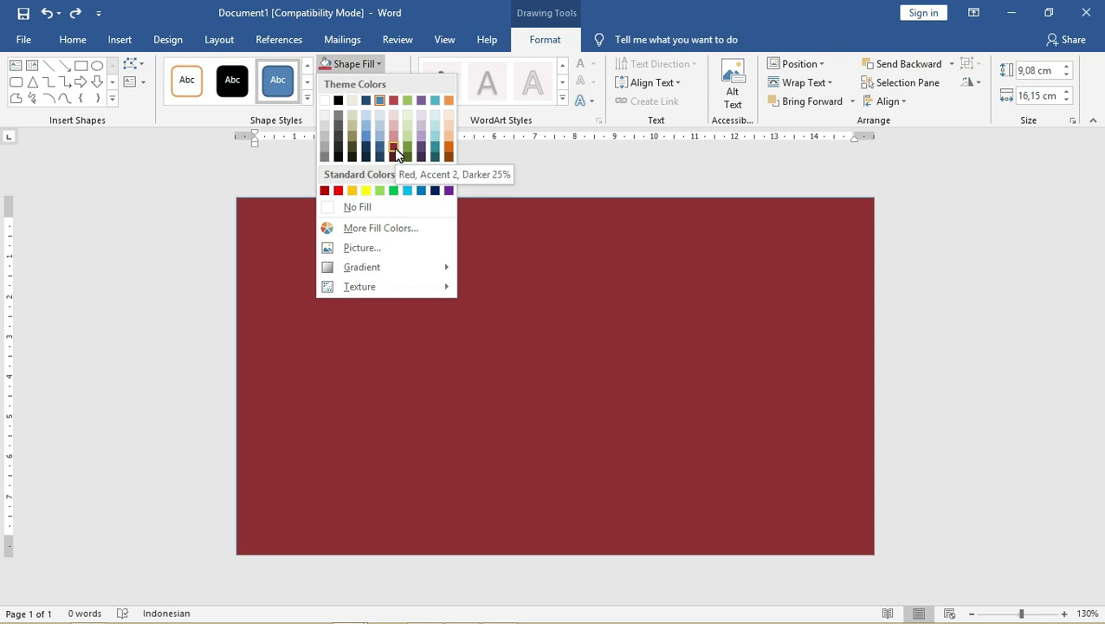
click(394, 148)
click(378, 64)
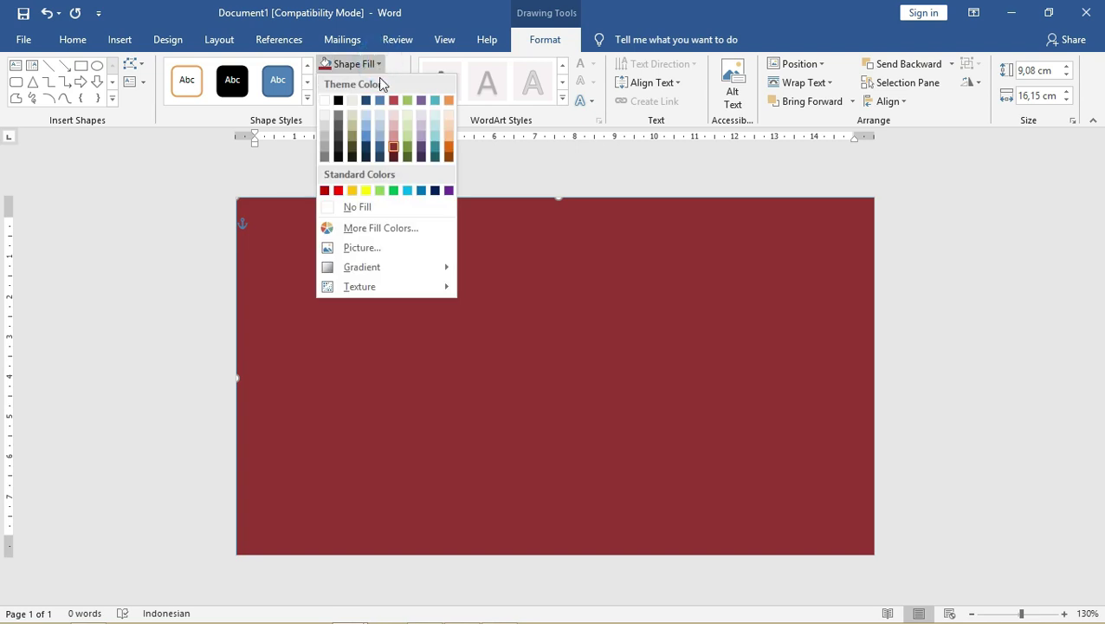
mouse_move(363, 266)
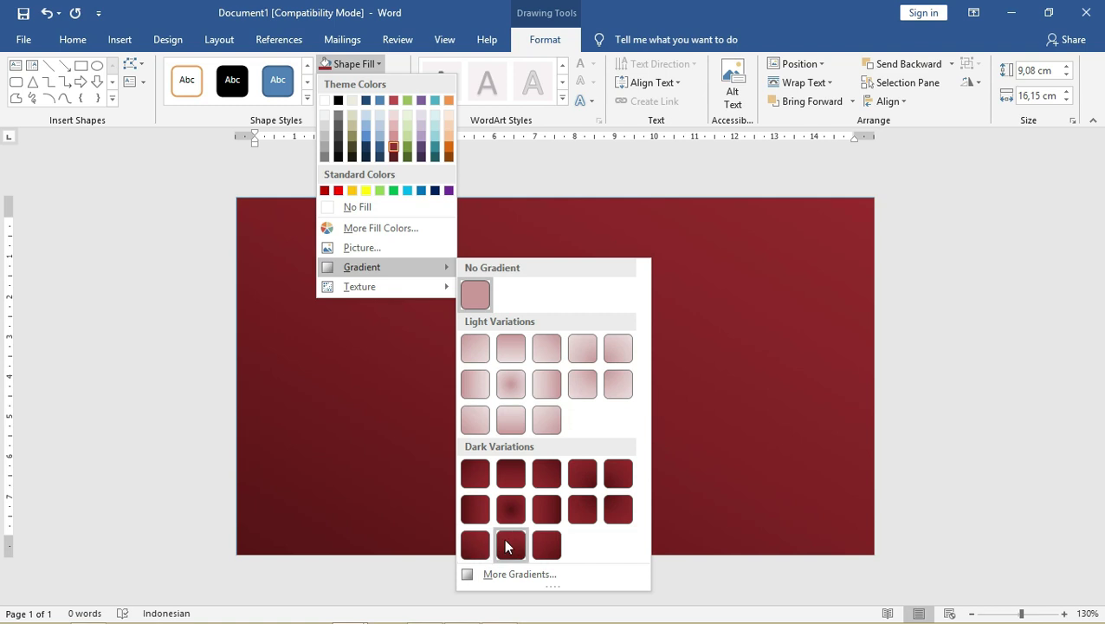
click(549, 544)
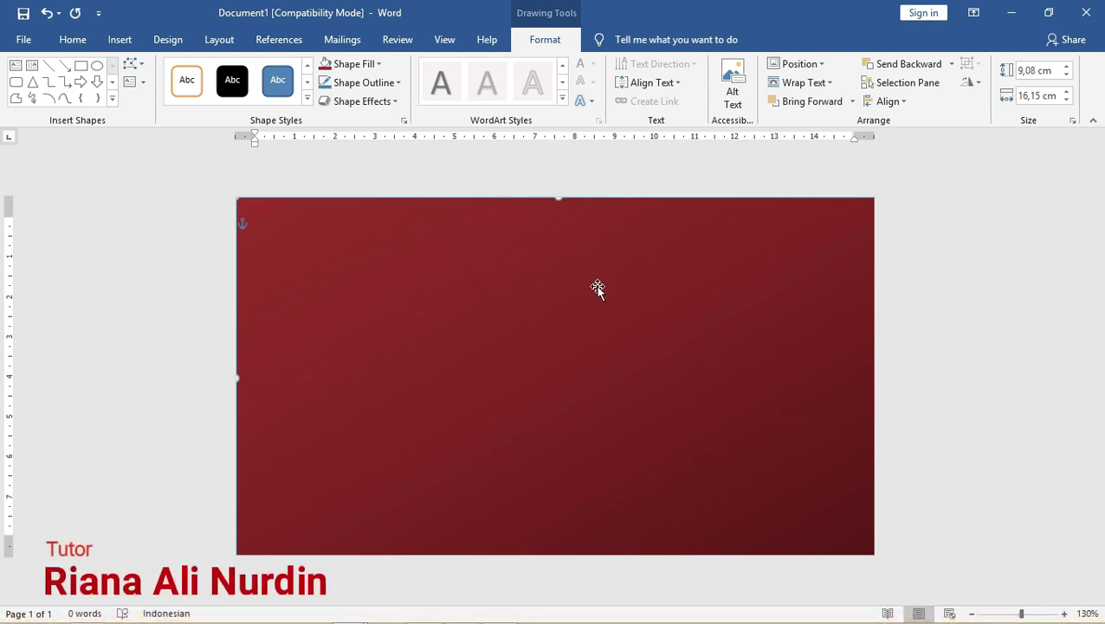
- Move the red rectangle flush with the page top and narrow it to about half the page
click(143, 59)
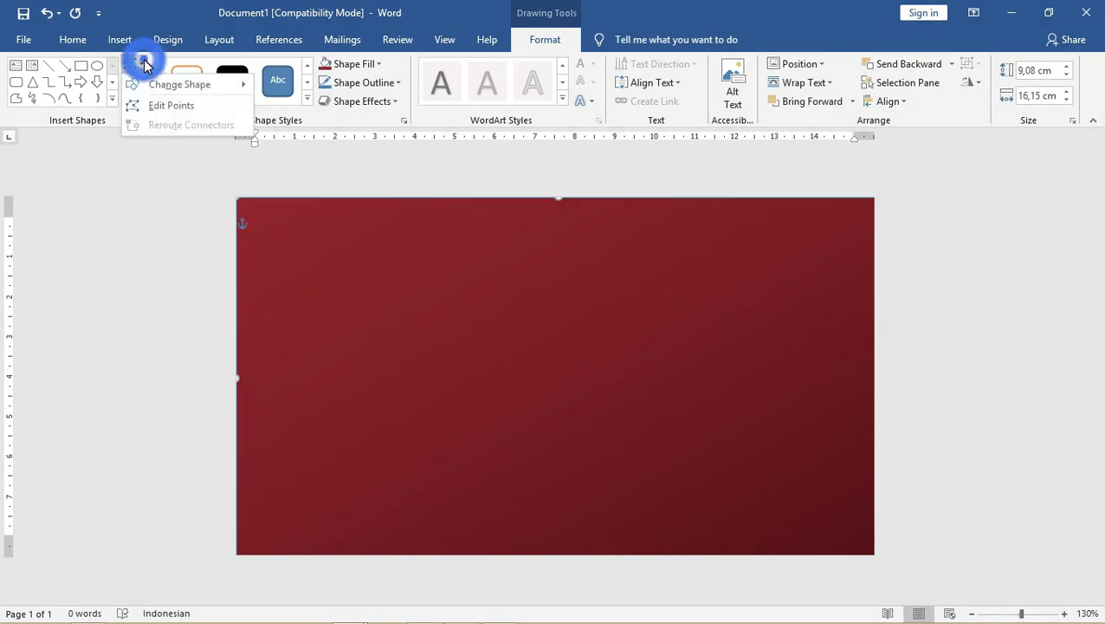
click(149, 106)
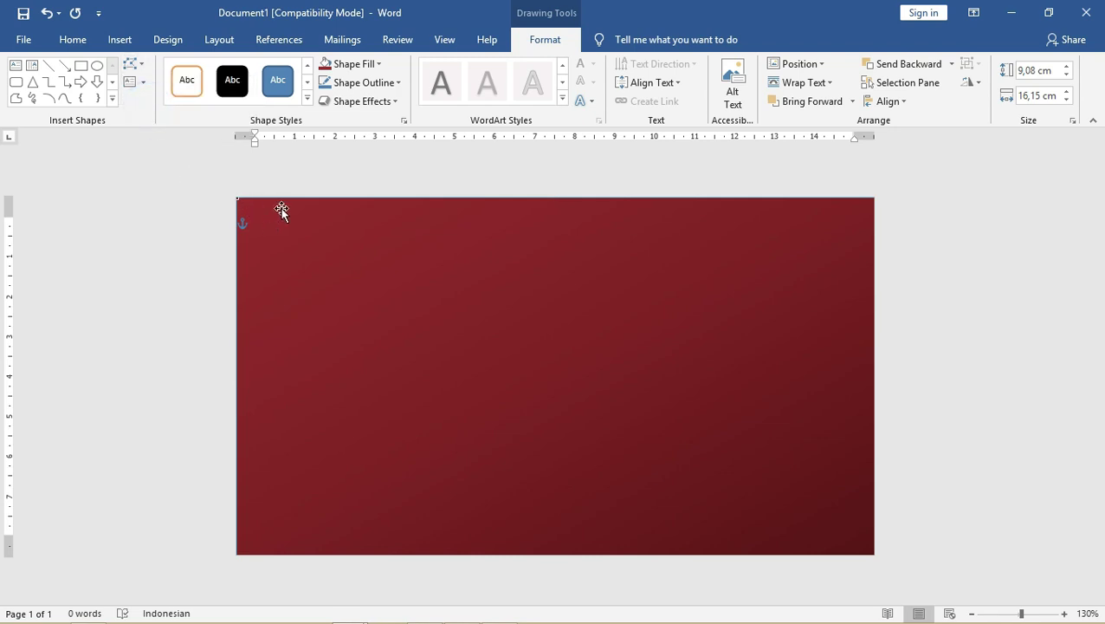
click(132, 64)
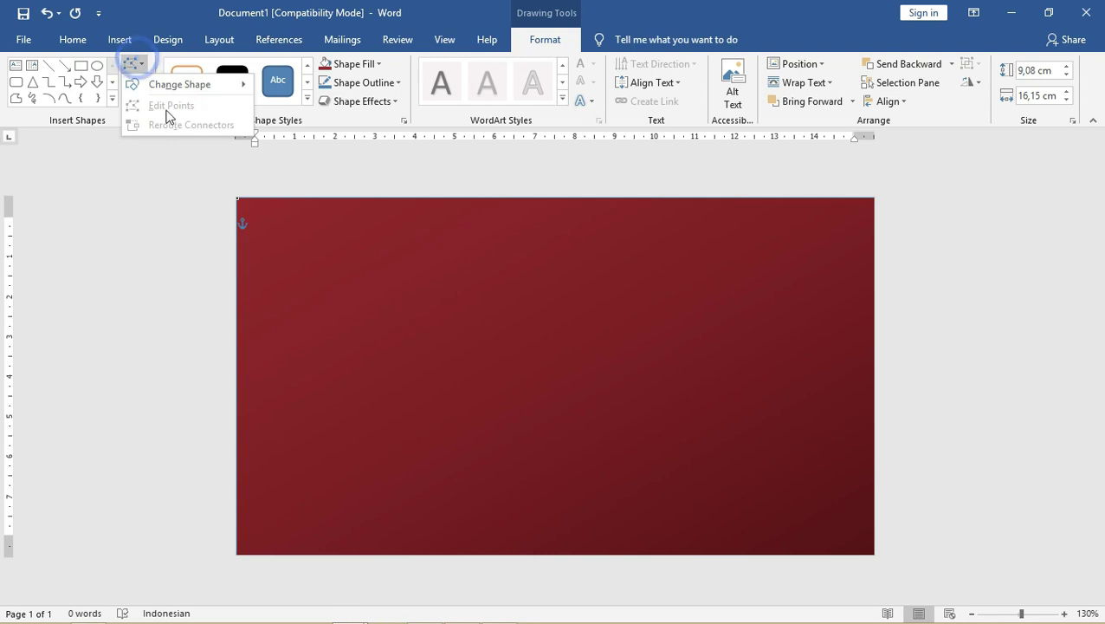
click(553, 210)
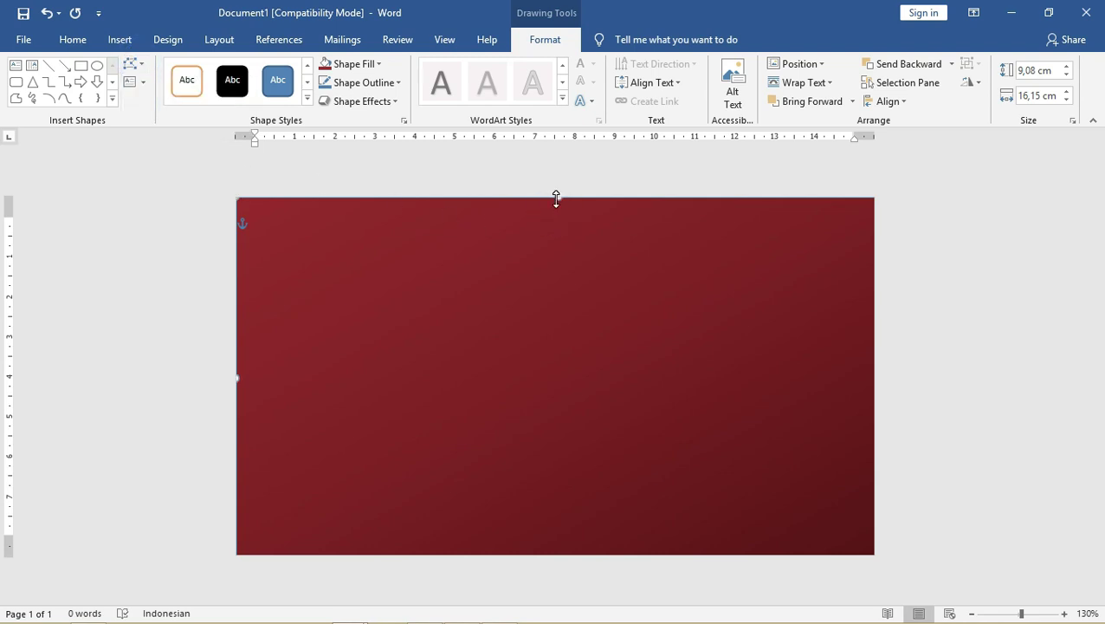
click(131, 64)
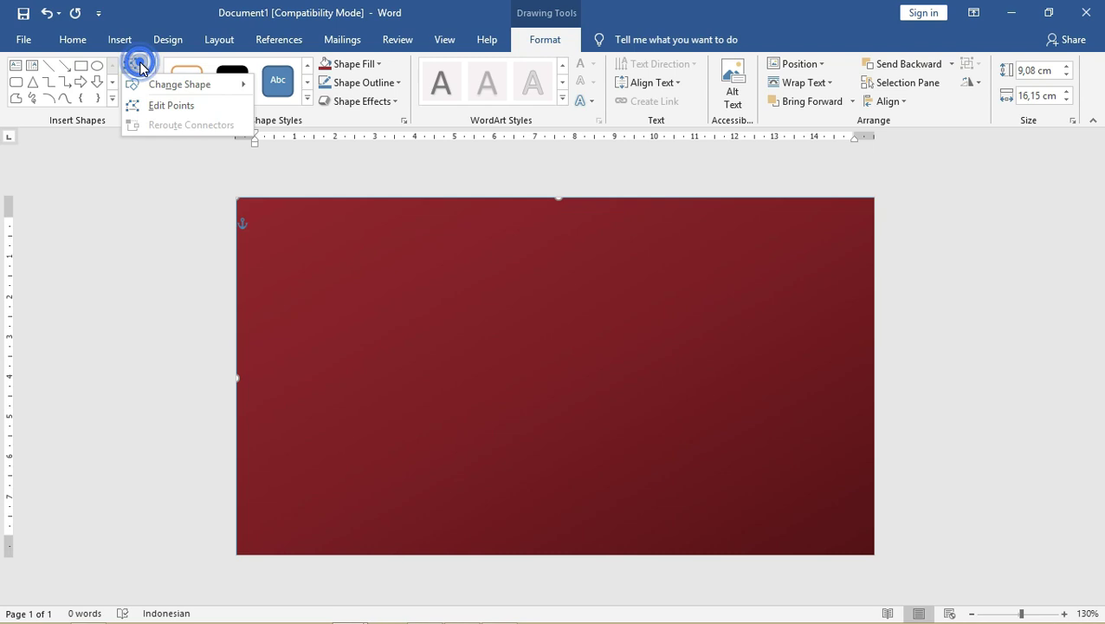
click(156, 105)
drag(764, 226, 753, 239)
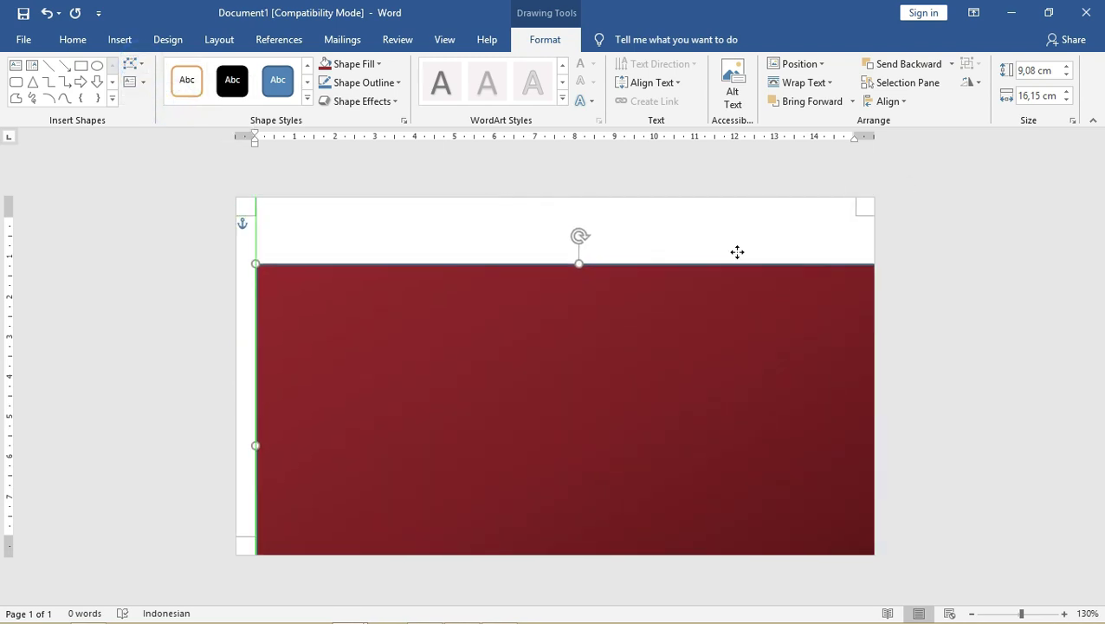
drag(752, 238, 730, 245)
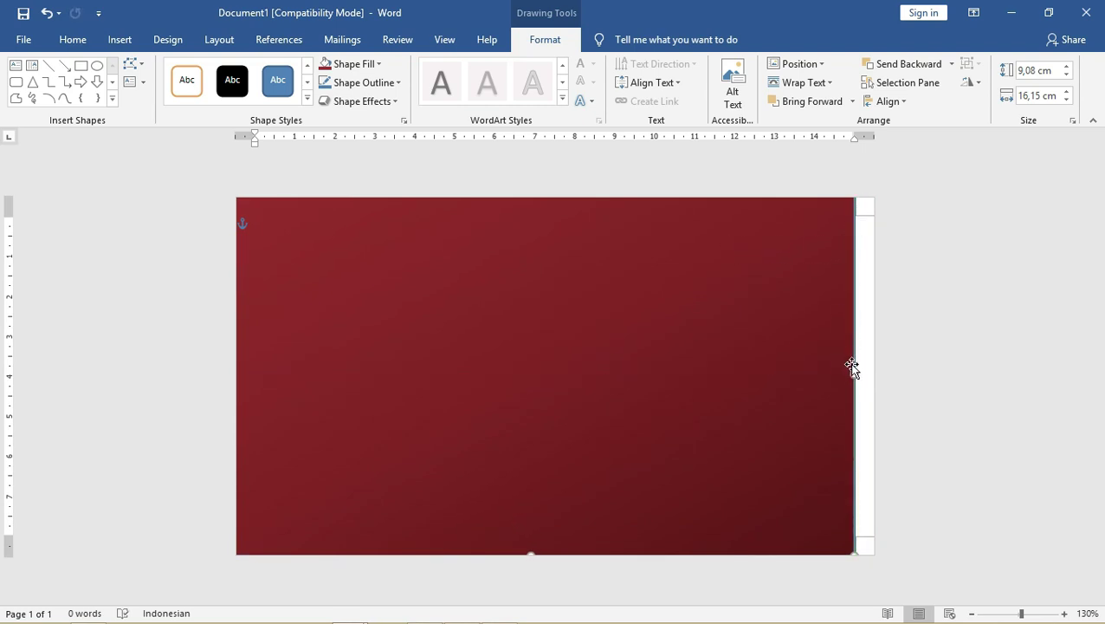
drag(852, 374, 541, 374)
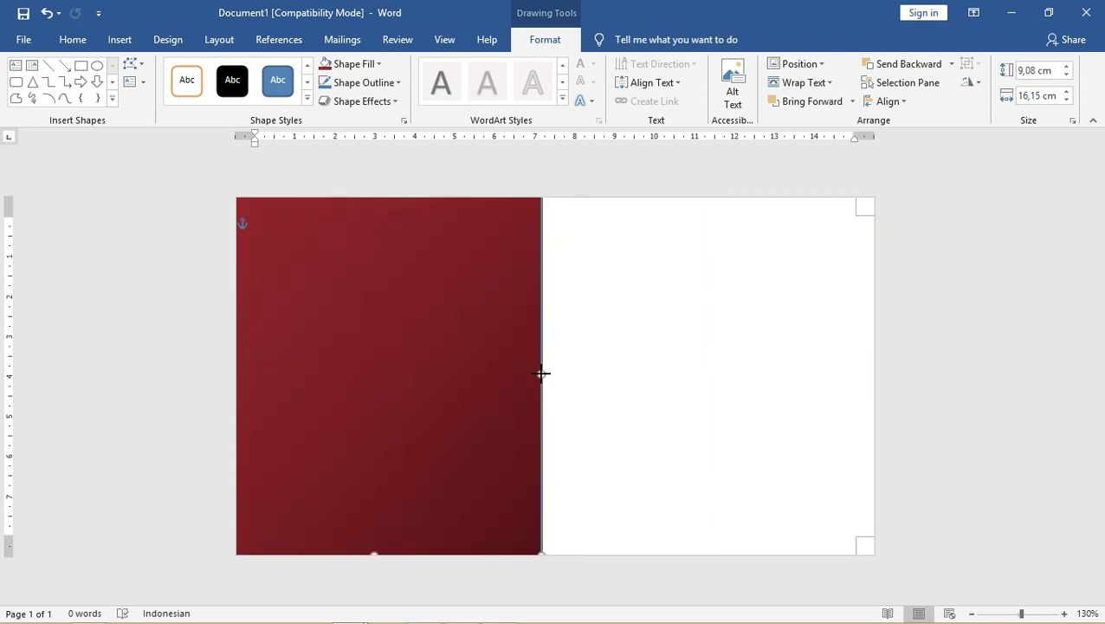
- Set the rectangle's outline to No Outline
click(381, 84)
click(390, 228)
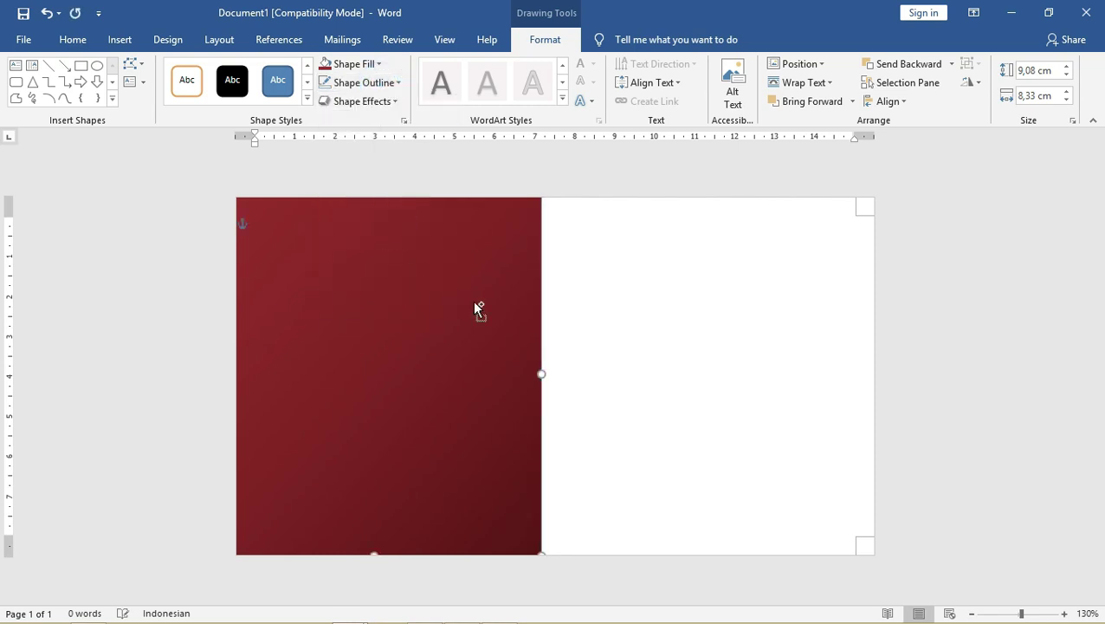
ctrl+scroll(445, 315, down, 2)
- Resize the red rectangle to 8,64 × 7,92 cm
mouse_move(444, 314)
mouse_down()
mouse_move(494, 335)
mouse_move(441, 296)
mouse_up()
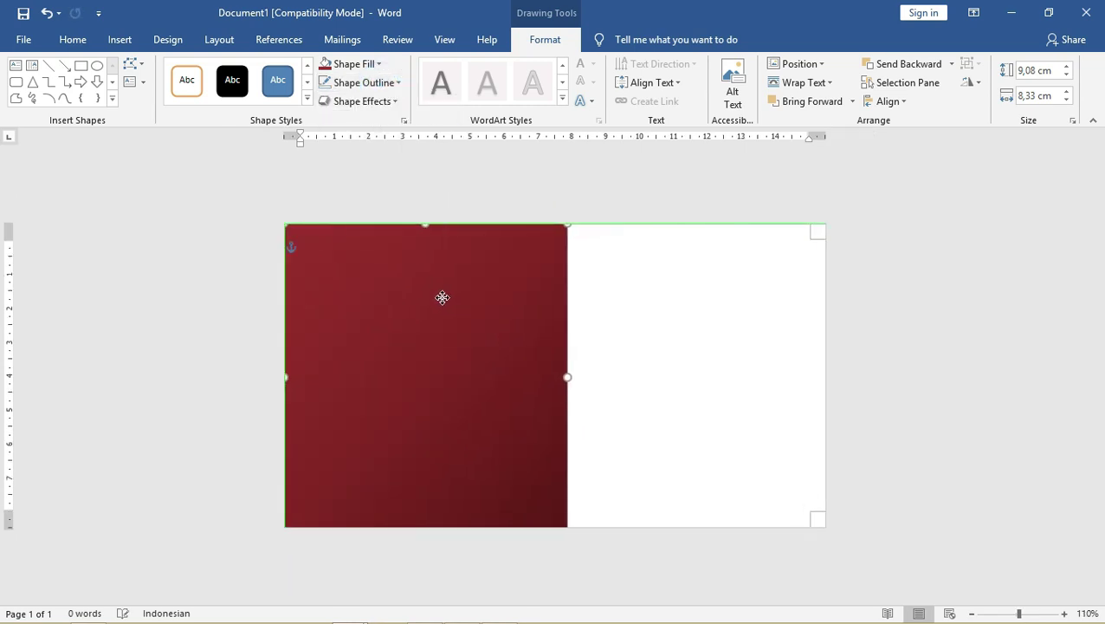
click(131, 65)
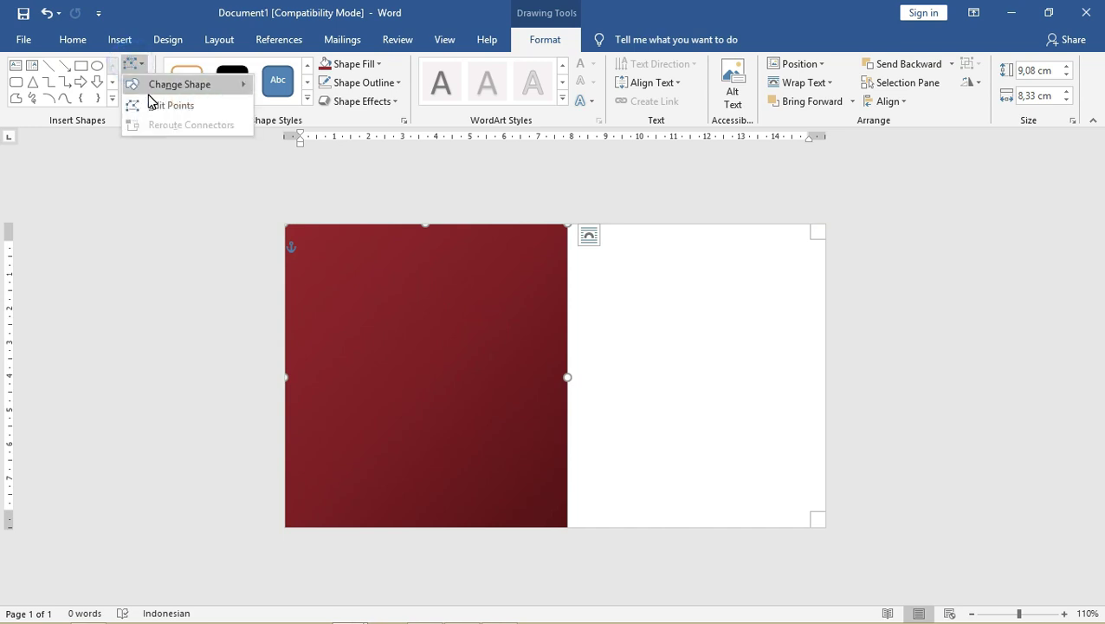
click(152, 107)
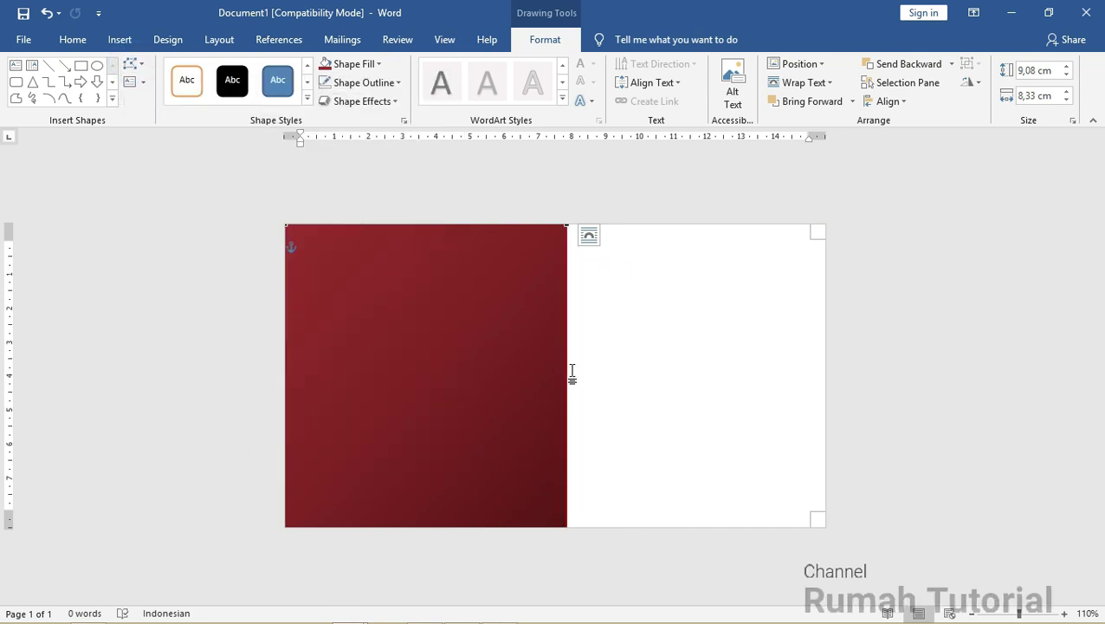
ctrl+scroll(577, 217, up, 5)
click(518, 205)
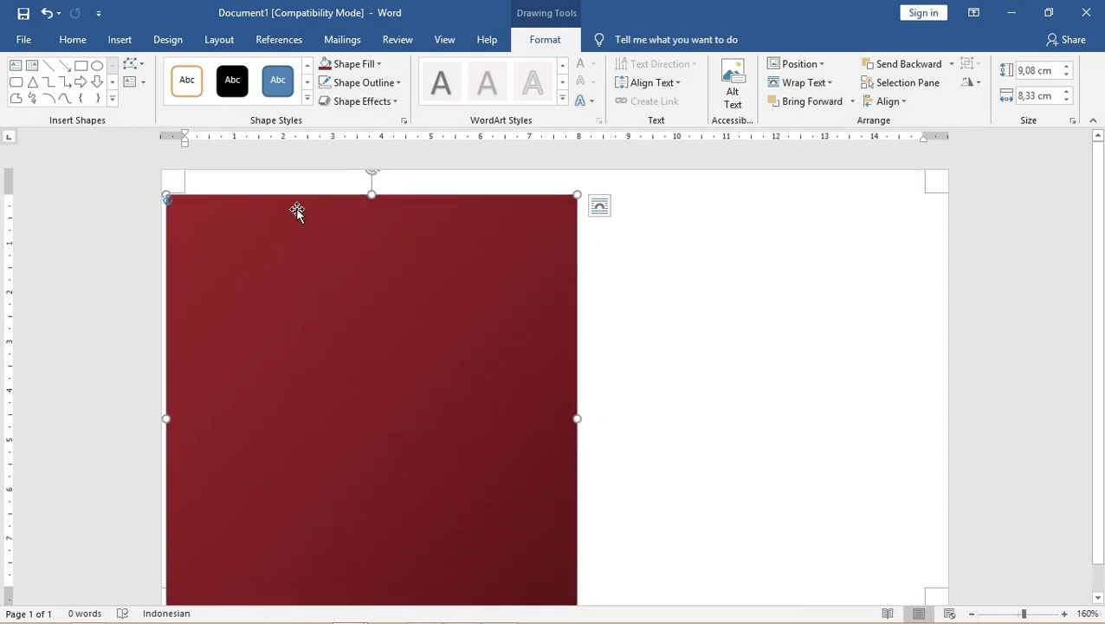
ctrl+scroll(565, 235, down, 2)
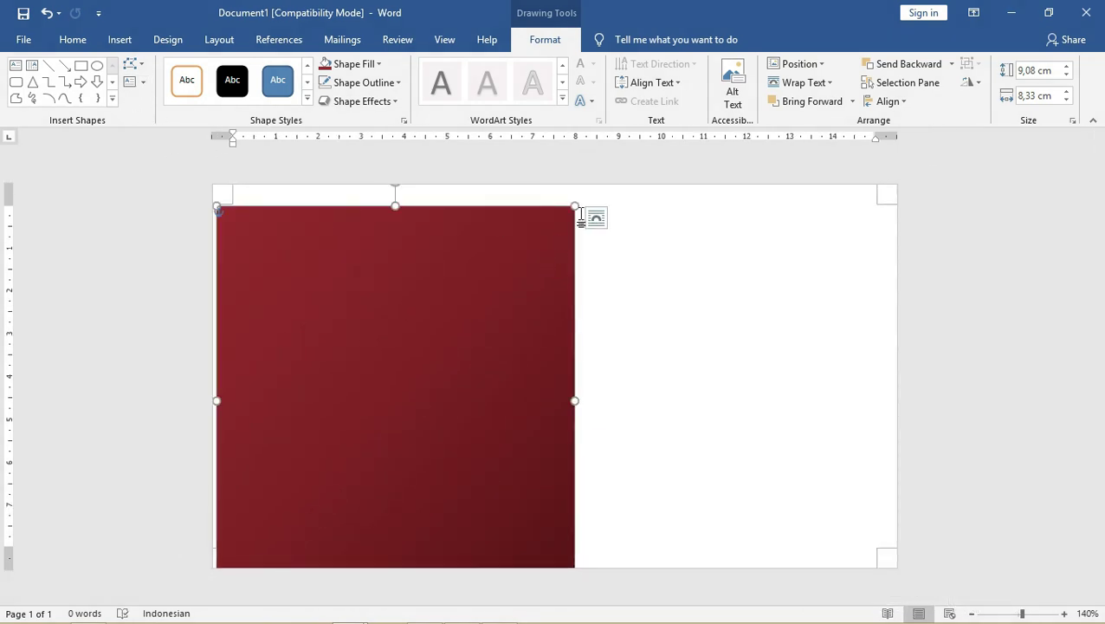
mouse_move(574, 204)
mouse_down()
mouse_move(558, 224)
mouse_move(531, 227)
mouse_up()
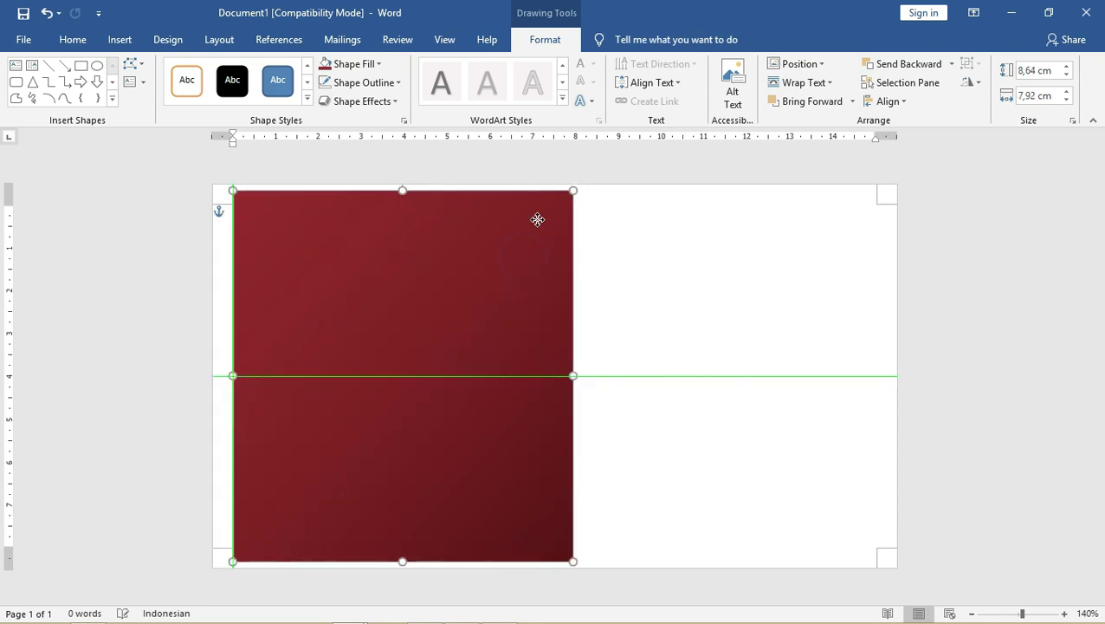
- Slant the panel's right edge by moving its bottom-right point left in Edit Points
click(132, 64)
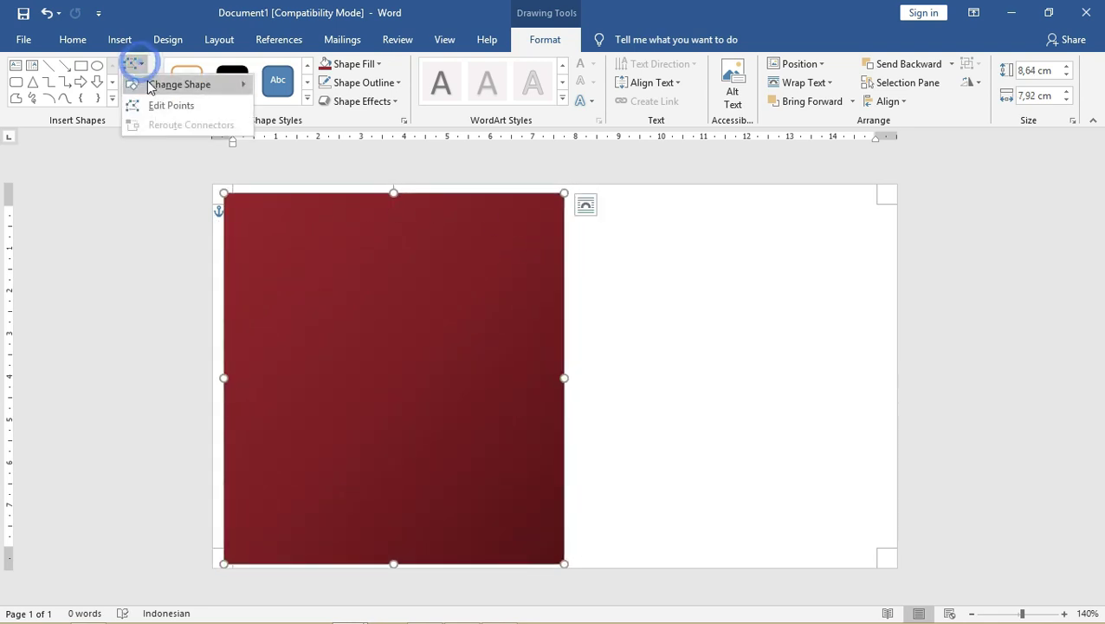
click(156, 108)
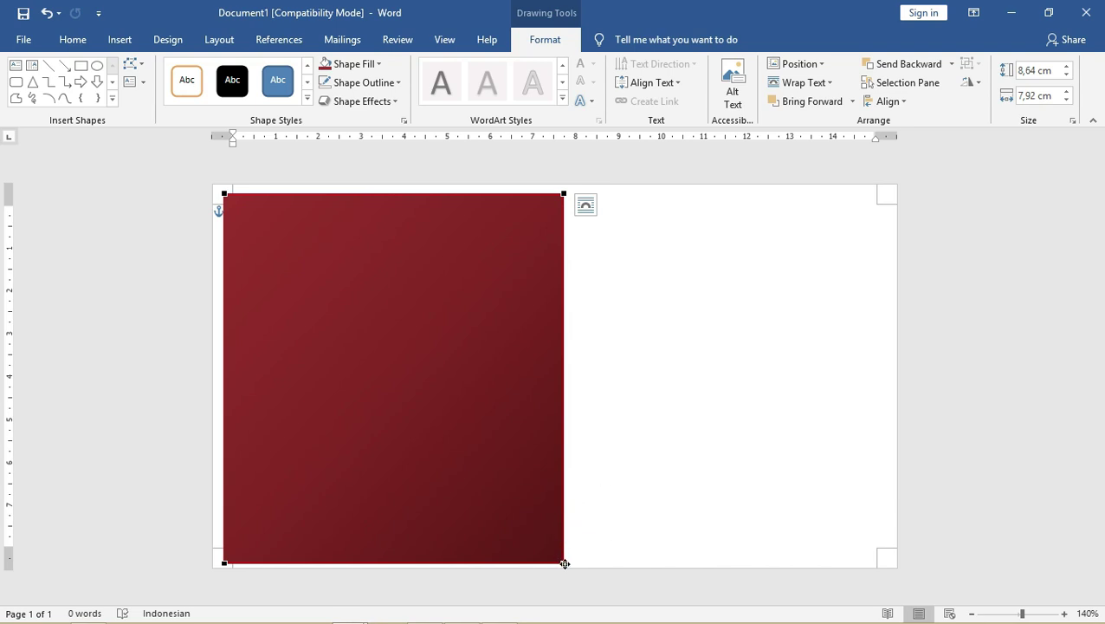
drag(563, 564, 473, 563)
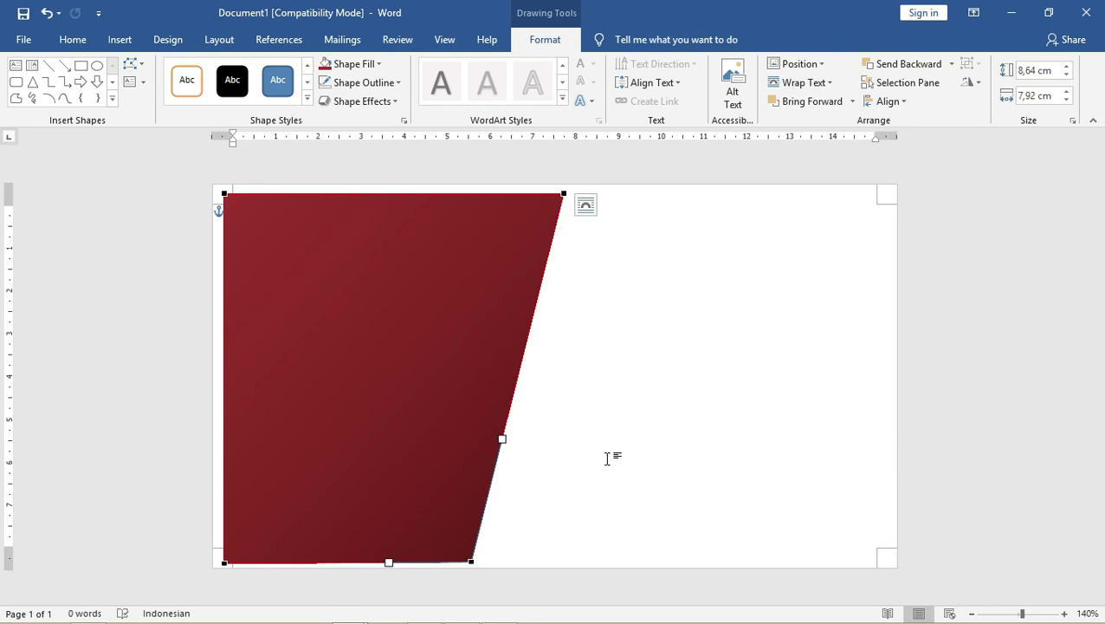
click(604, 428)
click(454, 297)
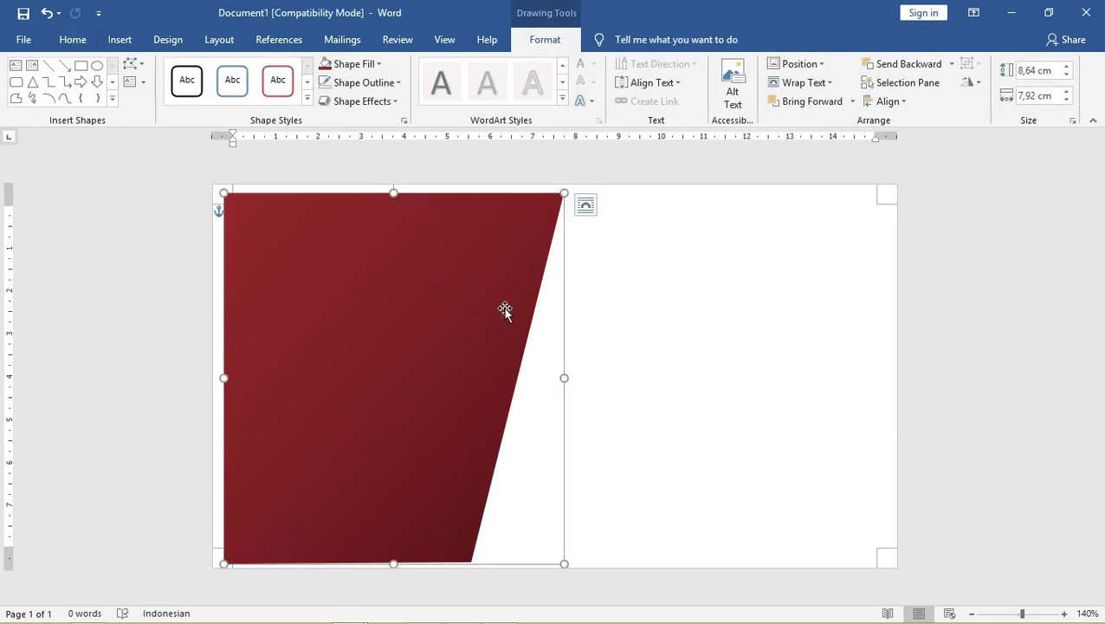
- Enlarge the panel to 10,35 × 9,5 cm so it bleeds off the card's left, top and bottom
drag(564, 193, 592, 182)
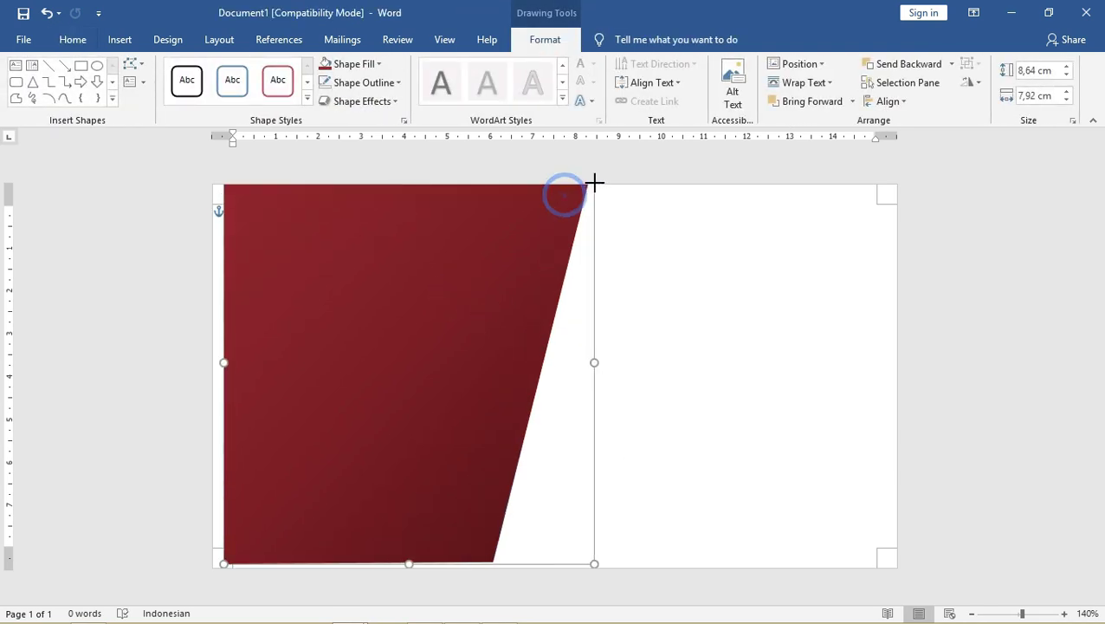
drag(506, 230, 501, 227)
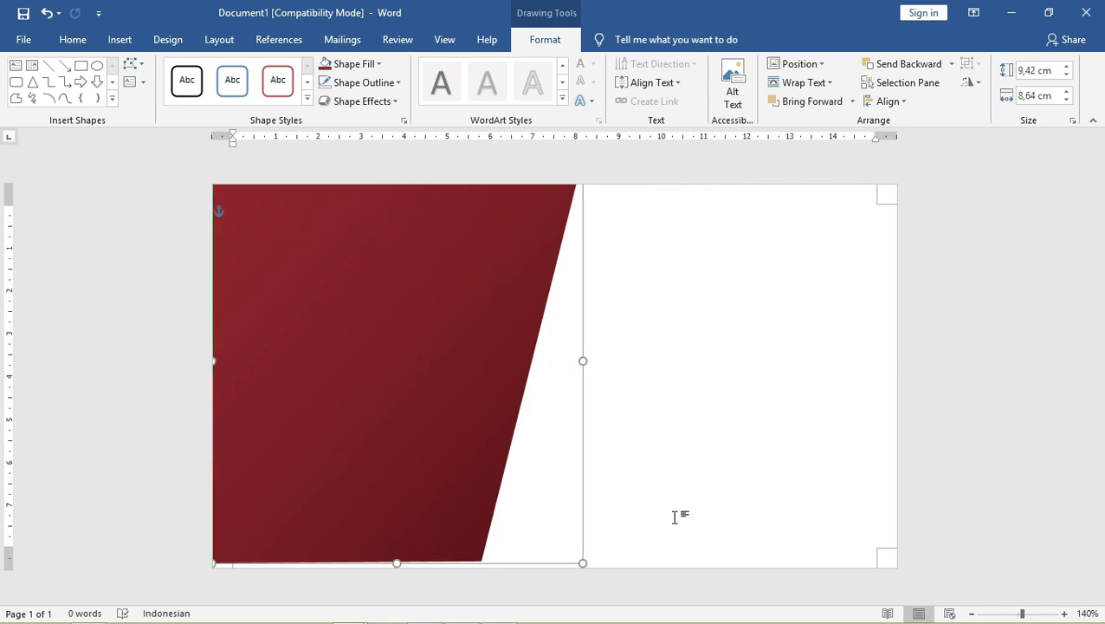
mouse_move(583, 563)
mouse_down()
mouse_move(627, 591)
mouse_move(619, 584)
mouse_up()
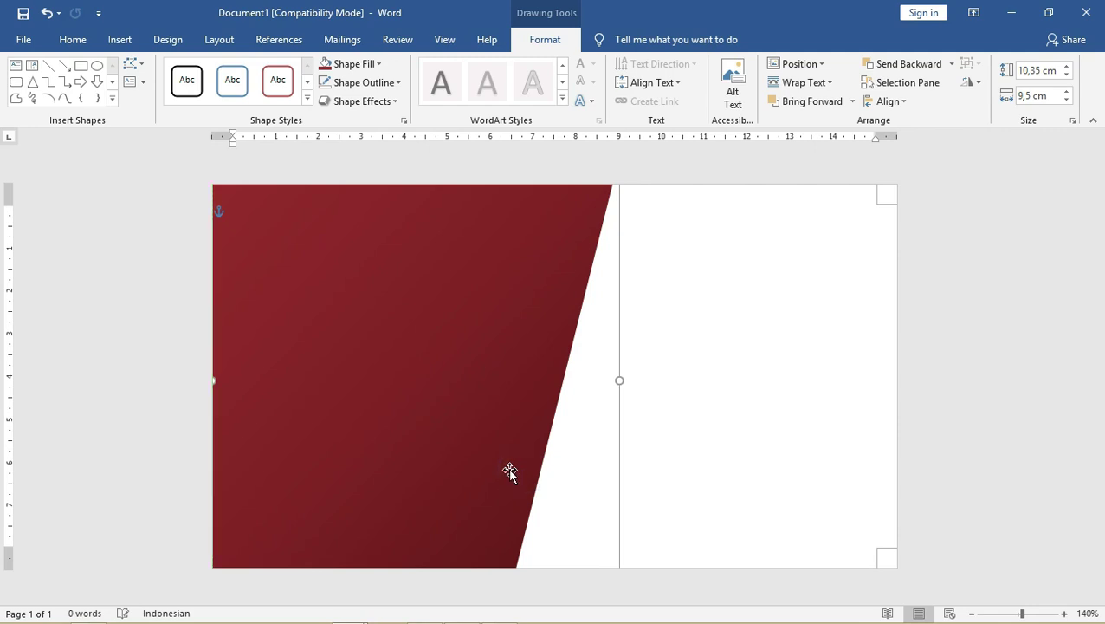
drag(510, 472, 477, 431)
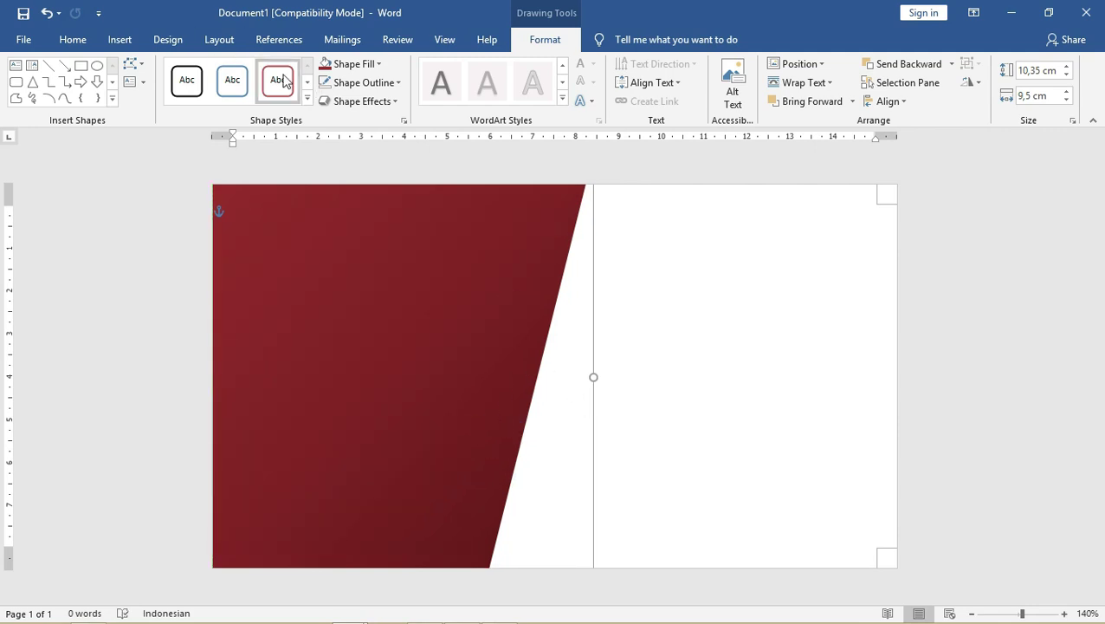
click(111, 42)
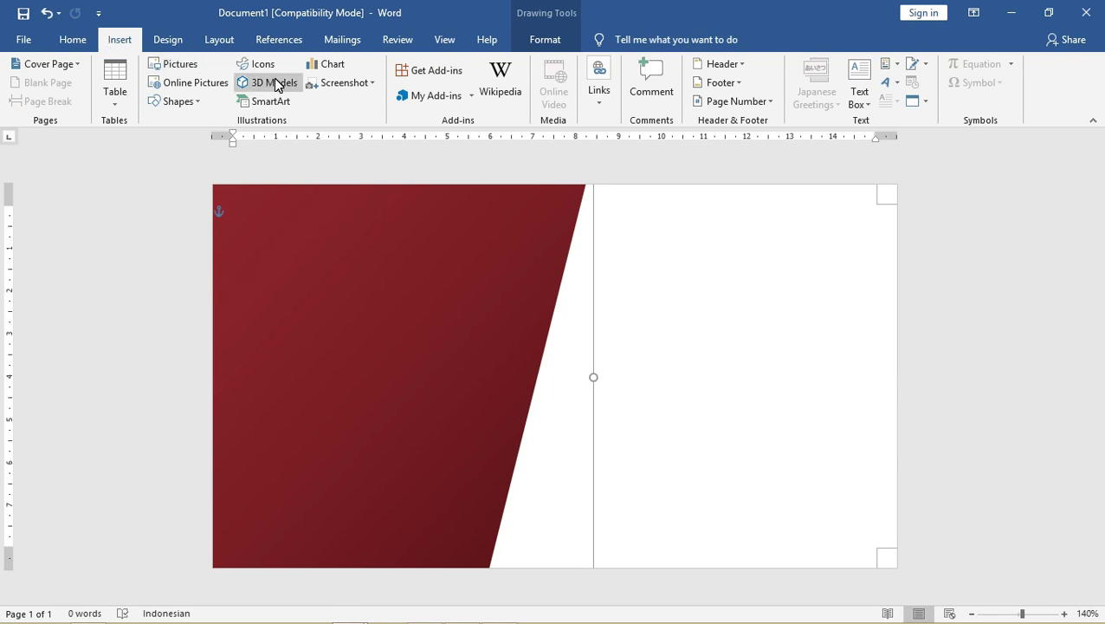
- Draw an 8,68 × 2,45 cm diagonal line parallel to the red panel's slanted edge
click(197, 101)
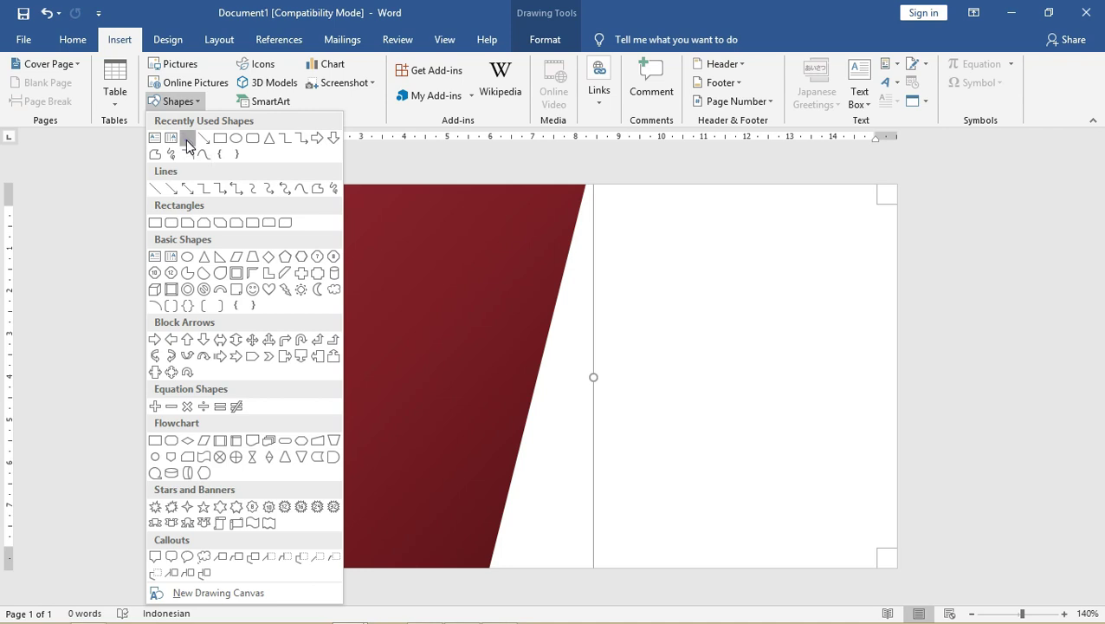
click(186, 139)
drag(596, 181, 485, 561)
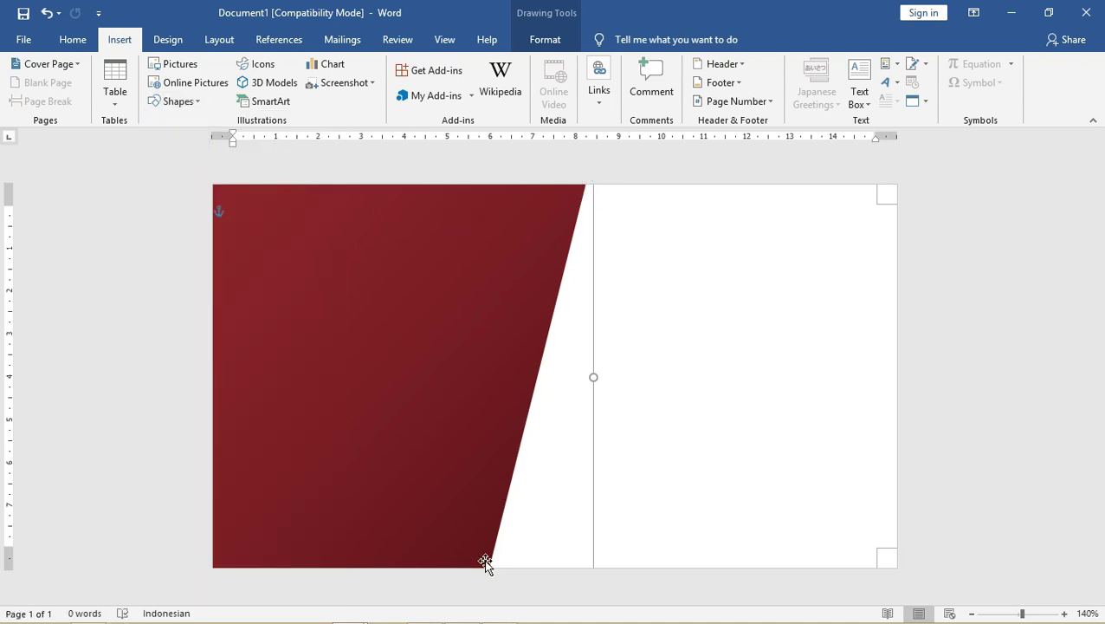
click(191, 100)
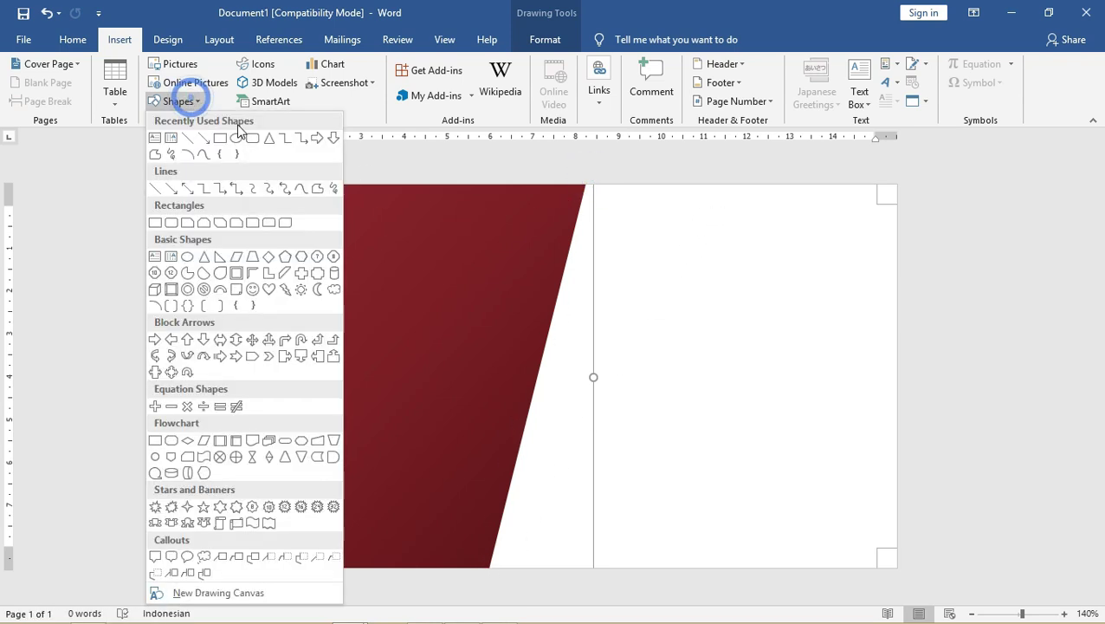
click(185, 136)
drag(691, 205, 590, 567)
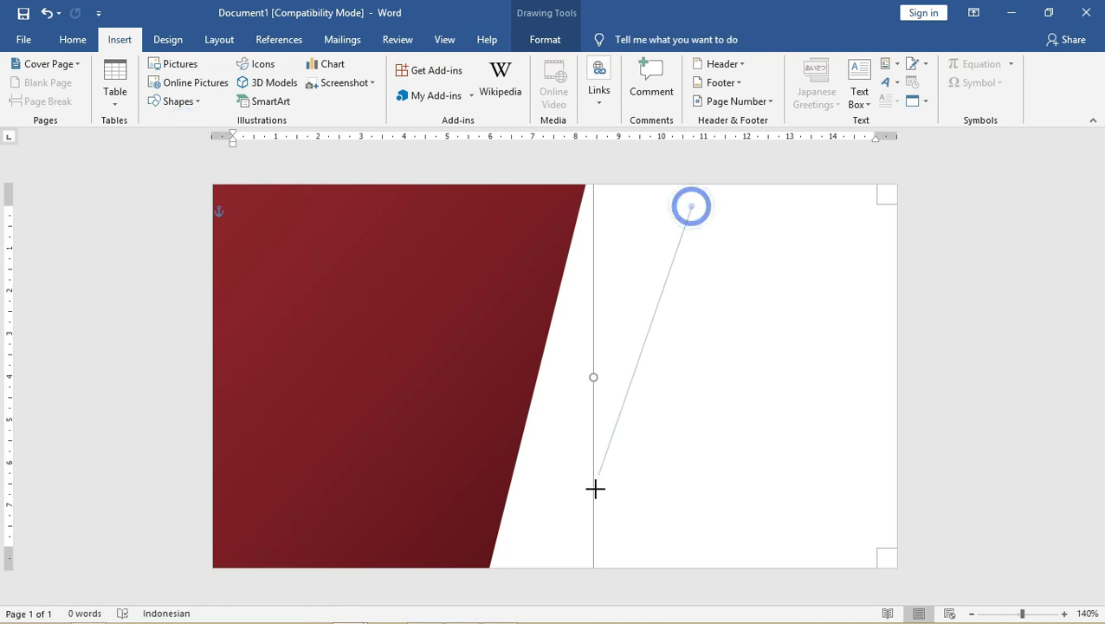
drag(639, 365, 549, 322)
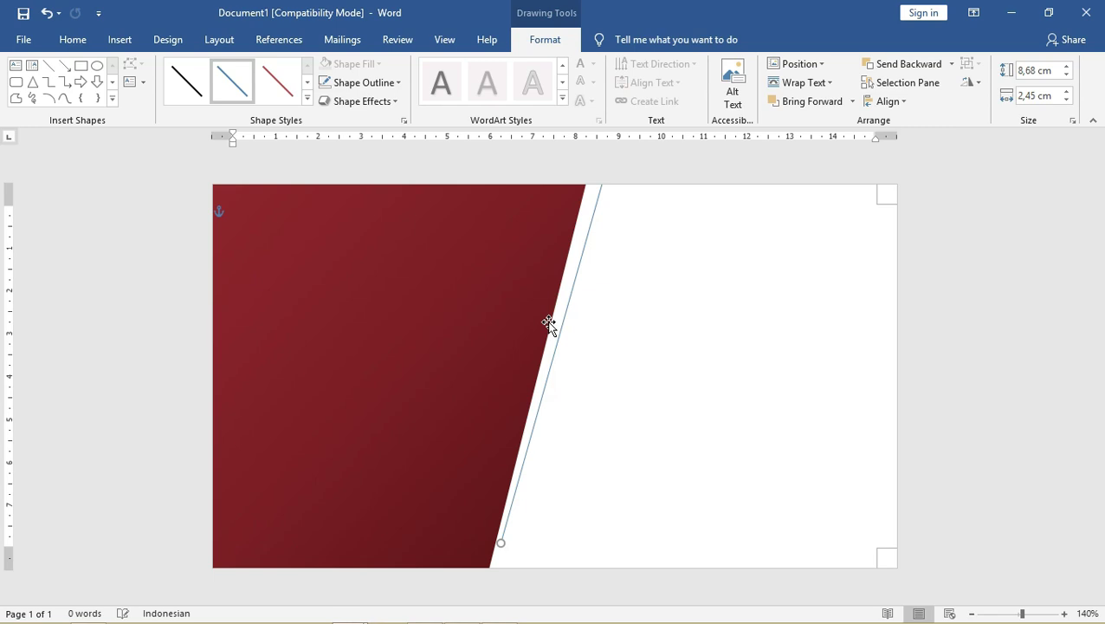
- Make the line 4½ pt thick and fit it along the slanted edge up to the page top
click(387, 84)
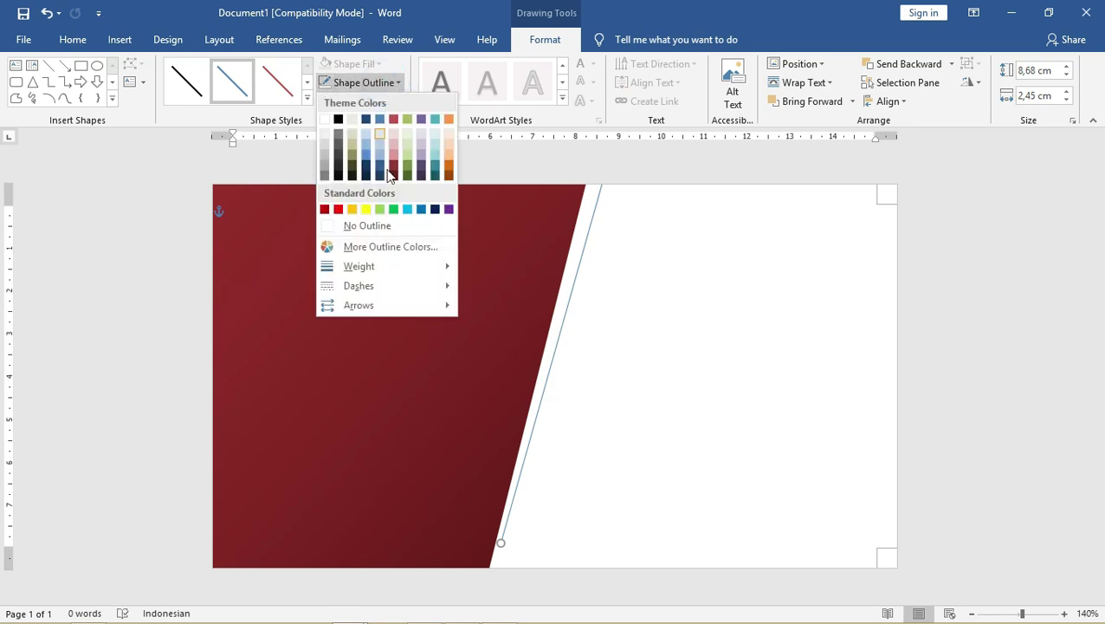
click(414, 273)
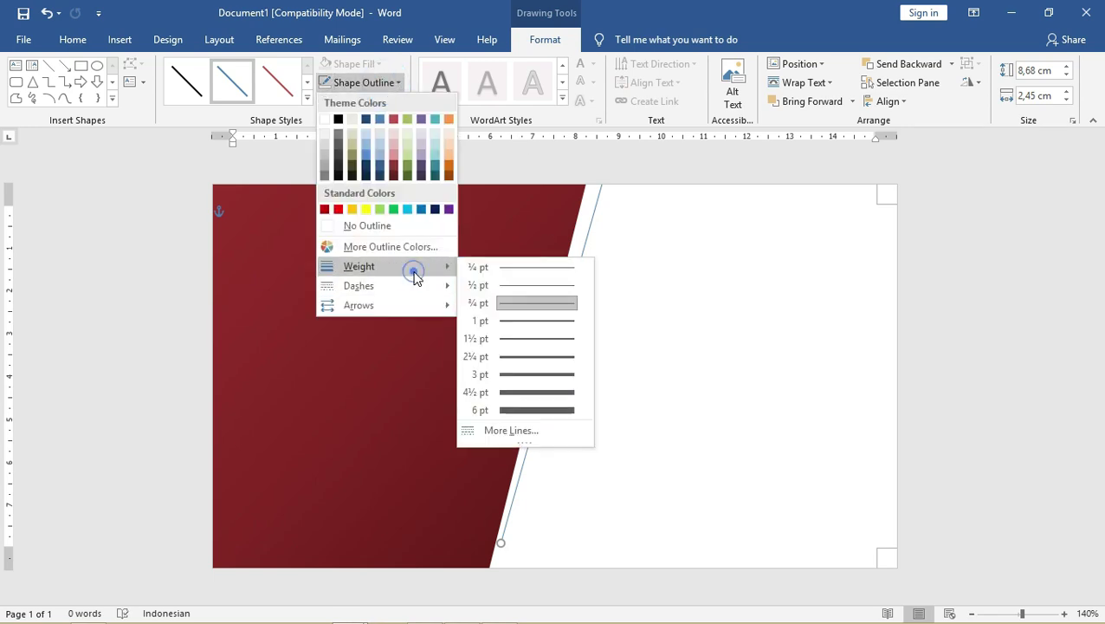
click(511, 394)
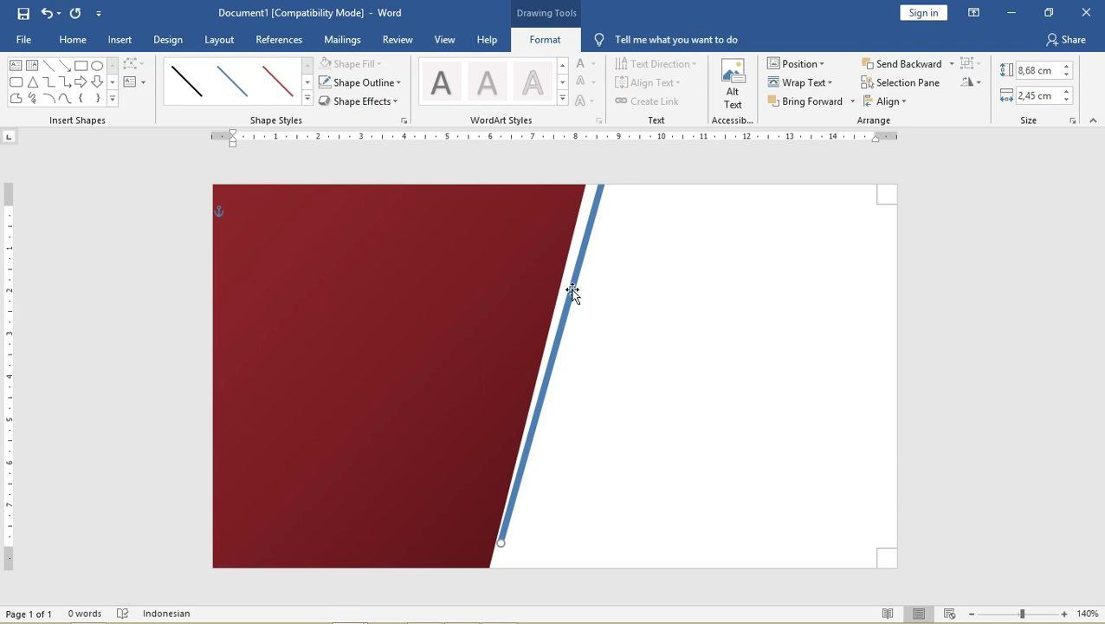
drag(573, 292, 557, 330)
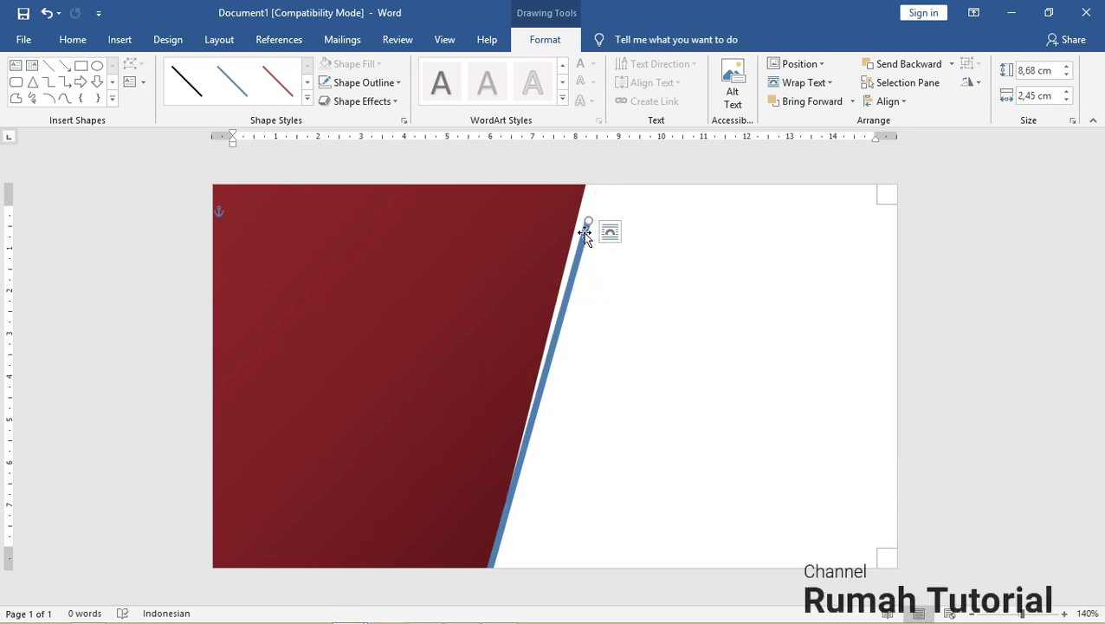
drag(588, 217, 588, 165)
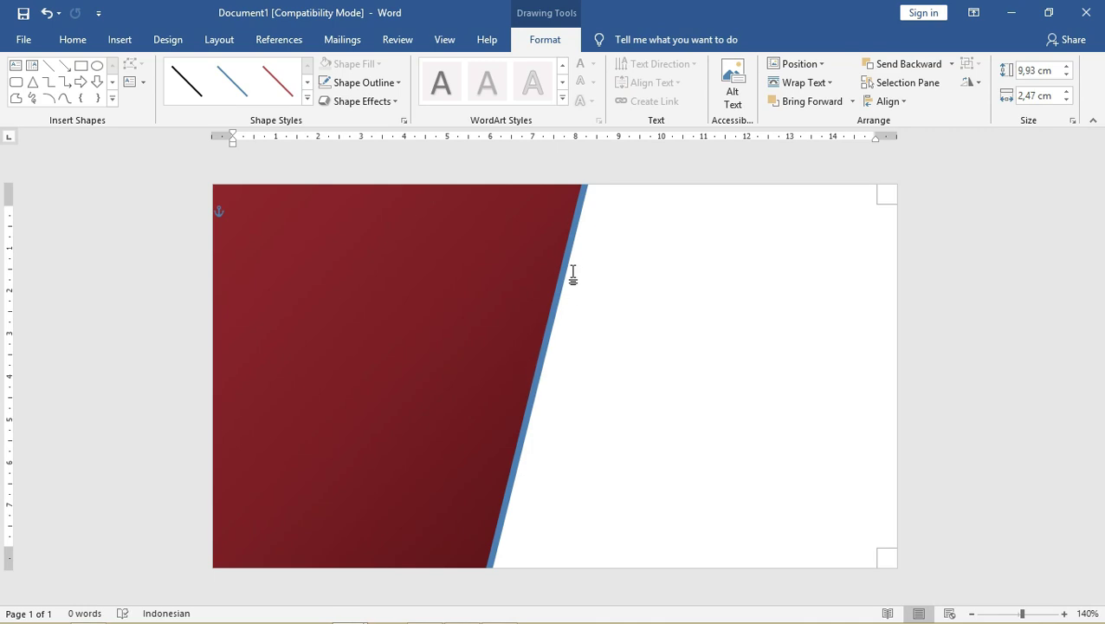
click(377, 84)
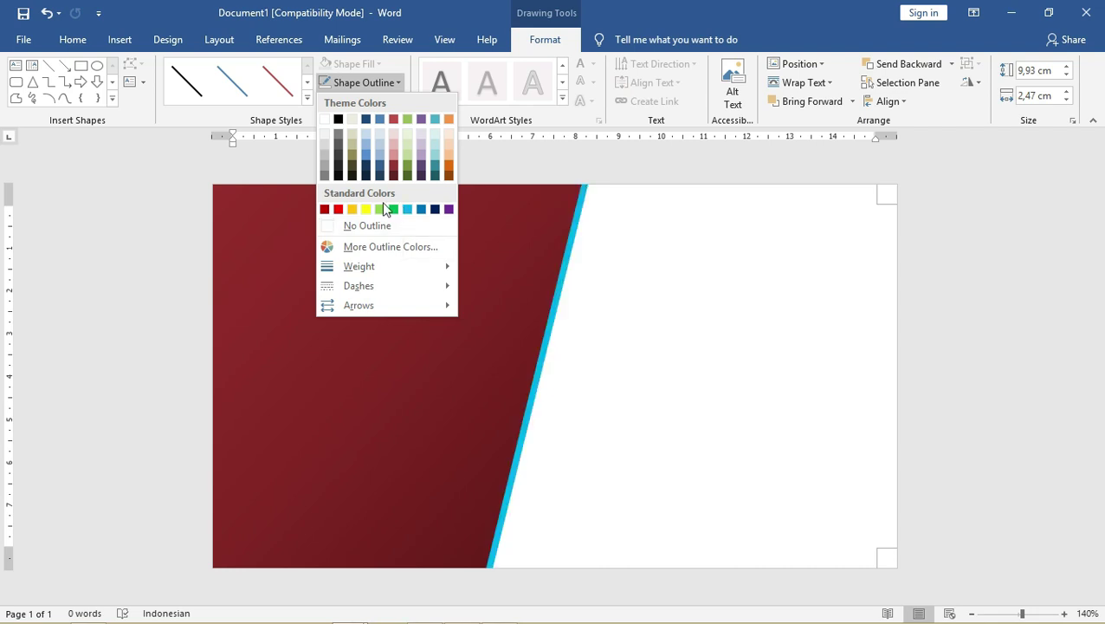
click(625, 236)
- Open the Format Shape pane from the red panel's gradient fill options, then select the blue diagonal line
click(440, 217)
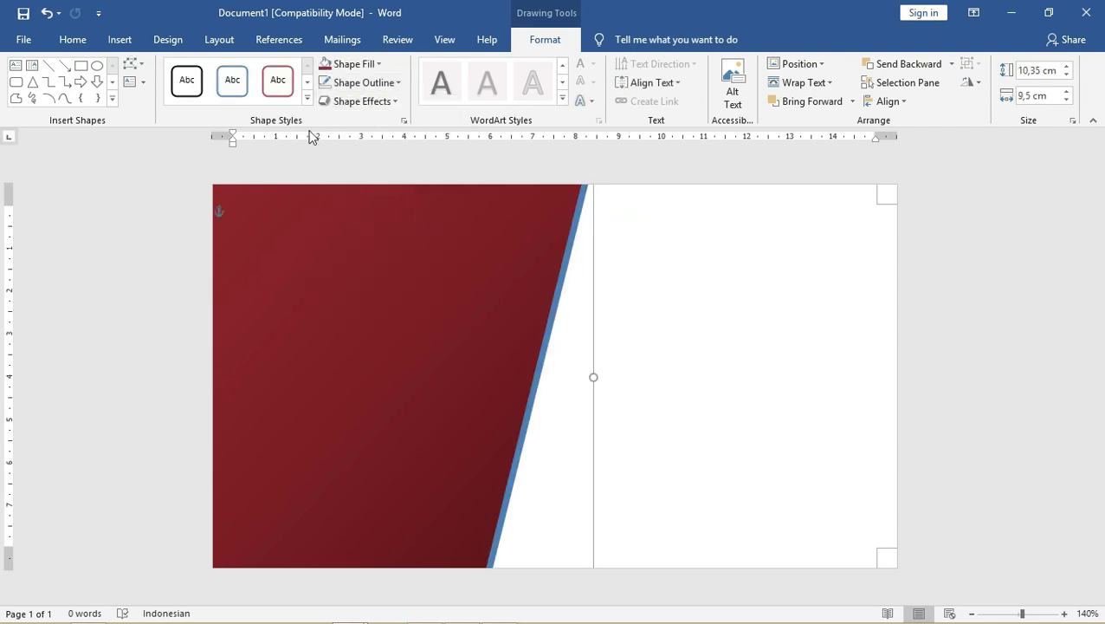
click(365, 63)
mouse_move(360, 267)
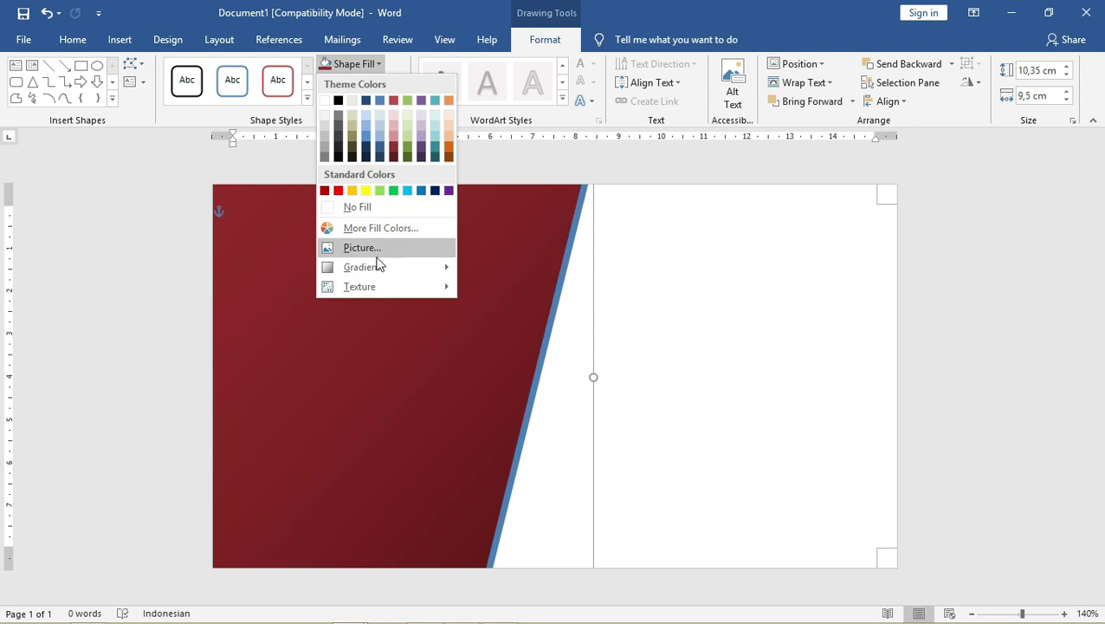
click(520, 449)
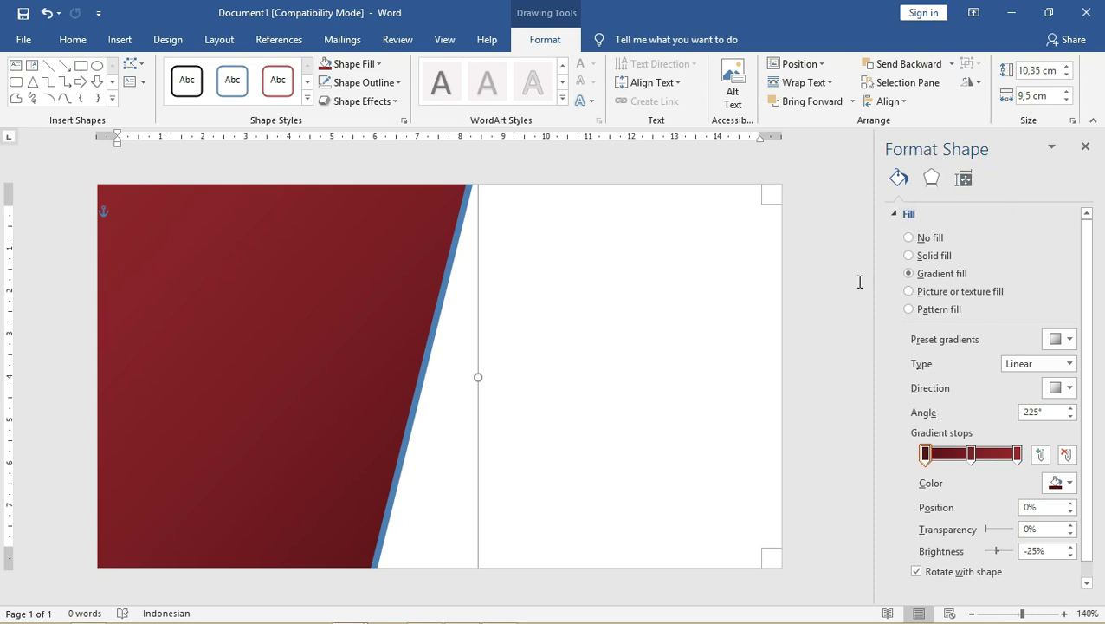
click(706, 223)
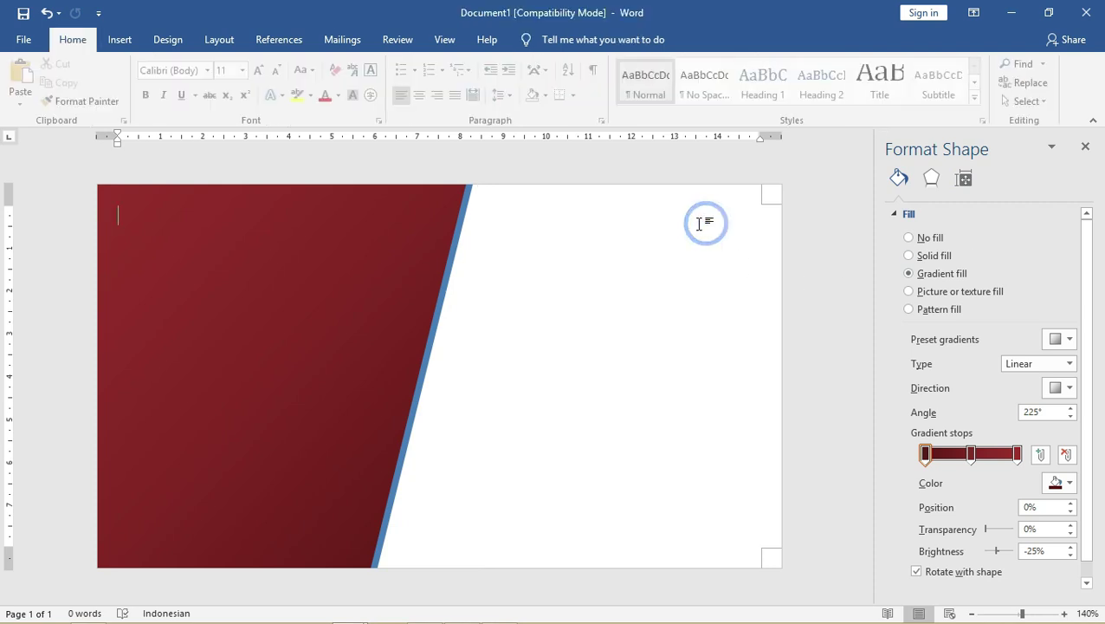
click(461, 221)
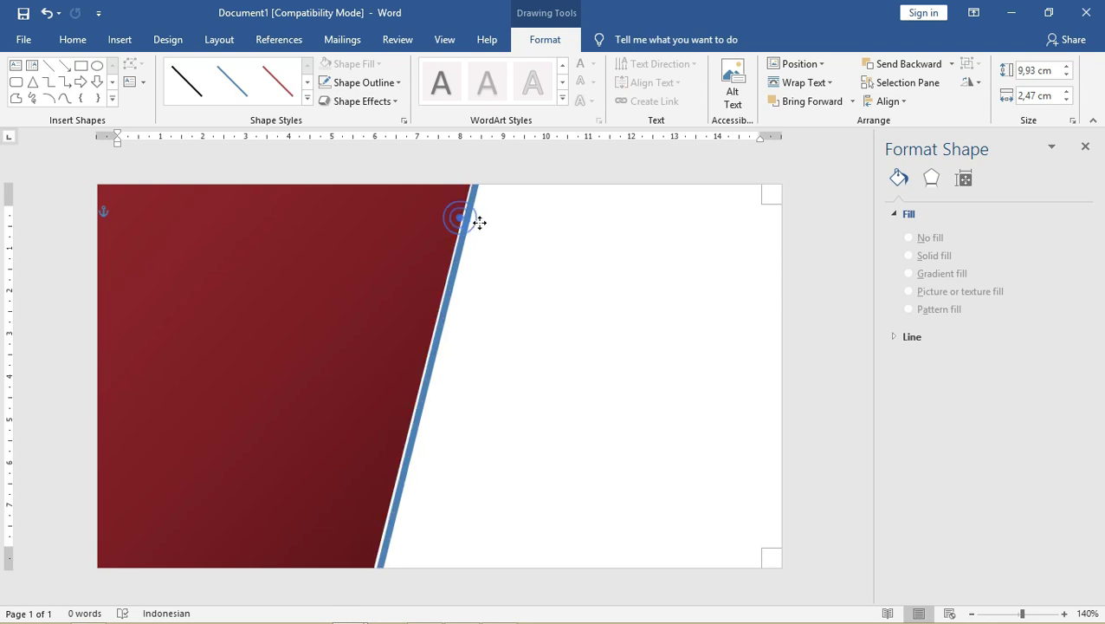
- Give the diagonal line a gradient line using the orange Bottom Spotlight - Accent 6 preset
drag(460, 218, 483, 227)
key(ctrl+z)
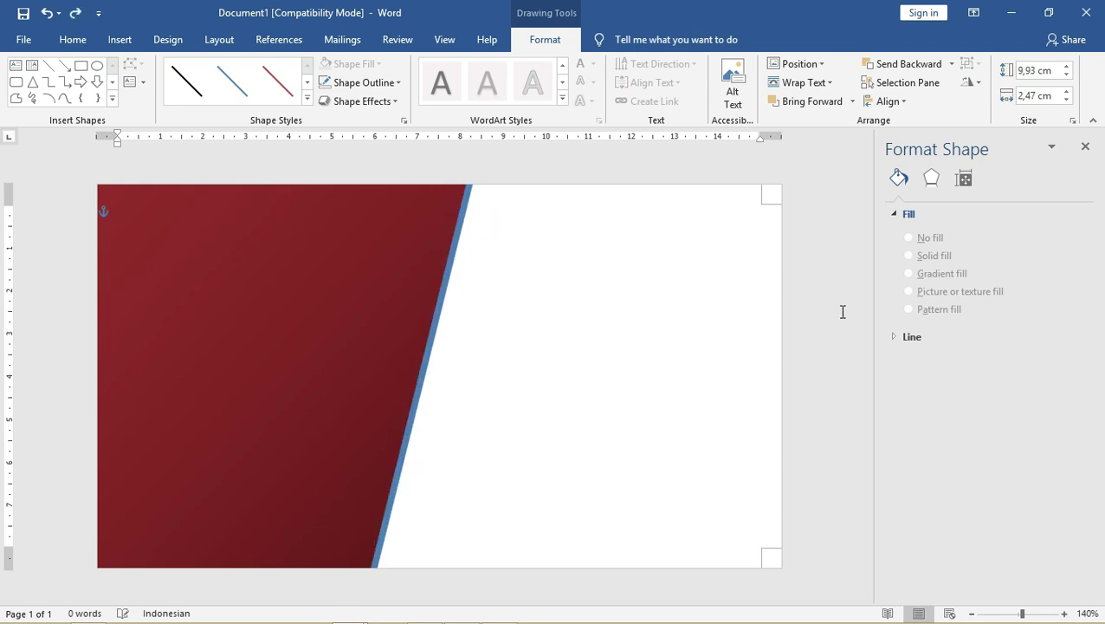
click(896, 336)
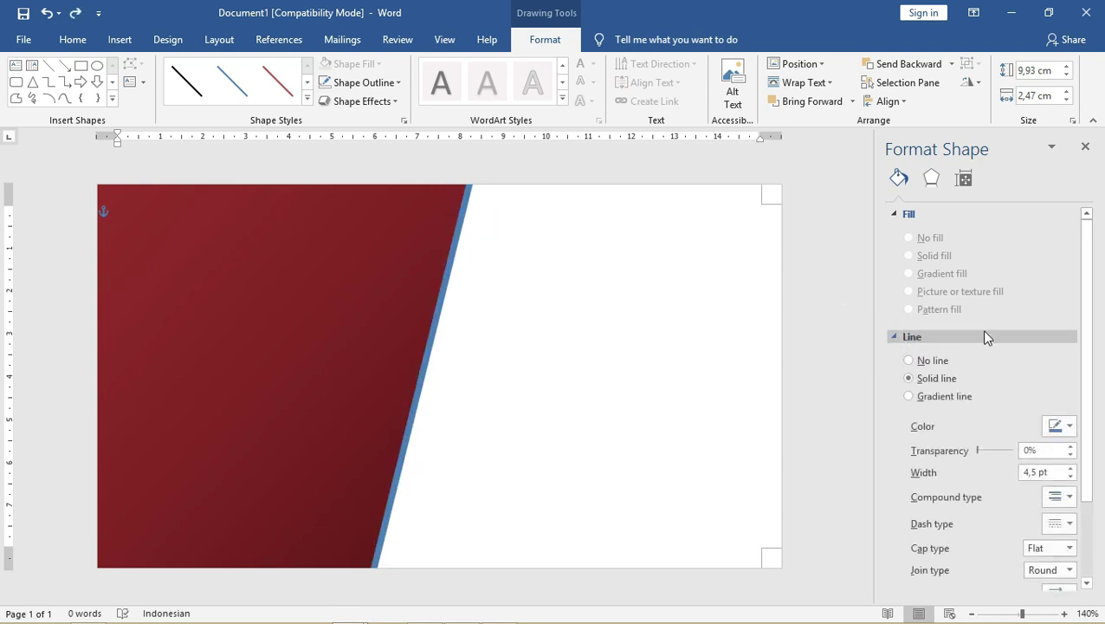
click(910, 296)
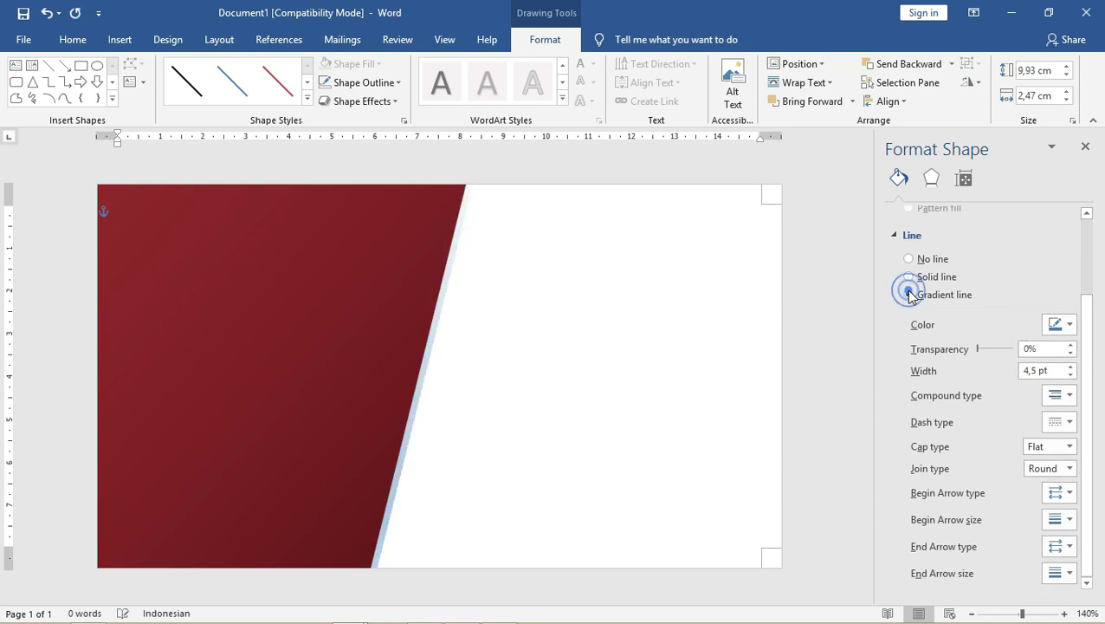
drag(1092, 340, 1095, 369)
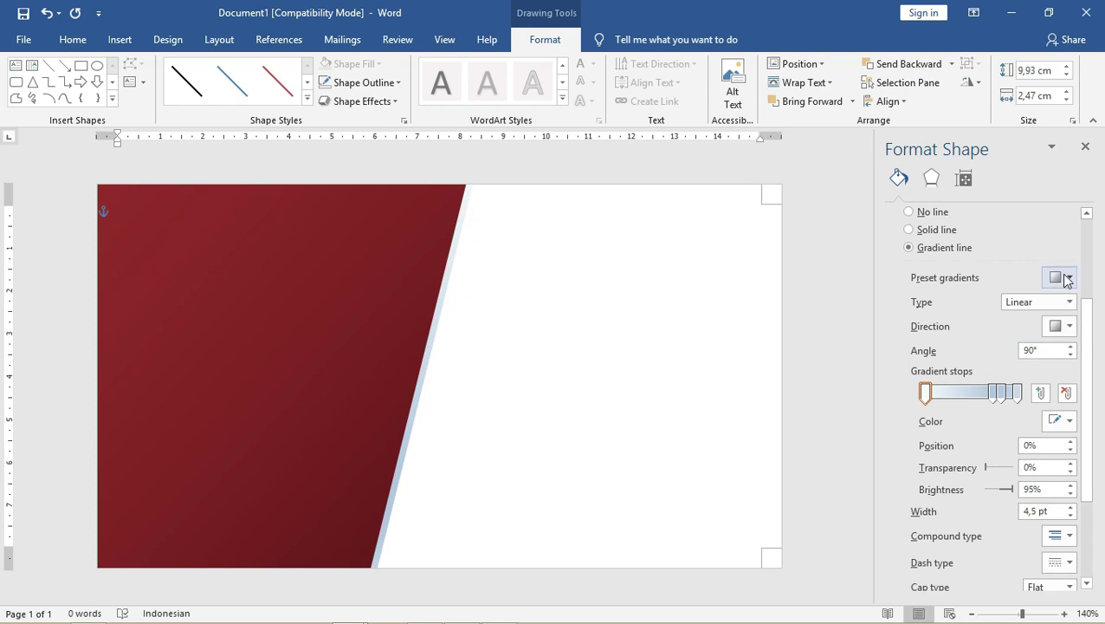
click(1058, 277)
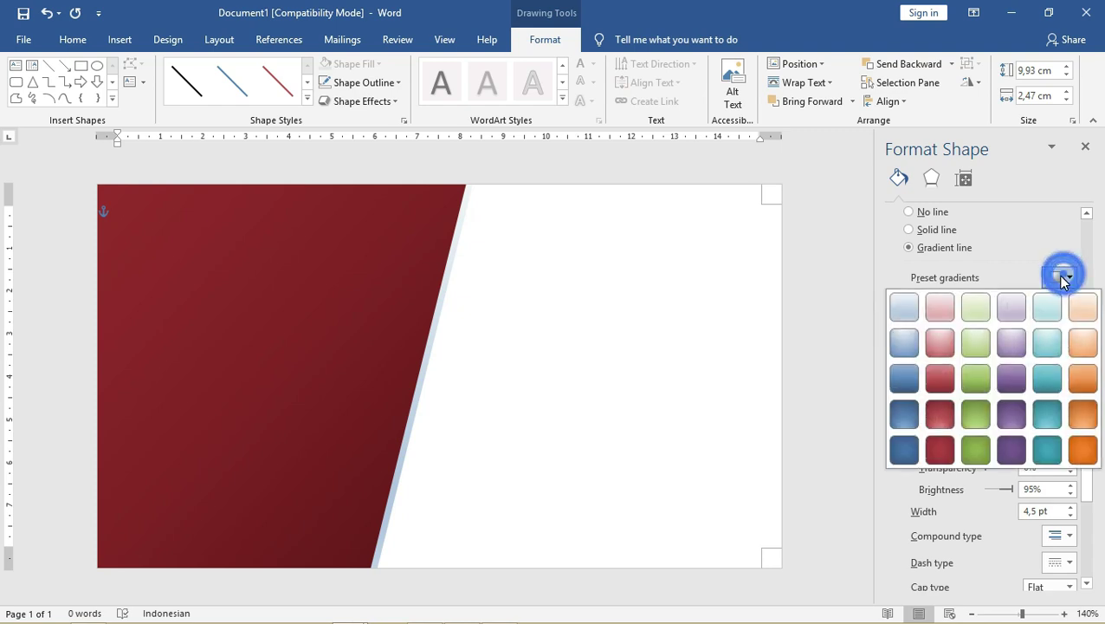
click(1081, 415)
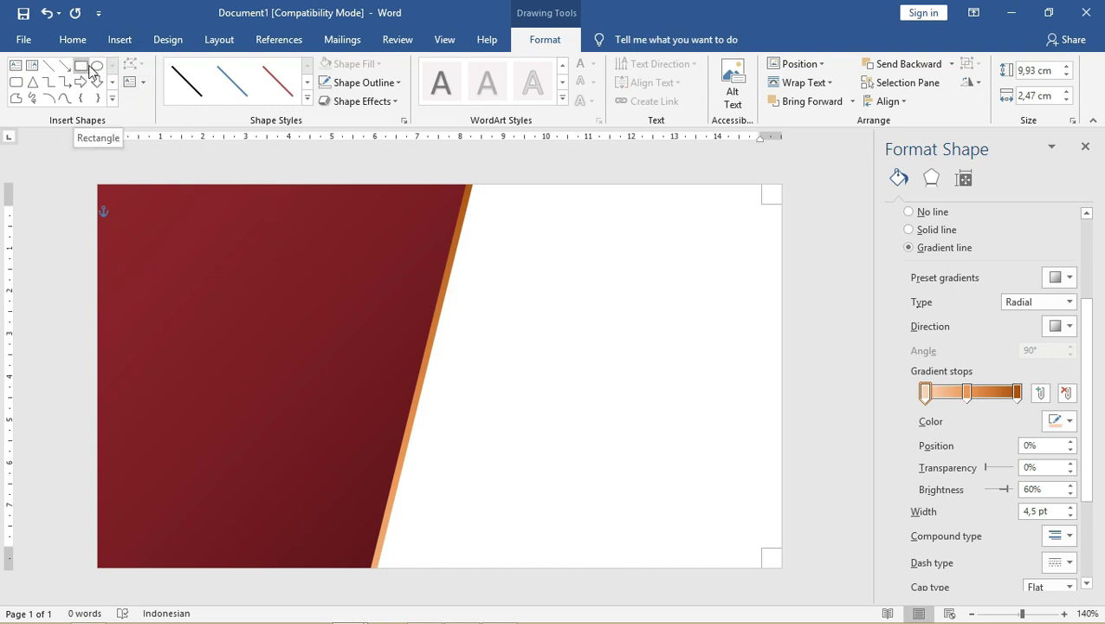
- Draw a rectangle spanning nearly the whole page
click(119, 39)
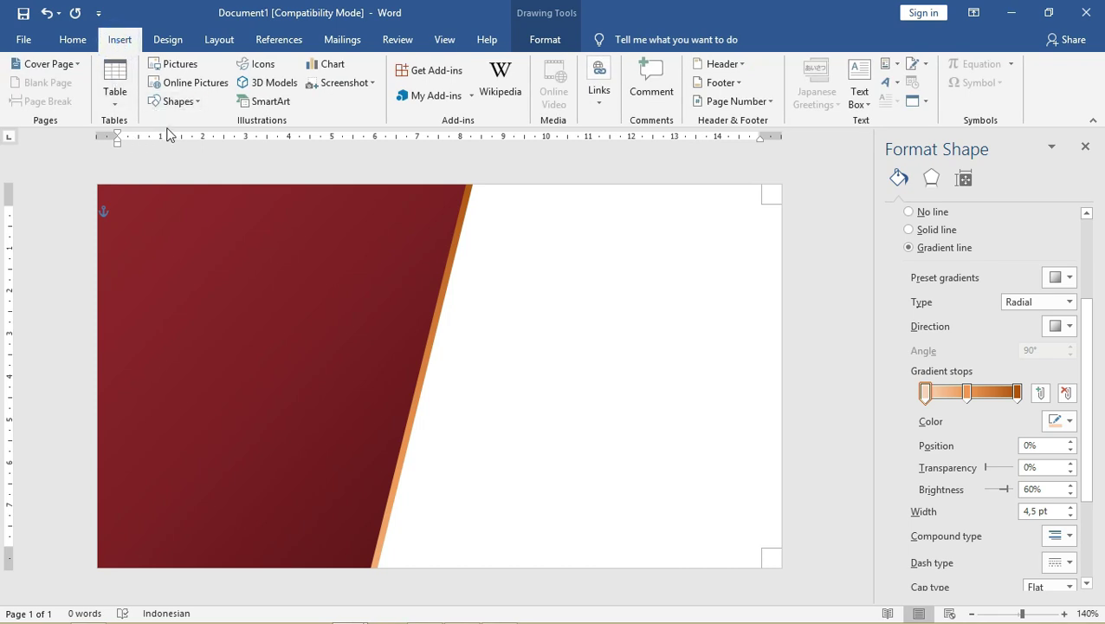
click(184, 101)
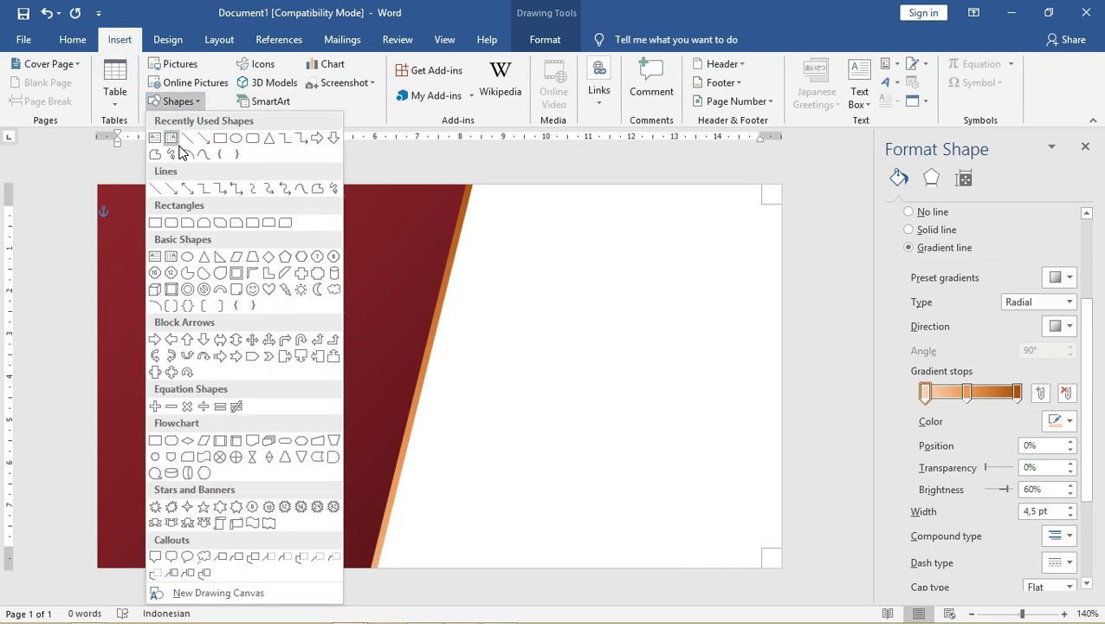
click(219, 140)
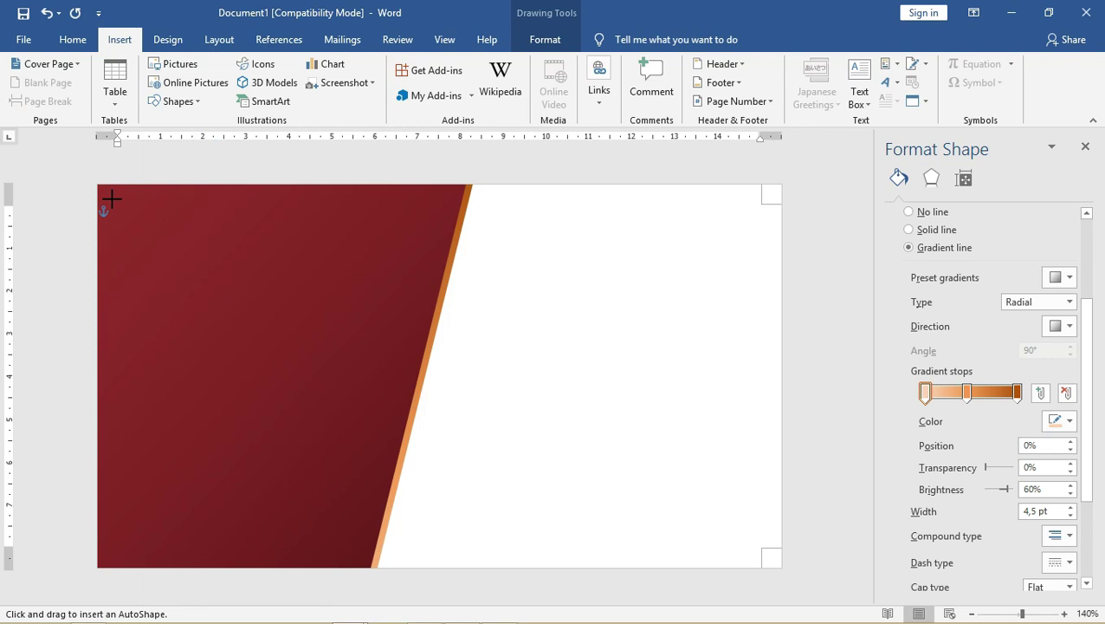
drag(111, 199, 768, 563)
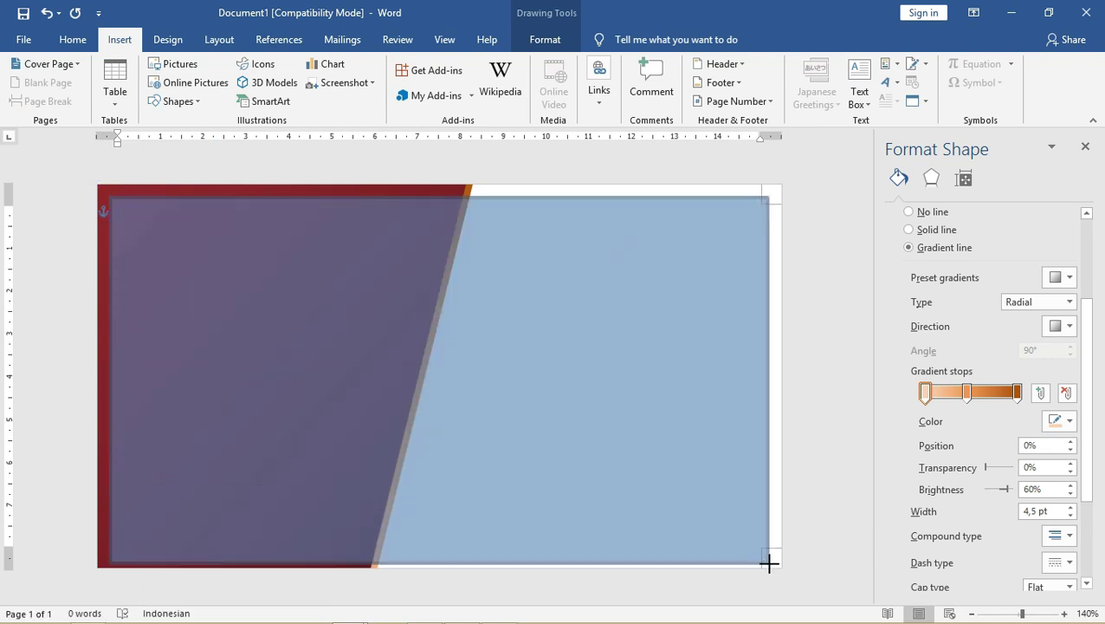
drag(769, 563, 767, 560)
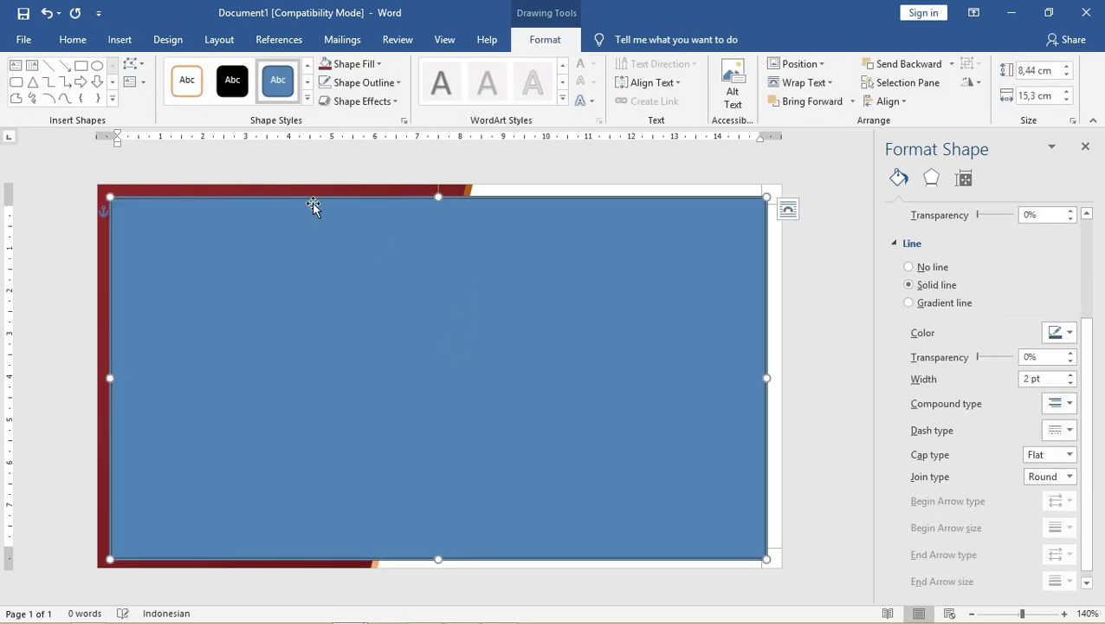
- Remove the rectangle's fill and give its outline the orange radial gradient preset
click(359, 69)
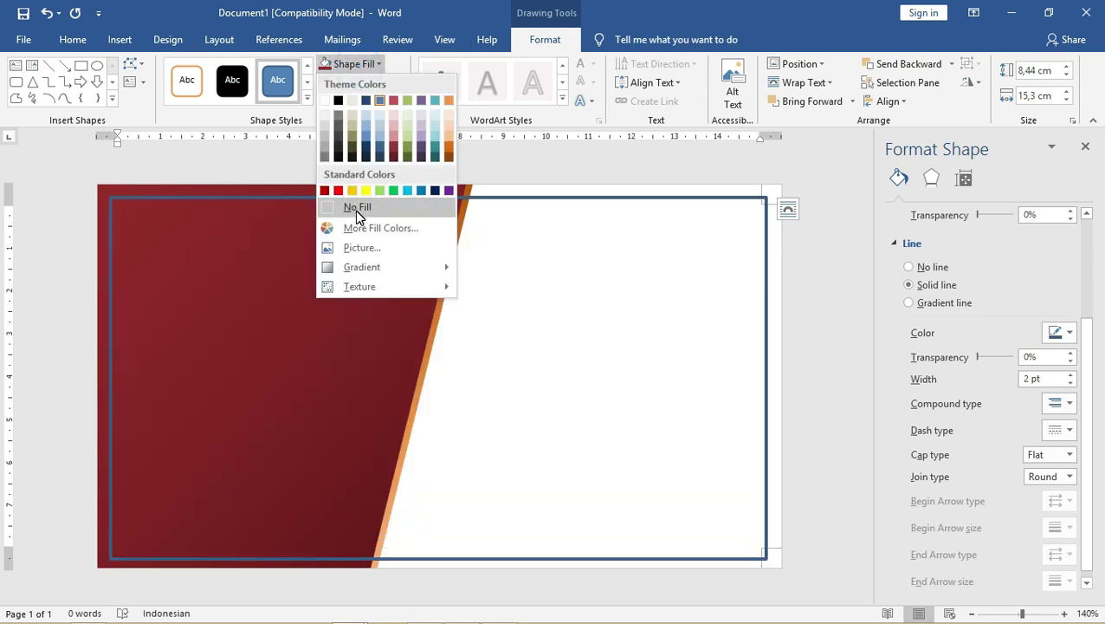
click(355, 207)
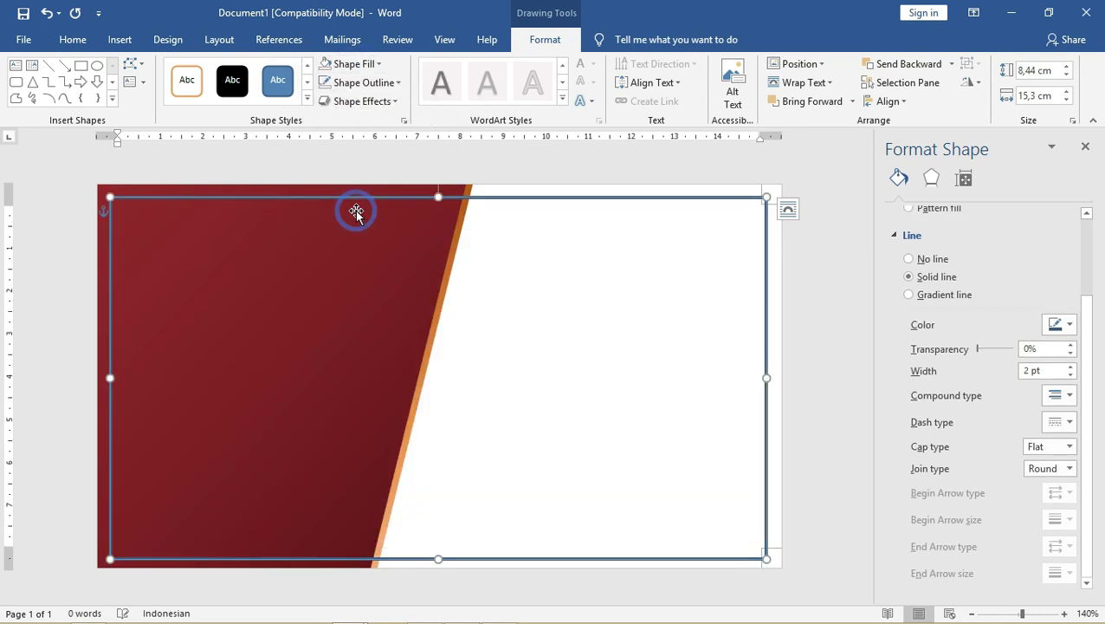
click(380, 82)
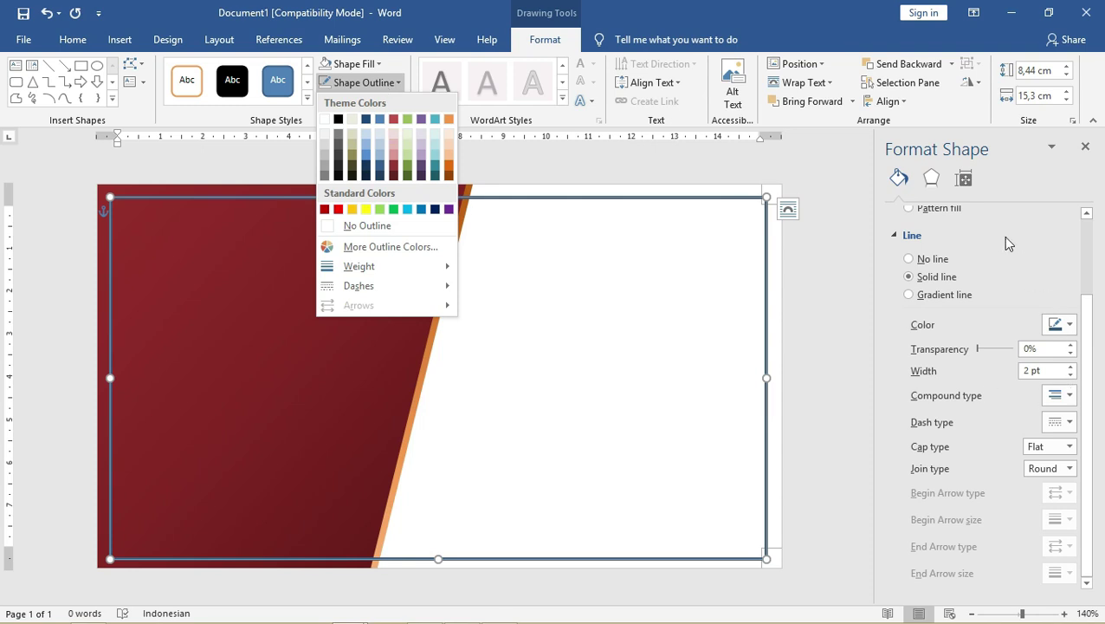
click(946, 294)
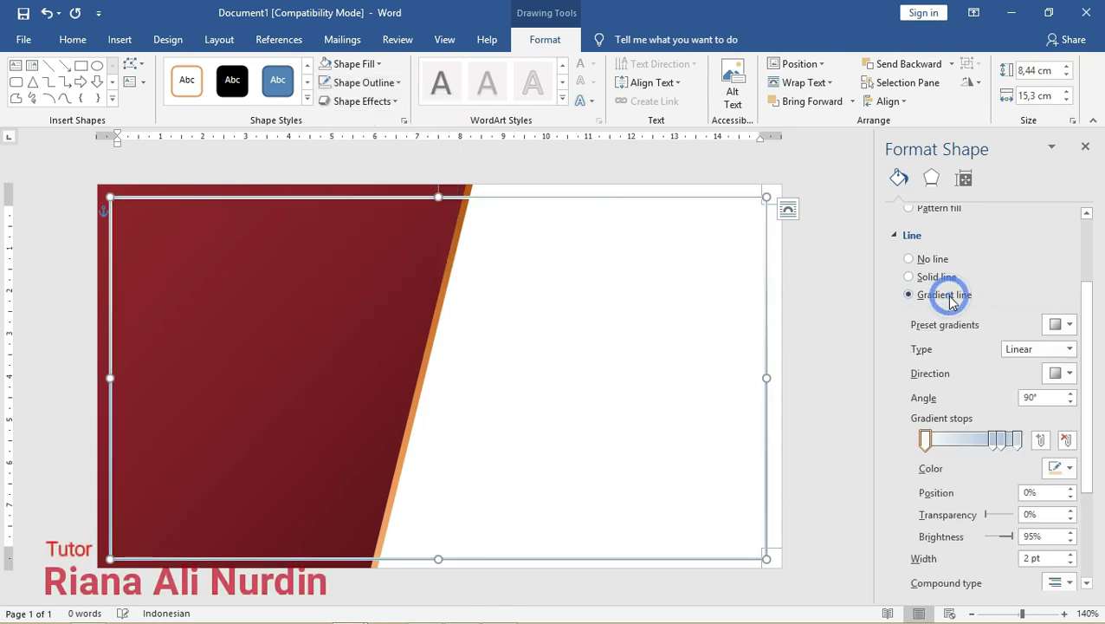
click(1070, 324)
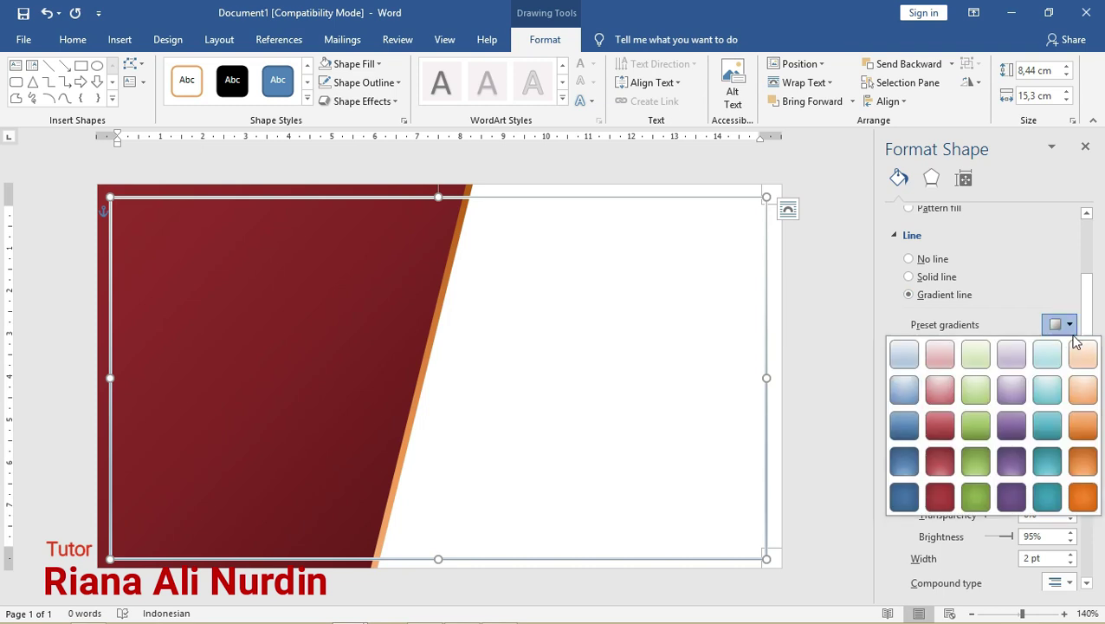
click(1082, 491)
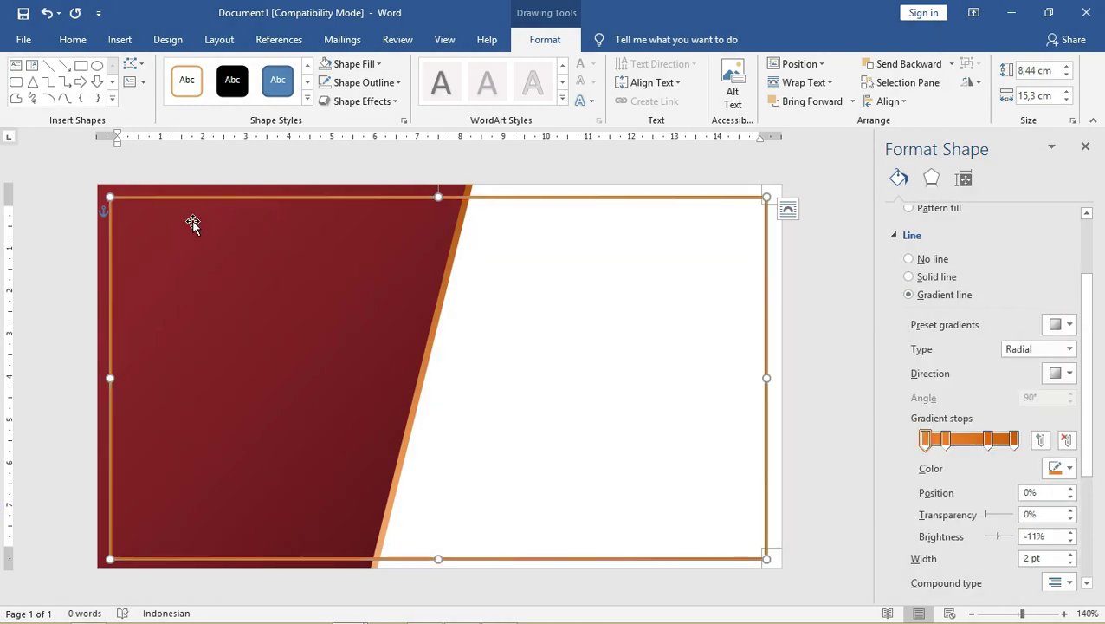
- Recolour the frame outline's first gradient stop to dark orange RGB 192, 91, 8
click(594, 249)
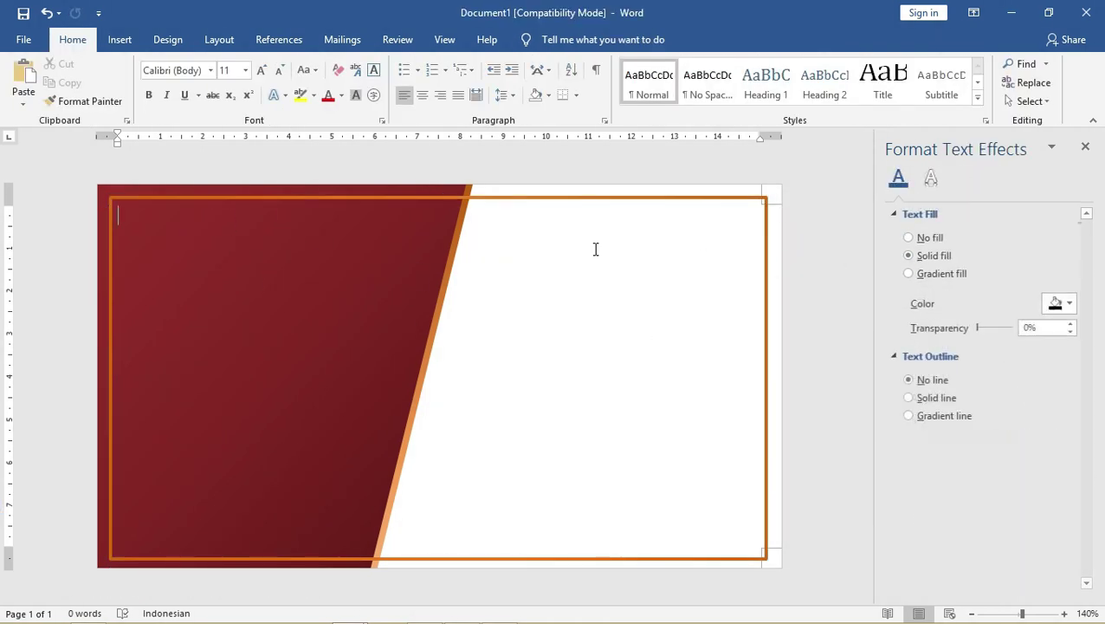
click(499, 198)
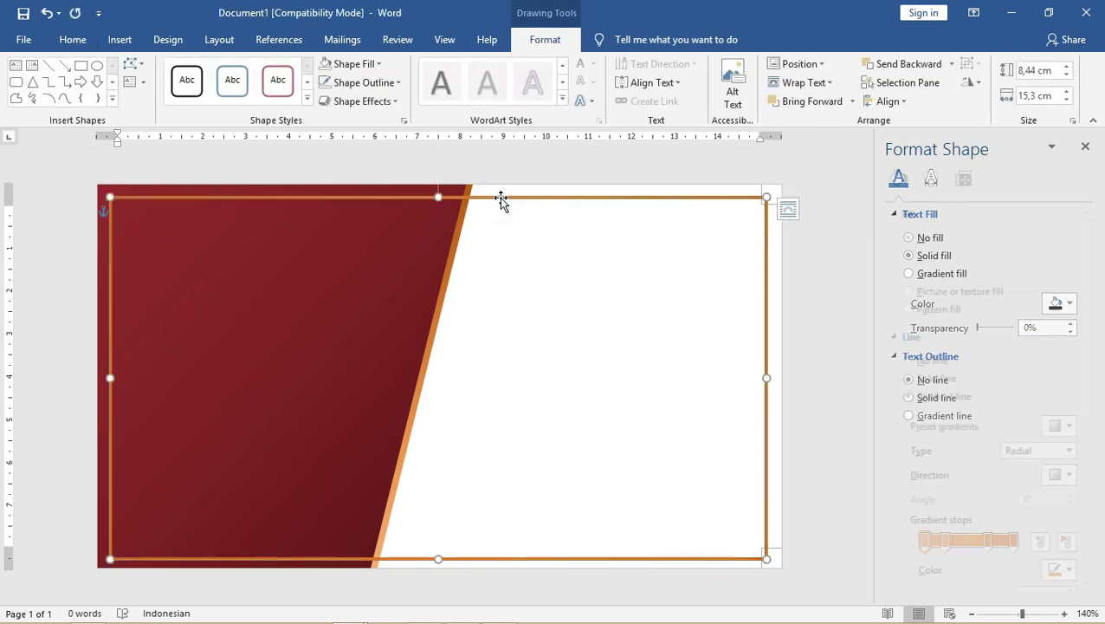
drag(1086, 373, 1083, 525)
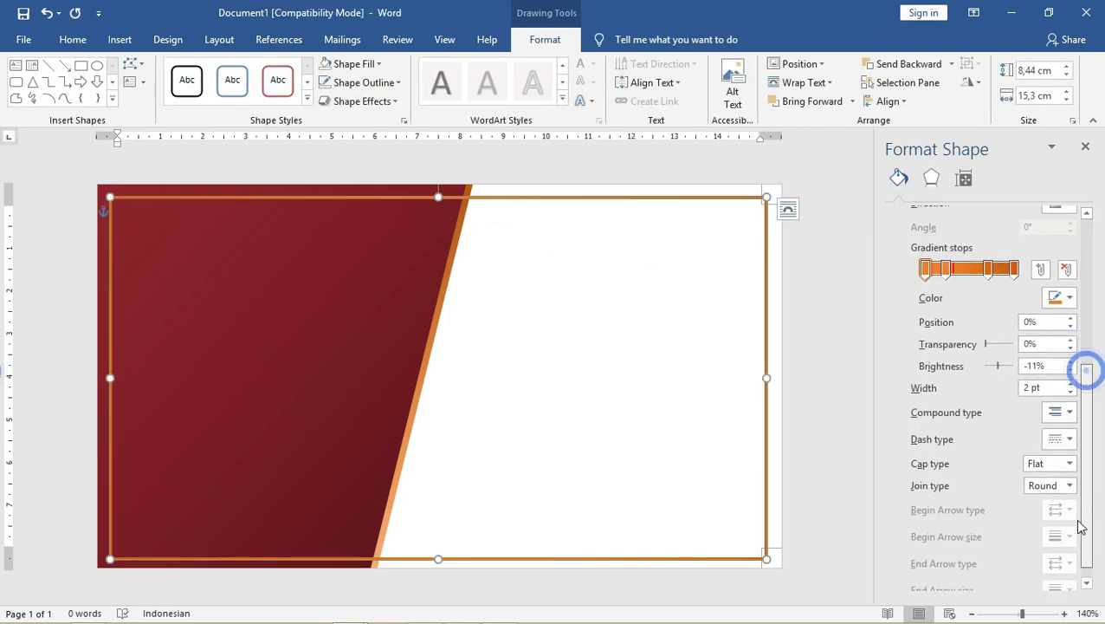
drag(945, 269, 948, 270)
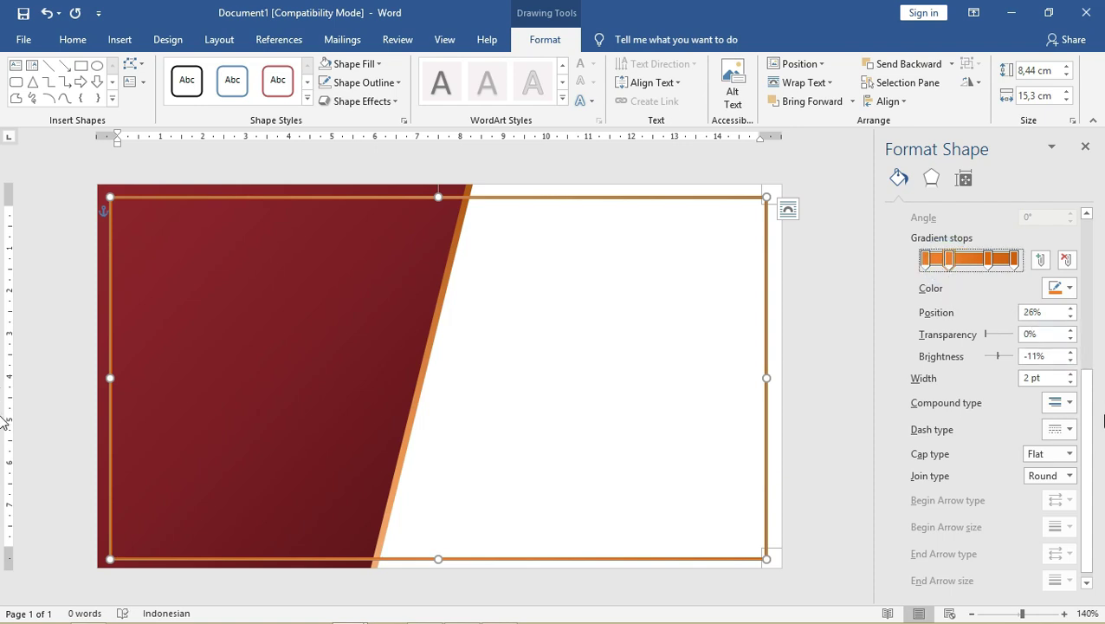
drag(1093, 407, 1093, 394)
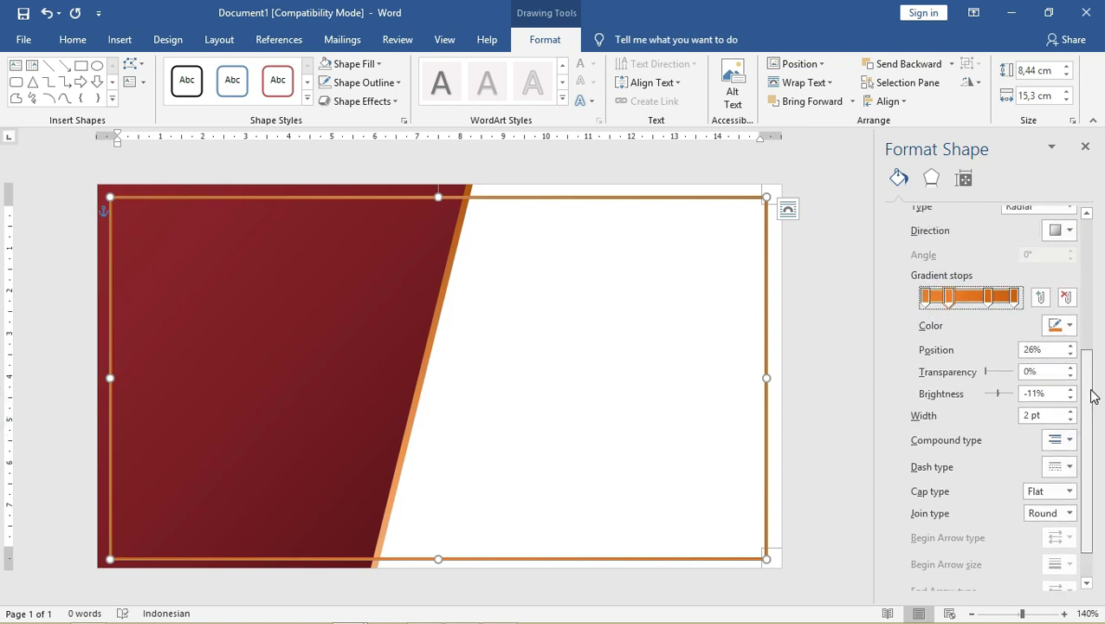
drag(988, 298, 976, 297)
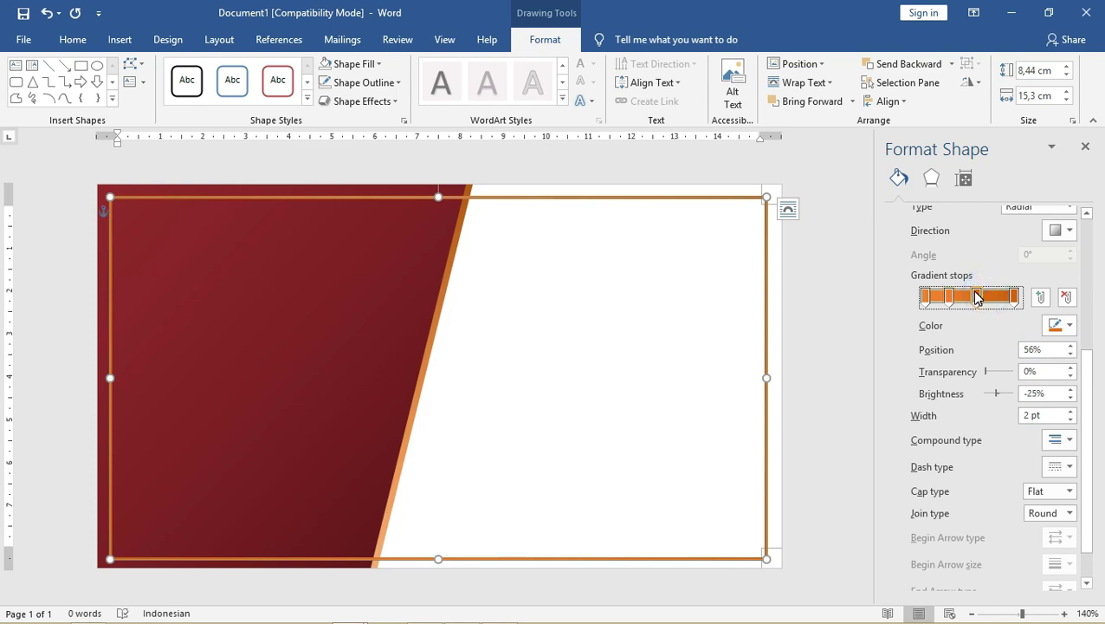
click(929, 298)
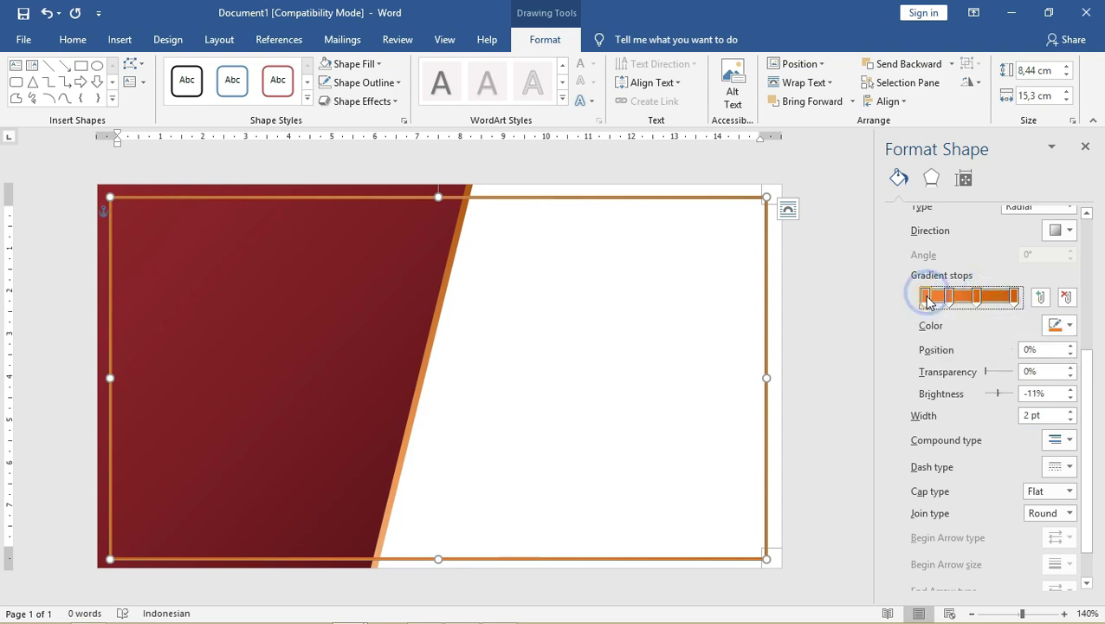
click(1059, 325)
click(1031, 466)
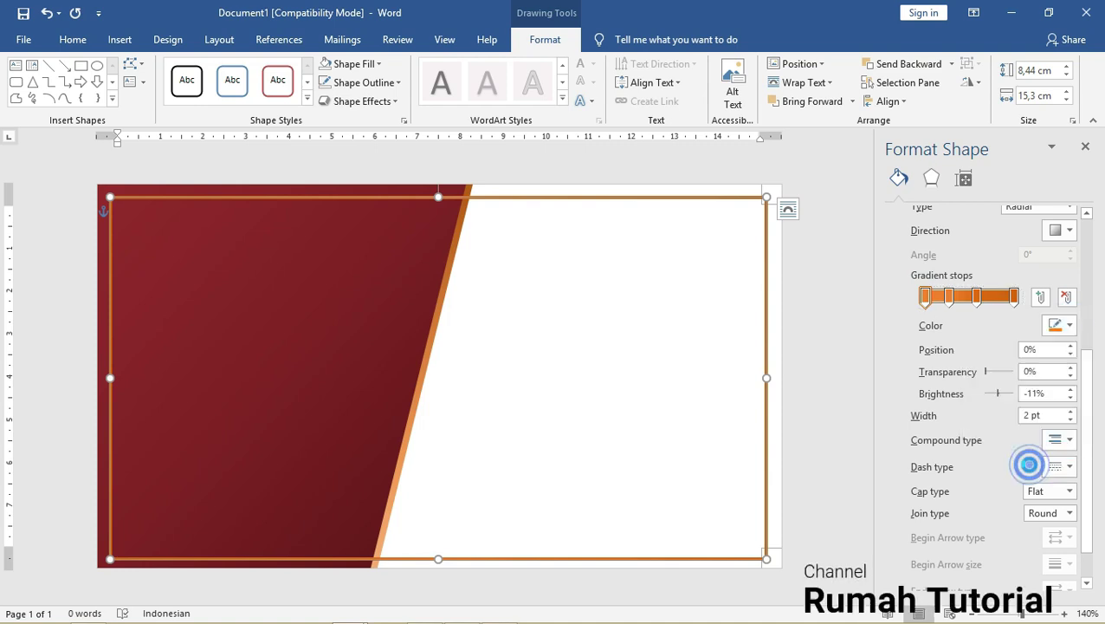
click(591, 257)
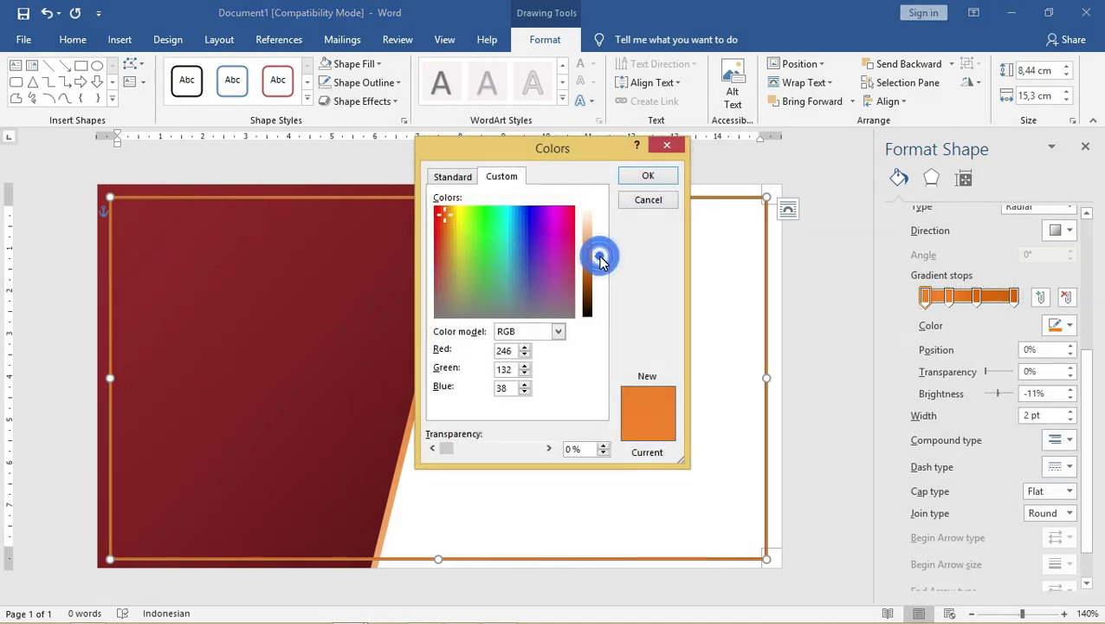
drag(598, 259, 599, 279)
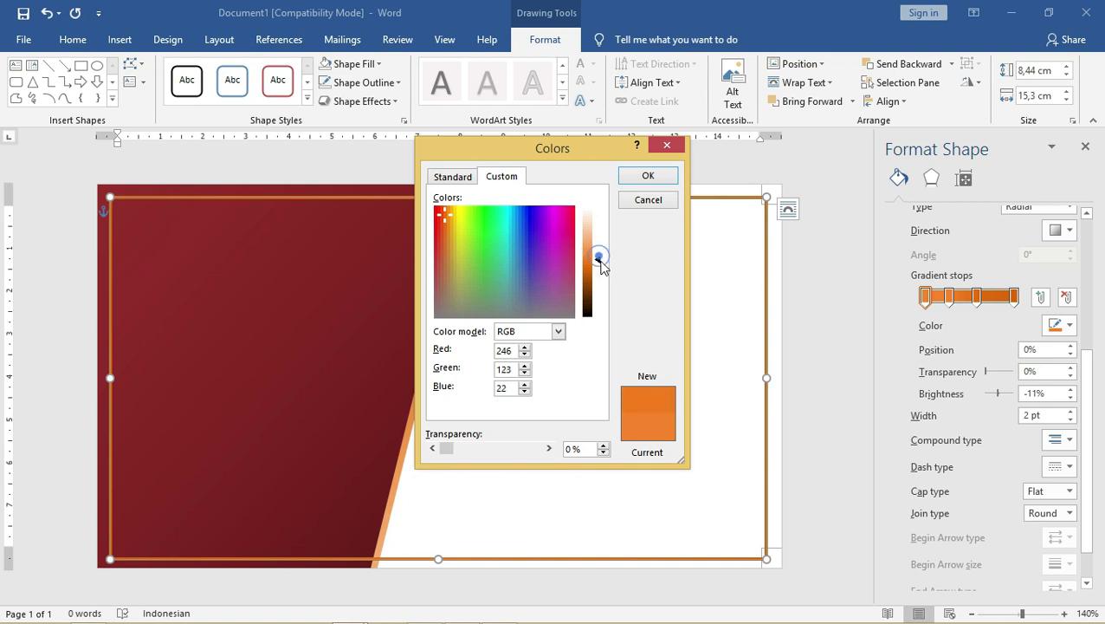
click(639, 179)
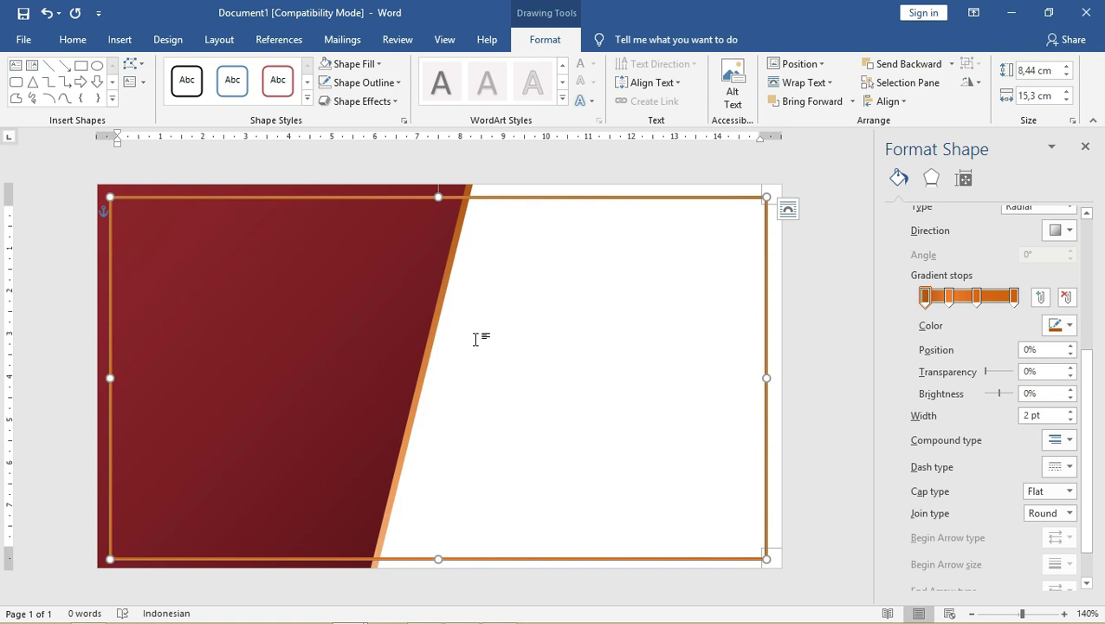
- Give the third stop the recent dark orange and the last stop a darker orange (-25%)
click(977, 296)
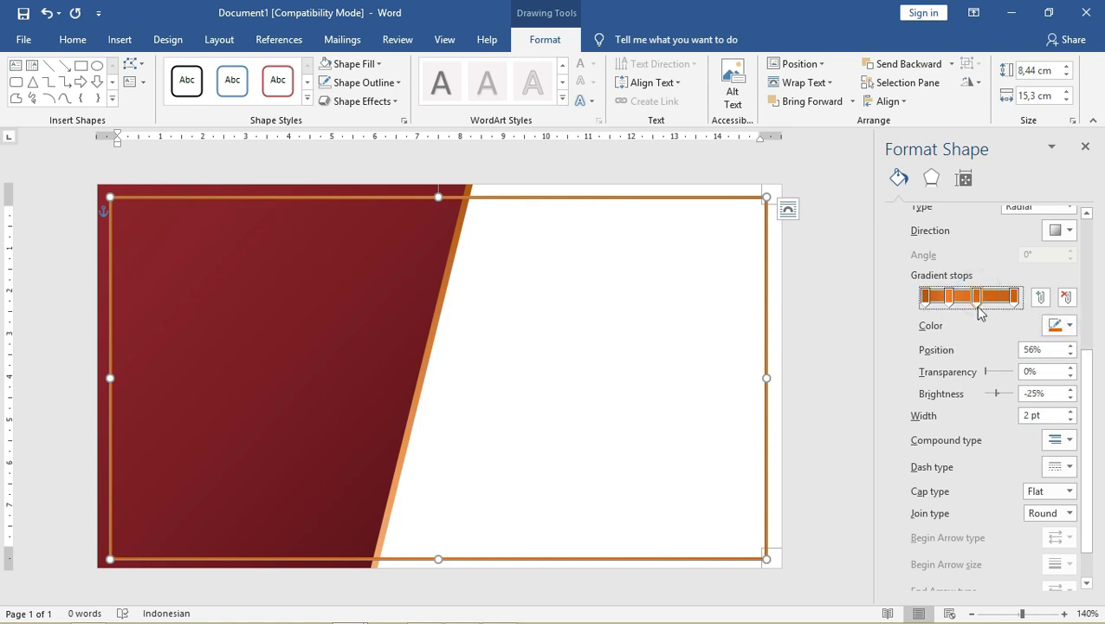
click(1068, 325)
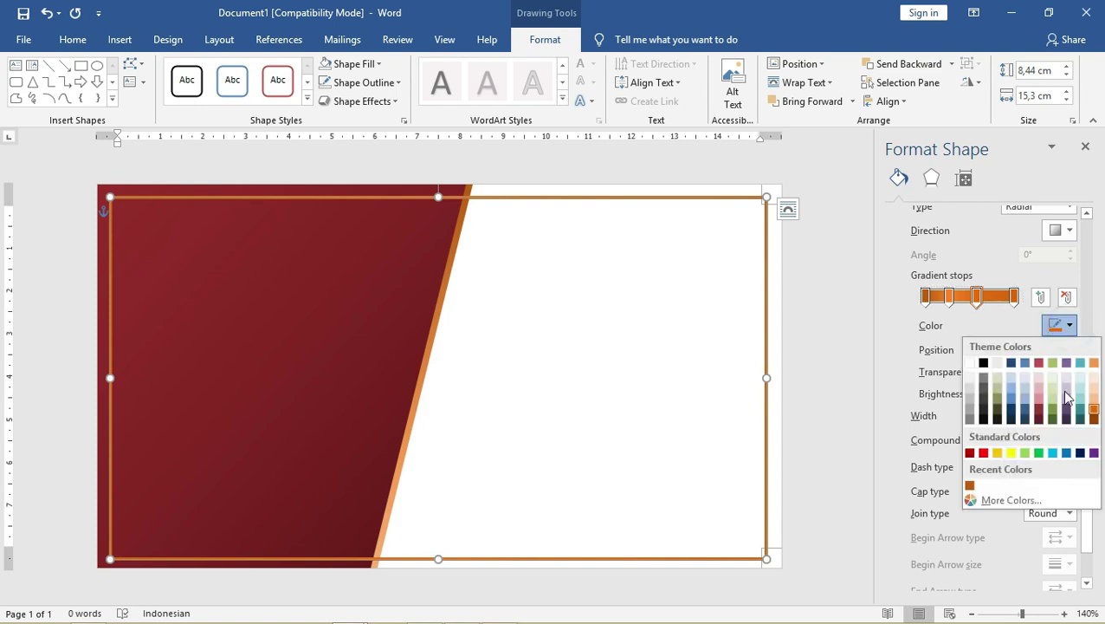
click(970, 486)
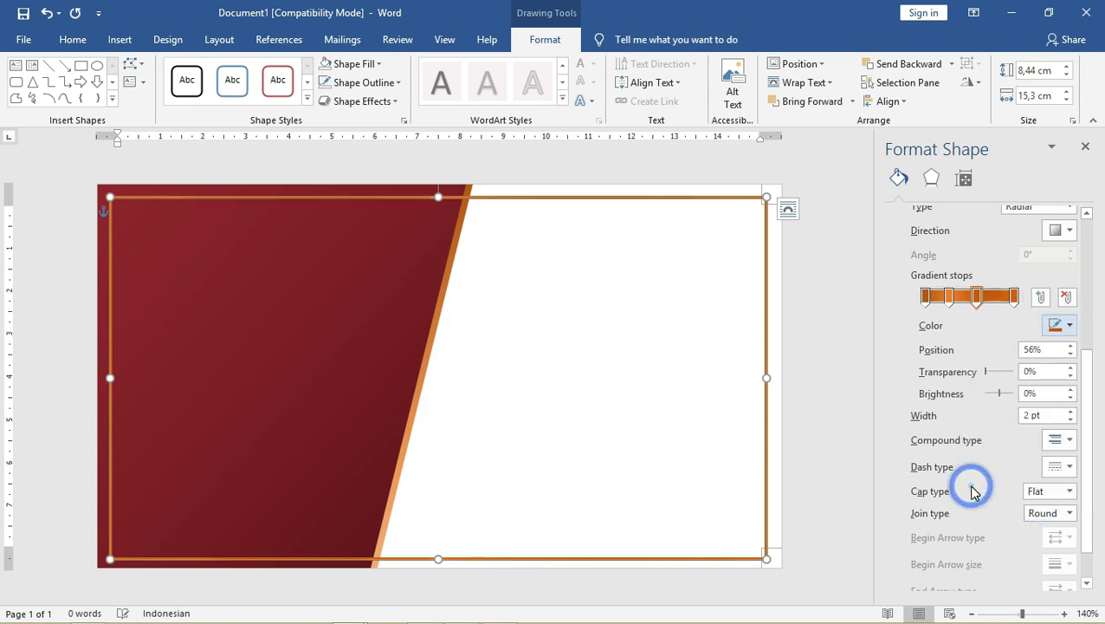
click(1013, 296)
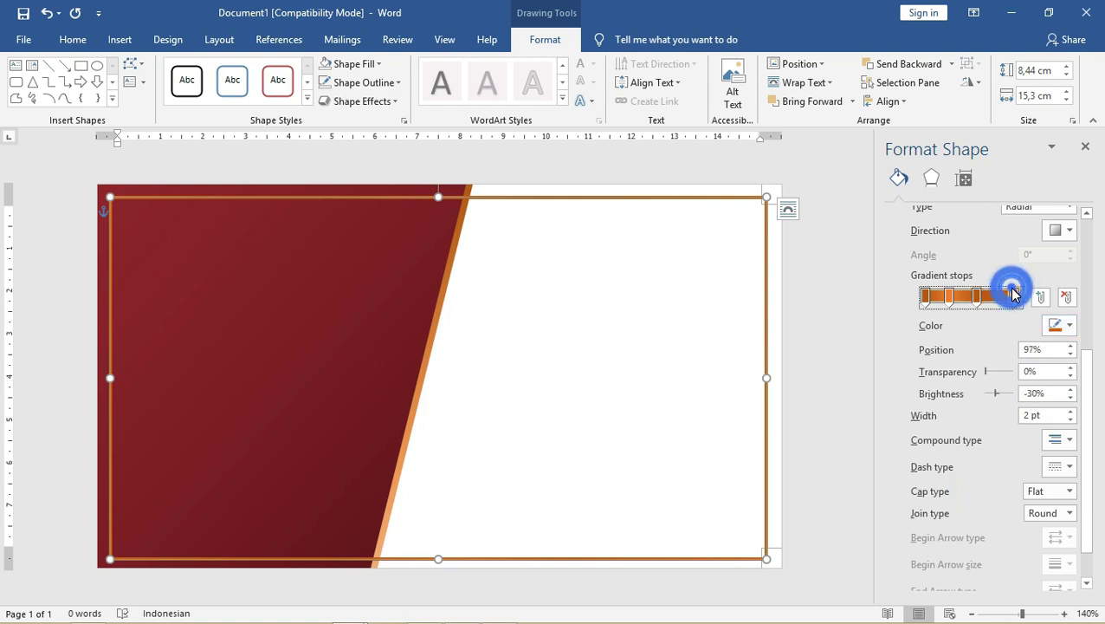
click(1071, 328)
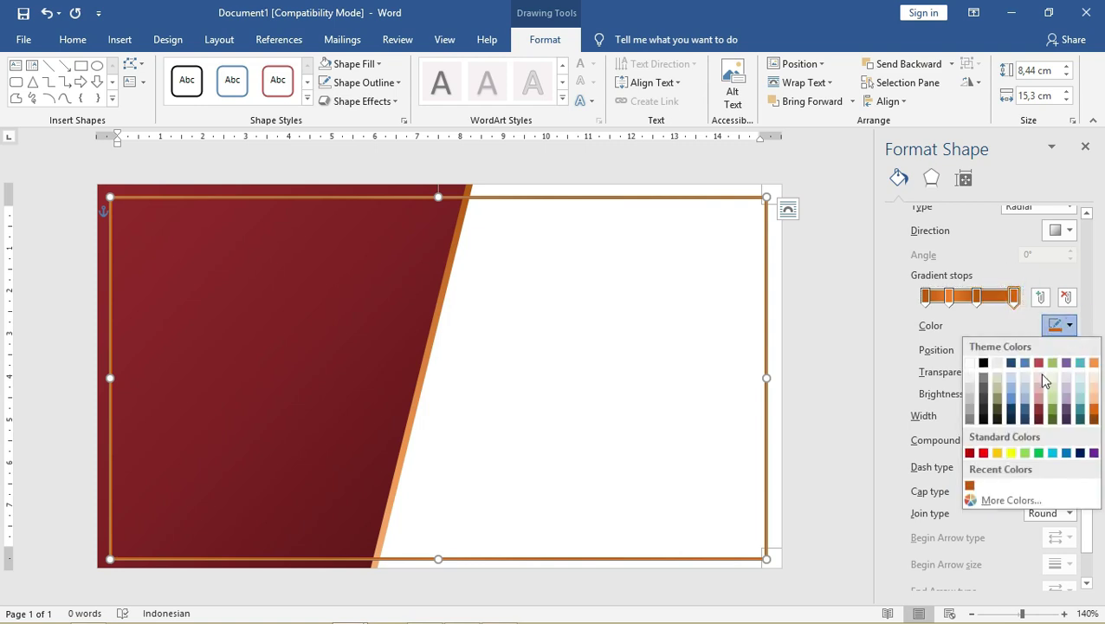
click(1093, 407)
click(733, 169)
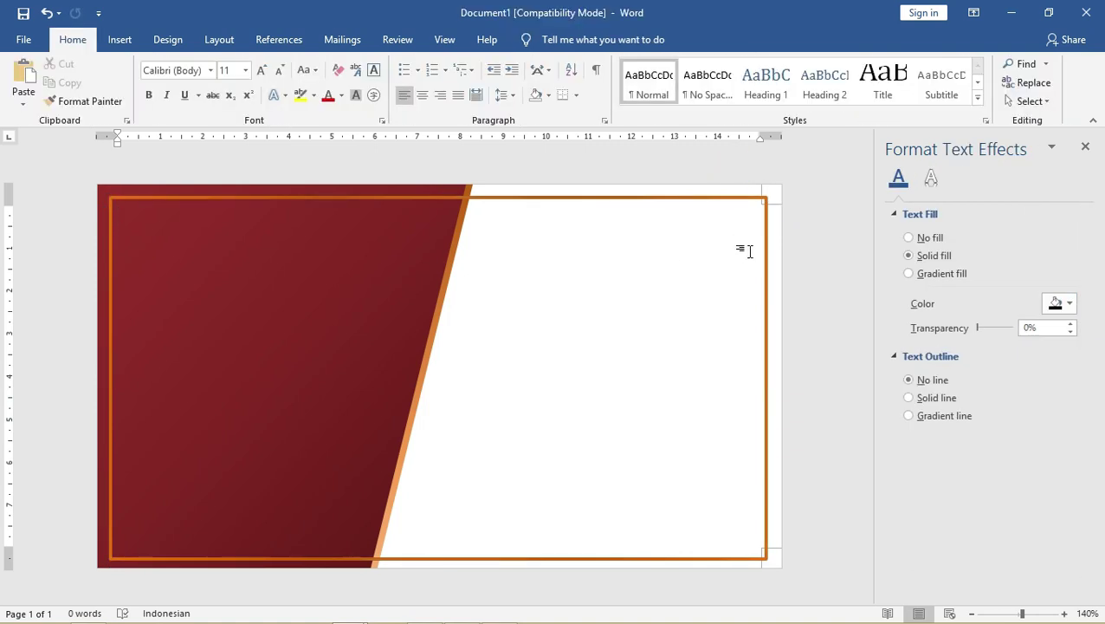
- Duplicate the orange diagonal stripe and shorten the copy to a 2,93 × 4,49 cm line
drag(448, 270, 483, 283)
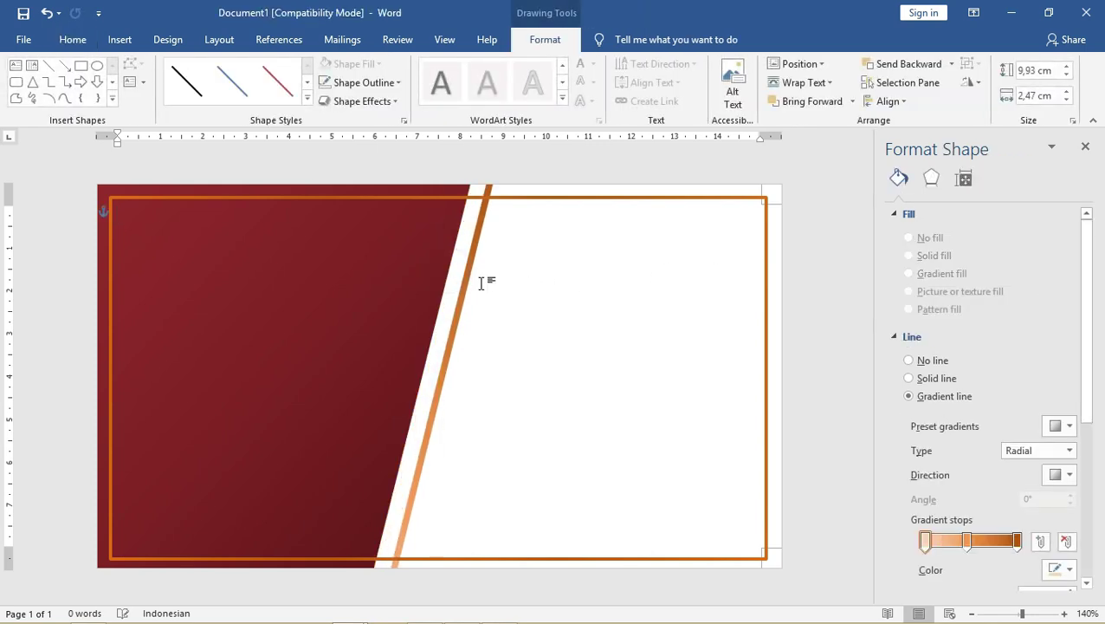
key(ctrl+z)
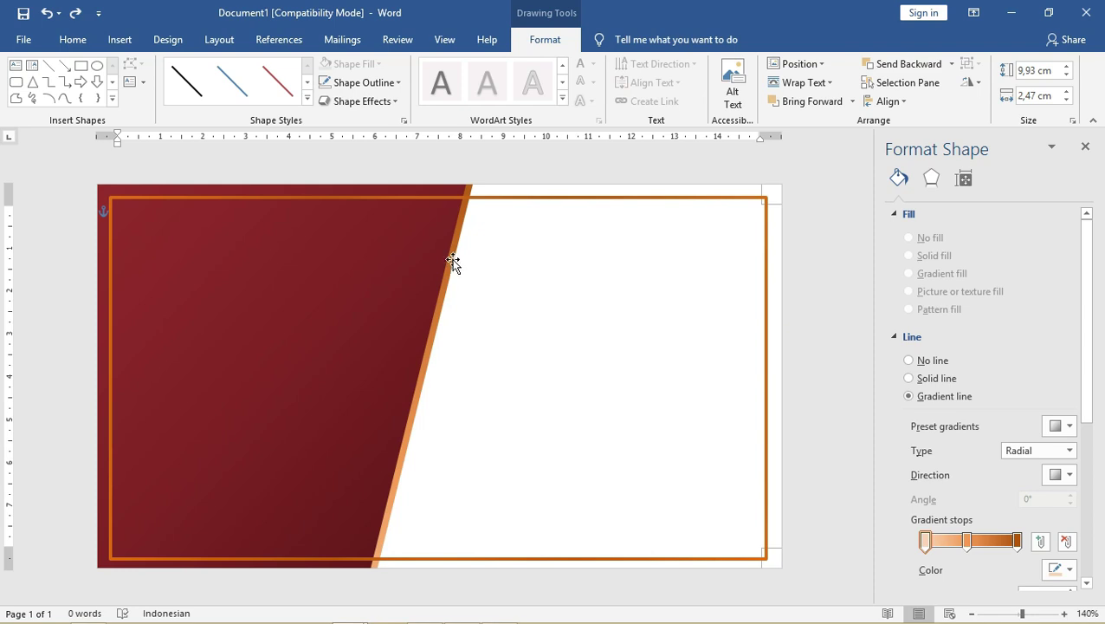
drag(456, 267, 507, 268)
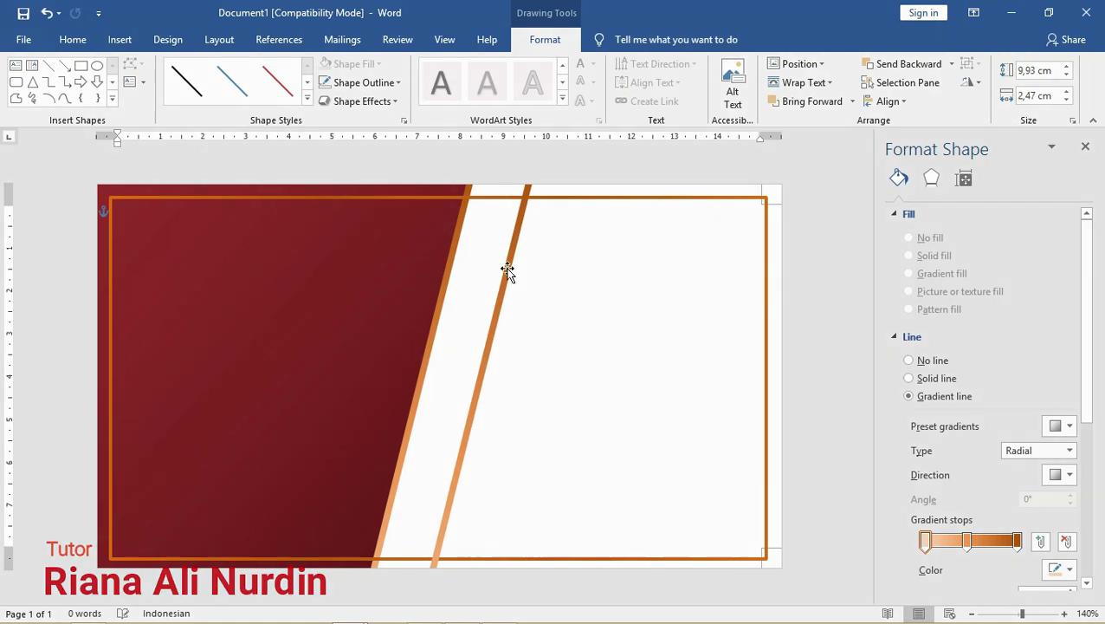
mouse_move(527, 187)
mouse_down()
mouse_move(469, 424)
mouse_move(378, 236)
mouse_move(164, 271)
mouse_move(126, 307)
mouse_move(122, 336)
mouse_up()
- Position the short line in the red panel, flip it to cross, and set both lines to 2¼ pt
drag(182, 370, 257, 273)
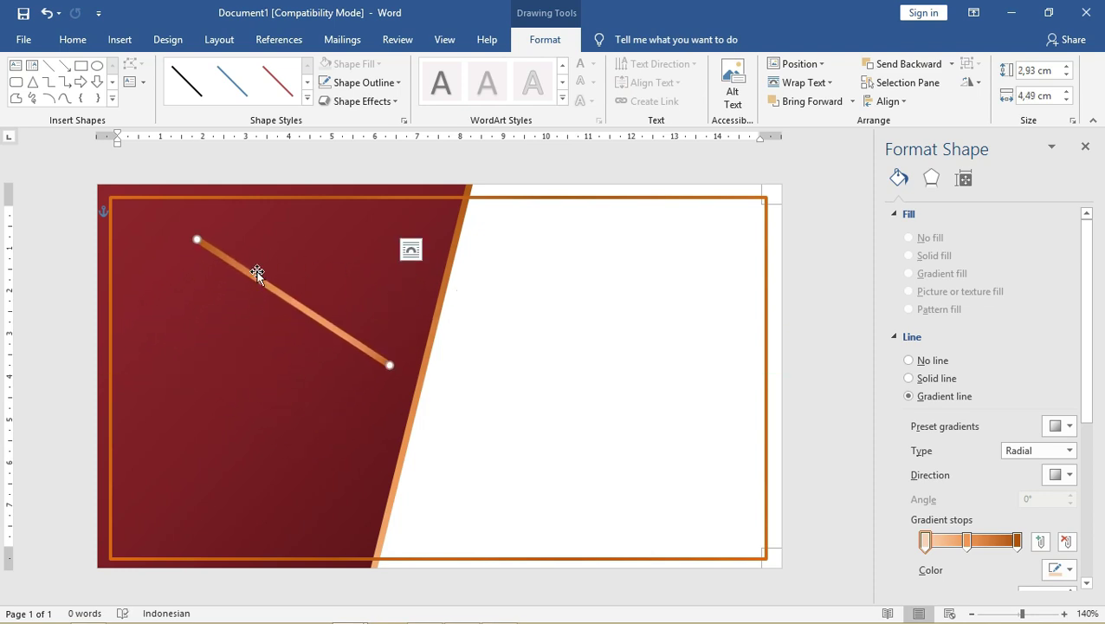
mouse_move(198, 239)
mouse_down()
mouse_move(181, 270)
mouse_move(206, 298)
mouse_up()
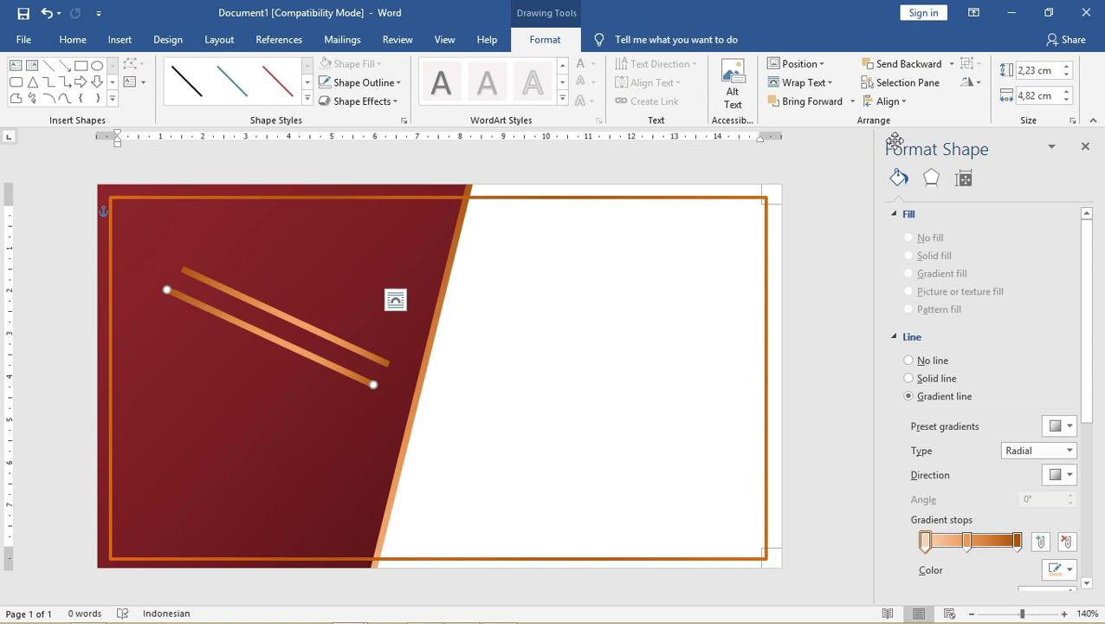
click(982, 87)
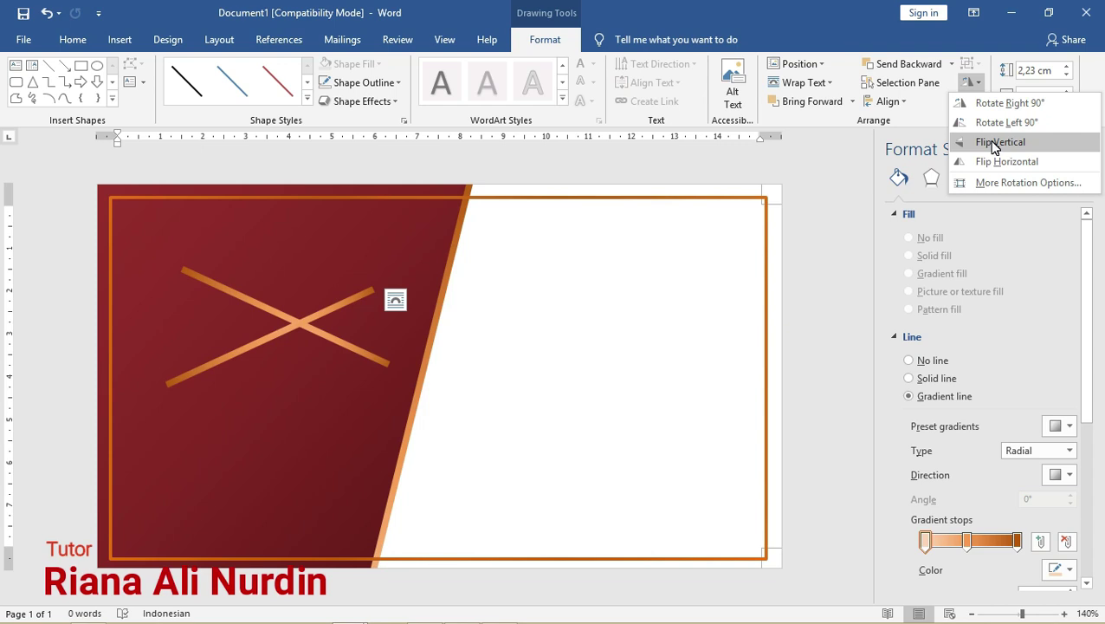
click(994, 144)
shift+click(234, 290)
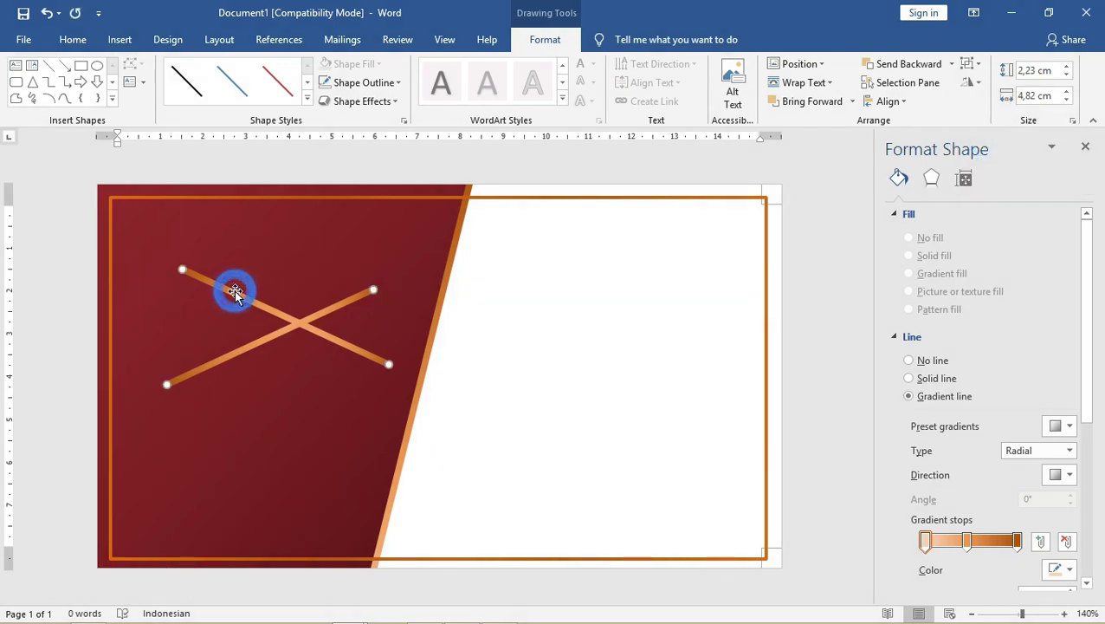
click(360, 82)
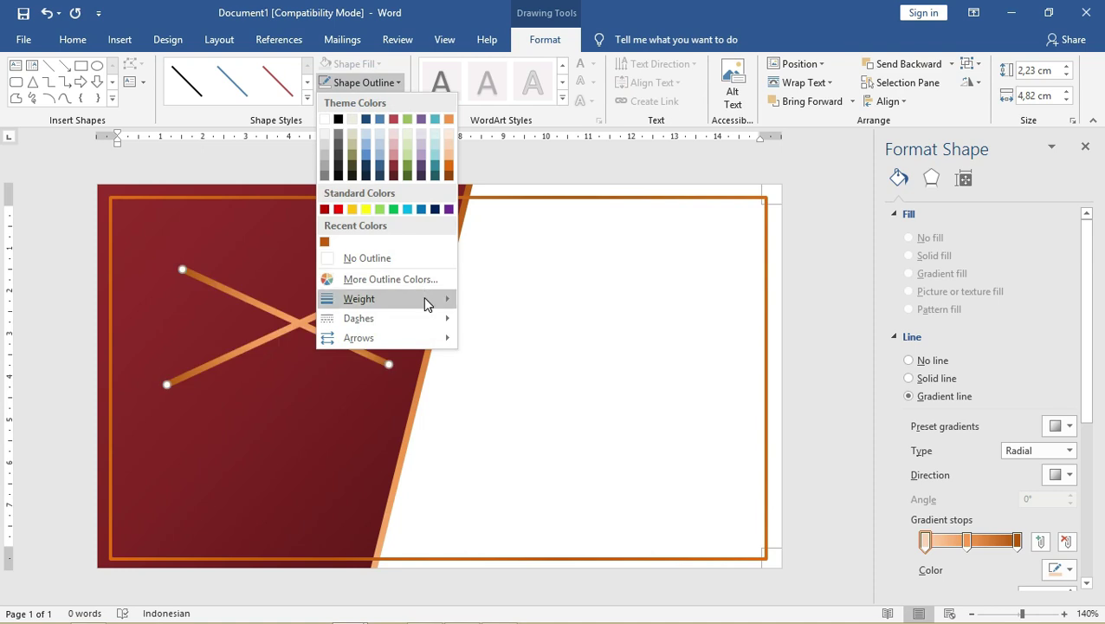
mouse_move(359, 298)
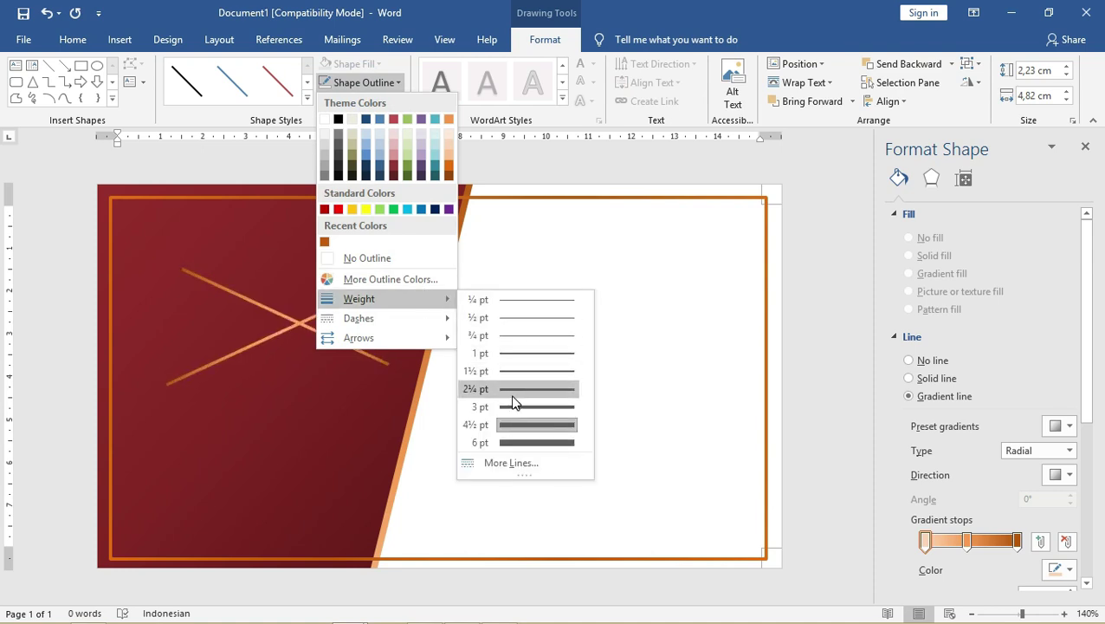
click(512, 395)
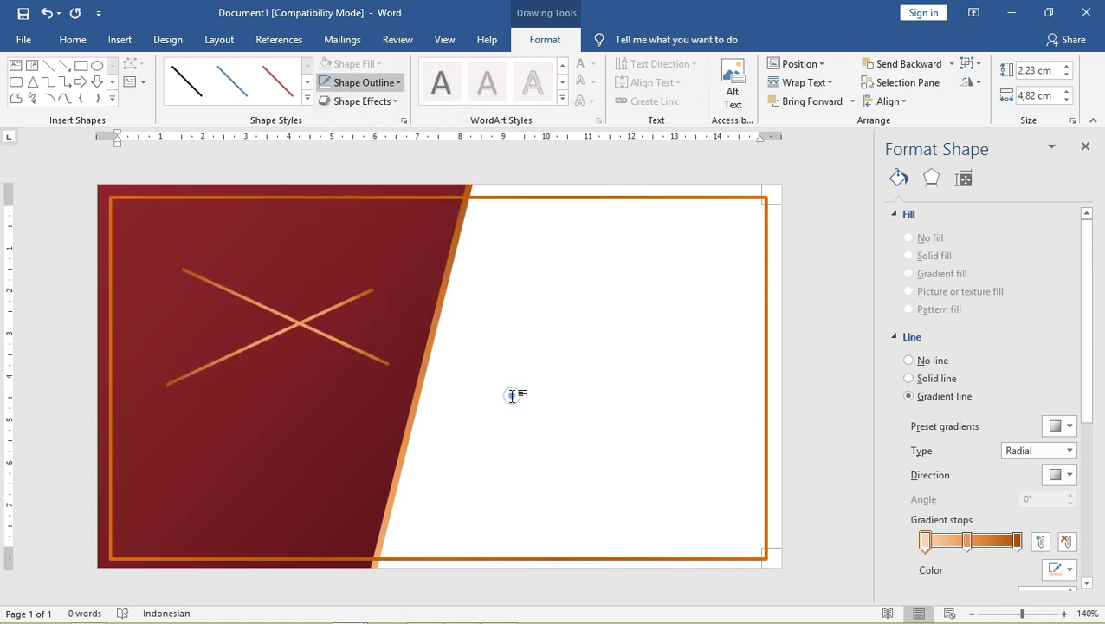
click(493, 305)
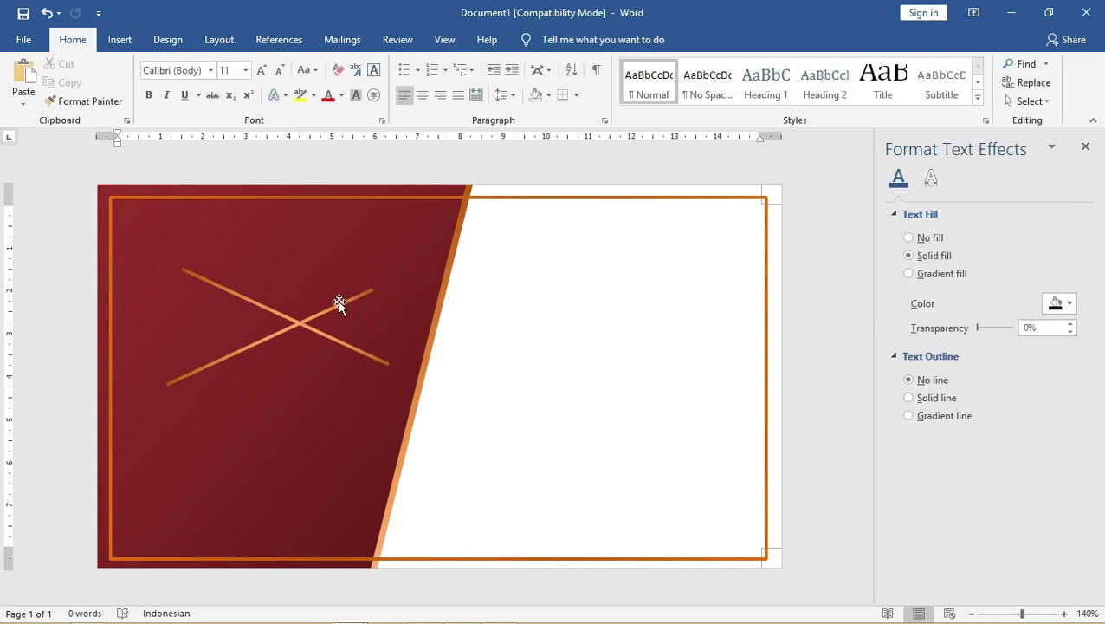
- Adjust the two lines' angles and move the crossed pair up-left in the red panel
mouse_move(332, 305)
mouse_down()
mouse_move(343, 269)
mouse_move(391, 322)
mouse_up()
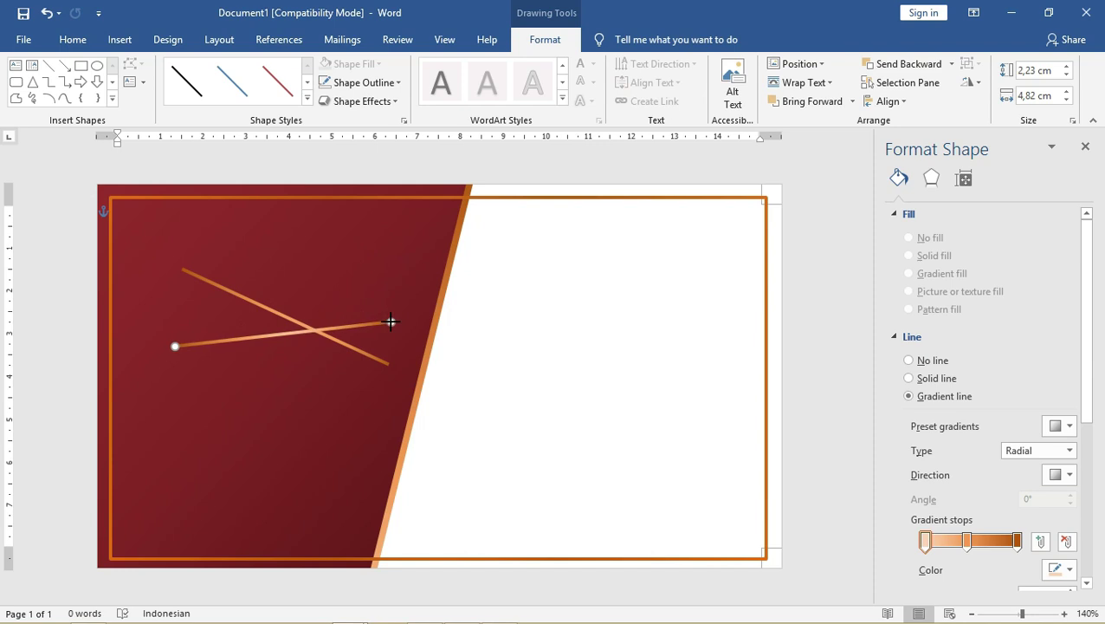
click(262, 300)
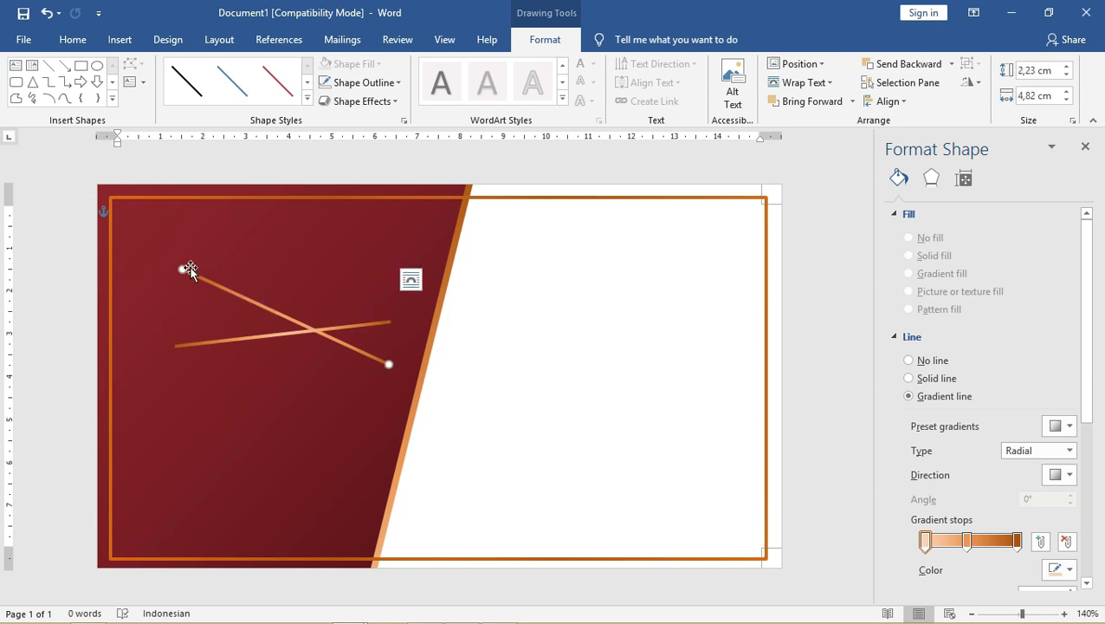
drag(183, 270, 194, 311)
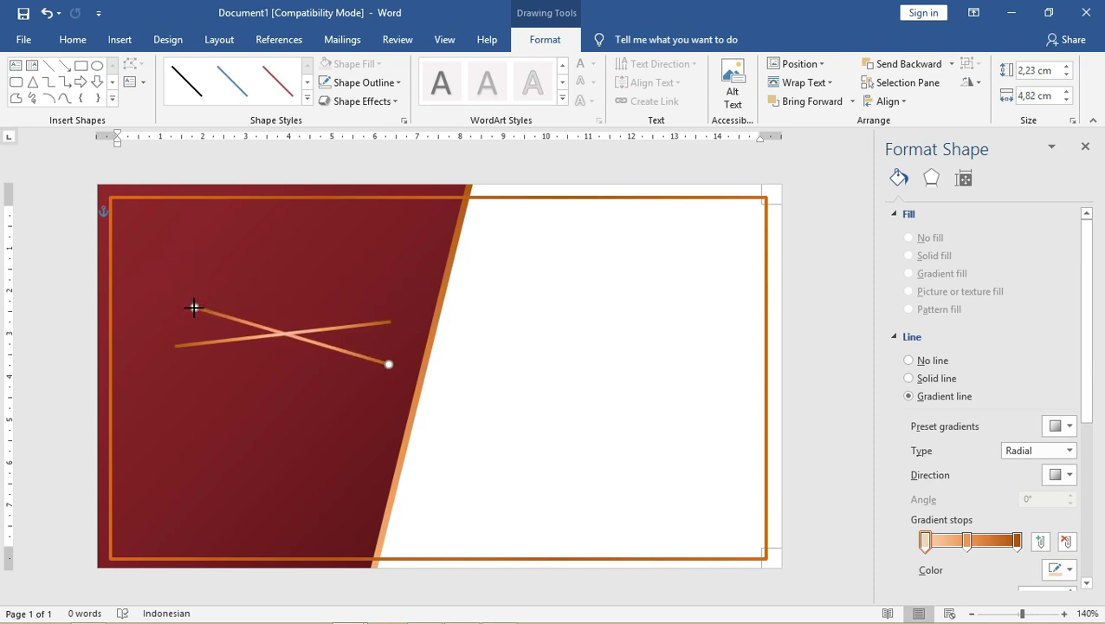
shift+click(289, 334)
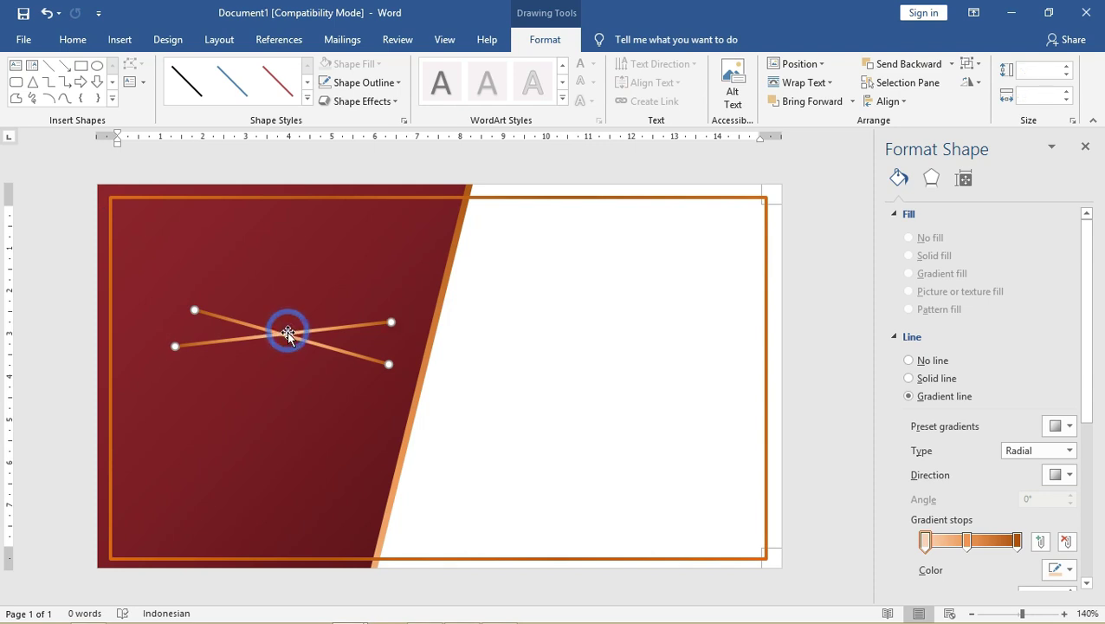
drag(274, 334, 220, 276)
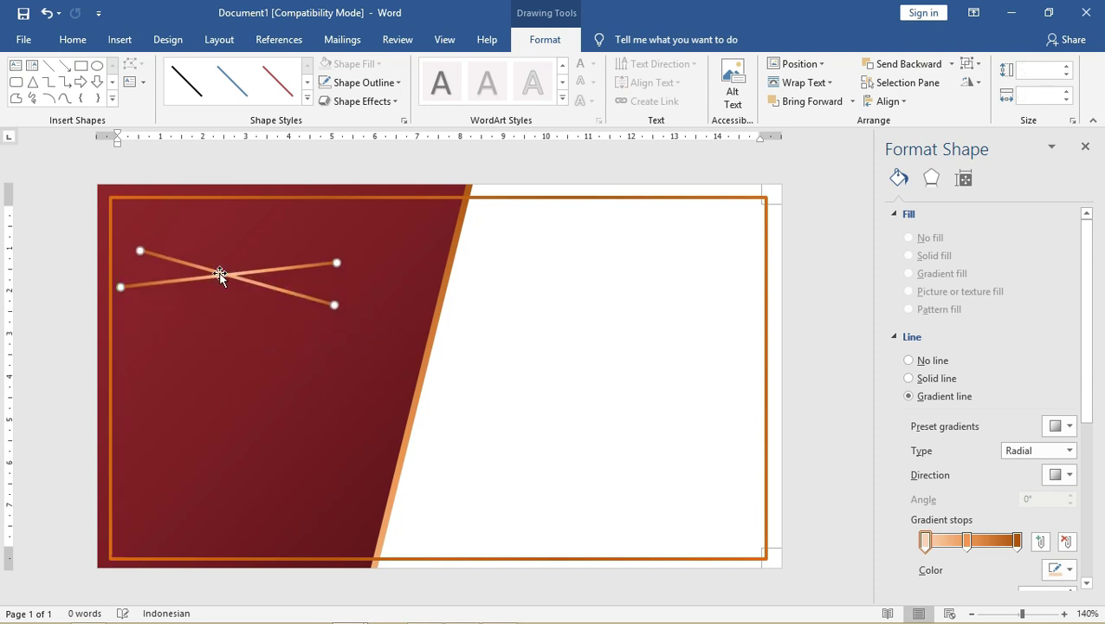
- Group the crossed lines, tilt them, and place them in the card's top-left corner
right_click(220, 273)
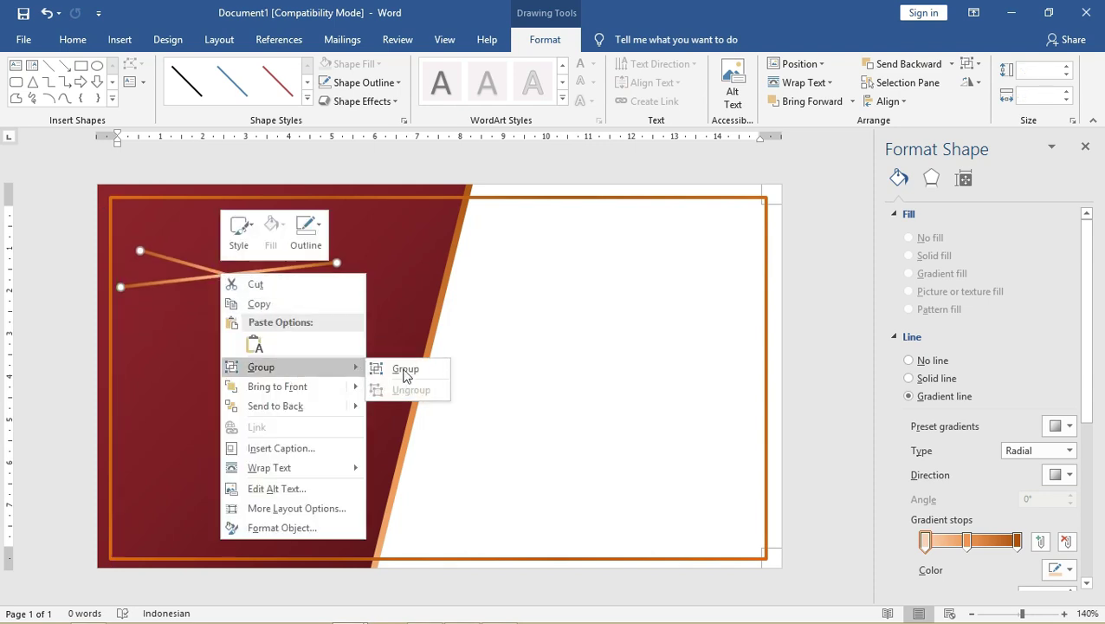
click(414, 373)
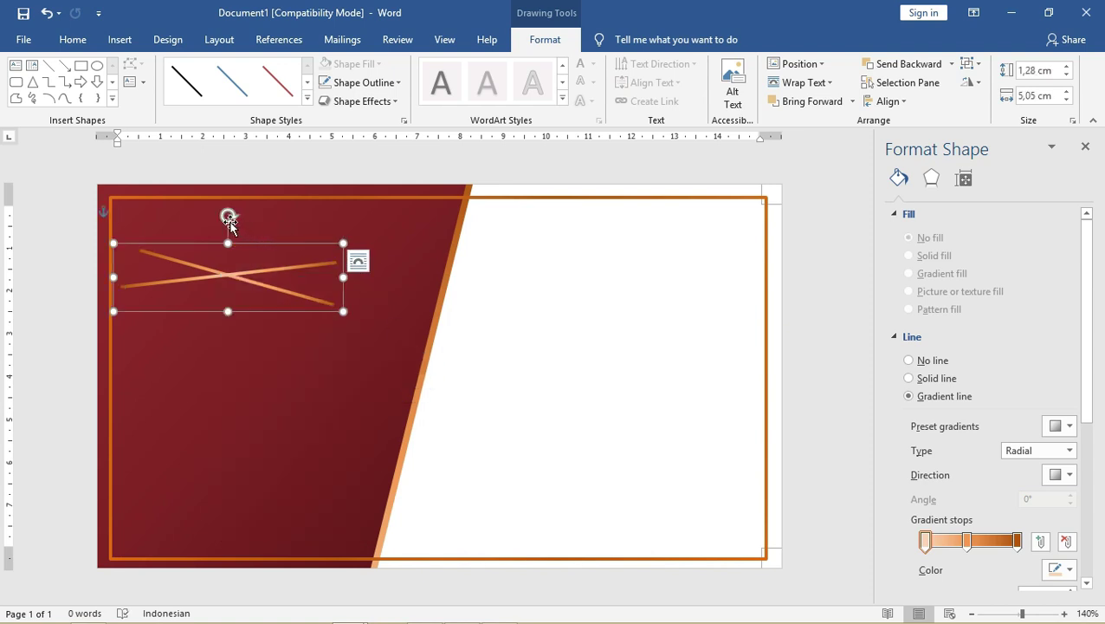
drag(228, 216, 189, 231)
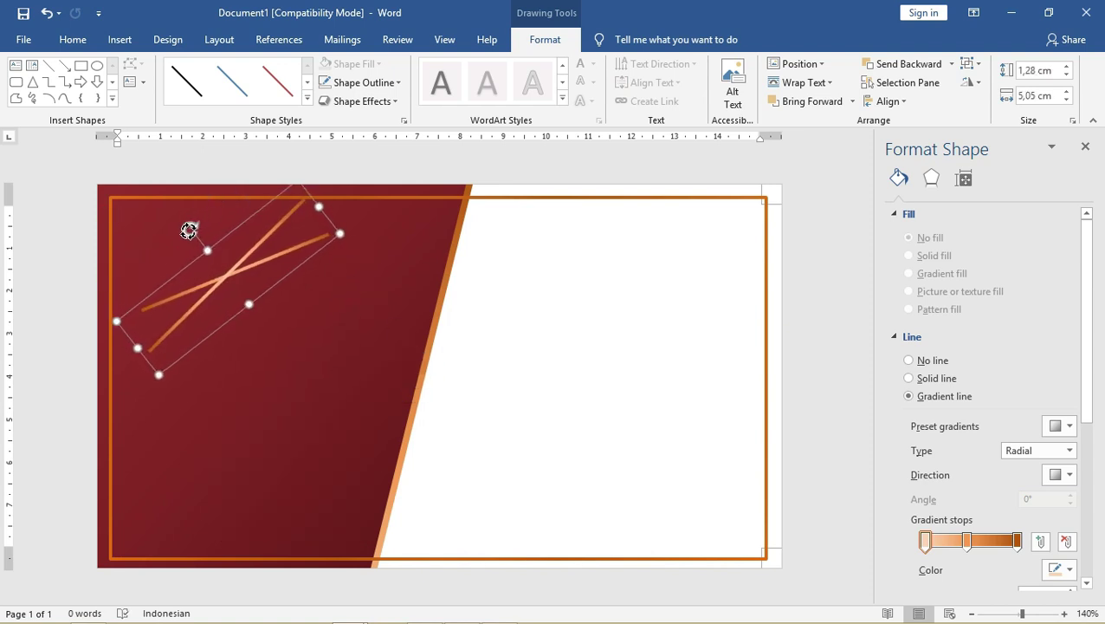
drag(227, 279, 137, 213)
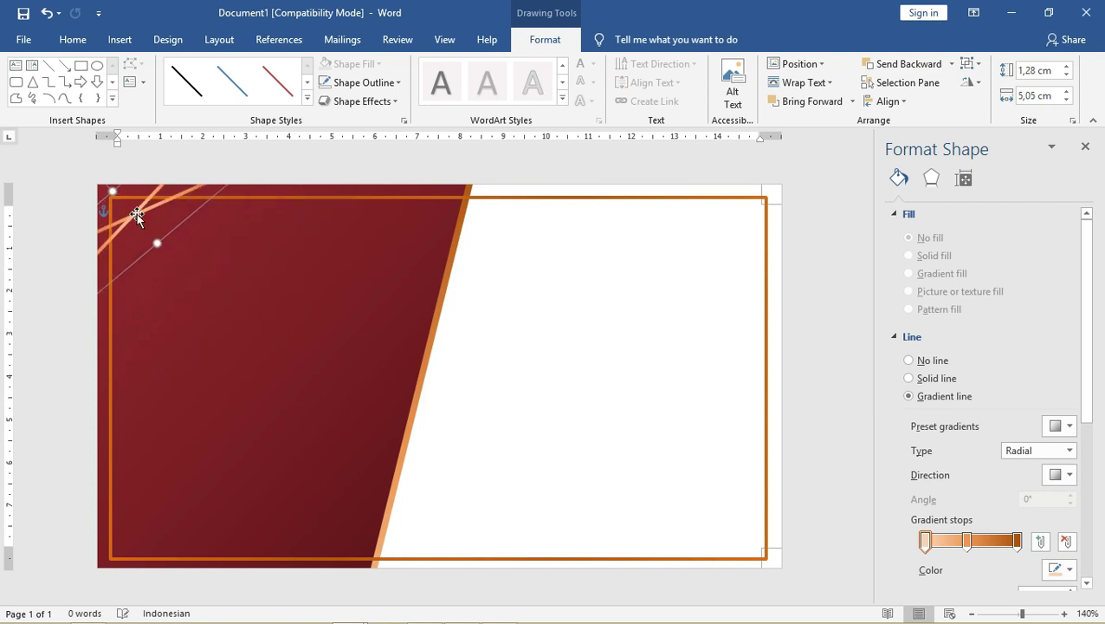
- Place a vertically flipped copy of the crossed lines in the bottom-left corner
drag(136, 214, 149, 494)
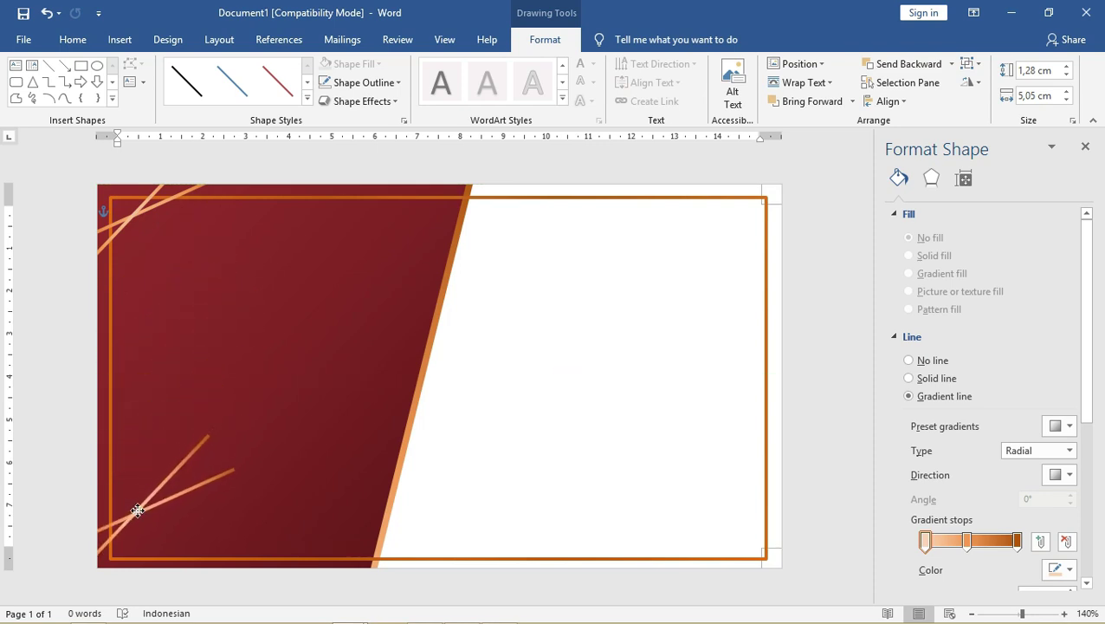
drag(149, 494, 160, 513)
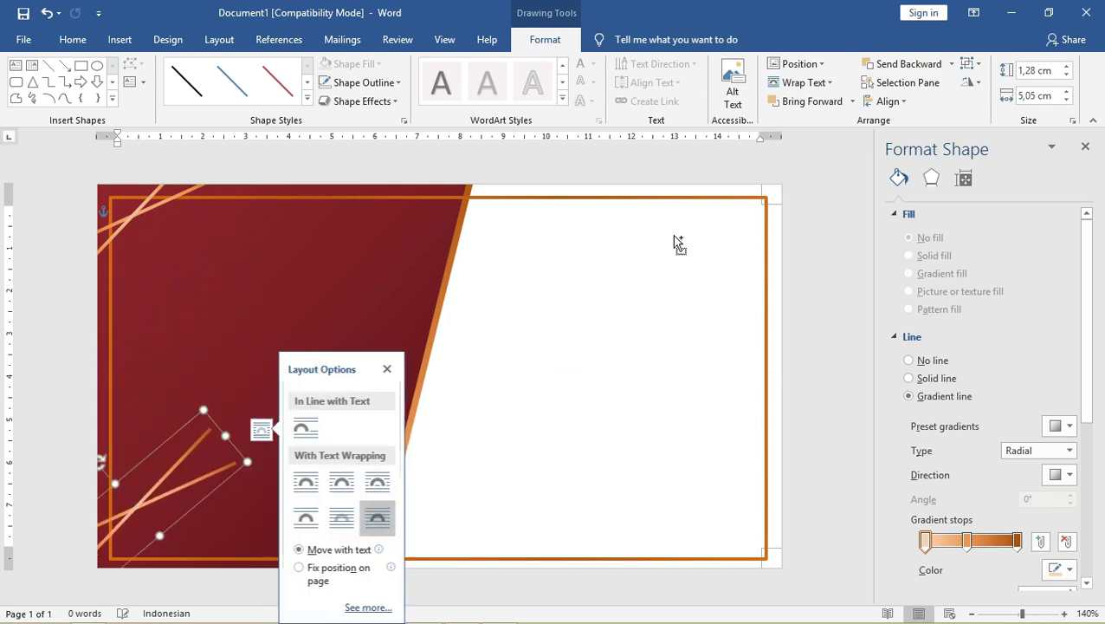
click(973, 83)
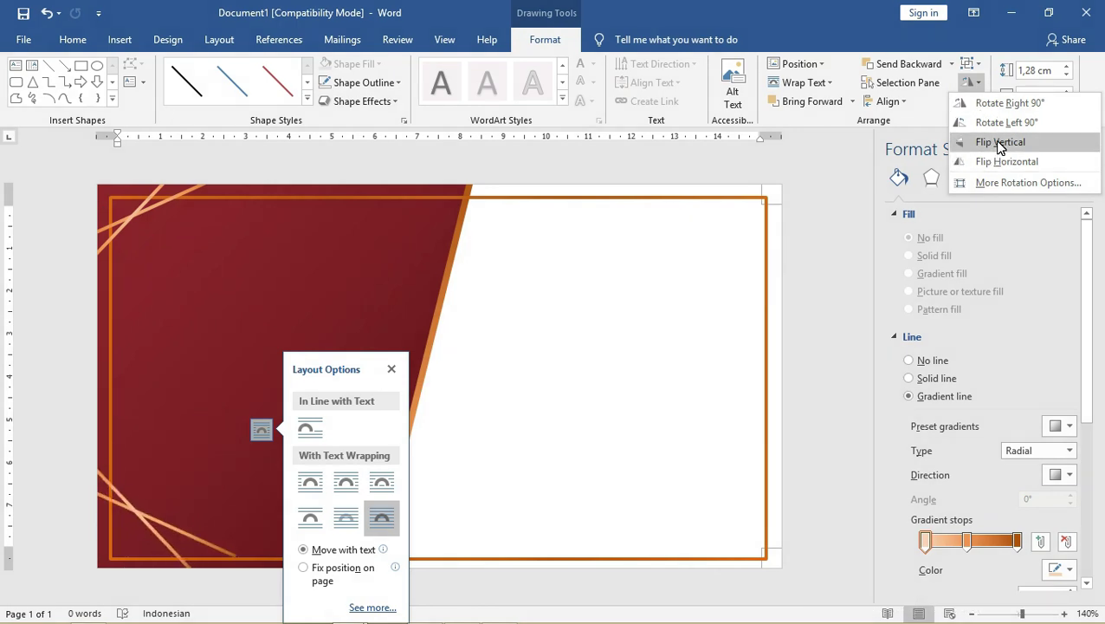
click(1000, 143)
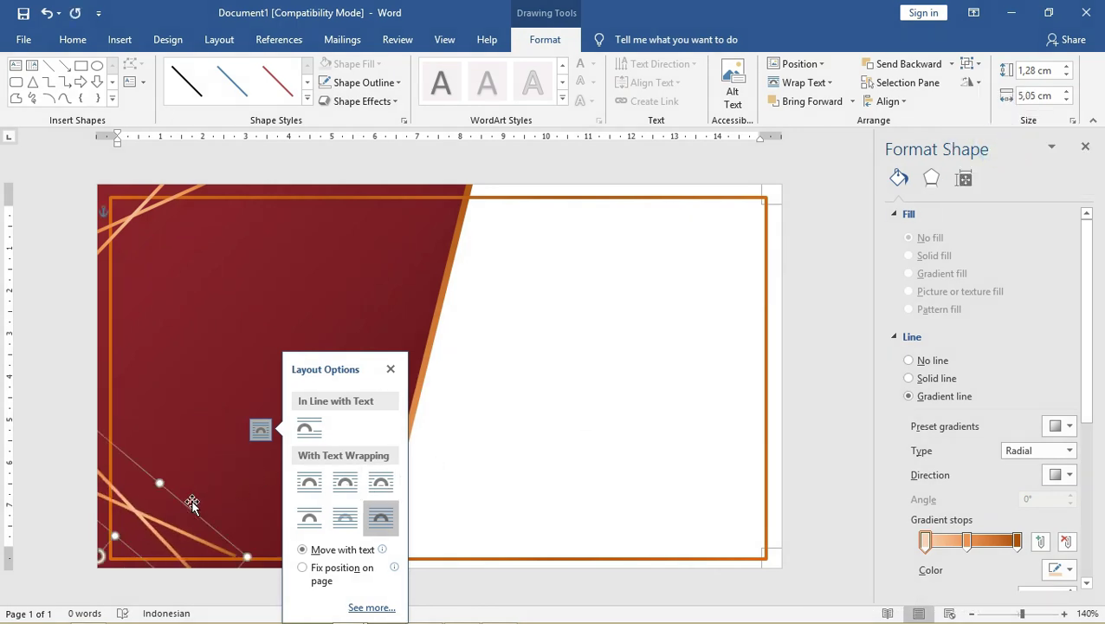
mouse_move(148, 523)
mouse_down()
mouse_move(132, 532)
mouse_move(142, 546)
mouse_up()
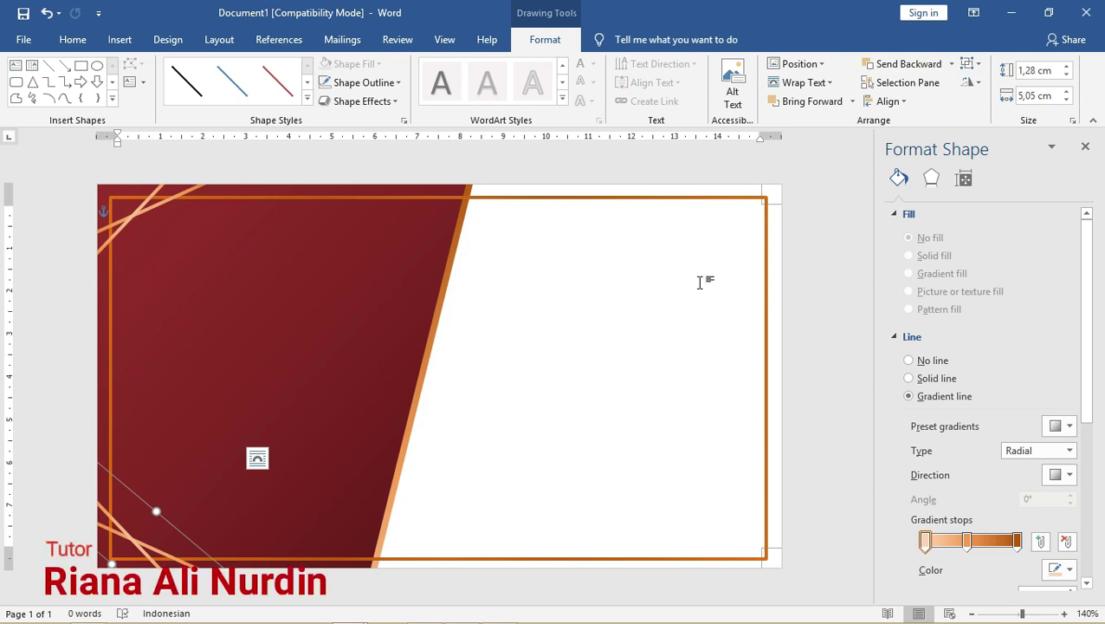
- Draw a 5 × 5,72 cm rectangle on the card's white right half
click(113, 41)
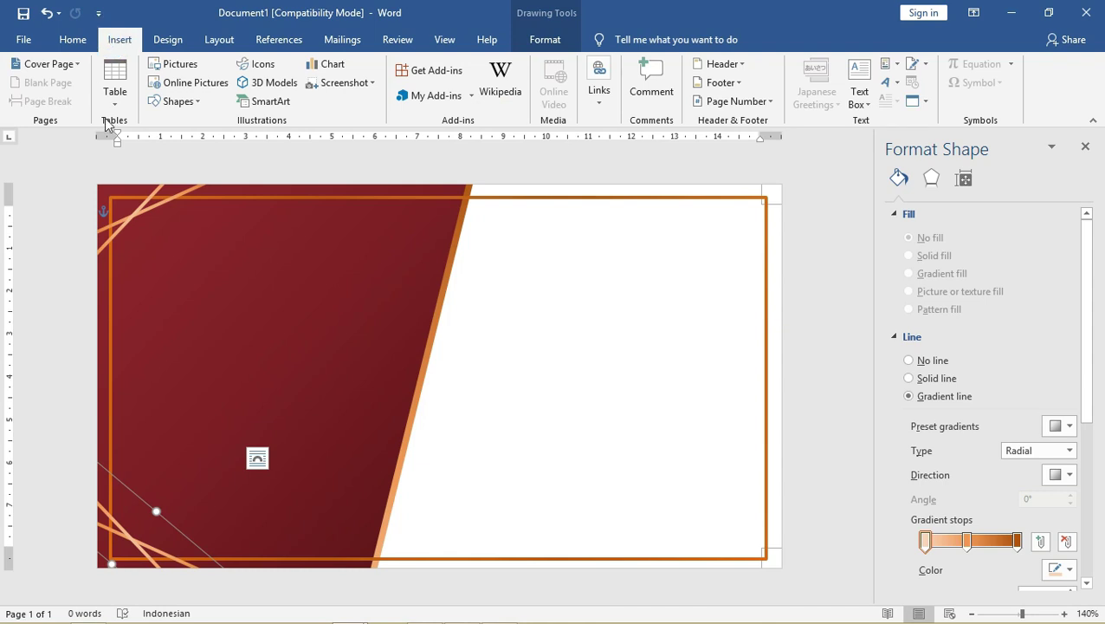
click(197, 102)
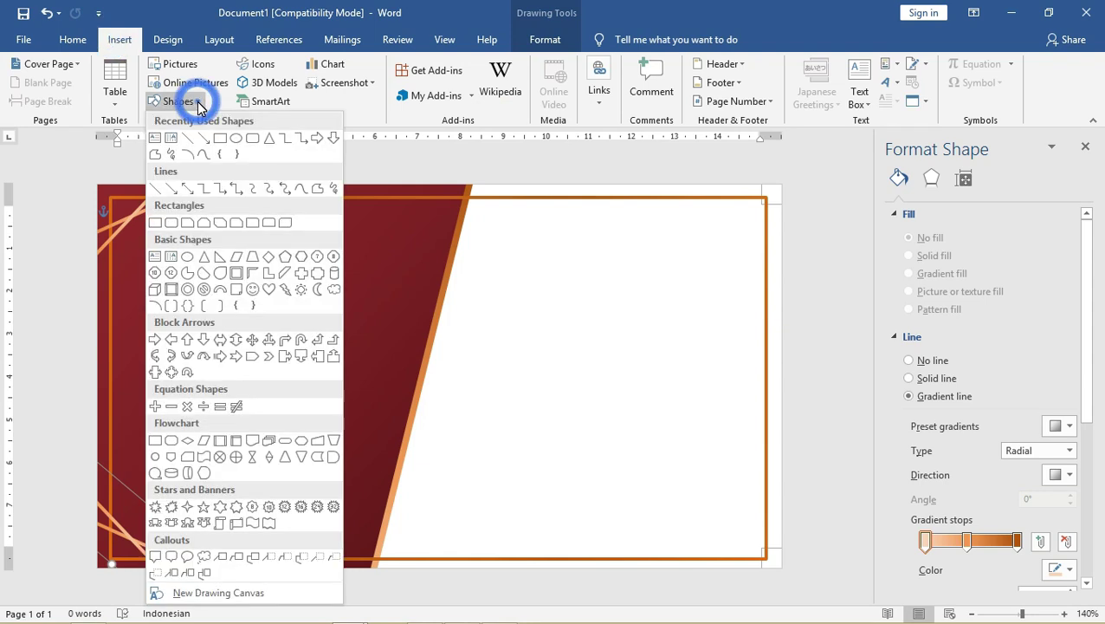
click(220, 140)
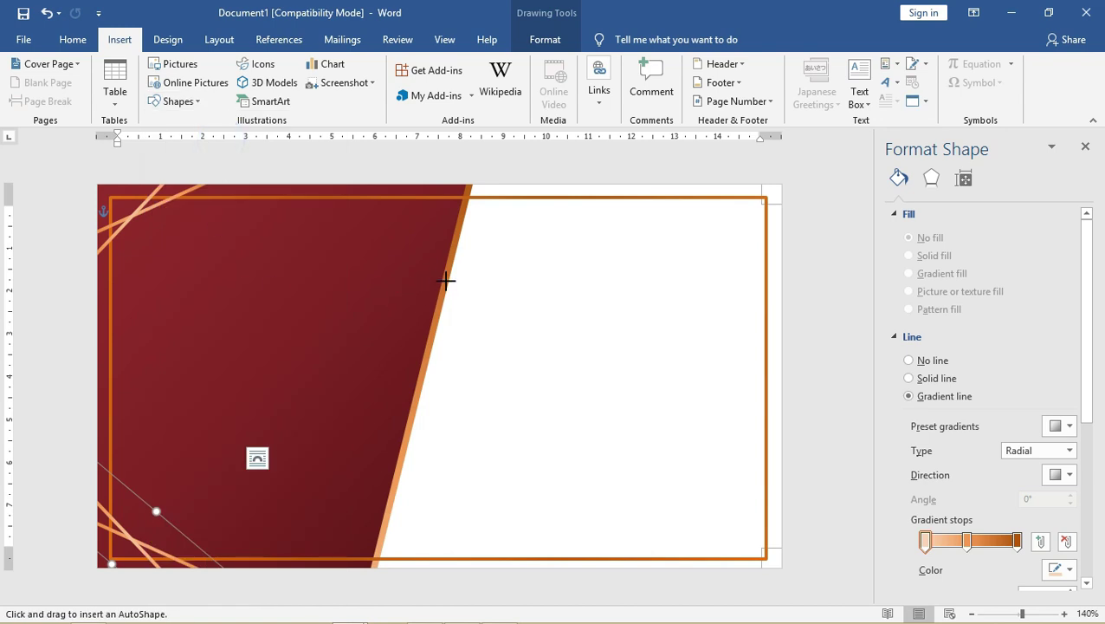
drag(481, 265, 698, 512)
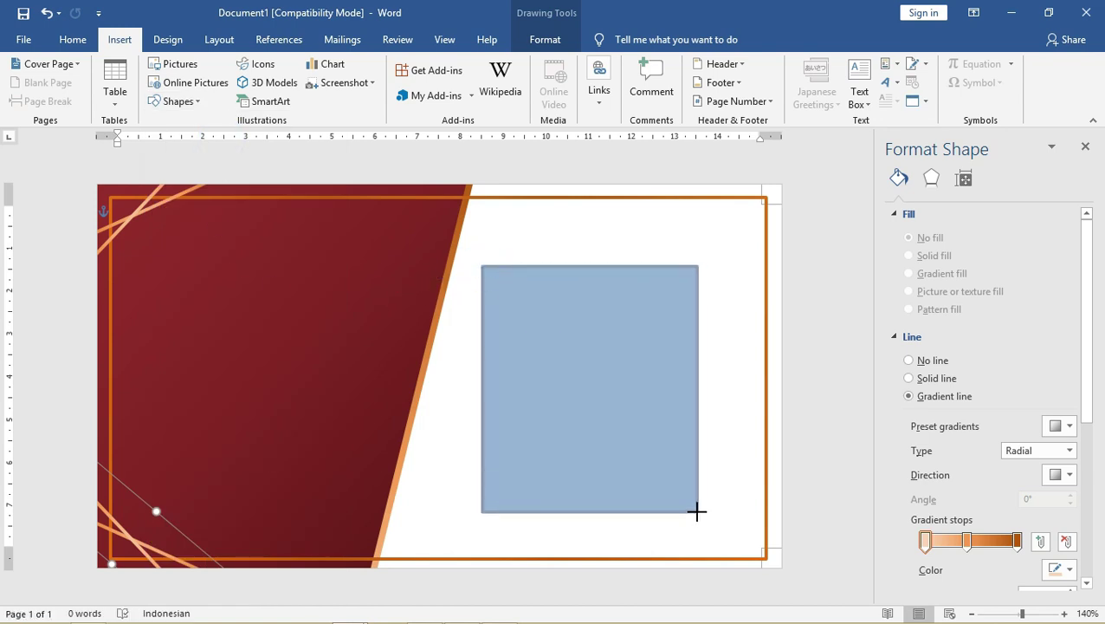
drag(589, 296, 586, 283)
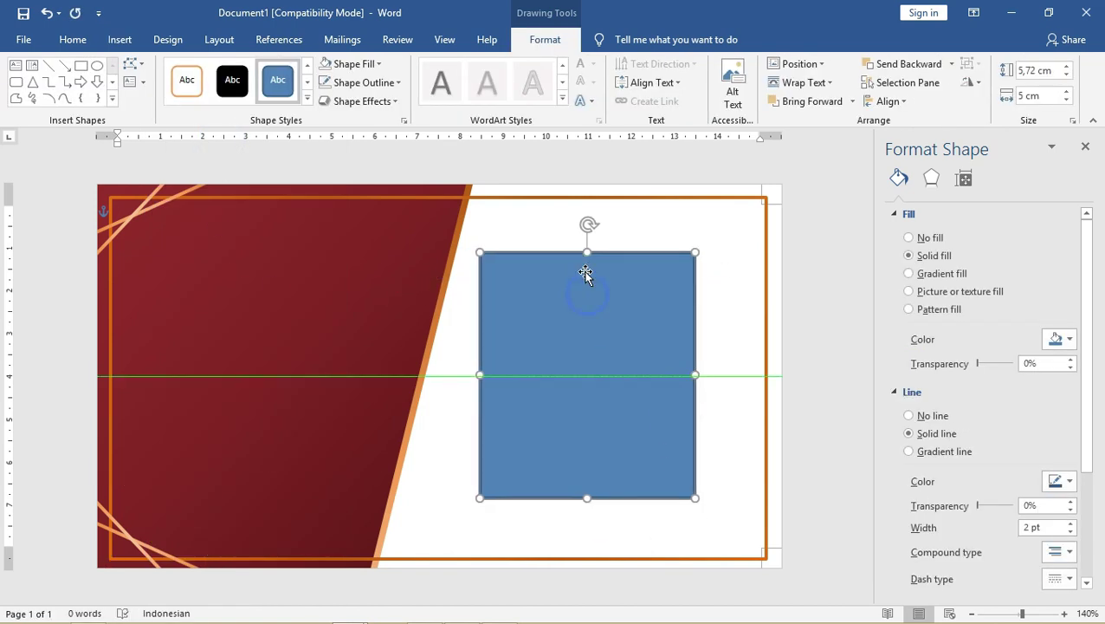
- Fill the rectangle with the picture file 3495565-02-02.png from the computer
click(367, 67)
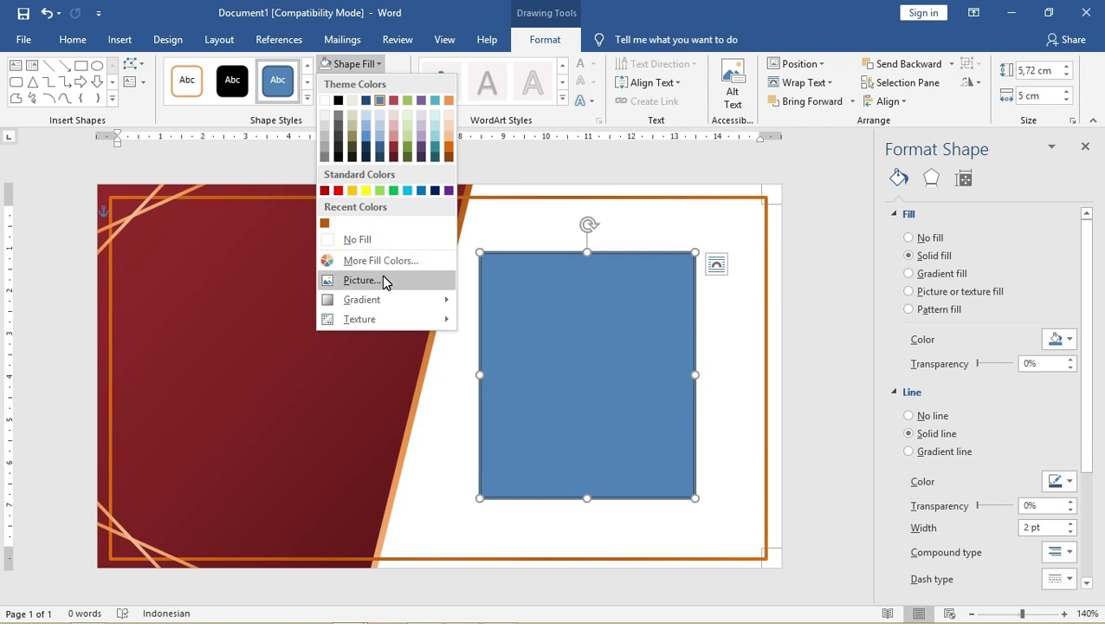
click(362, 279)
click(382, 282)
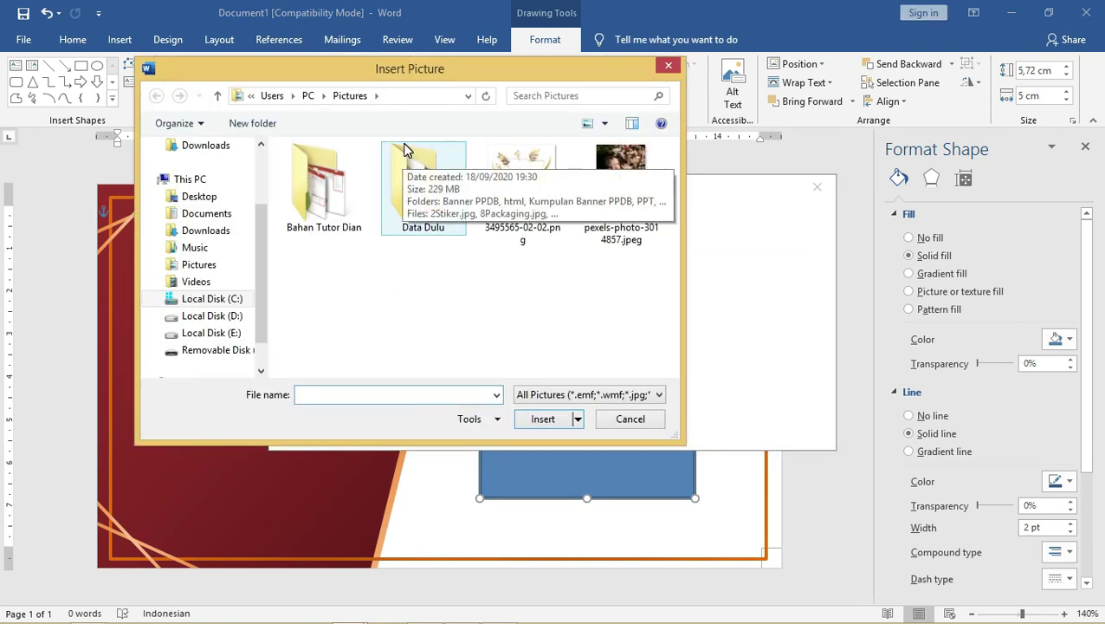
drag(523, 73, 485, 77)
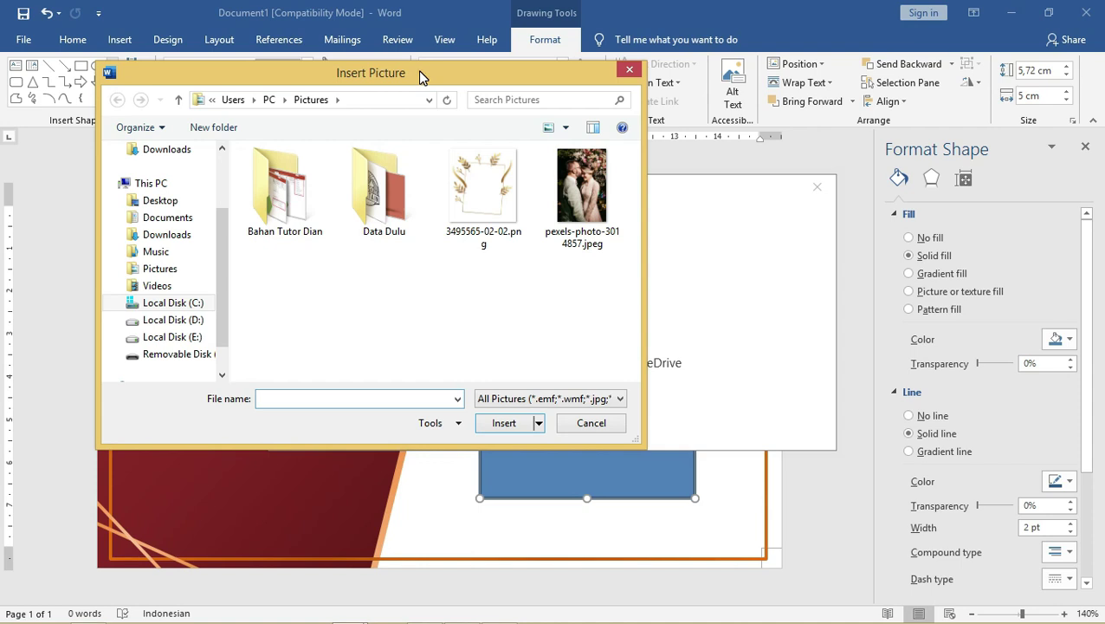
drag(420, 73, 414, 79)
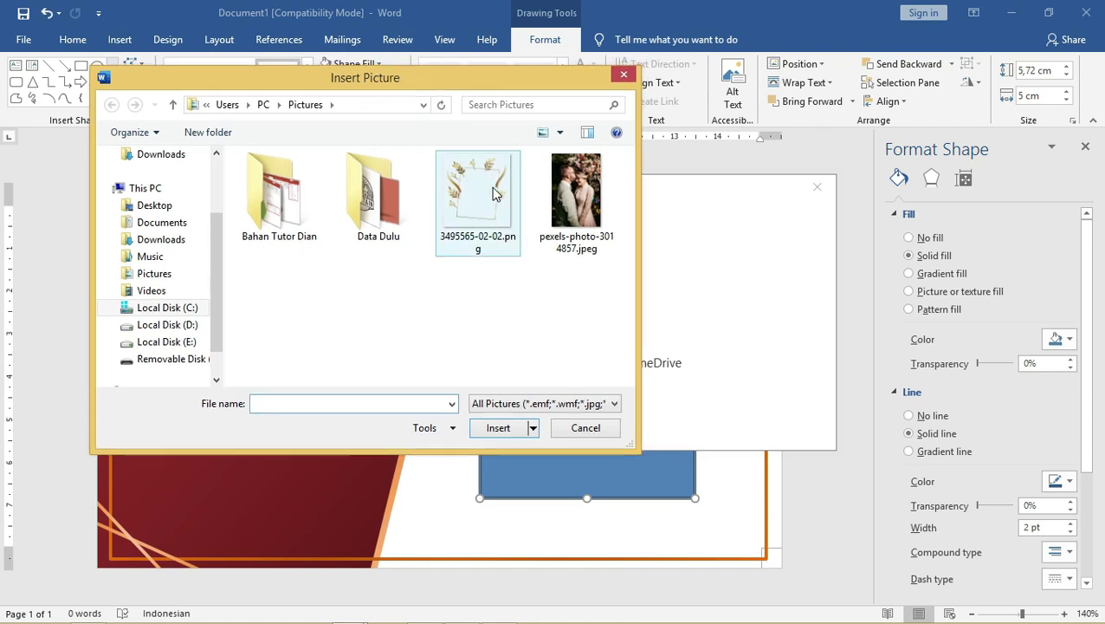
click(460, 295)
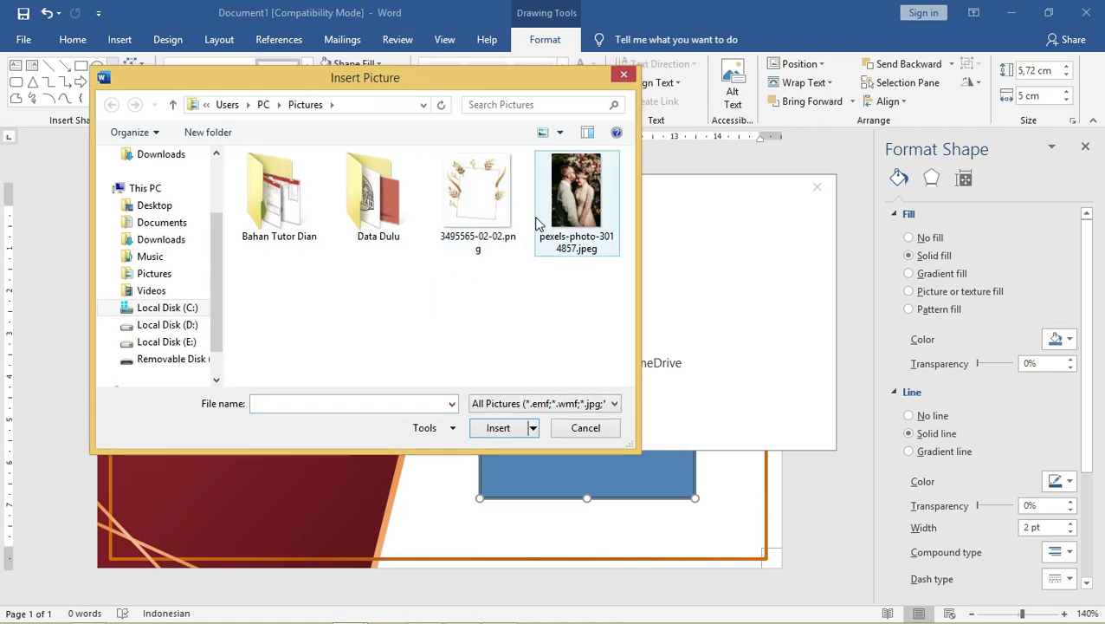
click(482, 199)
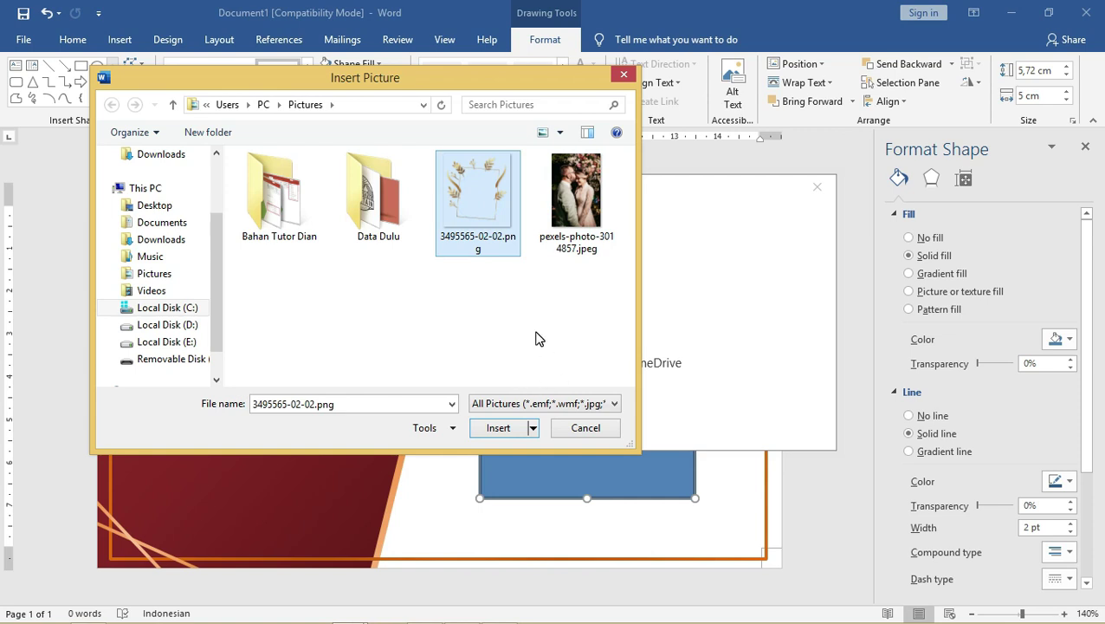
click(508, 422)
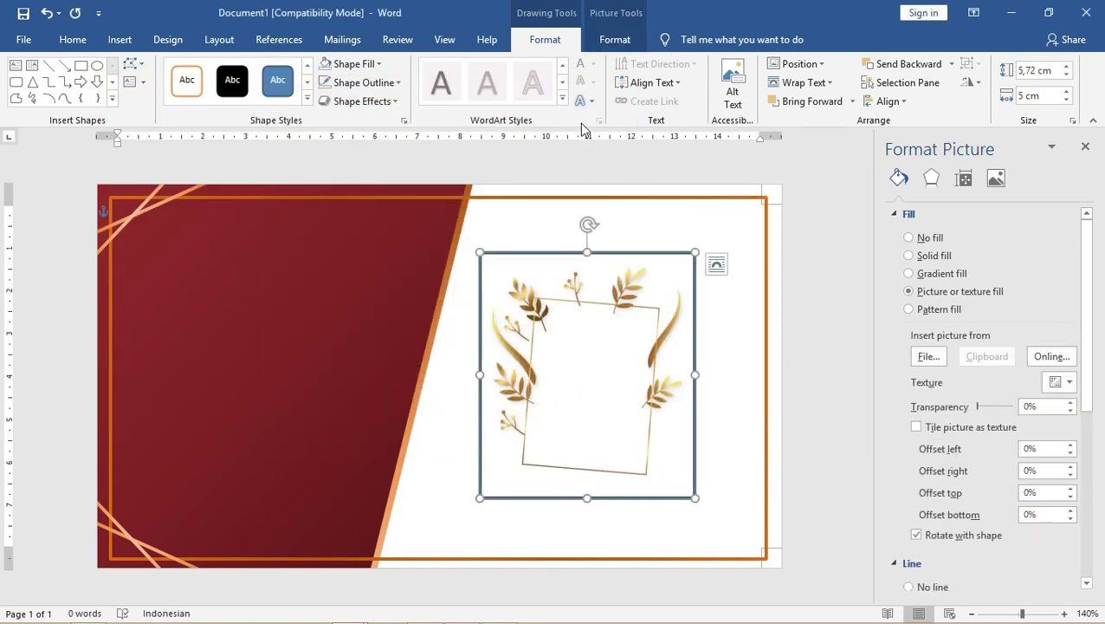
- Remove the leaf-frame picture's outline, enlarge it, and position it on the right half
click(366, 82)
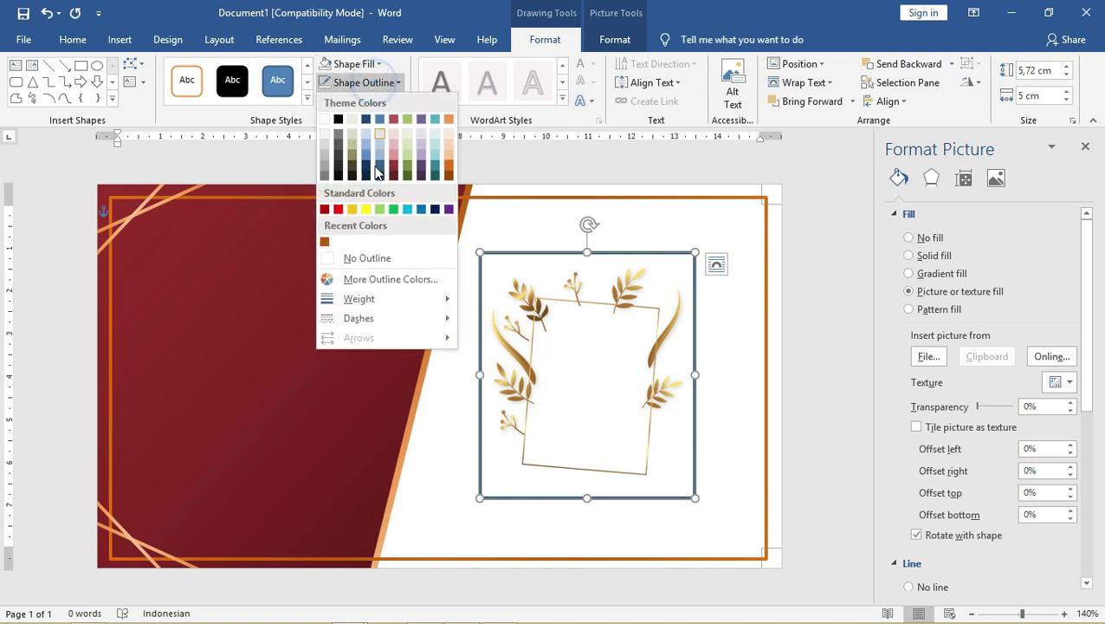
click(366, 258)
drag(481, 249, 371, 176)
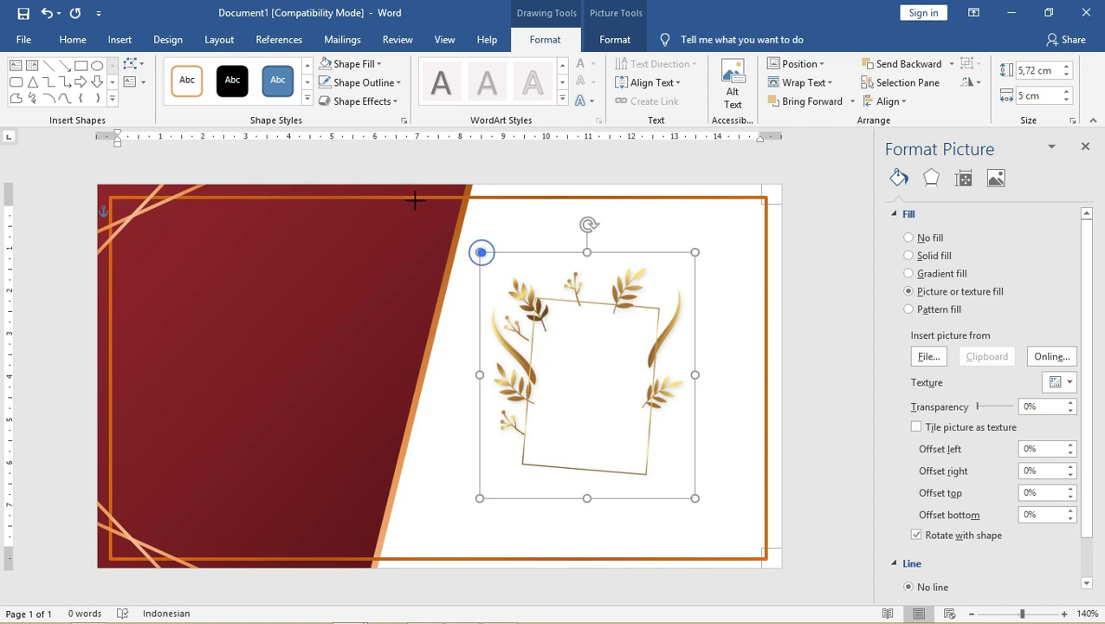
mouse_move(629, 279)
mouse_down()
mouse_move(673, 348)
mouse_move(709, 349)
mouse_up()
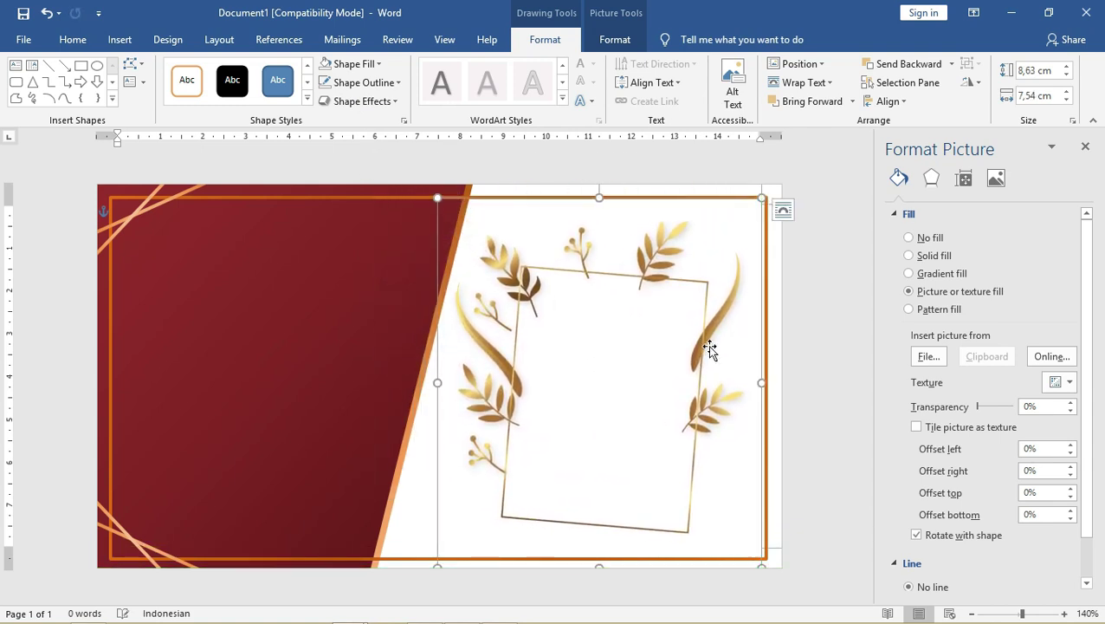
- Place a copy of the leaf-frame picture over the red left half
drag(709, 349, 440, 331)
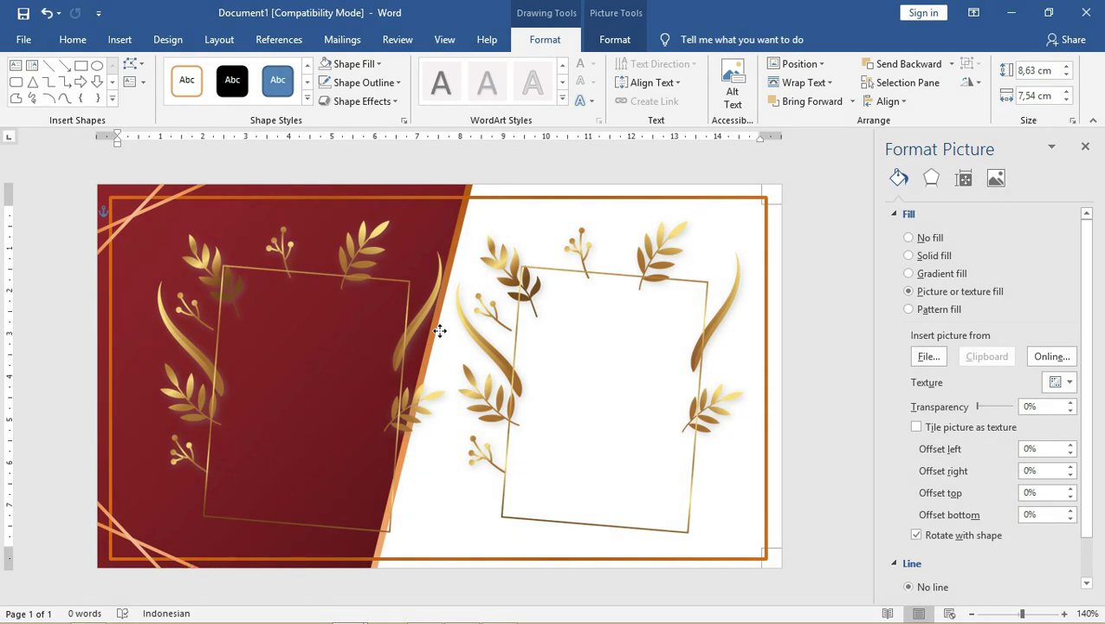
click(440, 331)
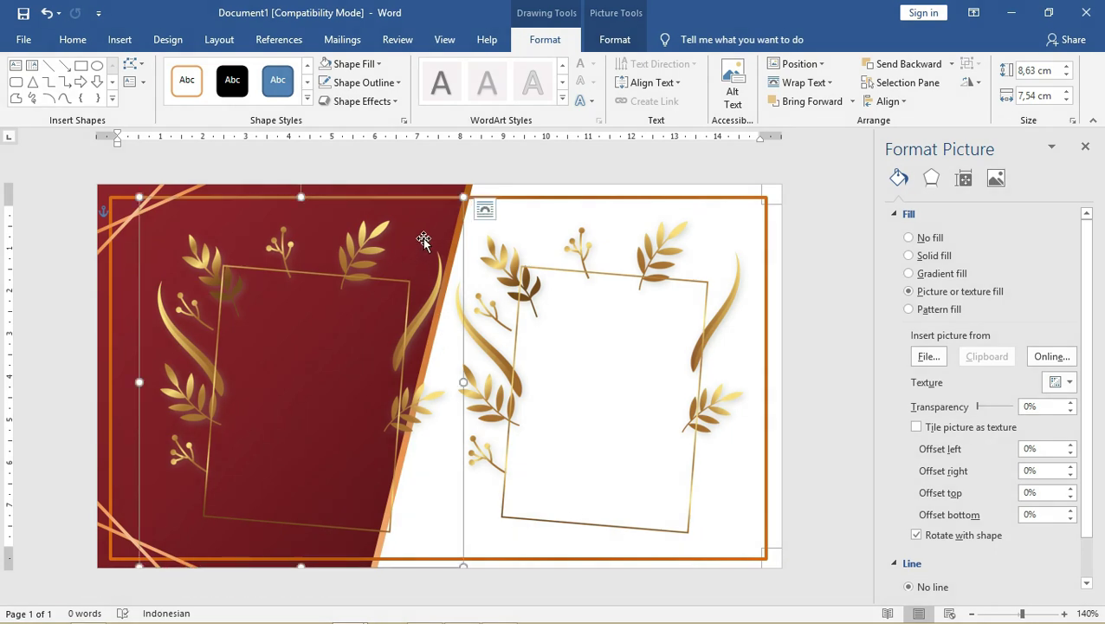
key(ctrl+x)
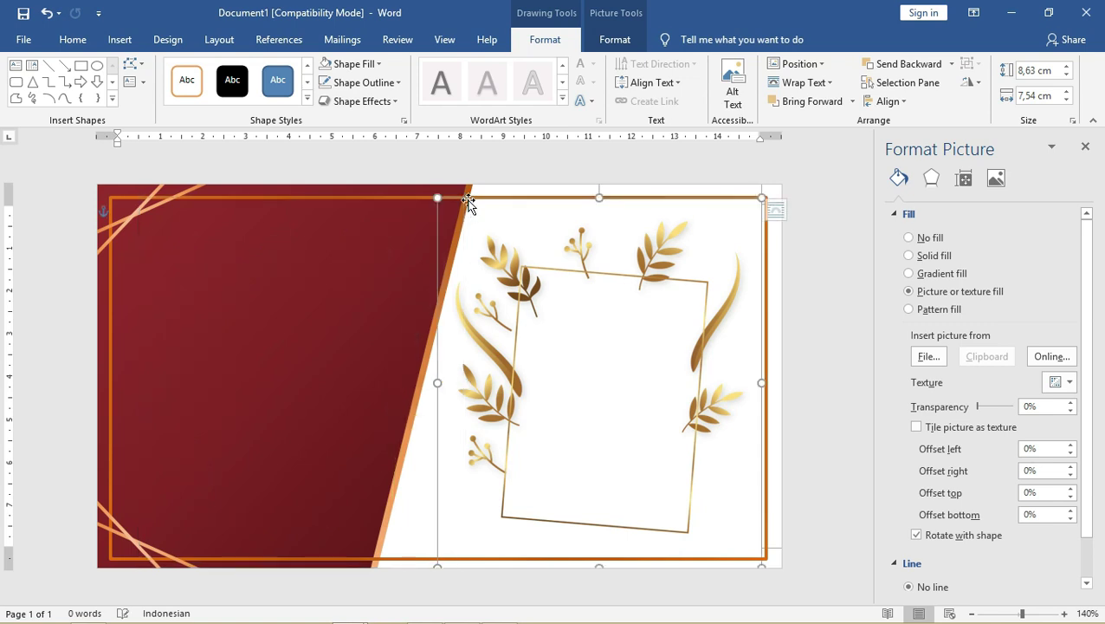
key(ctrl+v)
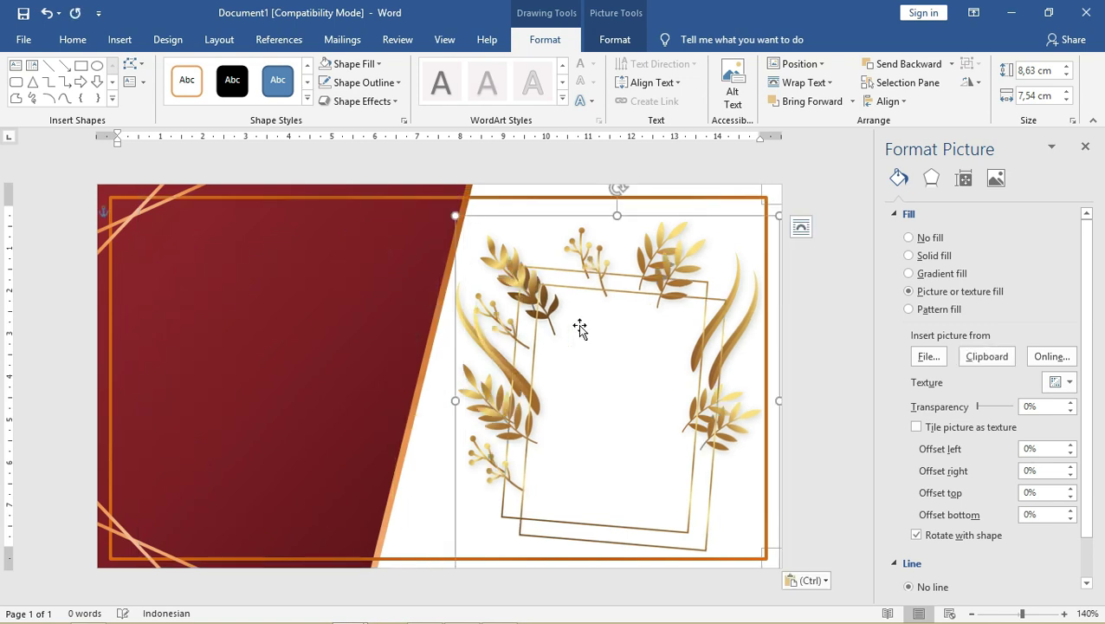
mouse_move(537, 295)
mouse_down()
mouse_move(239, 271)
mouse_move(223, 245)
mouse_up()
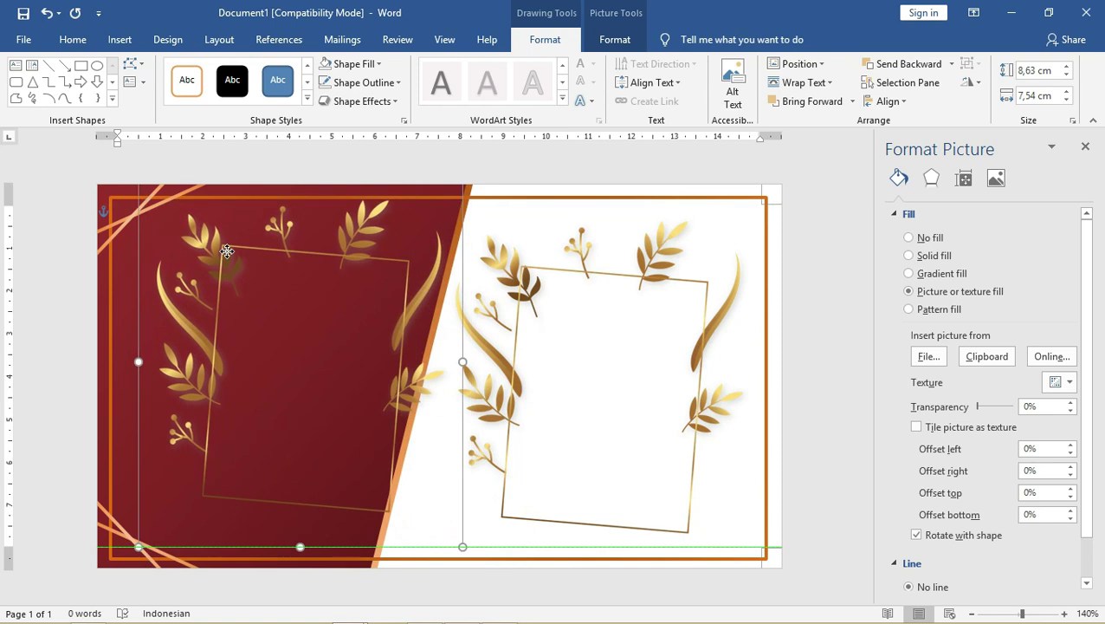
- Fill the left shape with the wedding photo pexels-photo-3014857.jpeg
click(350, 64)
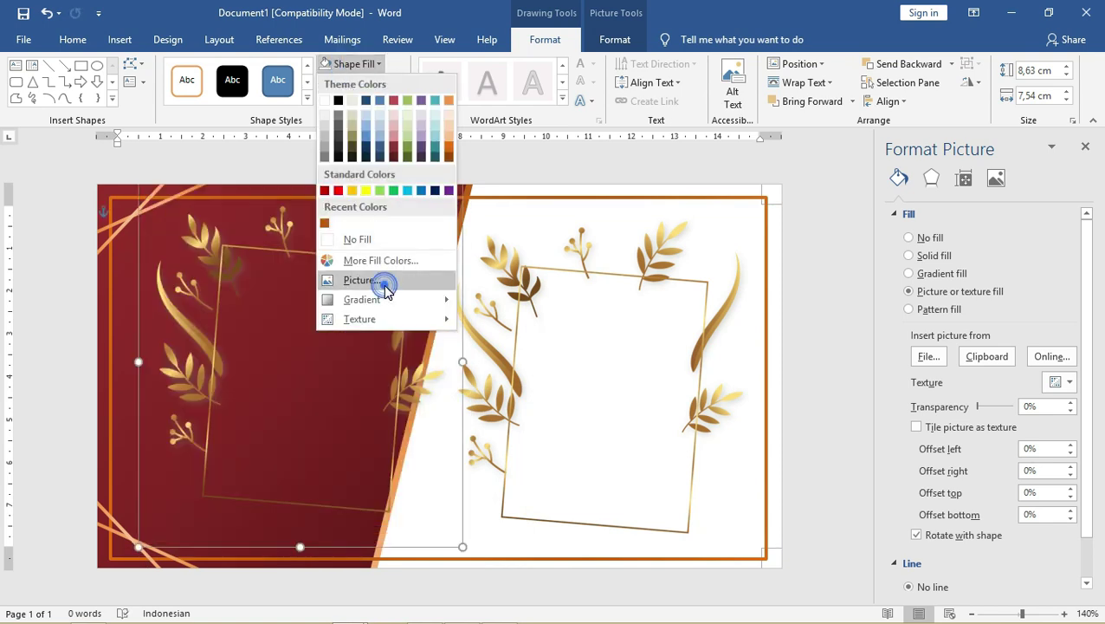
click(383, 284)
click(387, 284)
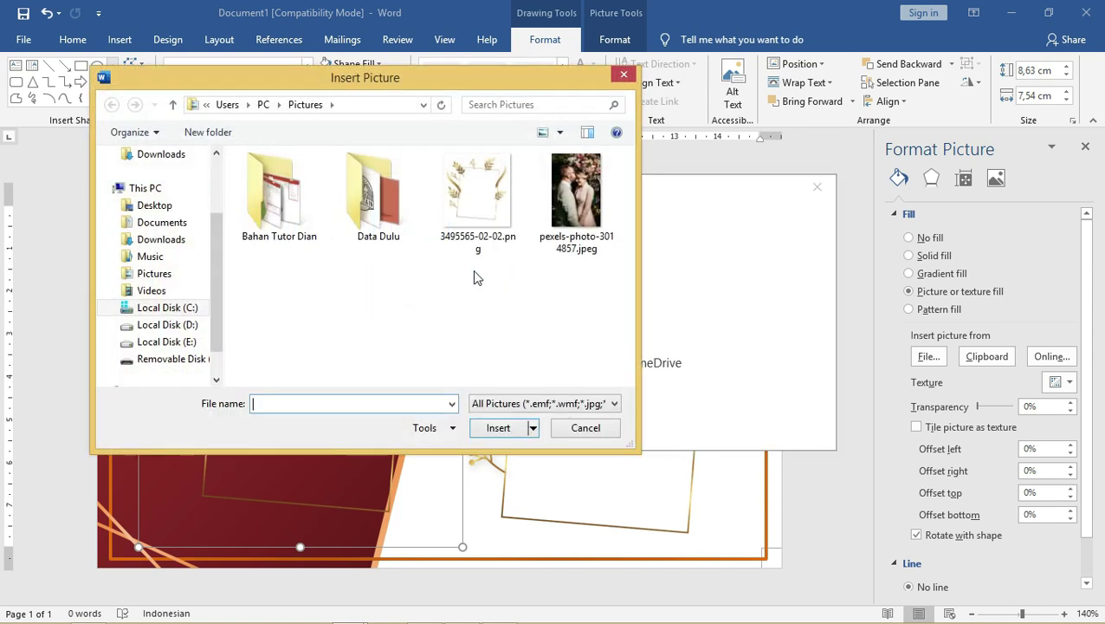
click(576, 193)
click(498, 428)
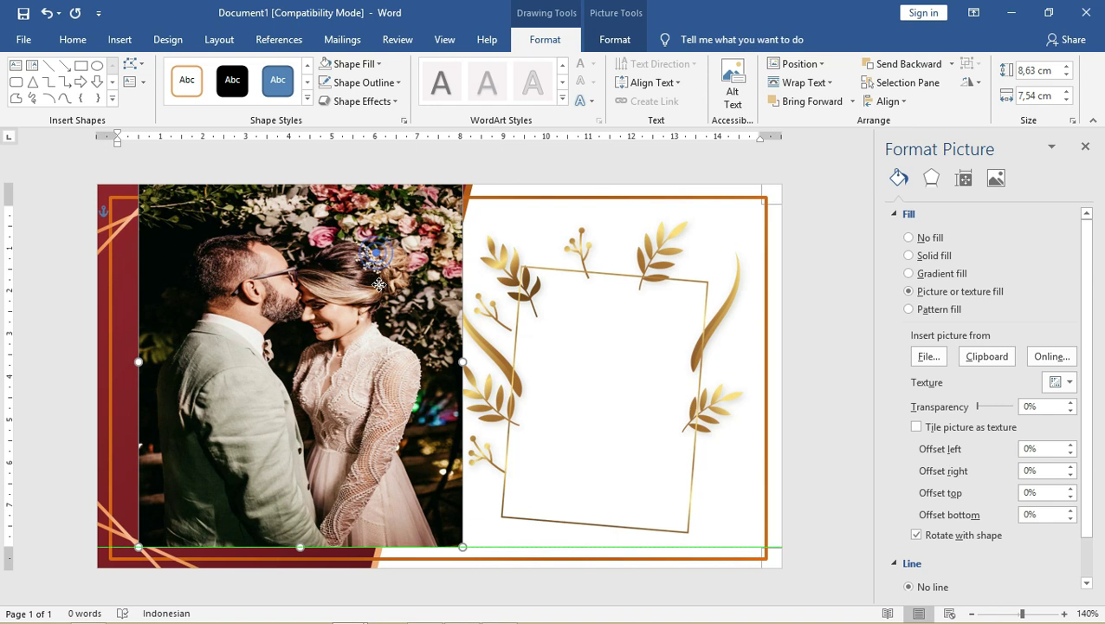
- Resize the photo shape to about 4,79 × 6,32 cm and position it inside the red panel
drag(424, 284, 438, 304)
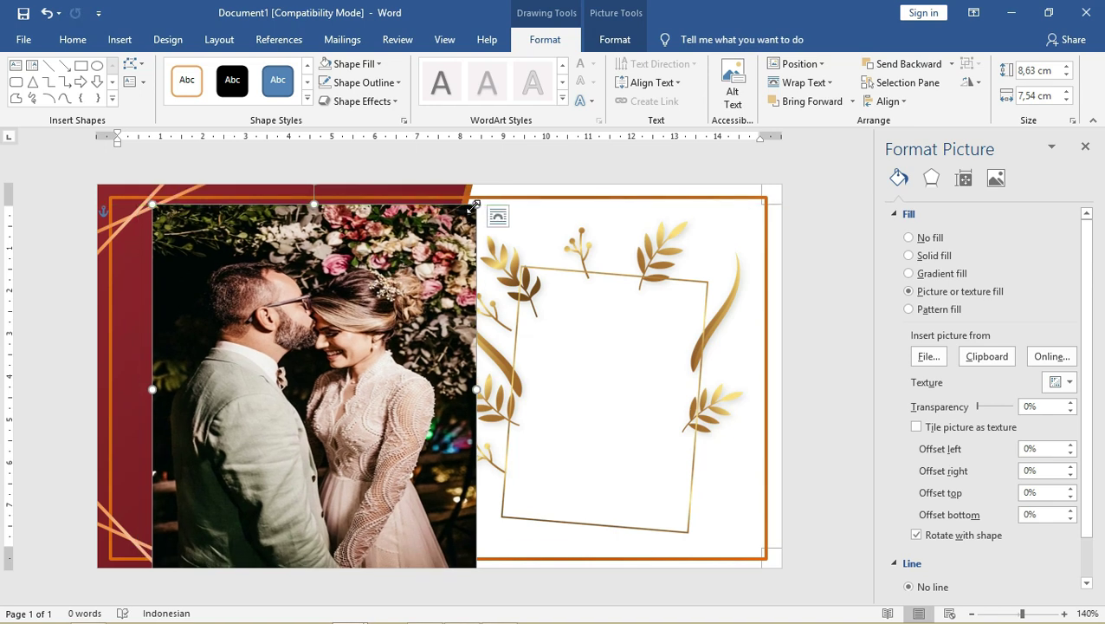
drag(474, 206, 429, 205)
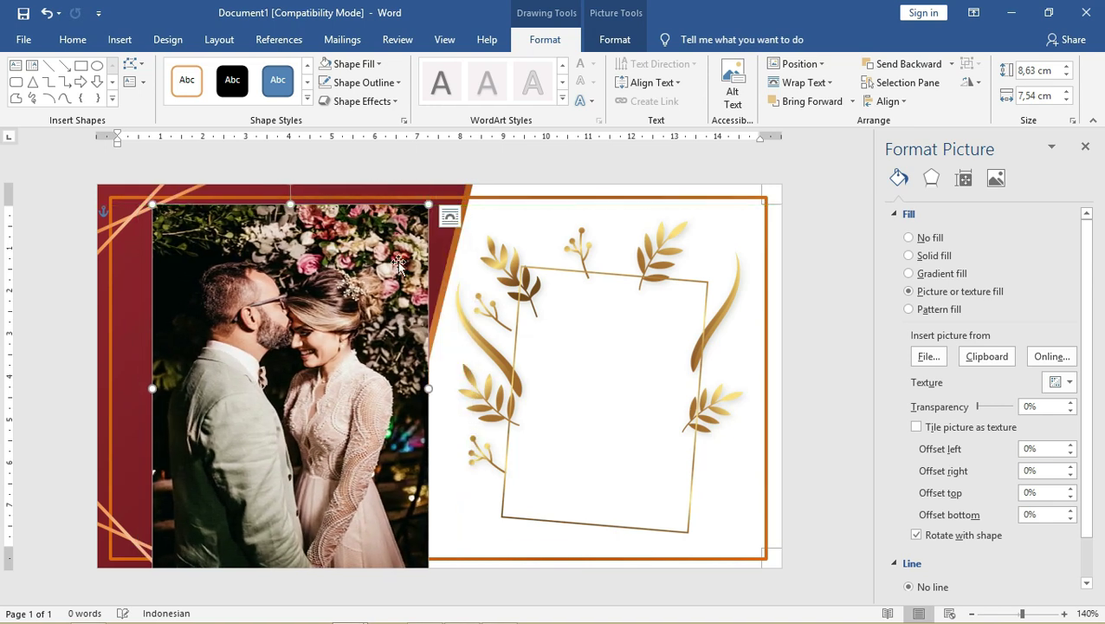
drag(290, 204, 292, 296)
drag(319, 353, 333, 265)
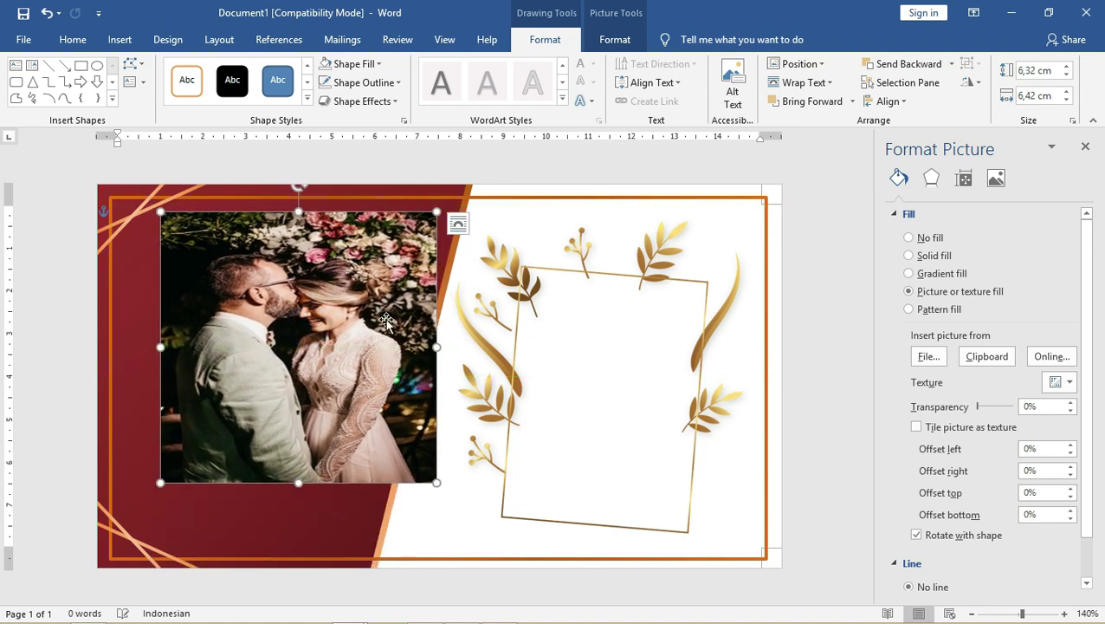
drag(430, 347, 368, 346)
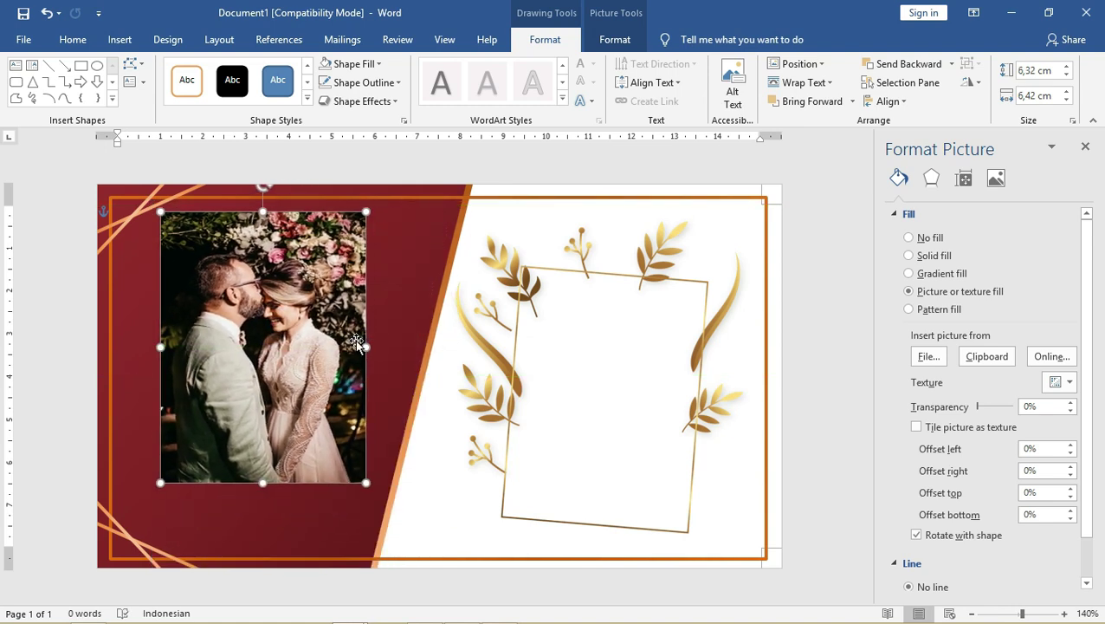
drag(292, 317, 311, 326)
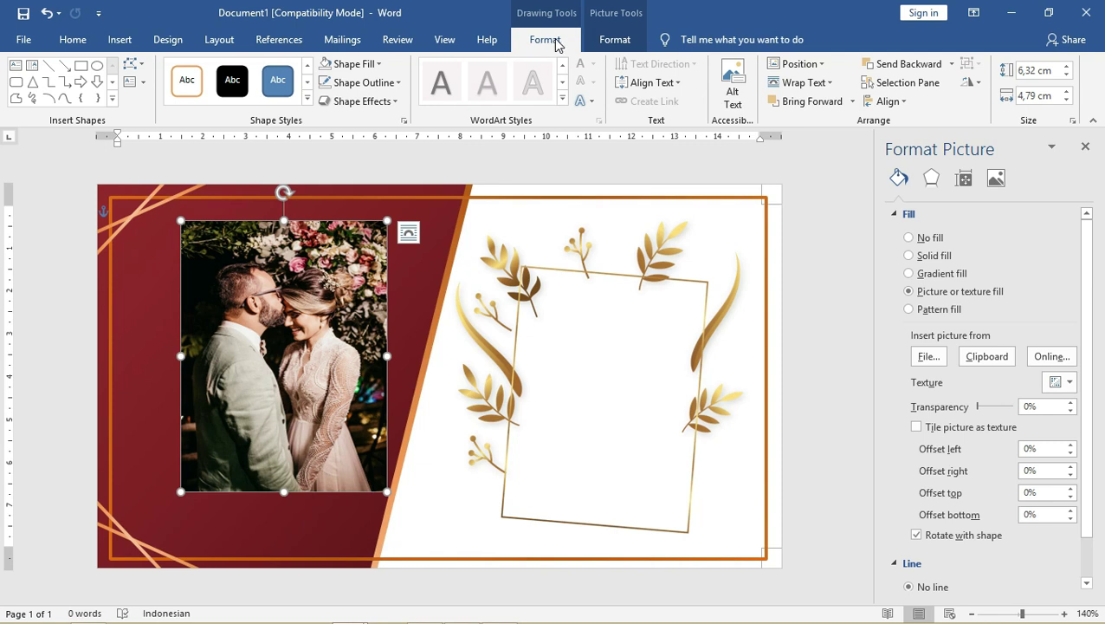
- Crop the photo with Fit so the whole image shows, then place it over the gold leaf frame
click(612, 40)
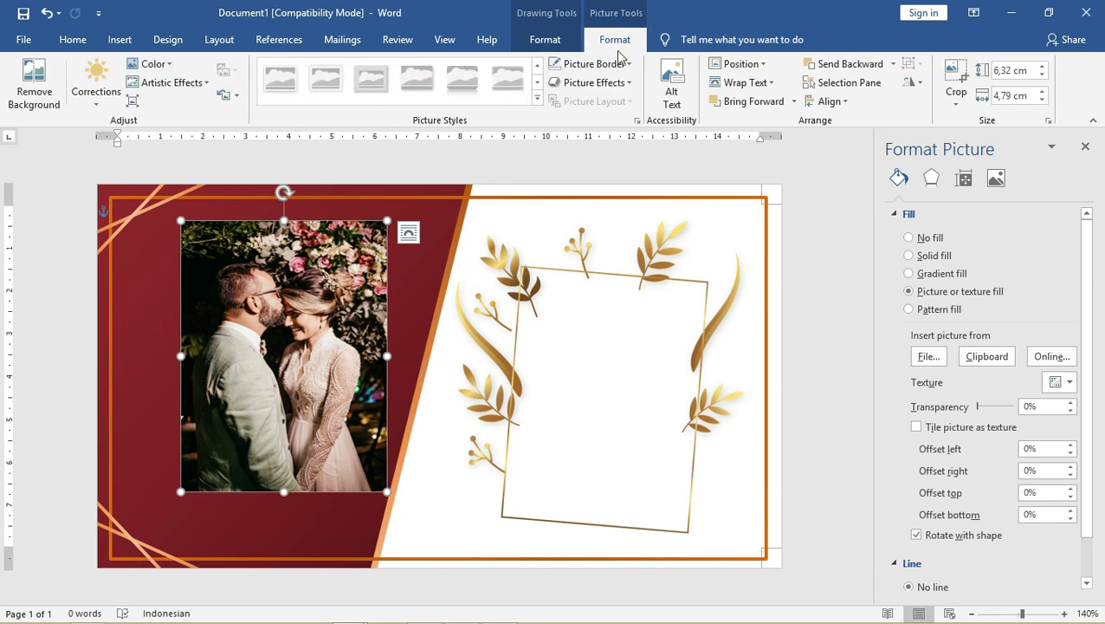
click(954, 104)
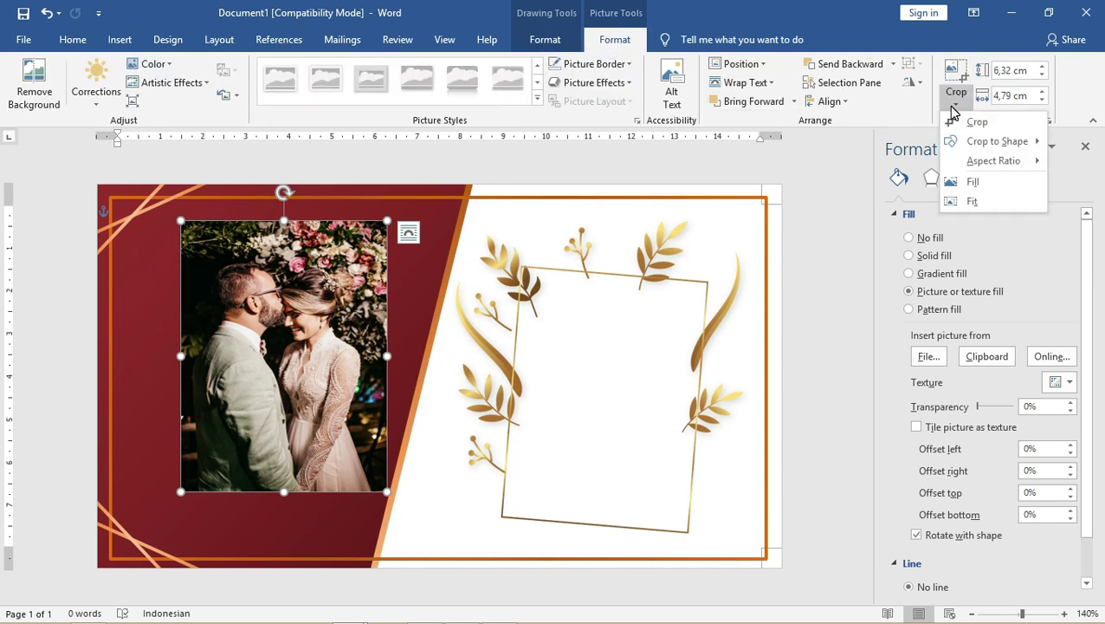
click(979, 201)
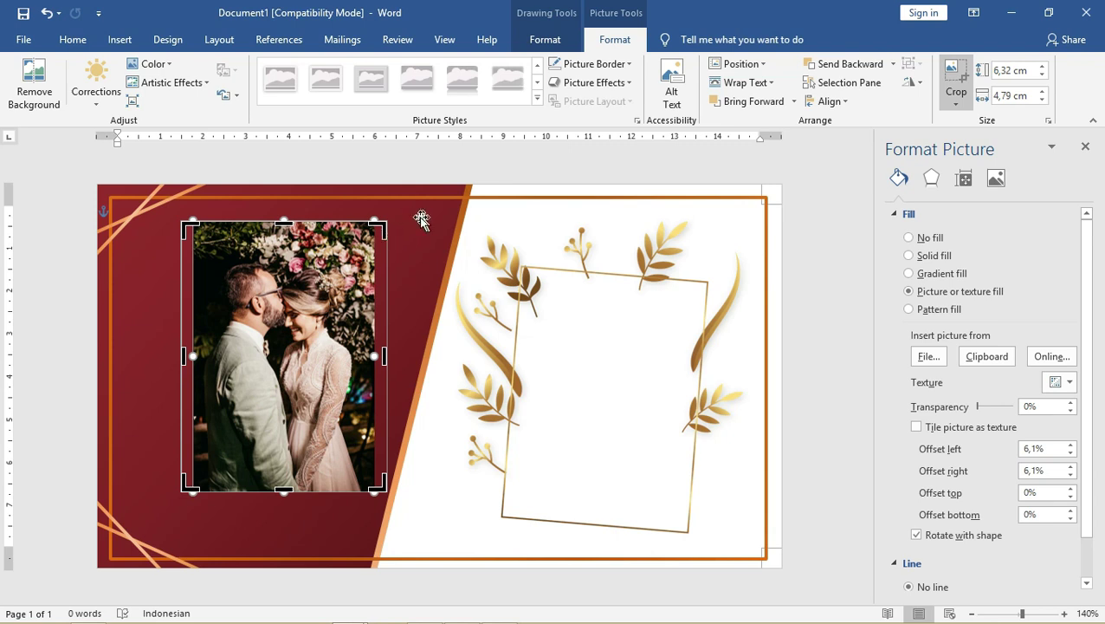
click(450, 156)
mouse_move(322, 259)
mouse_down()
mouse_move(675, 311)
mouse_move(648, 300)
mouse_up()
- Tilt the photo slightly clockwise and resize it to about 5,92 × 5,01 cm within the gold frame
click(708, 292)
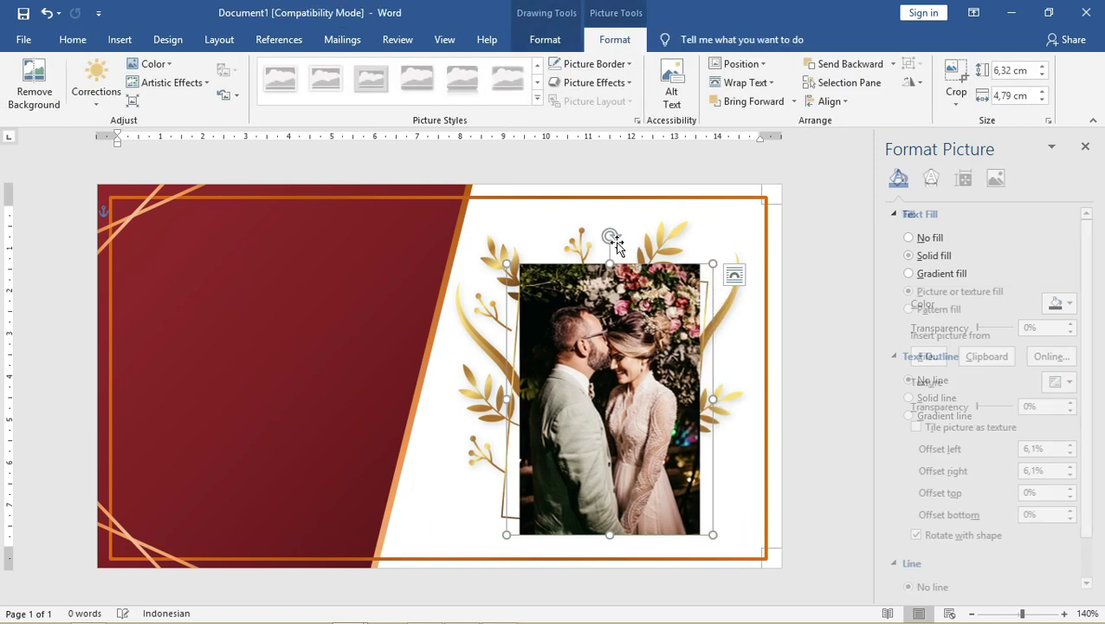
drag(611, 236, 625, 235)
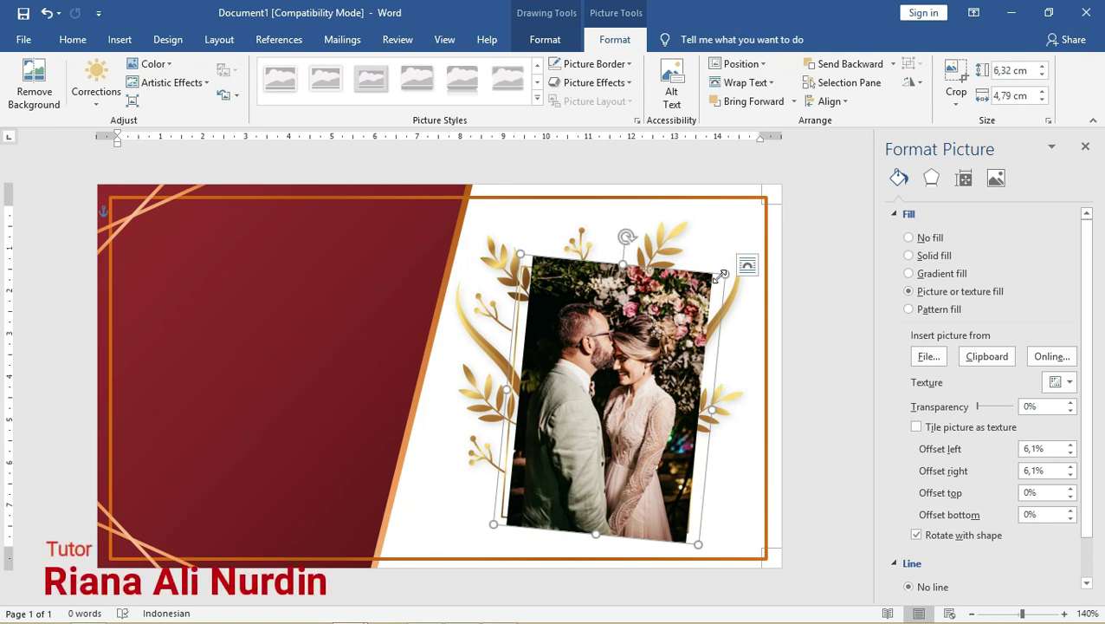
drag(722, 275, 697, 286)
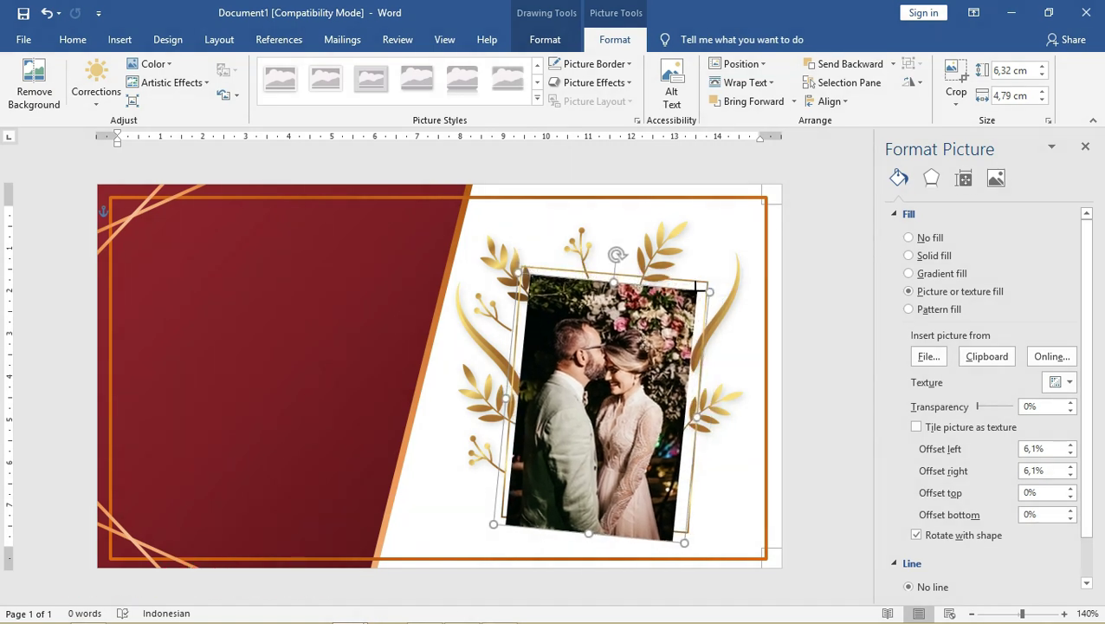
drag(672, 402, 664, 394)
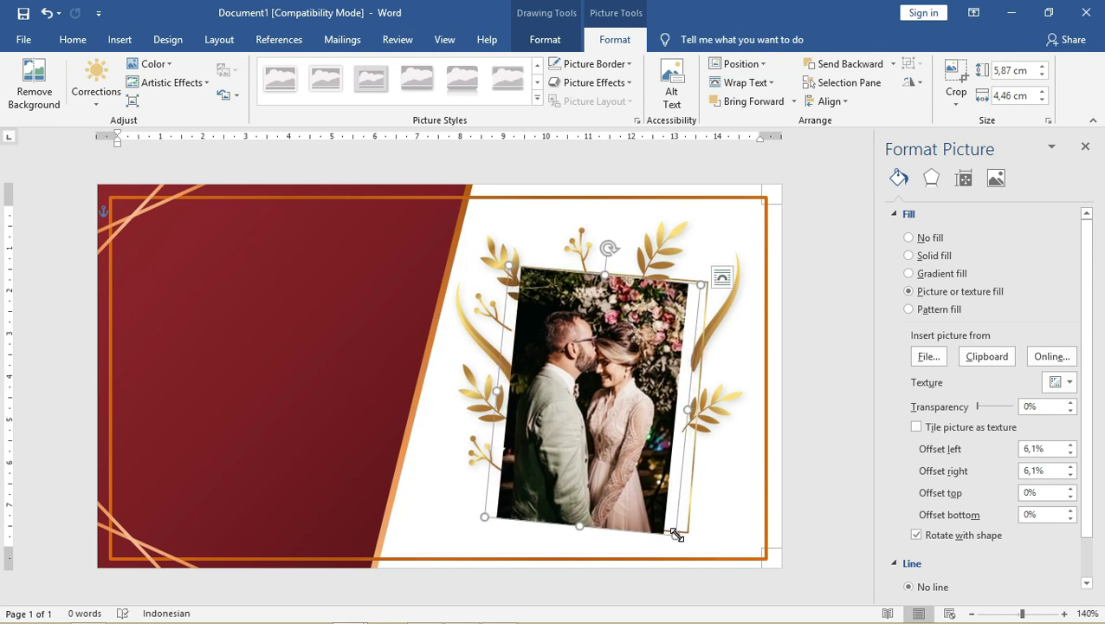
drag(675, 534, 697, 556)
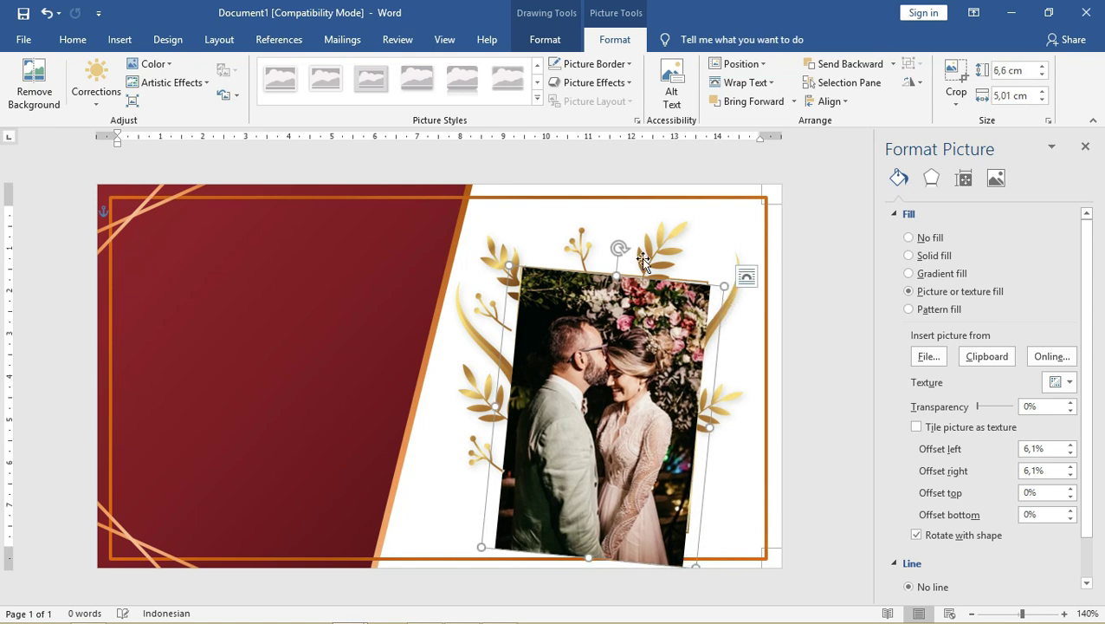
drag(615, 251, 613, 249)
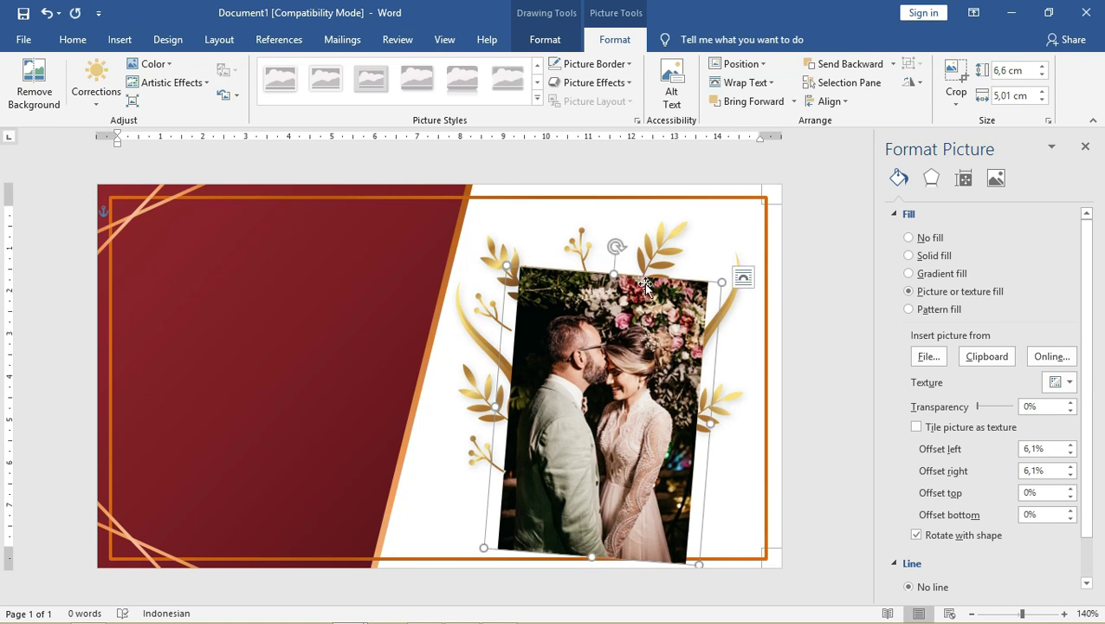
drag(592, 557, 594, 525)
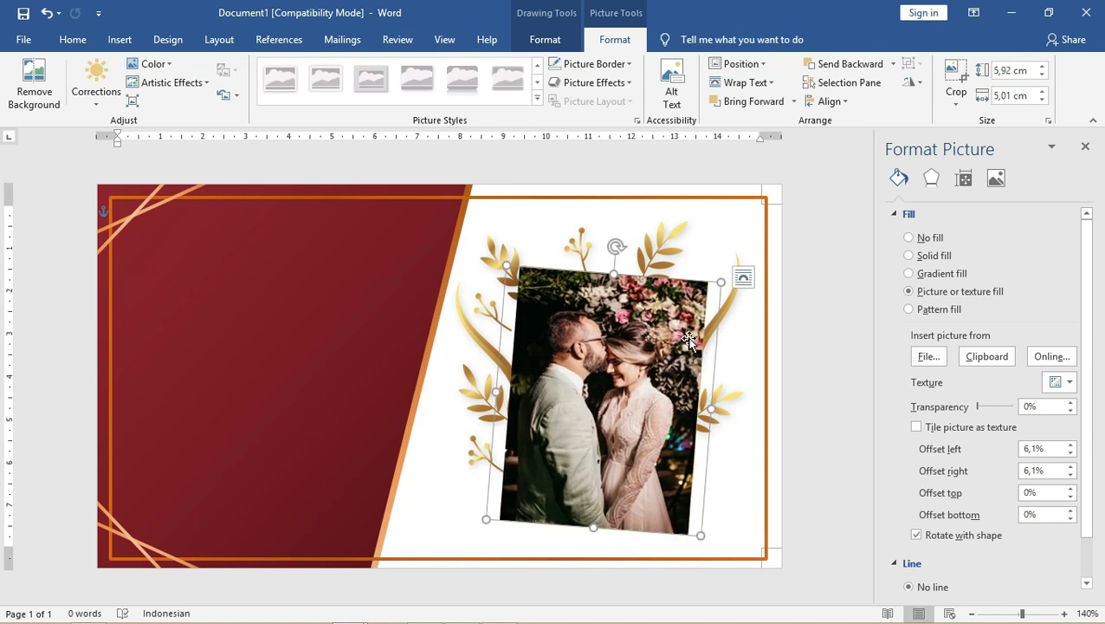
click(953, 108)
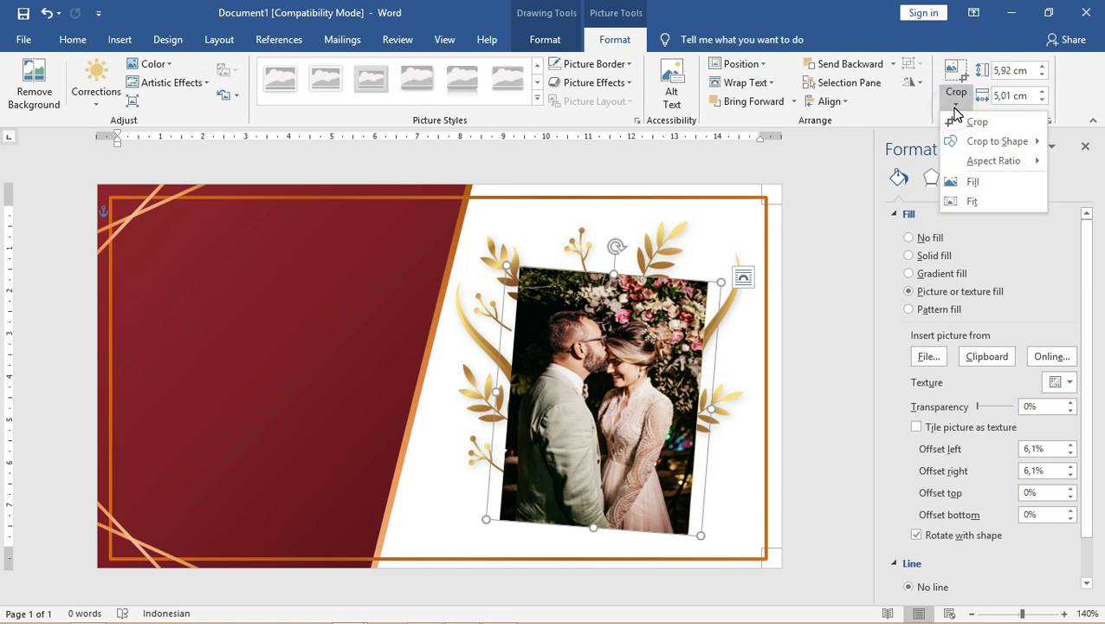
- Refit the photo, then enlarge it within its crop to -3% left/right and -17,3% top/bottom offsets
click(968, 204)
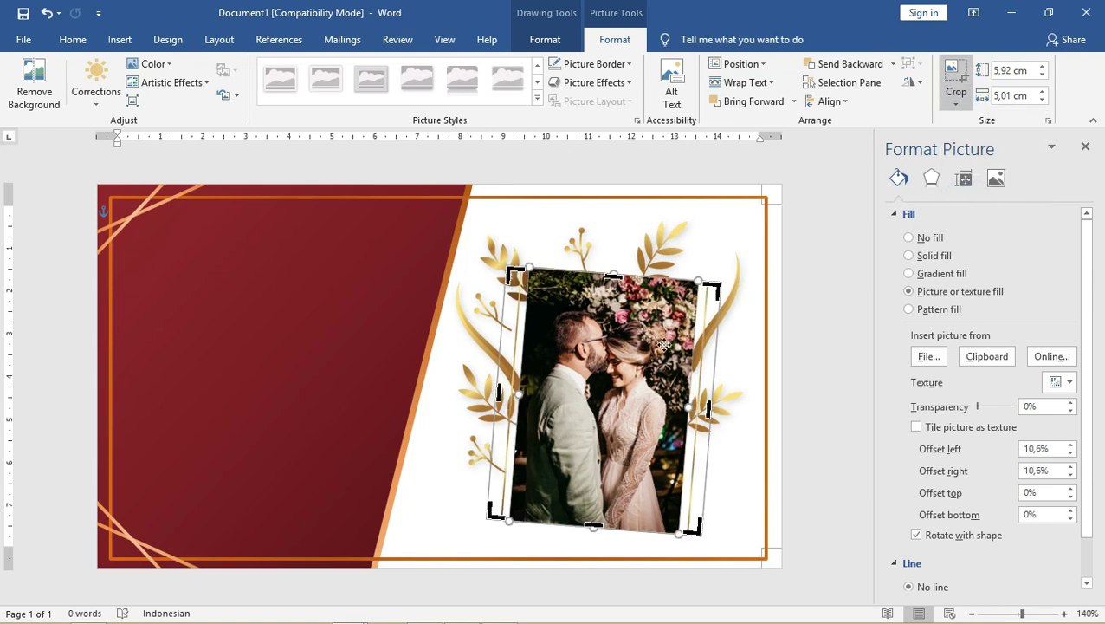
ctrl+scroll(704, 276, up, 6)
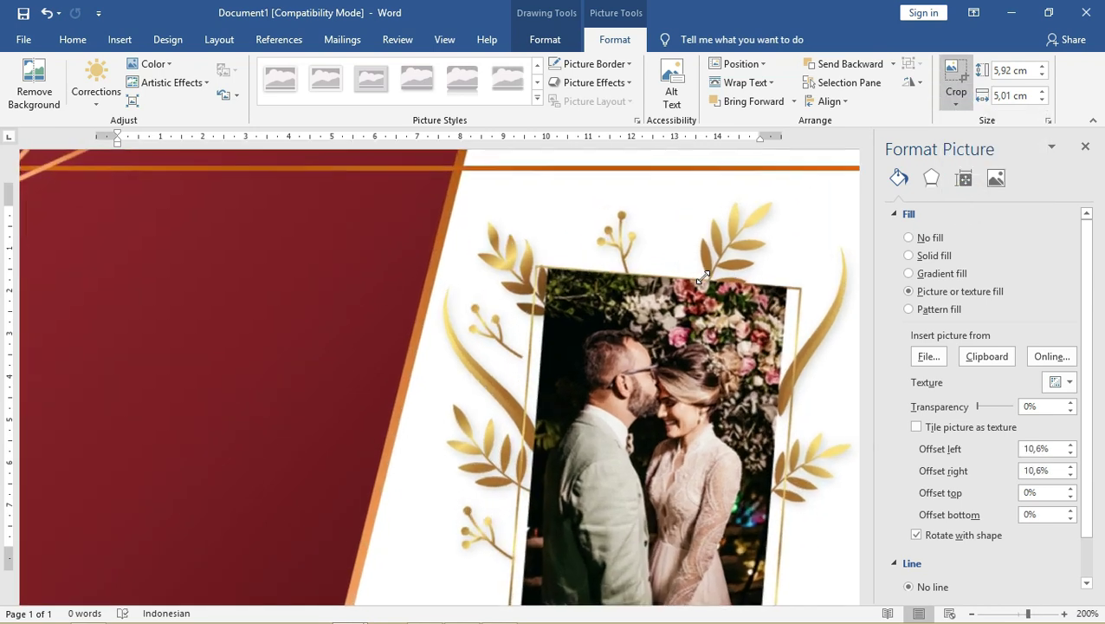
ctrl+scroll(761, 288, down, 2)
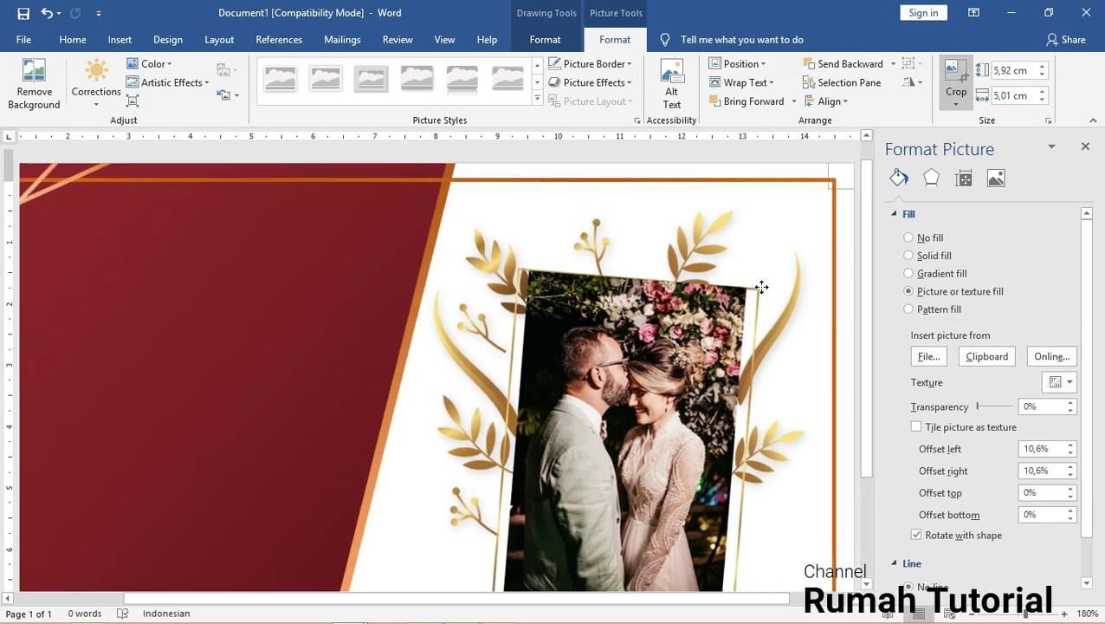
mouse_move(736, 287)
mouse_down()
mouse_move(760, 275)
mouse_move(717, 343)
mouse_move(721, 358)
mouse_move(771, 312)
mouse_up()
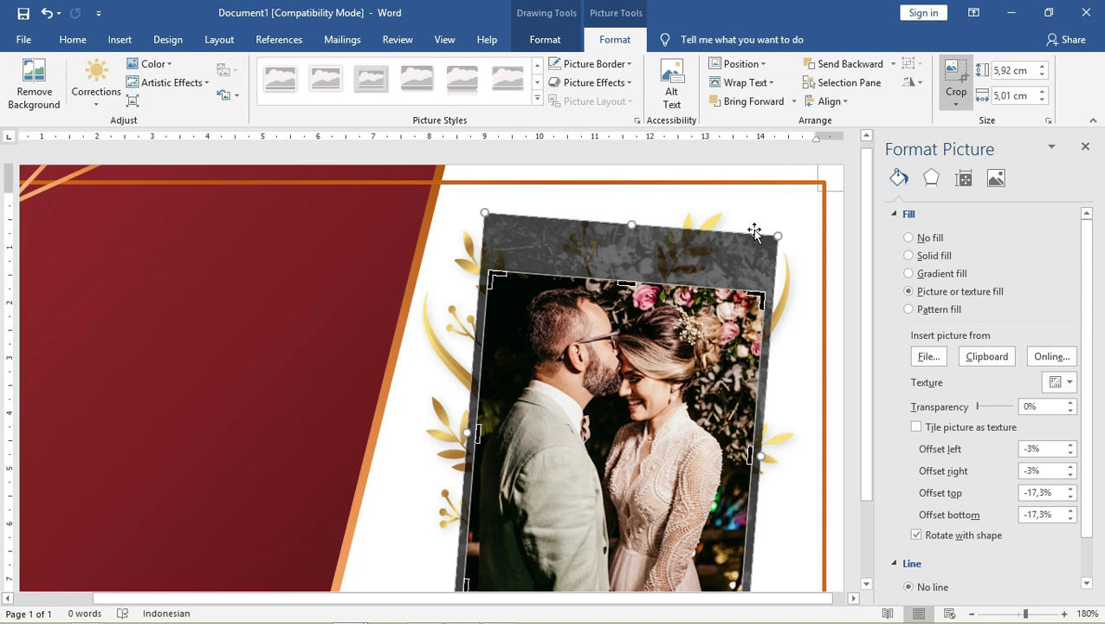
- Apply the crop and keep the photo in front of the gold-leaf frame, undoing Send to Back
click(350, 279)
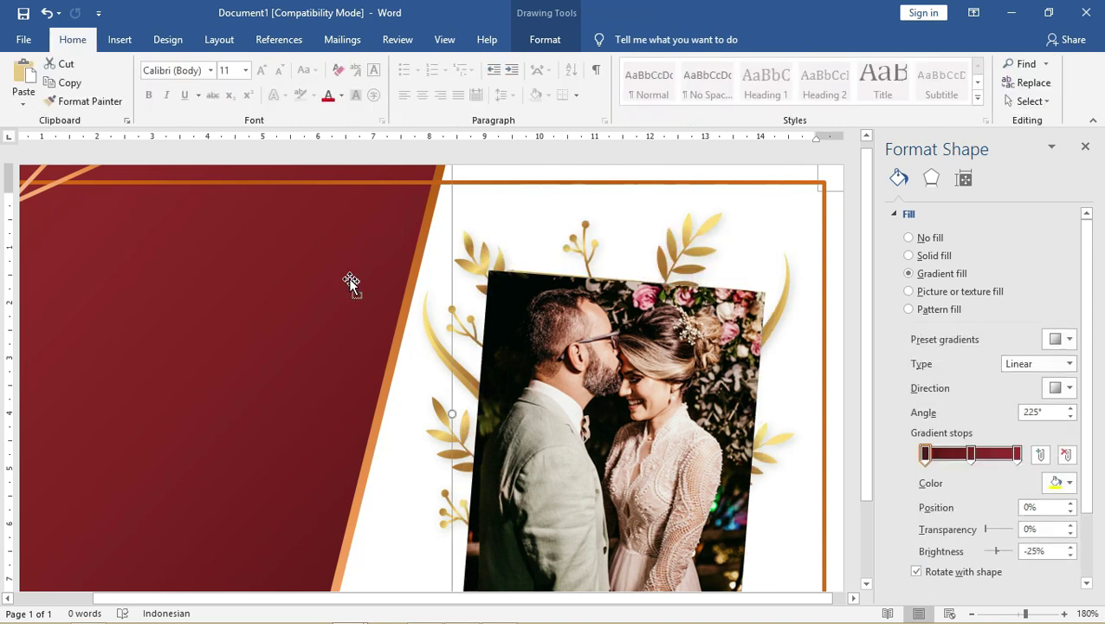
scroll(350, 281, down, 2)
click(577, 295)
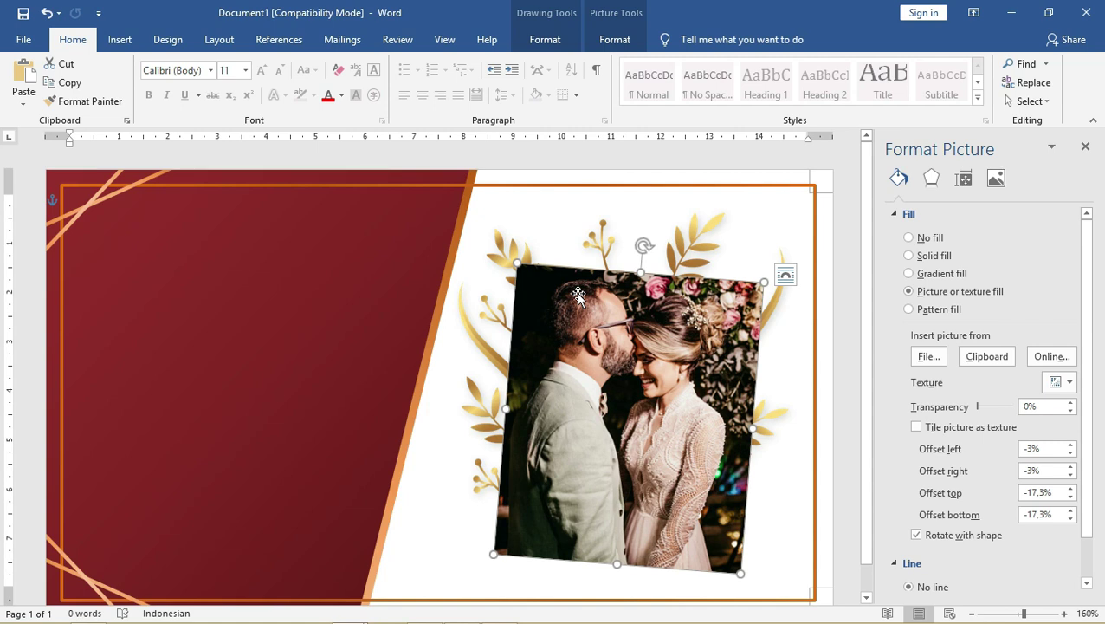
right_click(577, 295)
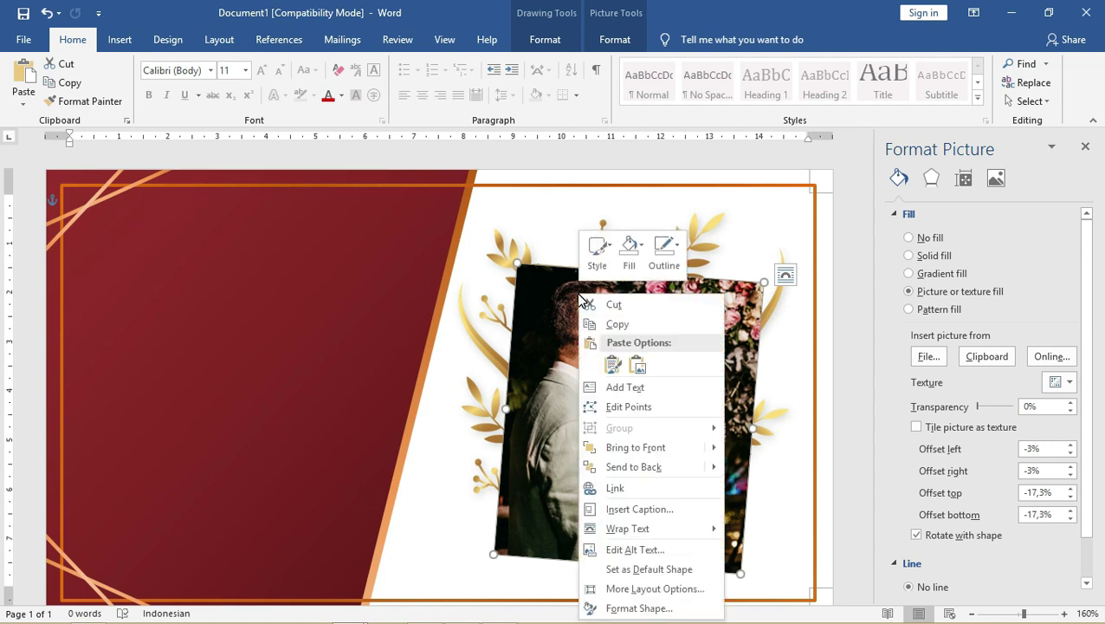
click(643, 474)
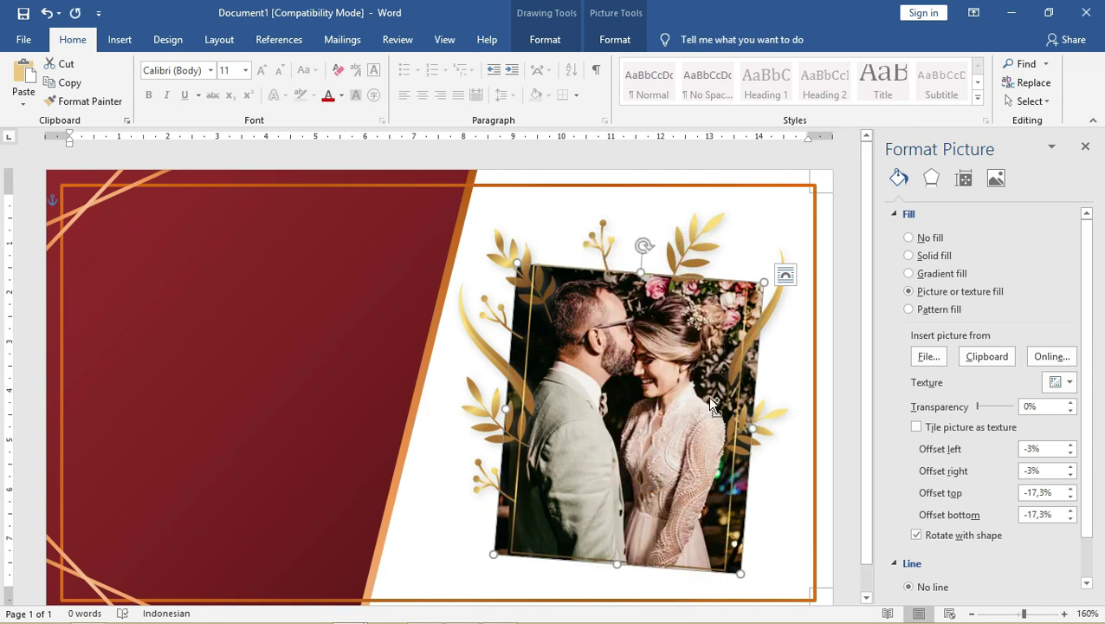
key(ctrl+z)
- Narrow the photo from its right and left sides to about 4,38 cm wide
drag(748, 427, 730, 427)
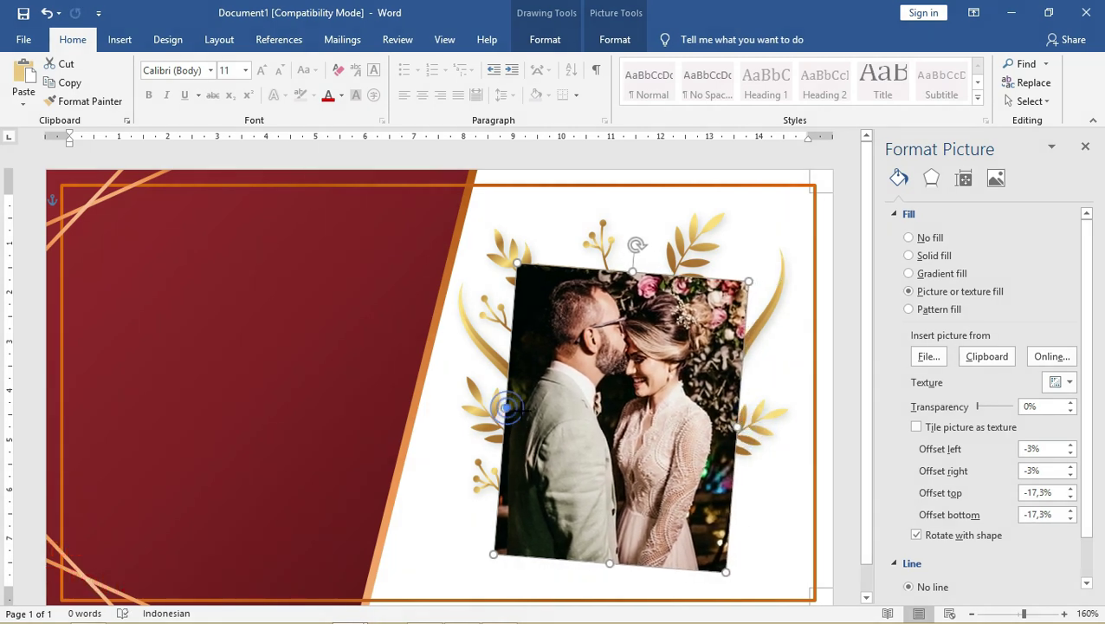
drag(506, 407, 519, 410)
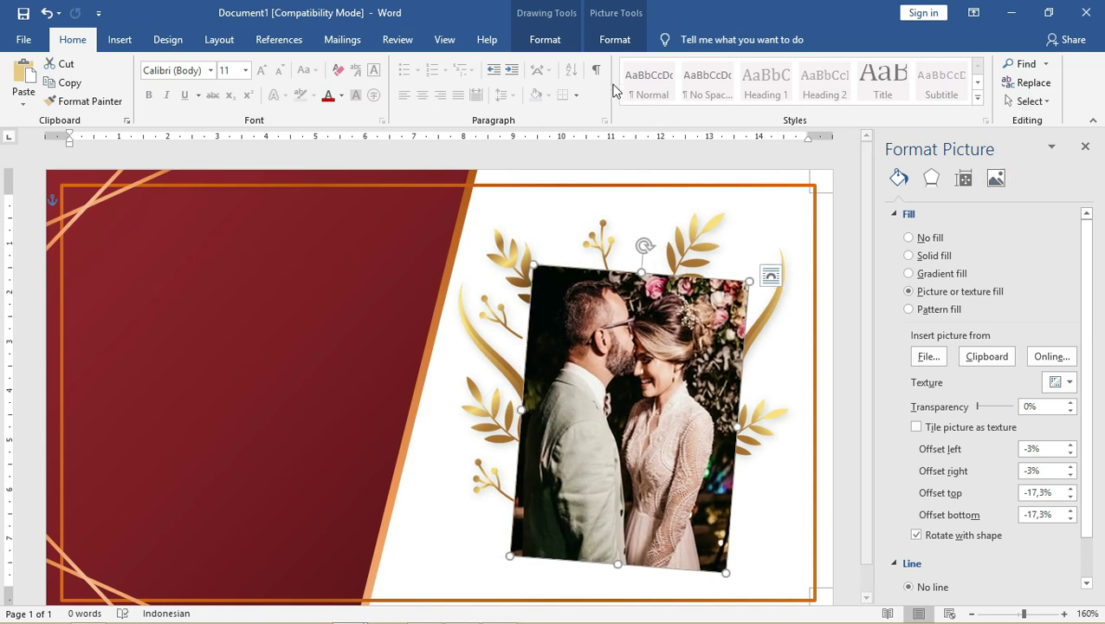
click(615, 39)
- Re-crop the photo with Fit and adjust it to fill the tilted frame, -0,6% left and -5% bottom
click(955, 102)
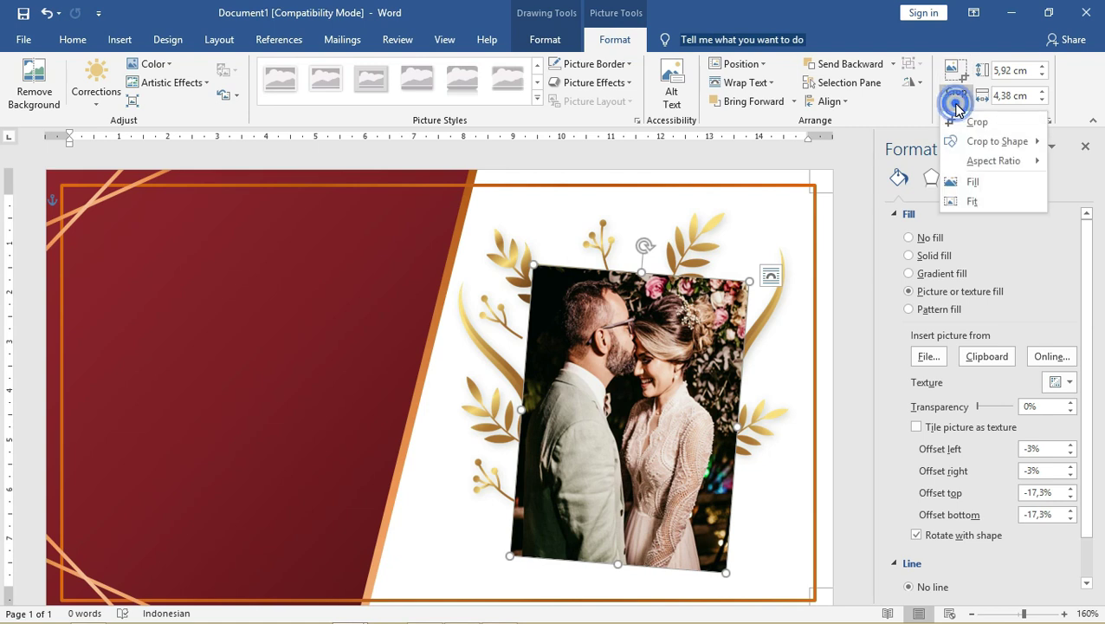
click(974, 201)
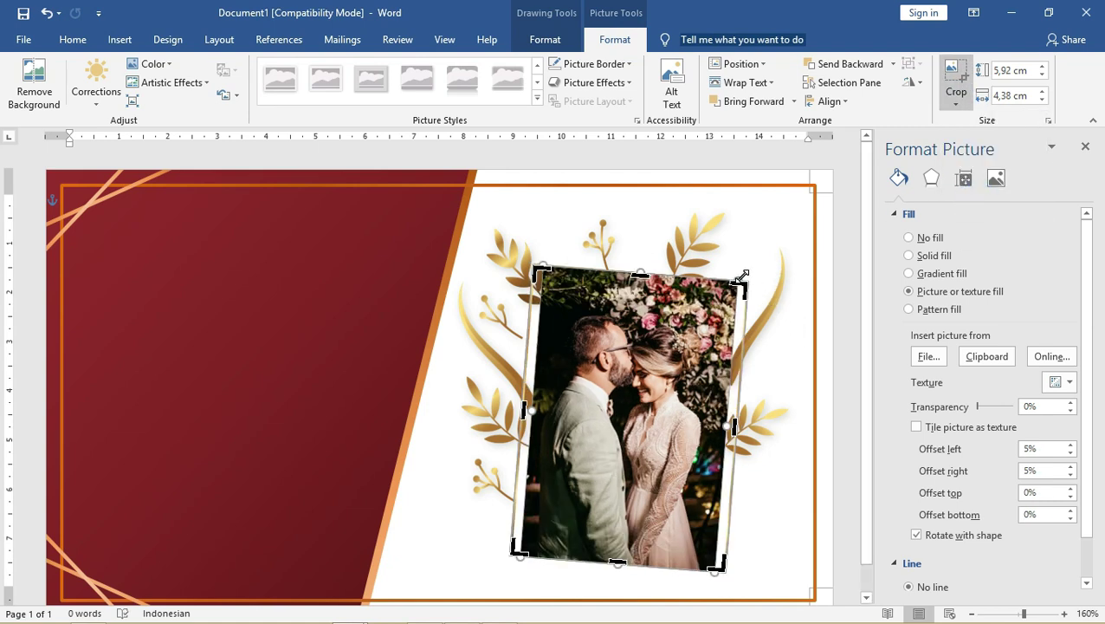
drag(743, 275, 751, 271)
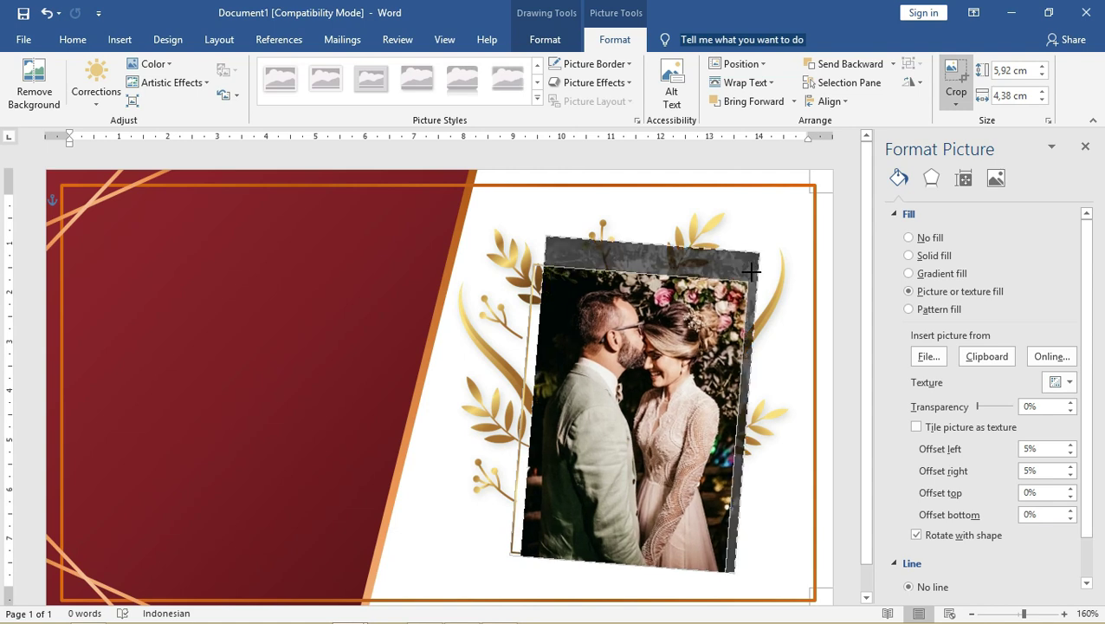
mouse_move(610, 456)
mouse_down()
mouse_move(626, 451)
mouse_move(566, 512)
mouse_up()
drag(511, 563, 509, 567)
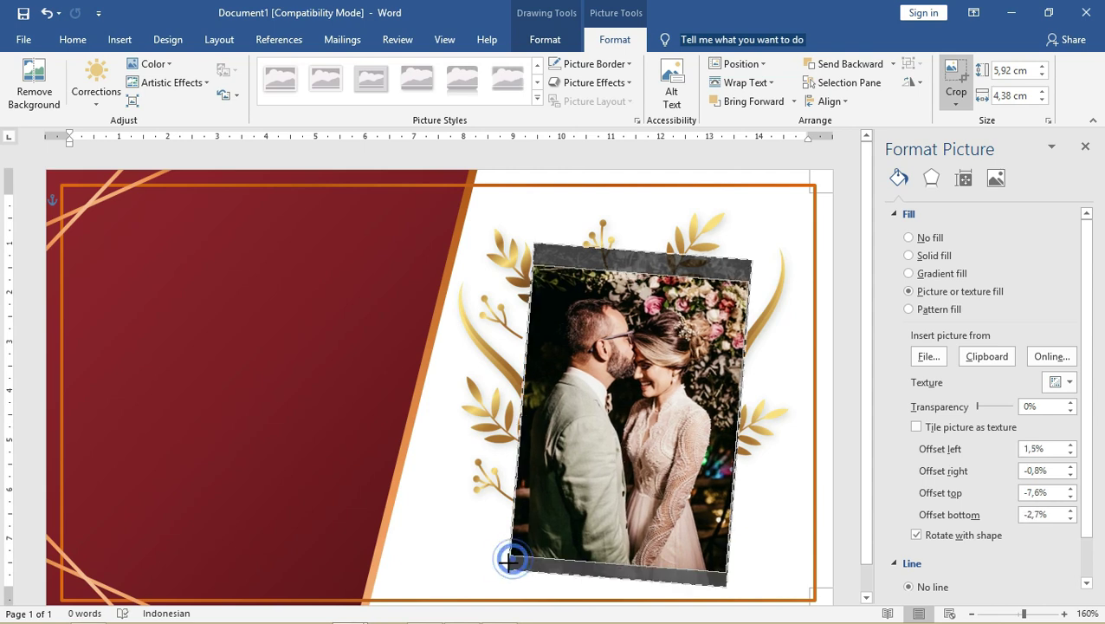
click(810, 311)
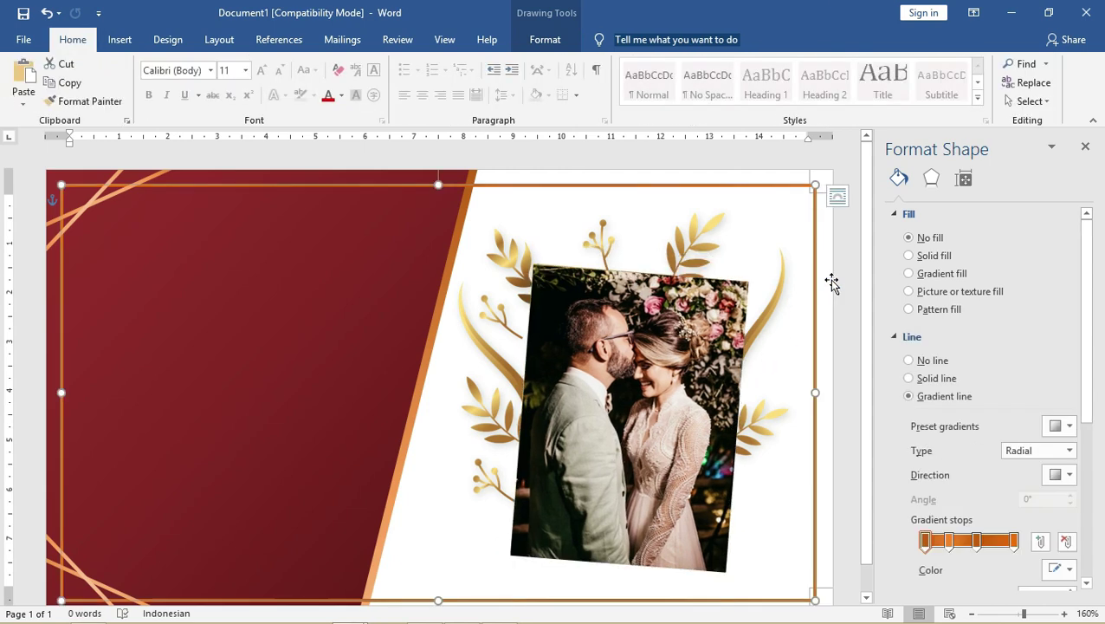
- Send the couple photo to the back of the stacking order
click(651, 322)
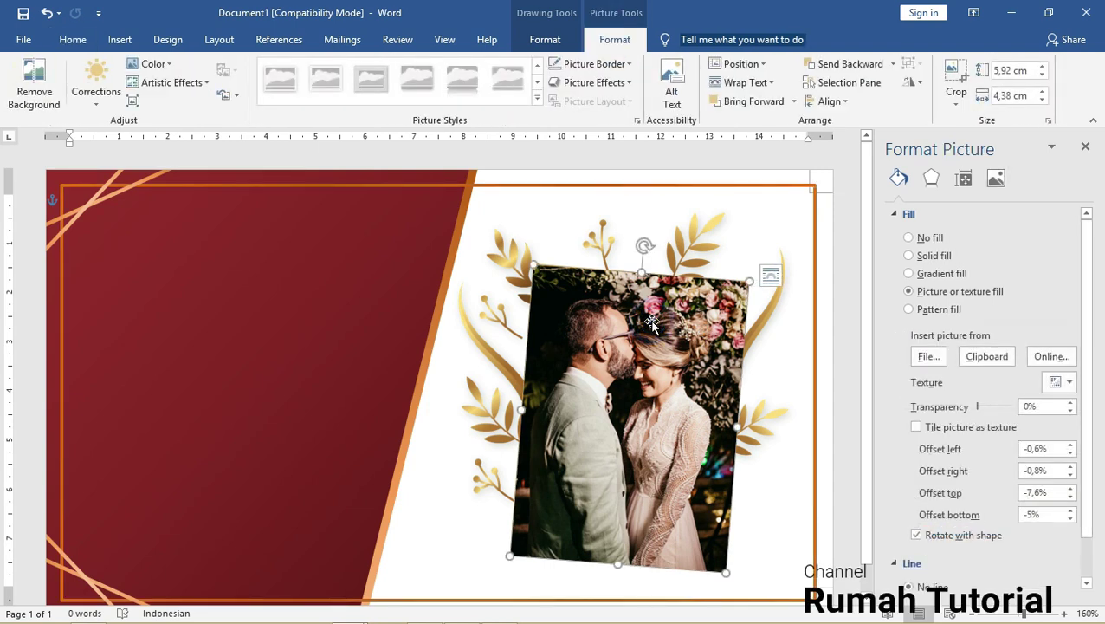
right_click(651, 323)
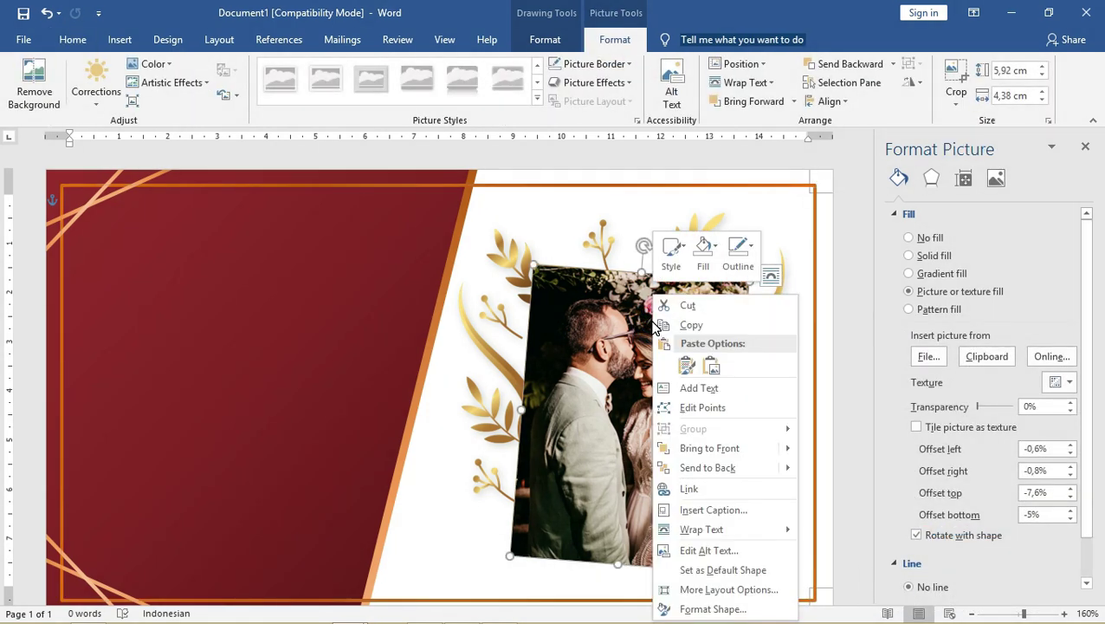
click(718, 468)
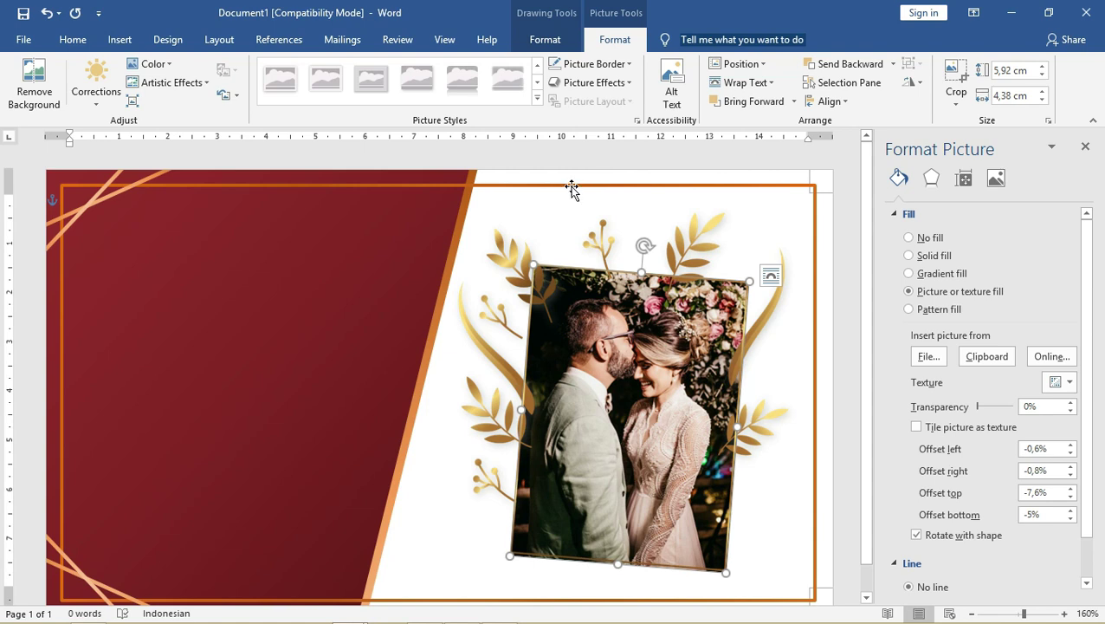
click(572, 189)
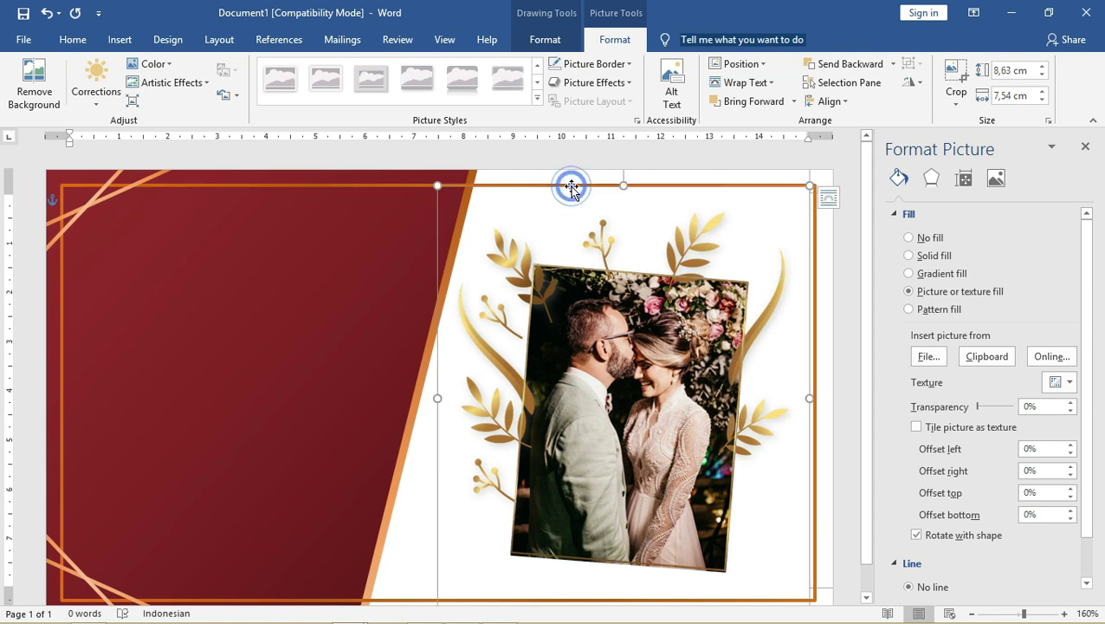
- Duplicate the orange border and shrink the copy to about 6,02 × 4,8 cm around the photo
click(410, 185)
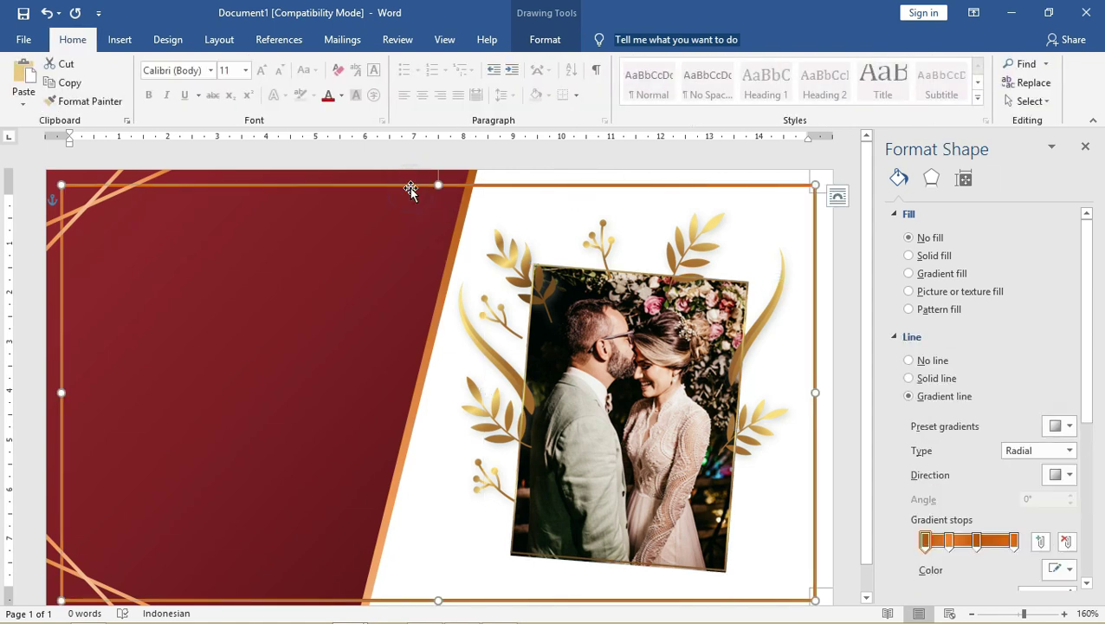
key(ctrl+v)
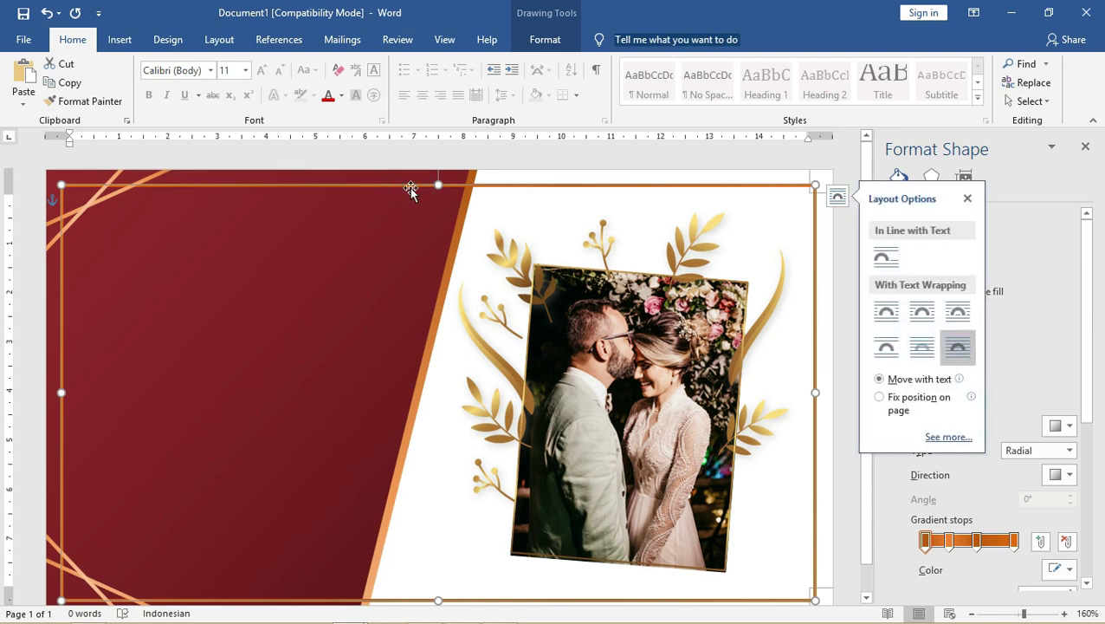
drag(407, 186, 394, 214)
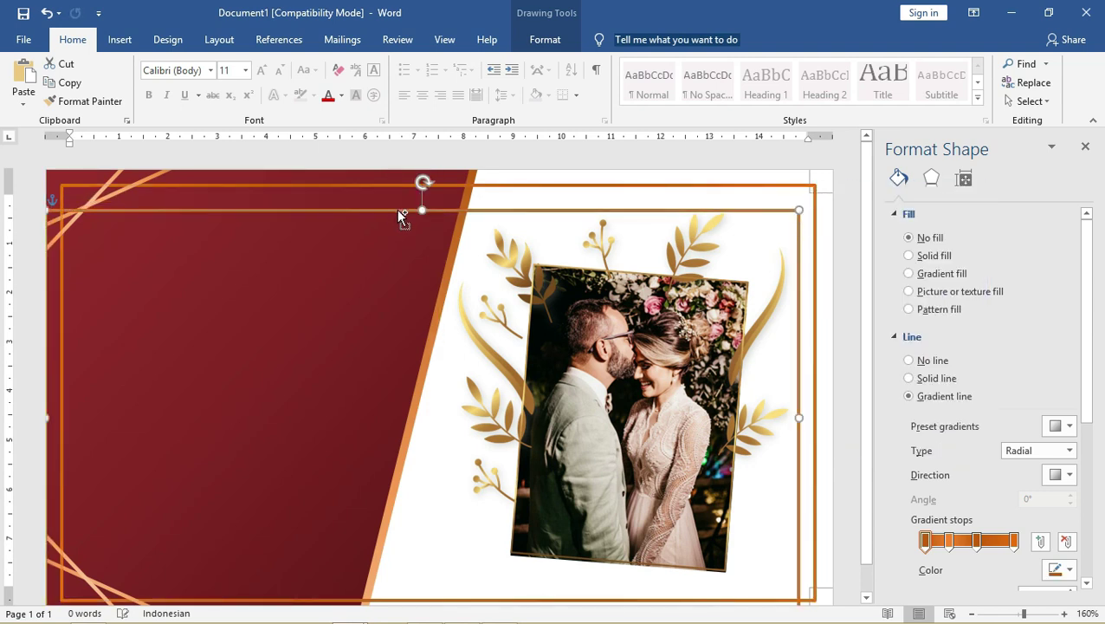
ctrl+scroll(397, 209, down, 1)
drag(72, 401, 485, 401)
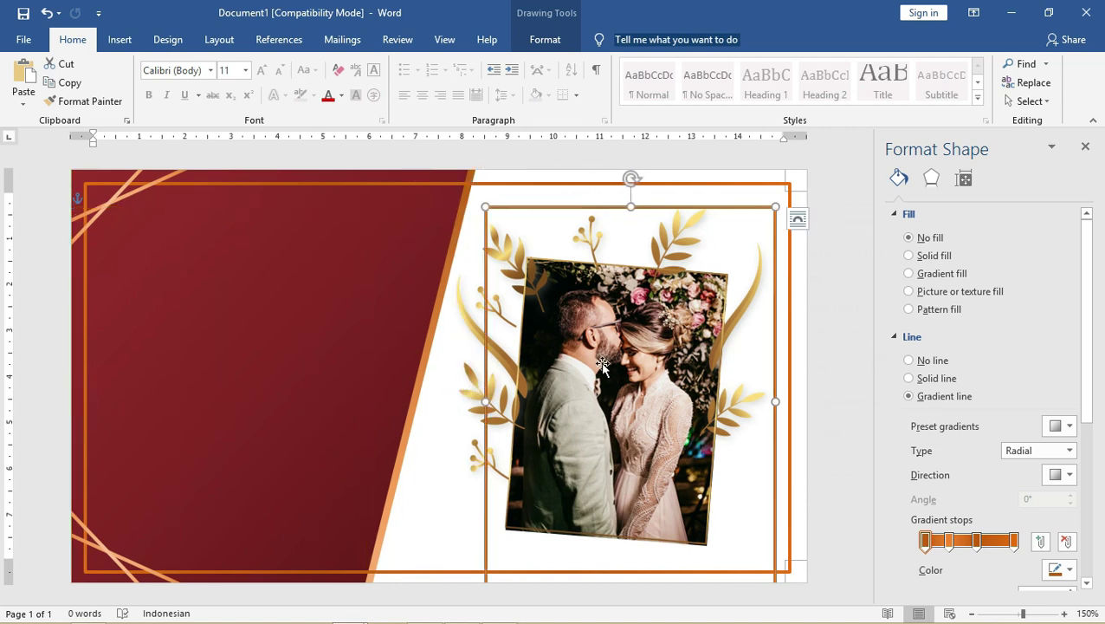
click(797, 218)
drag(778, 402, 708, 402)
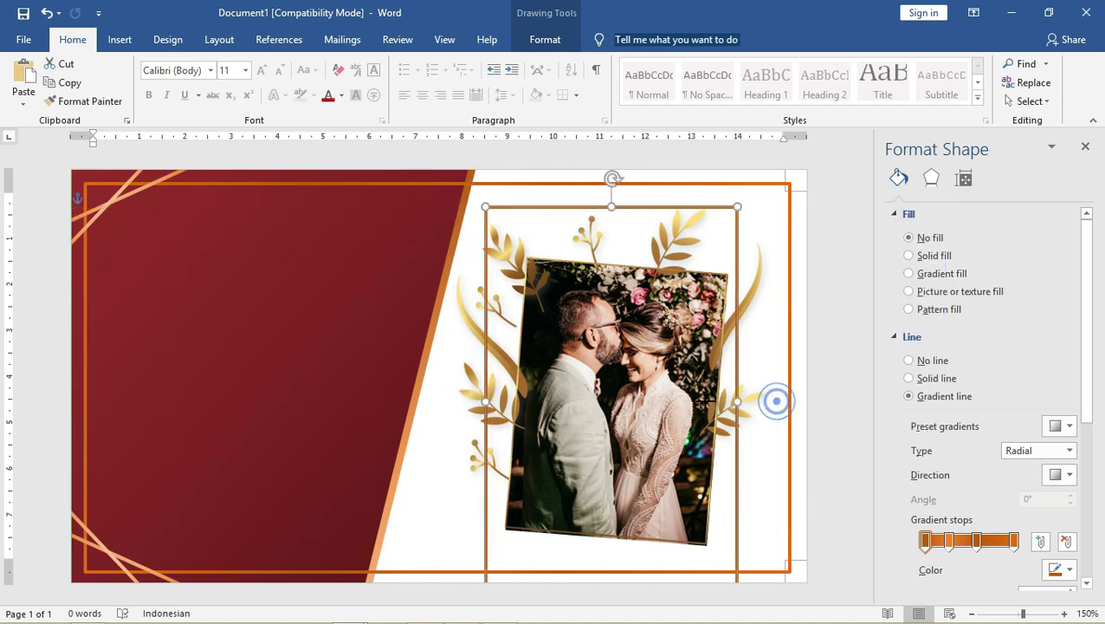
mouse_move(593, 260)
mouse_down()
mouse_move(614, 316)
mouse_move(626, 255)
mouse_up()
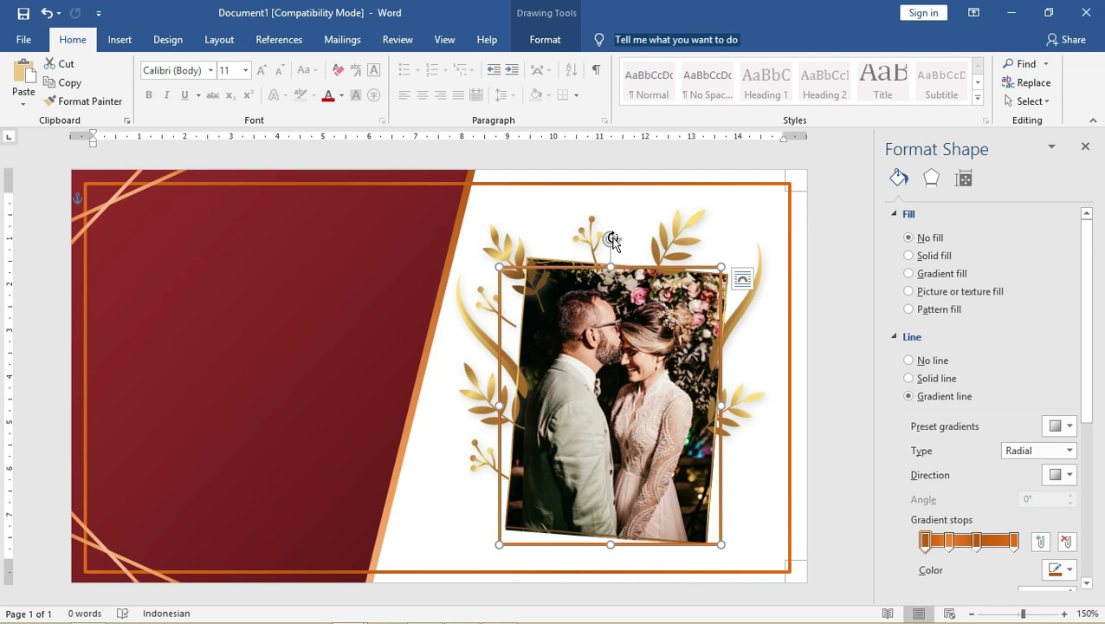
- Tilt the copied border slightly counter-clockwise and nudge it to frame the photo
drag(613, 239, 598, 237)
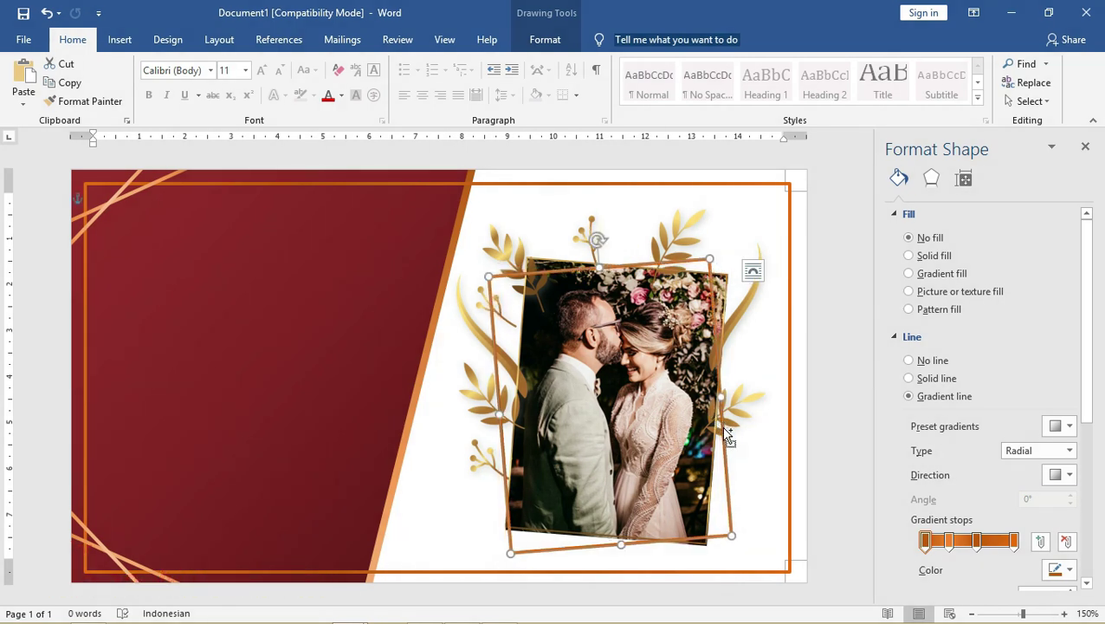
drag(728, 436, 712, 436)
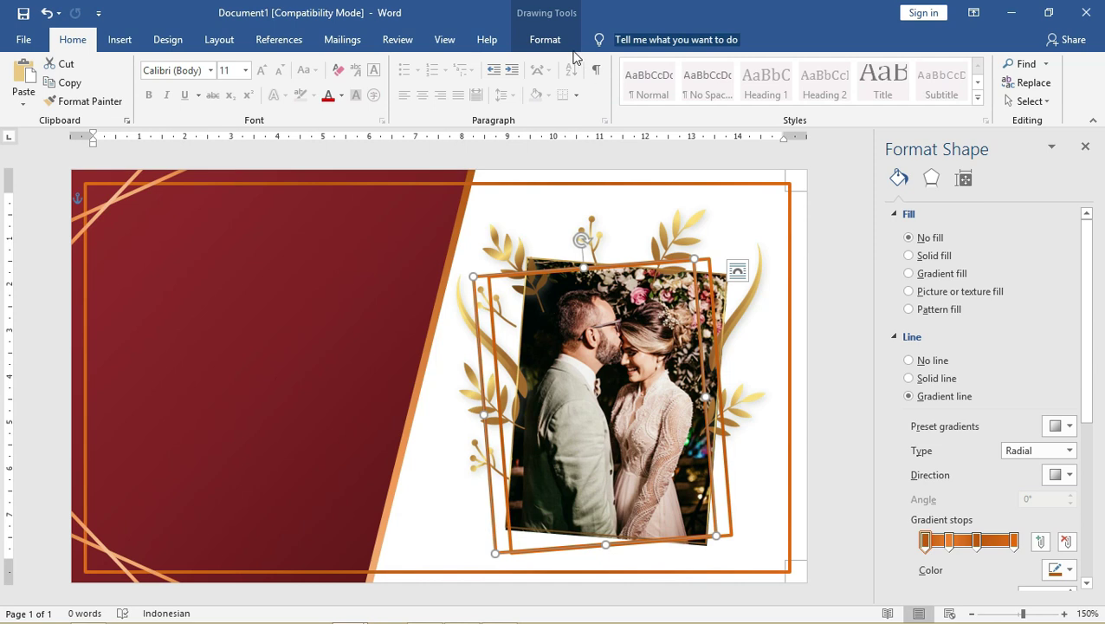
click(545, 40)
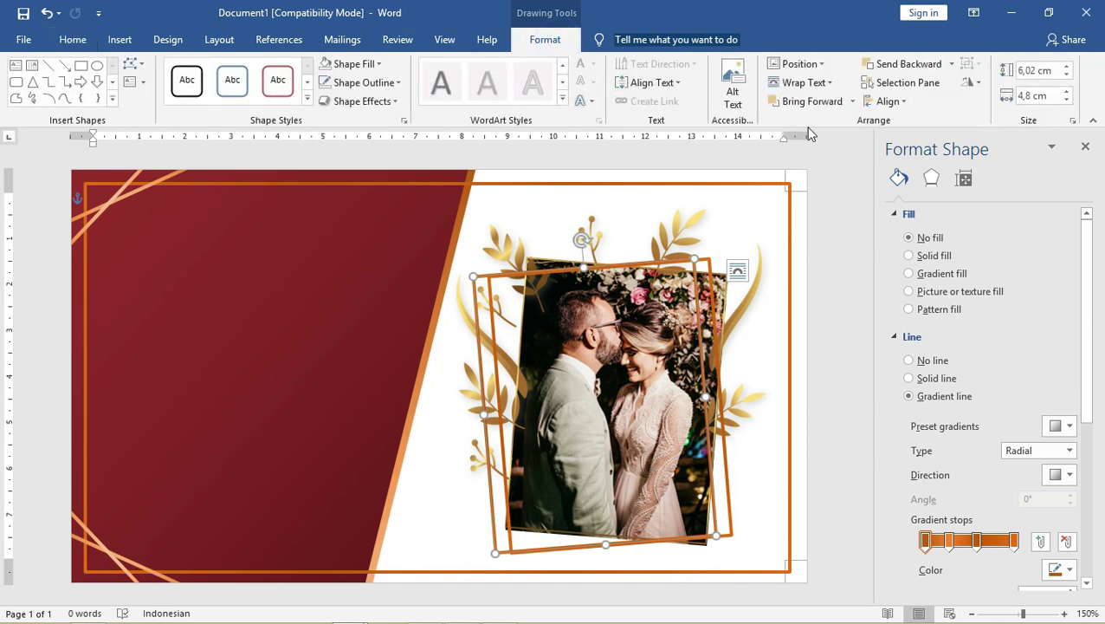
- Flip the frame copy horizontally and move both frames together around the photo
click(971, 82)
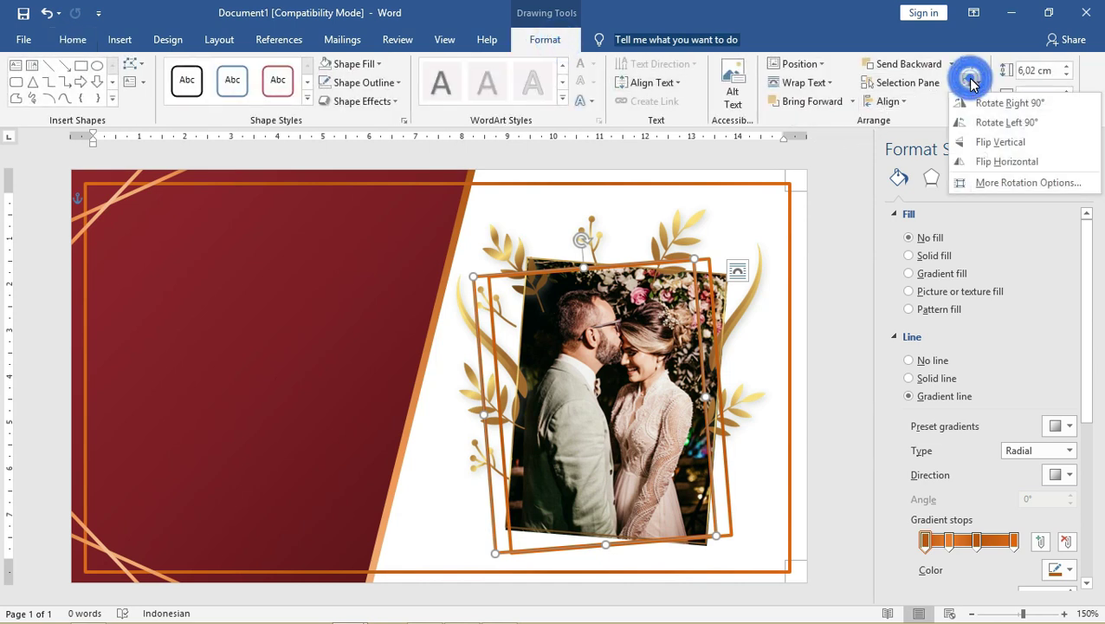
click(995, 165)
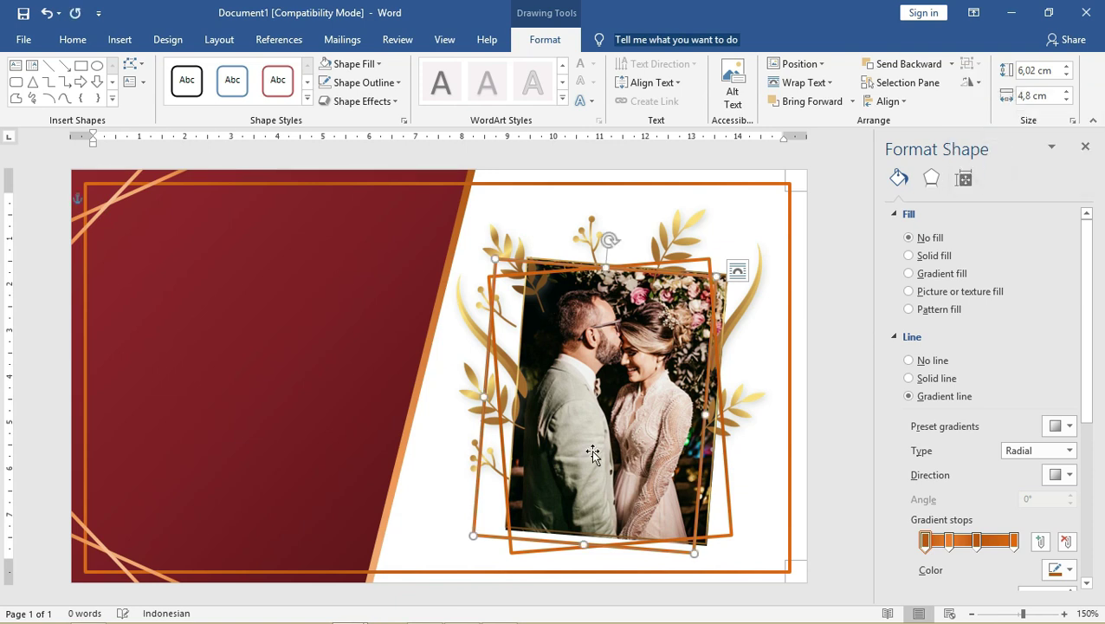
drag(471, 512, 497, 517)
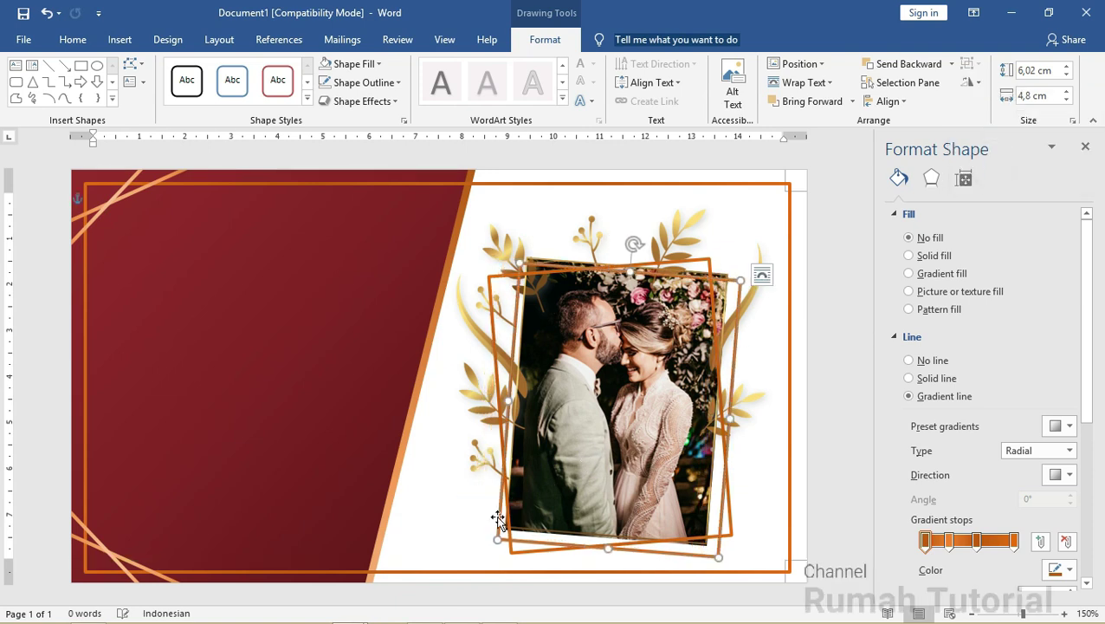
shift+click(732, 532)
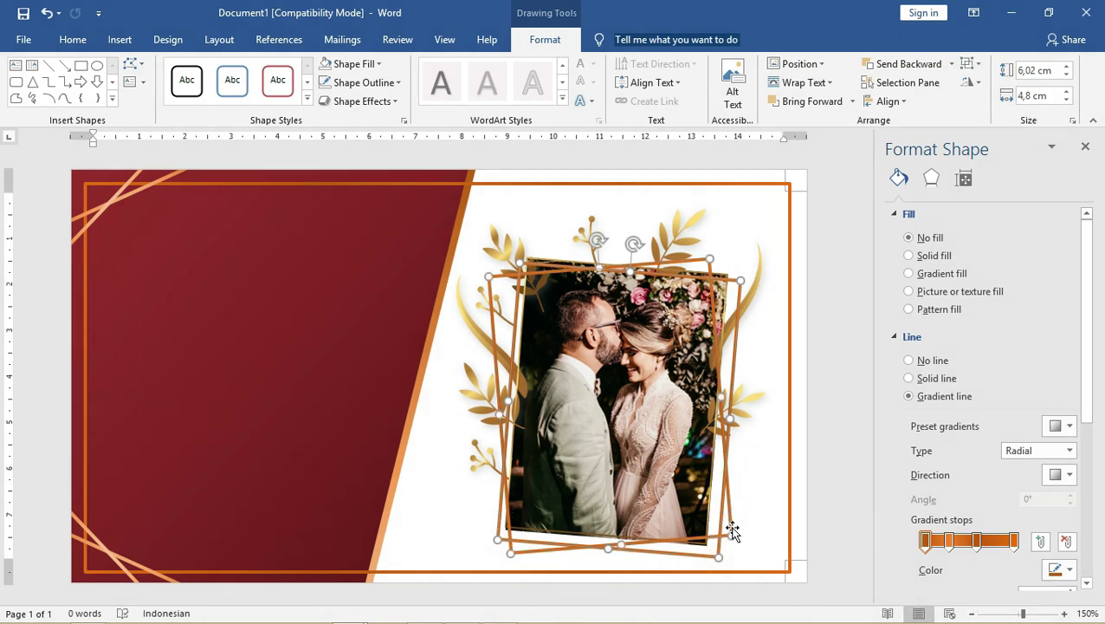
drag(732, 524, 736, 529)
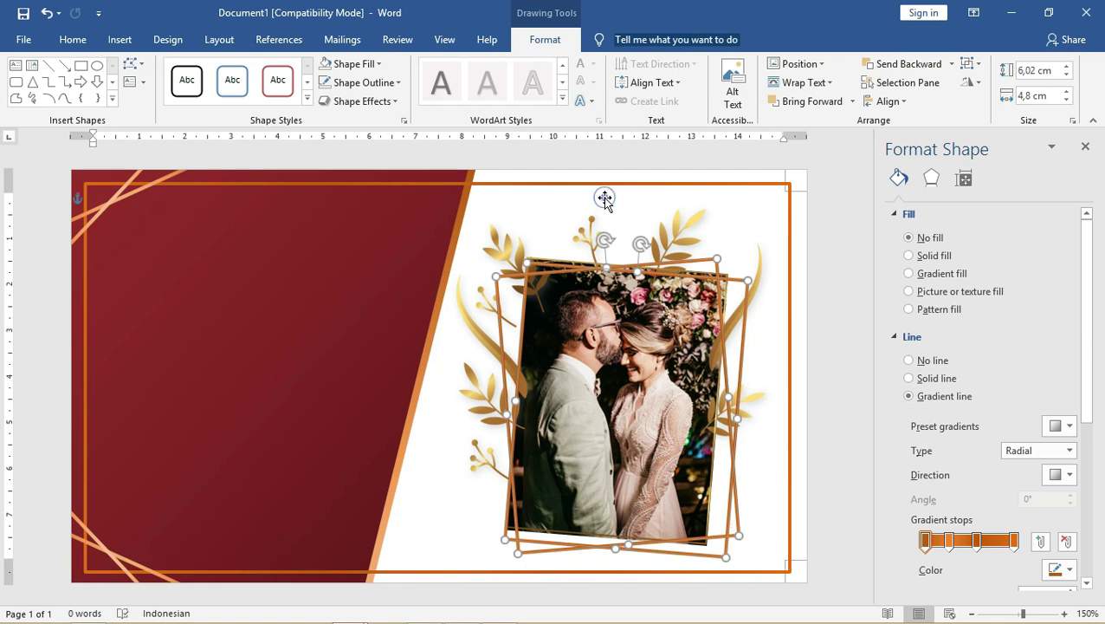
- Select the two crossed frames together, skipping past the gold leaf picture
click(602, 200)
click(546, 276)
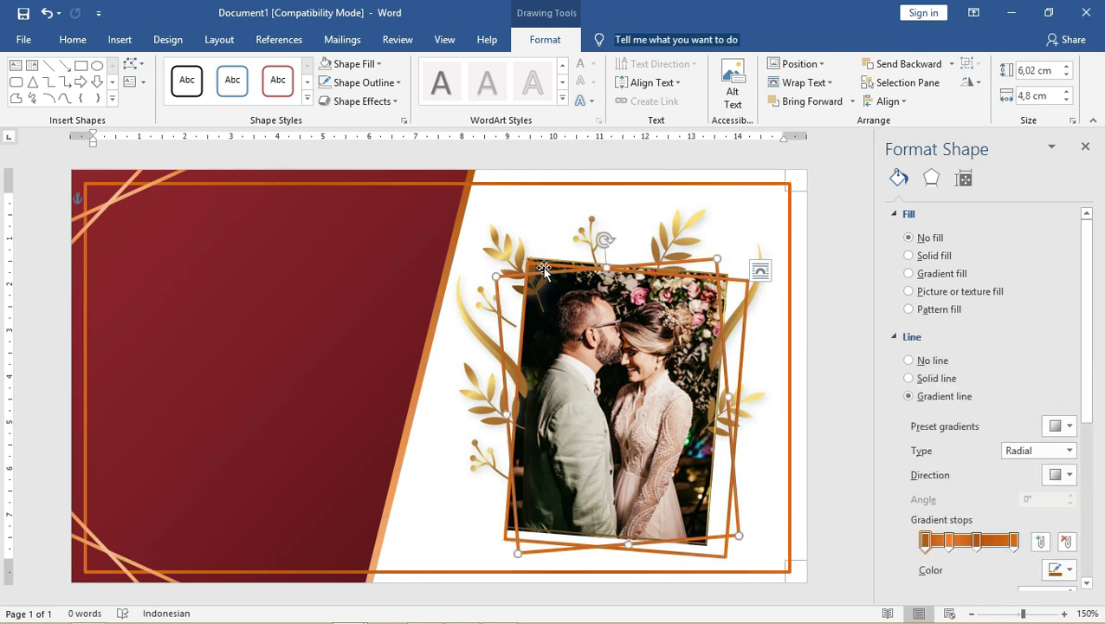
ctrl+click(543, 264)
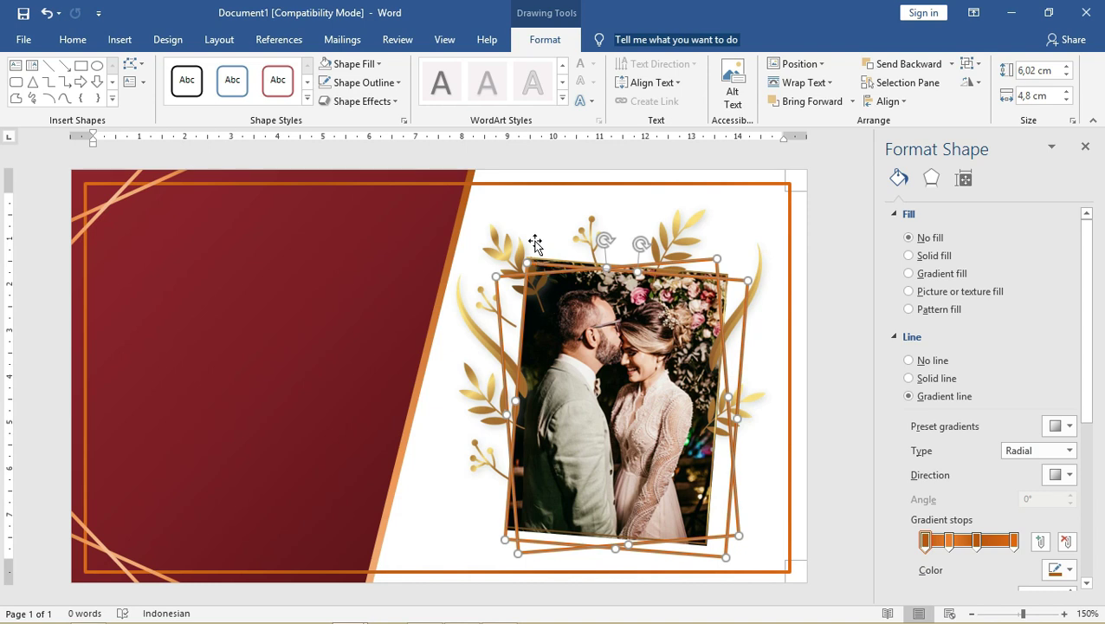
click(535, 245)
click(523, 278)
right_click(523, 278)
click(502, 281)
- Set the frames' first gradient line stop to a custom dark golden-orange colour
ctrl+click(504, 276)
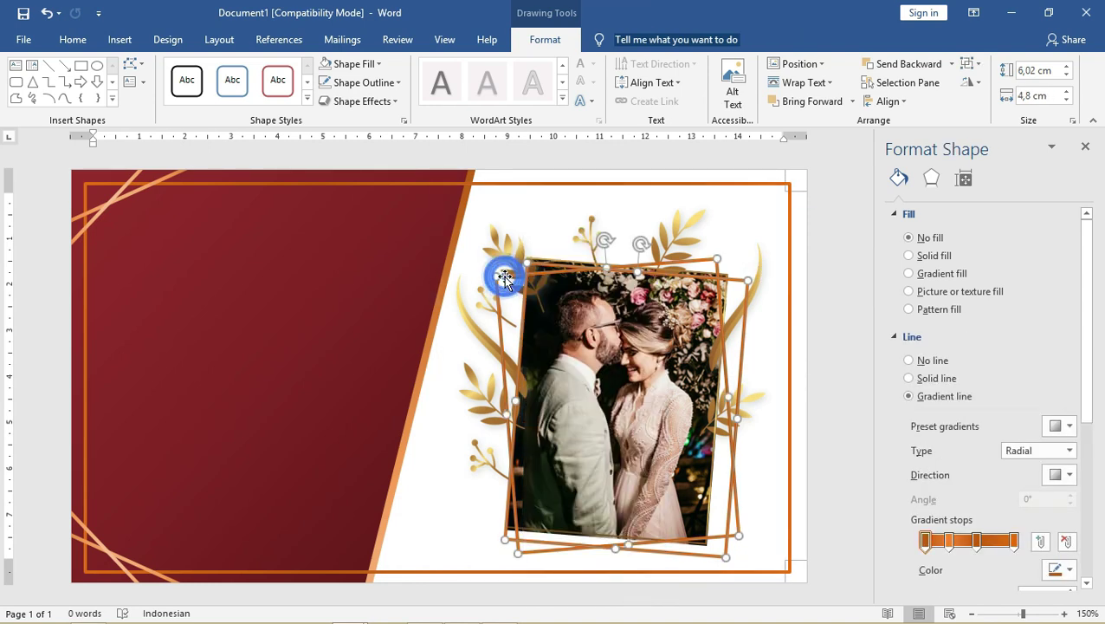
scroll(1098, 420, down, 3)
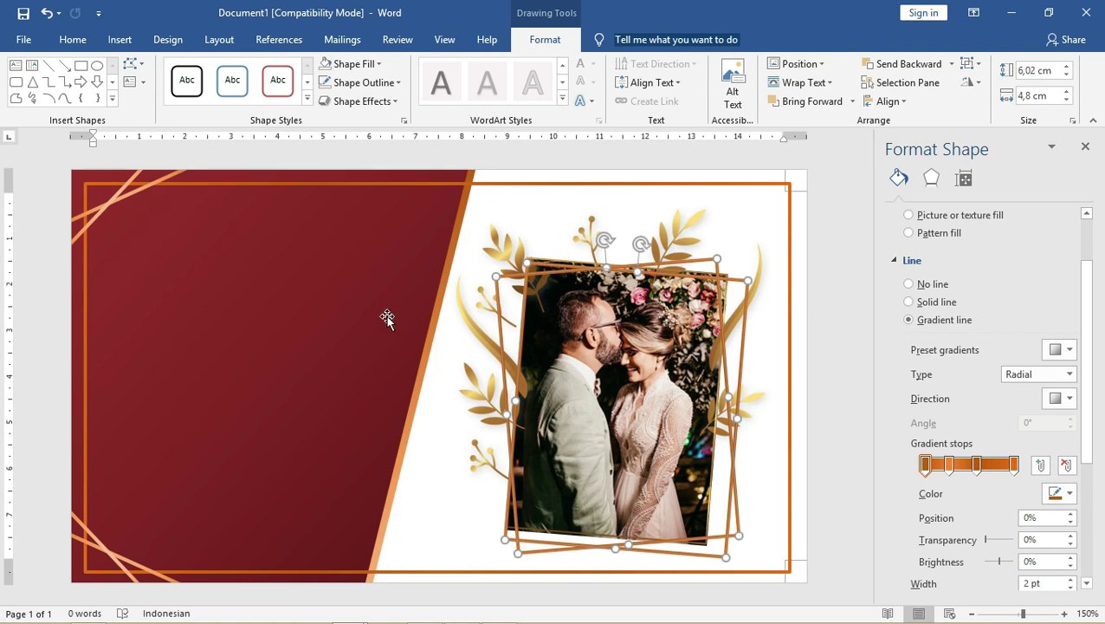
click(925, 465)
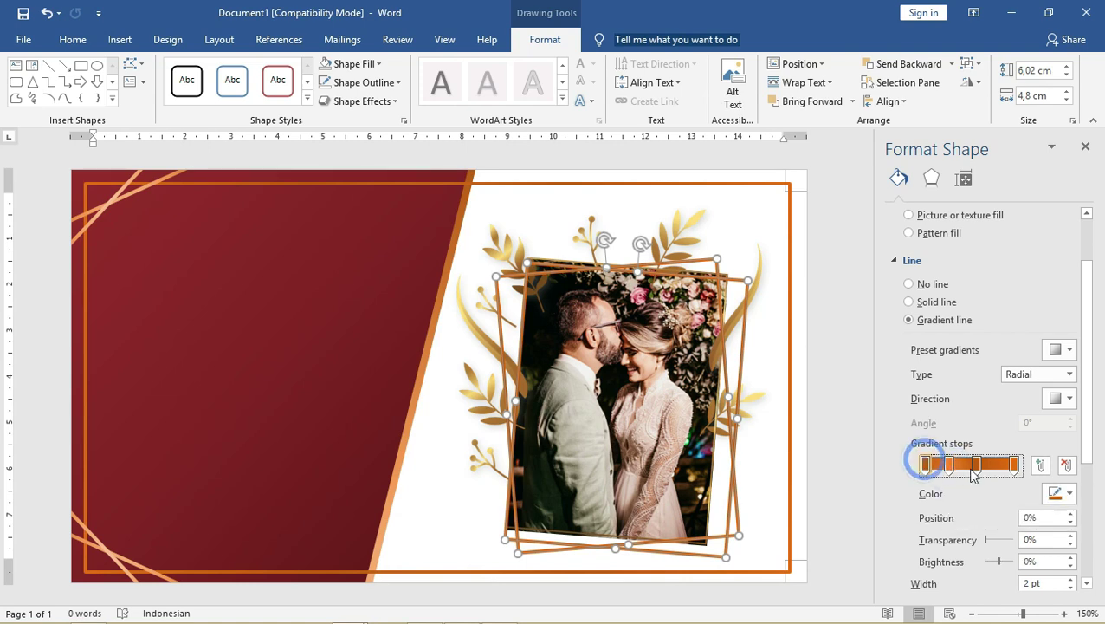
click(1062, 493)
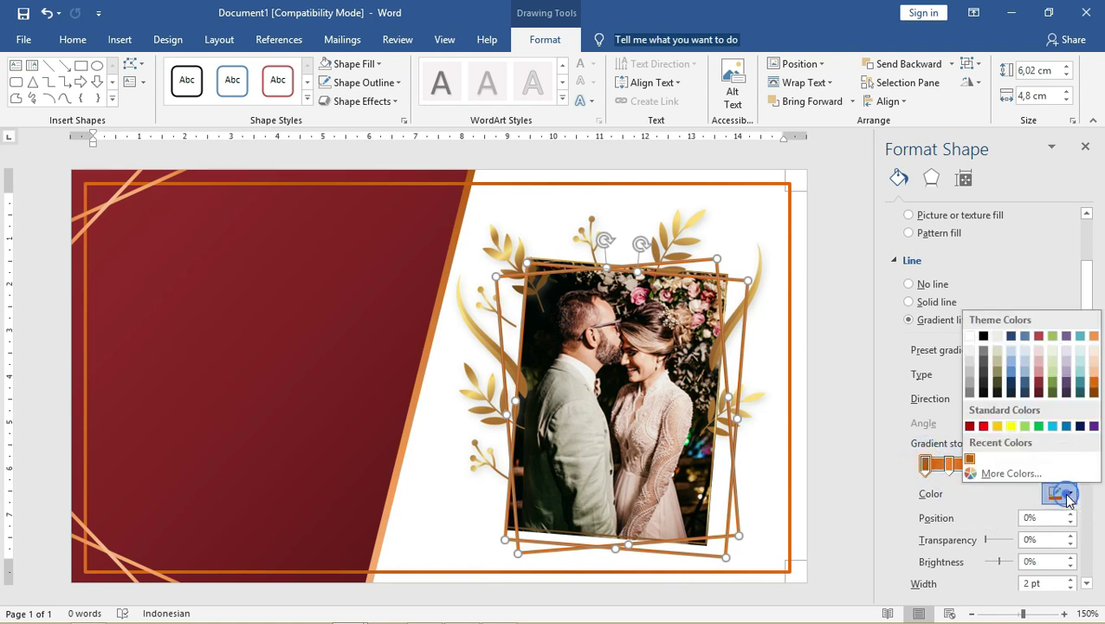
click(1011, 474)
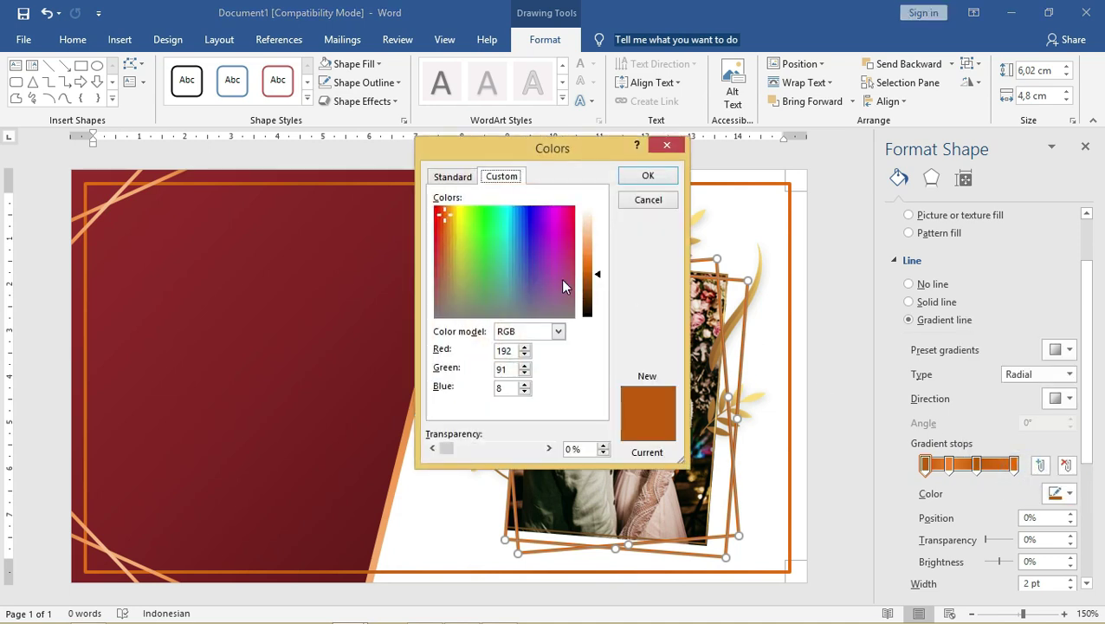
drag(441, 211, 453, 212)
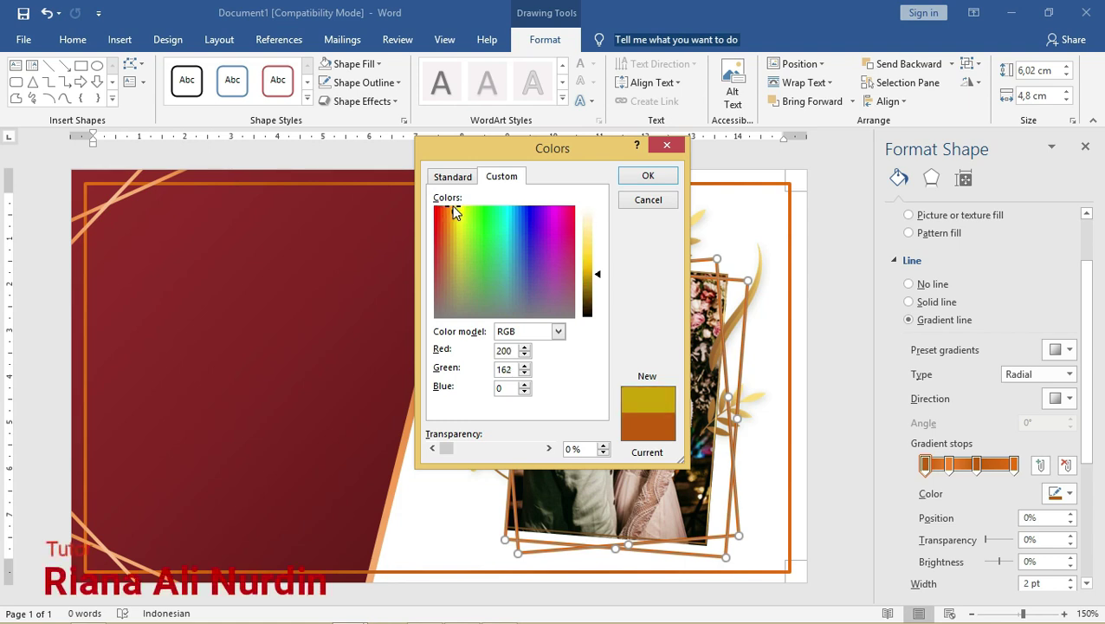
drag(597, 275, 596, 279)
mouse_move(449, 208)
mouse_down()
mouse_move(459, 208)
mouse_move(447, 204)
mouse_up()
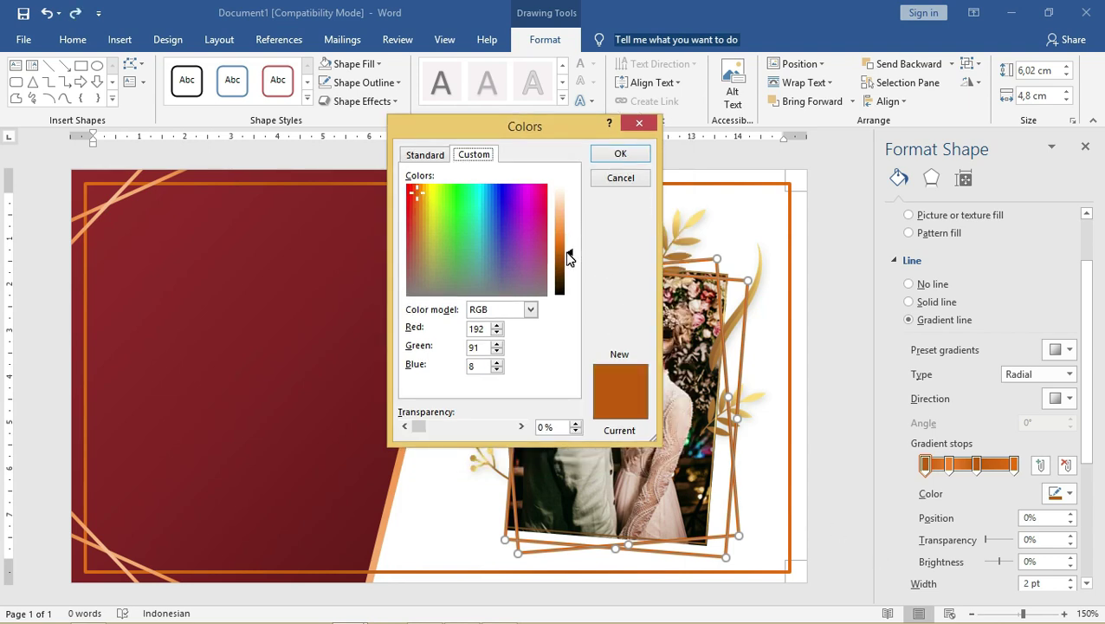
click(420, 192)
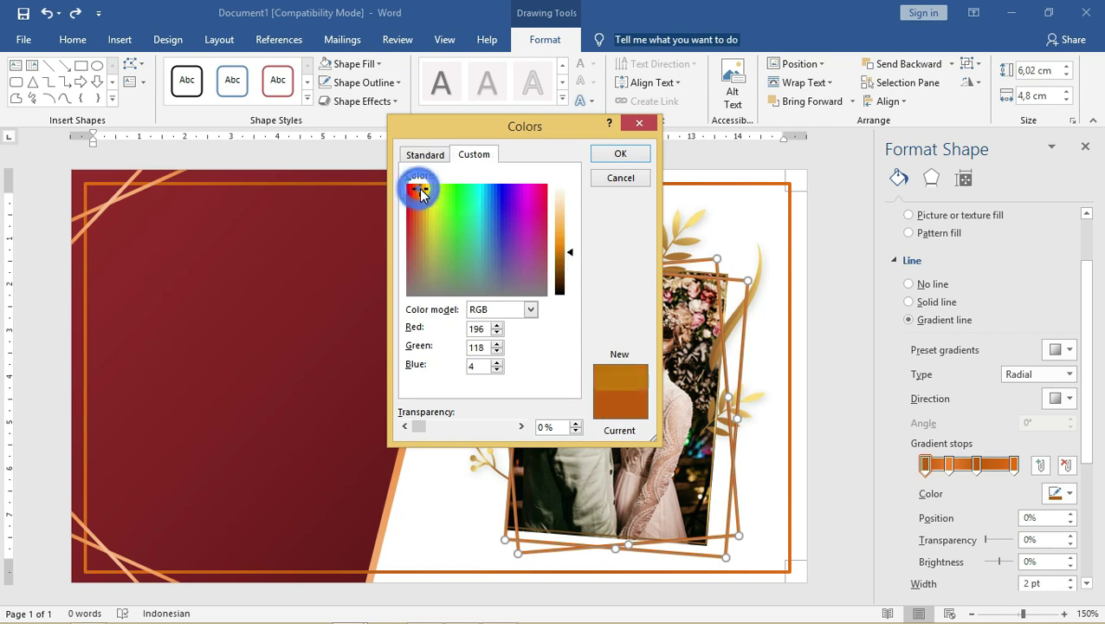
drag(571, 256, 571, 264)
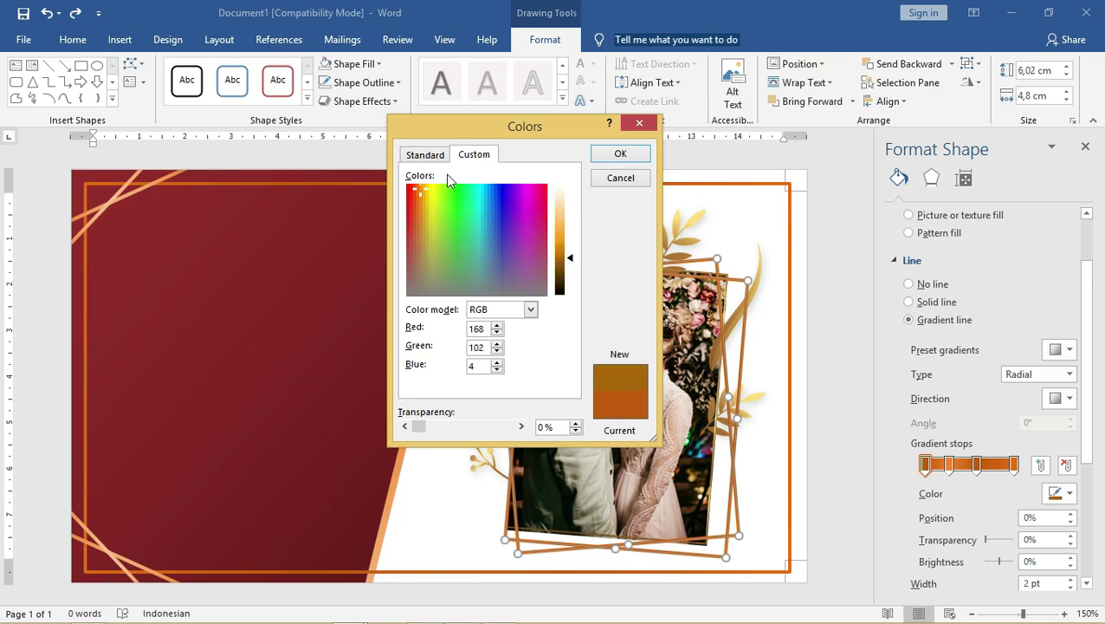
click(430, 154)
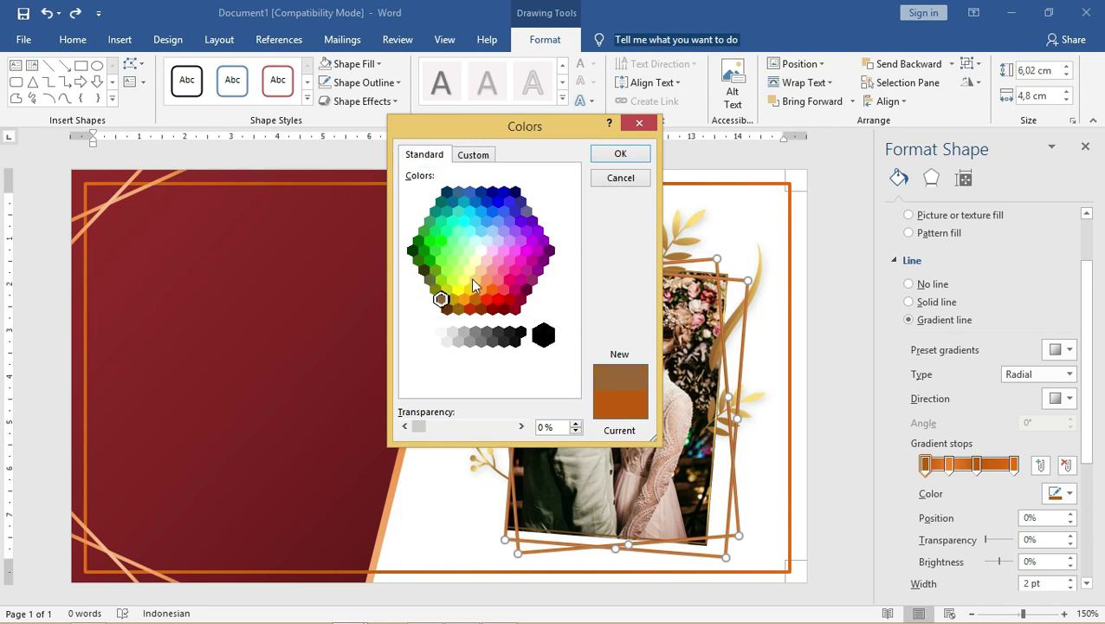
click(613, 153)
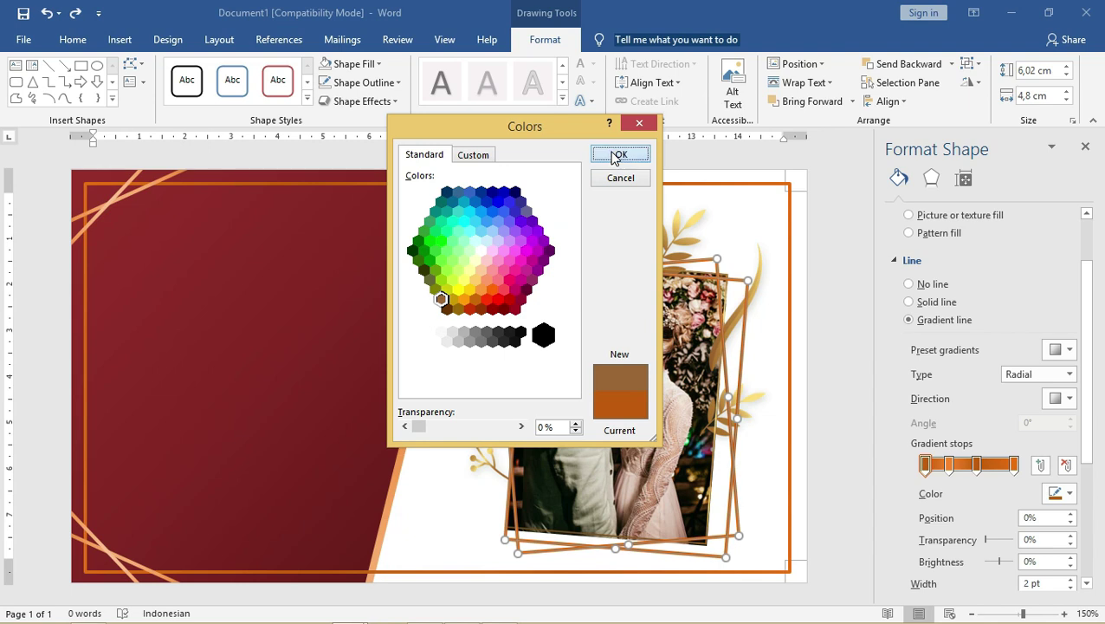
- Give the 56% gradient stop the recent golden colour and check the result
click(976, 465)
click(1067, 494)
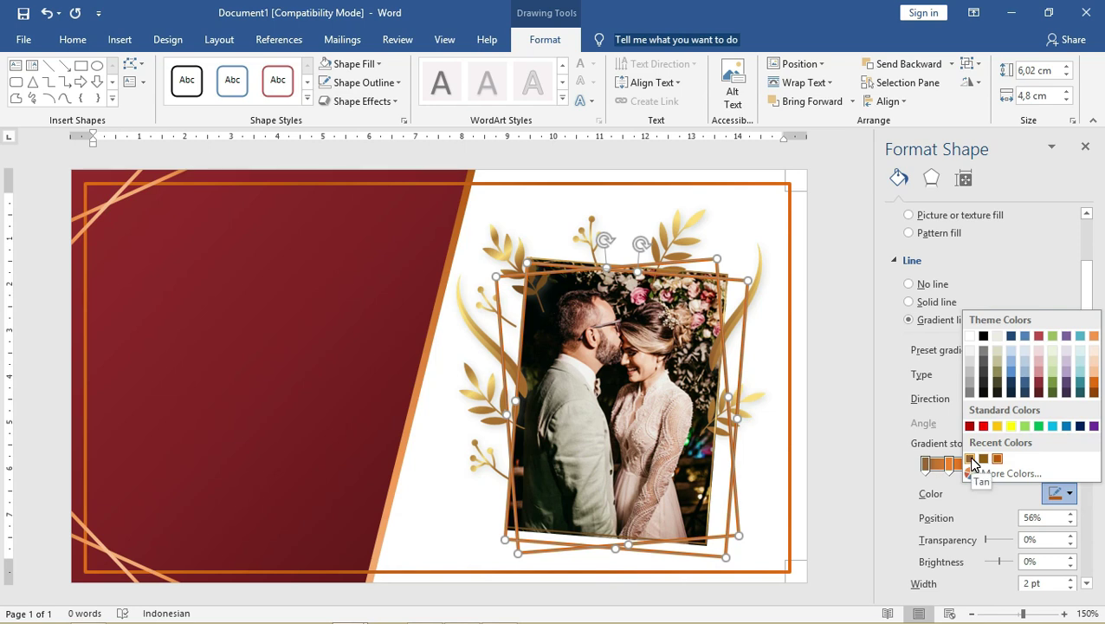
click(985, 461)
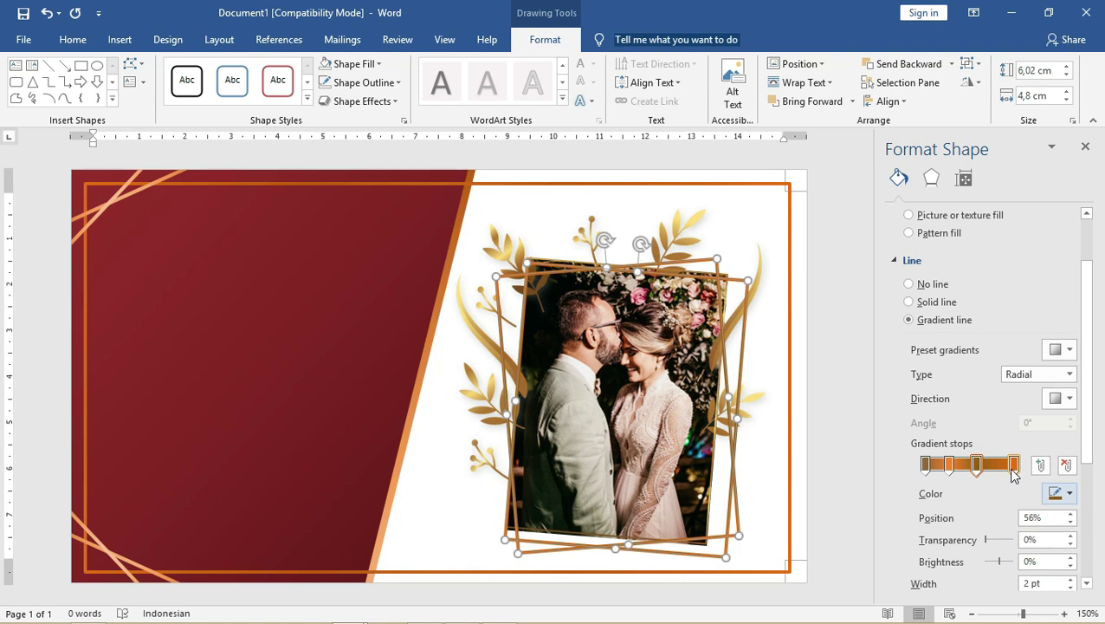
click(819, 309)
click(696, 261)
right_click(696, 261)
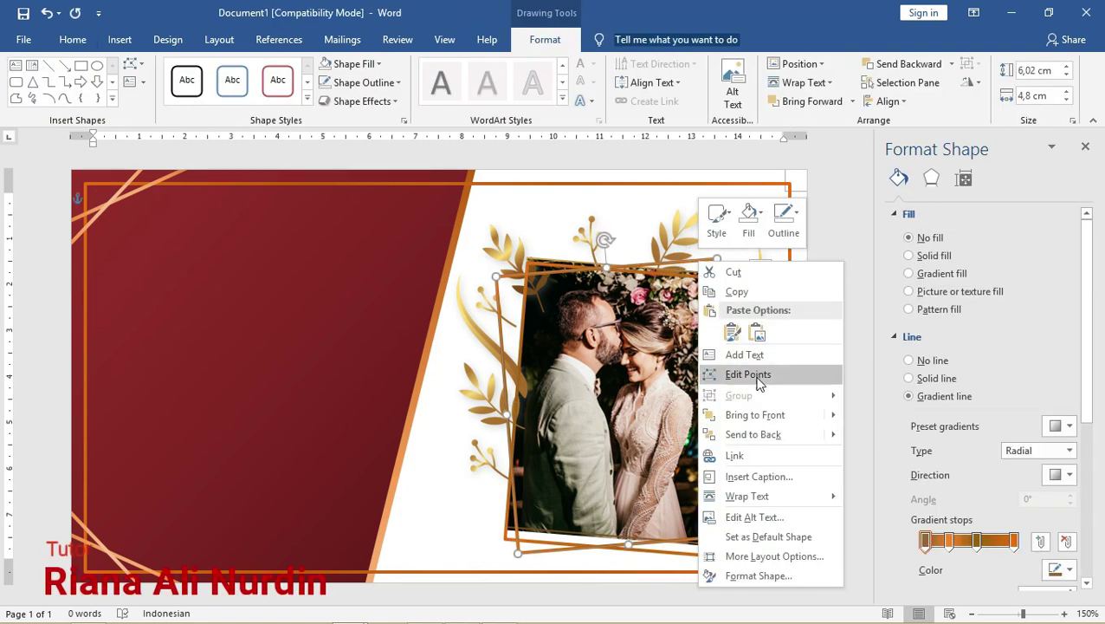
- Send the tan-brown frame to the back, behind the couple photo
click(787, 436)
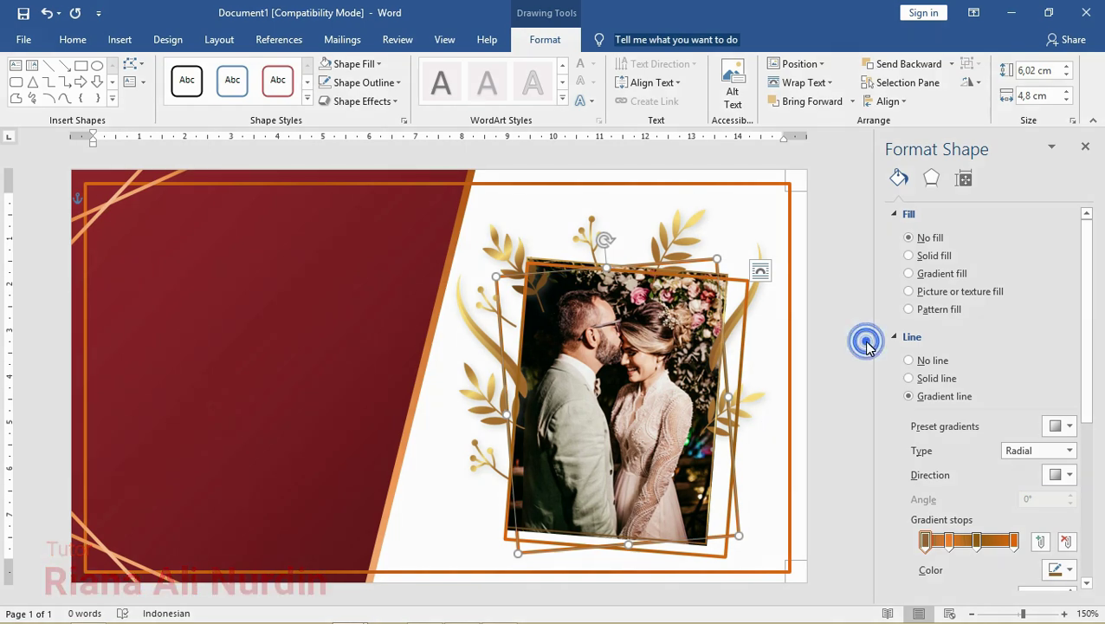
click(379, 303)
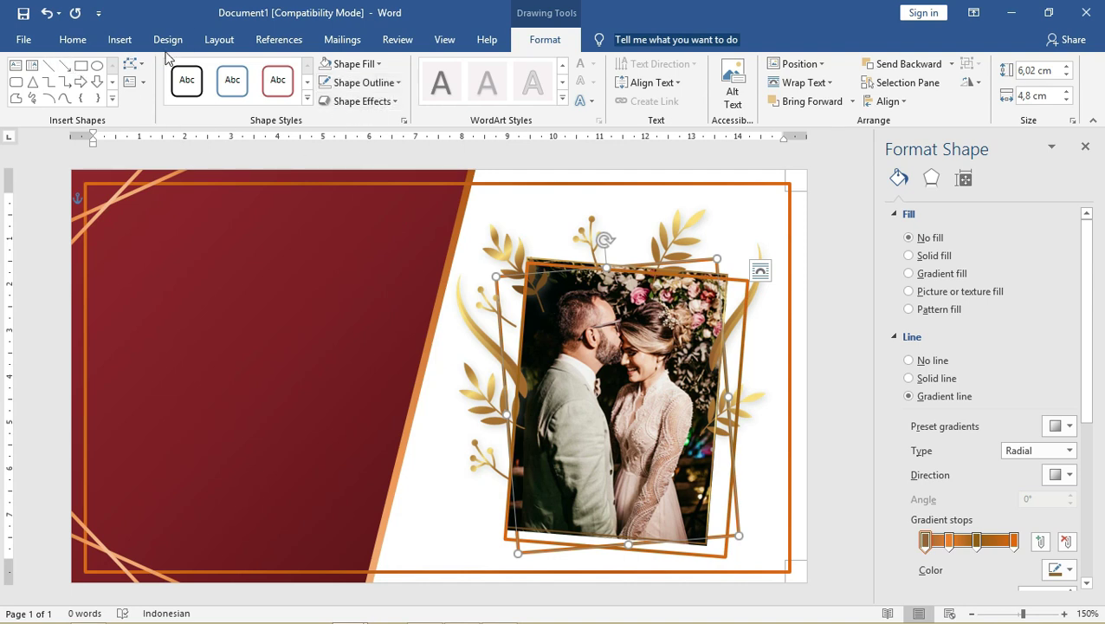
click(120, 40)
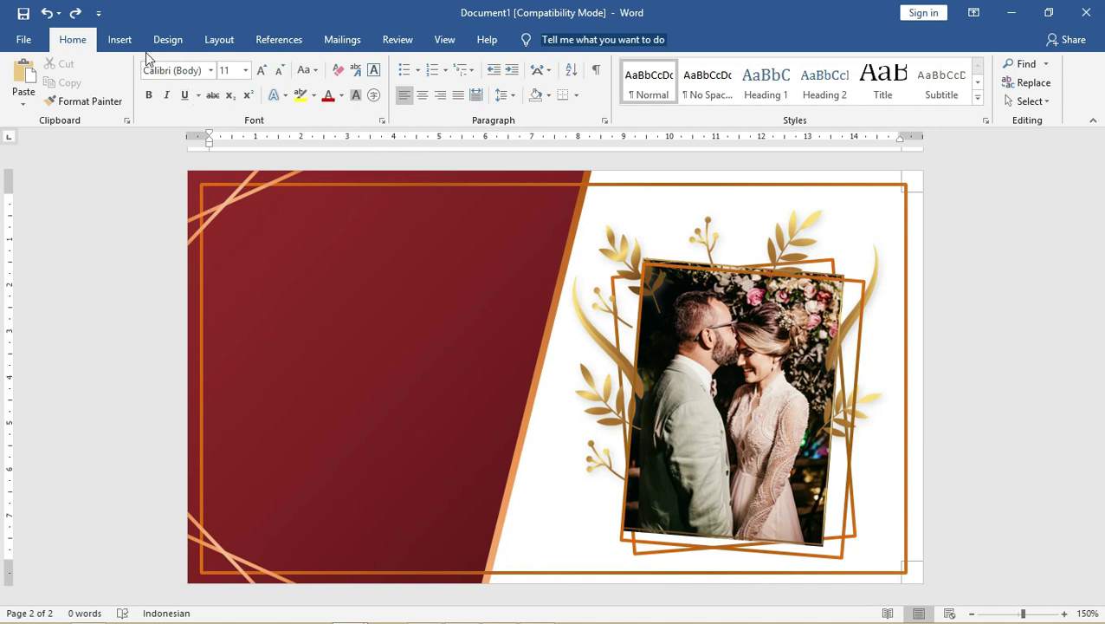
- Draw a text box of about 7.36 × 4.85 cm on the card's dark red left panel
click(124, 41)
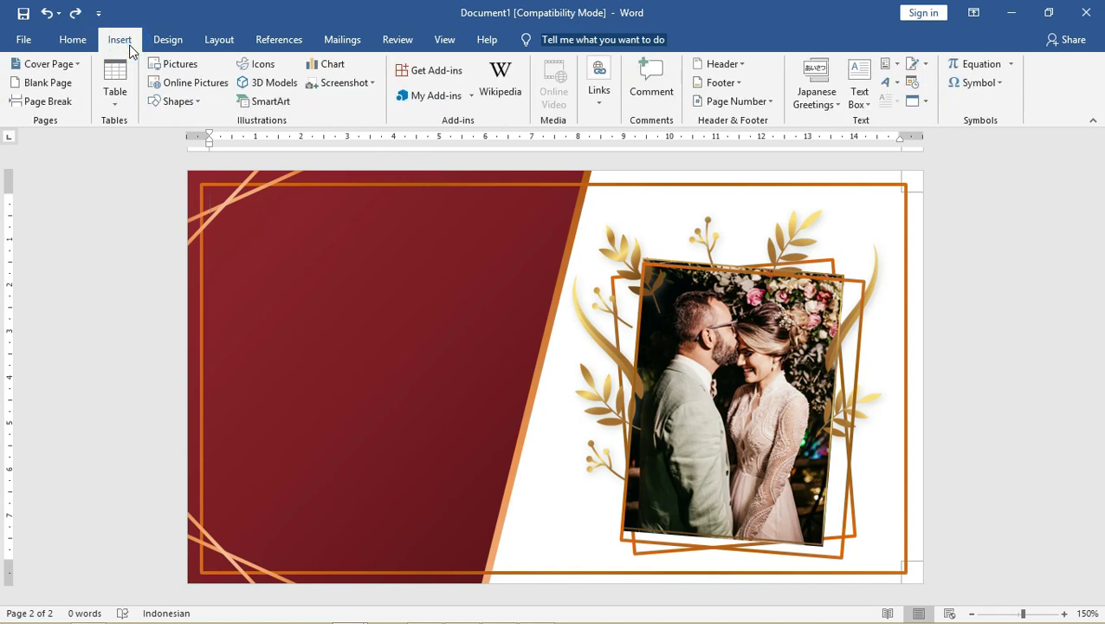
click(201, 103)
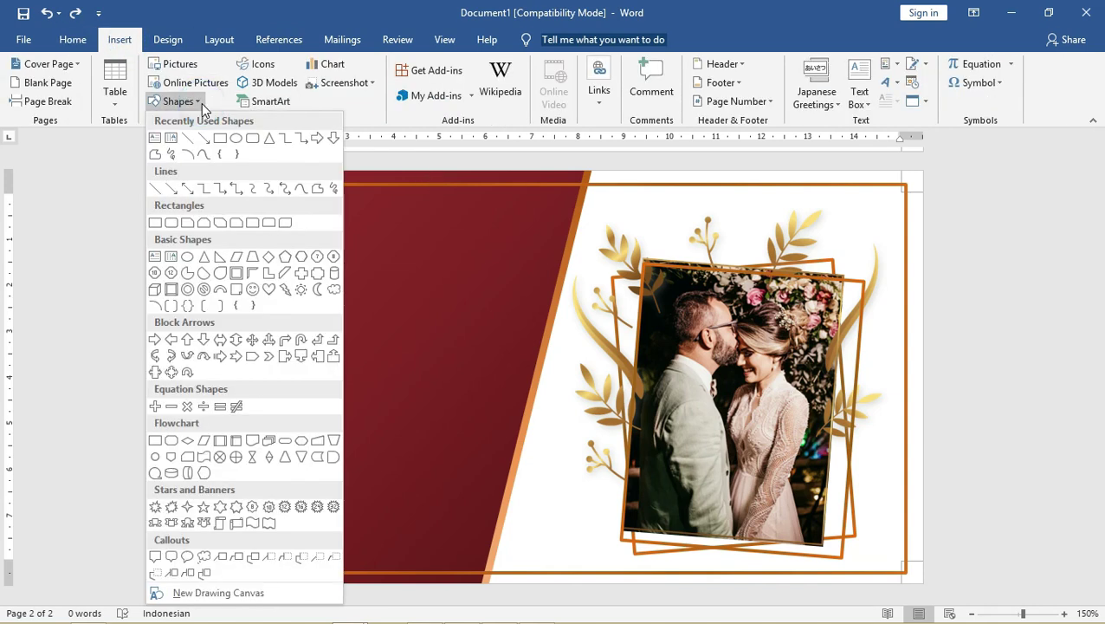
click(156, 142)
mouse_move(253, 211)
mouse_down()
mouse_move(444, 553)
mouse_move(483, 566)
mouse_move(477, 549)
mouse_up()
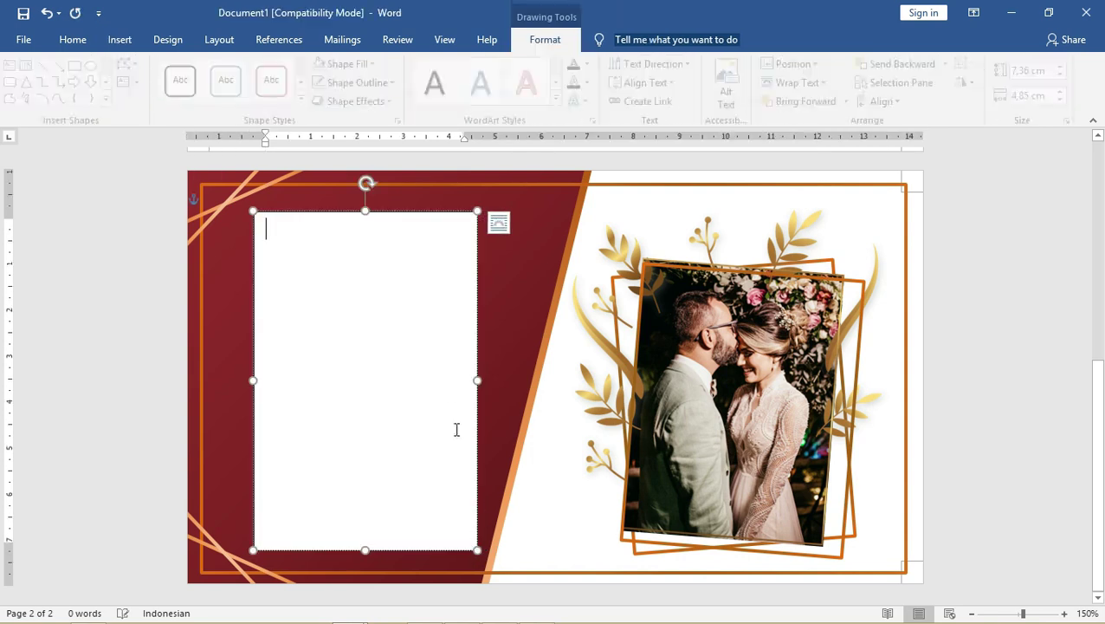
- Copy the 34-word invitation text from Notepad and paste it into the new text box
key(alt+Tab)
key(alt+Tab)
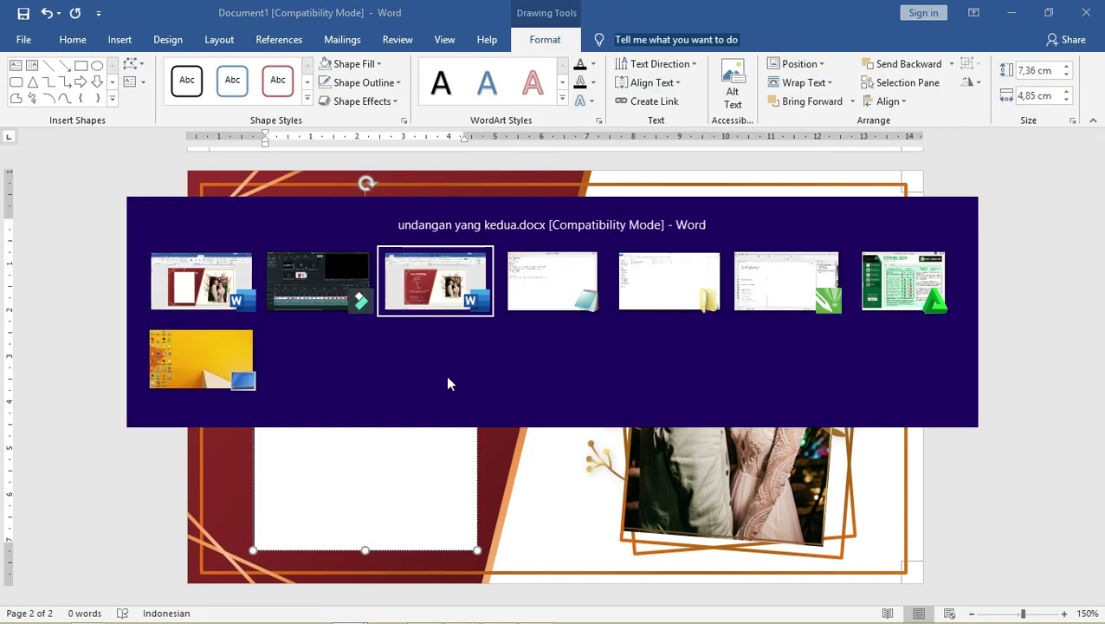
key(ctrl+a)
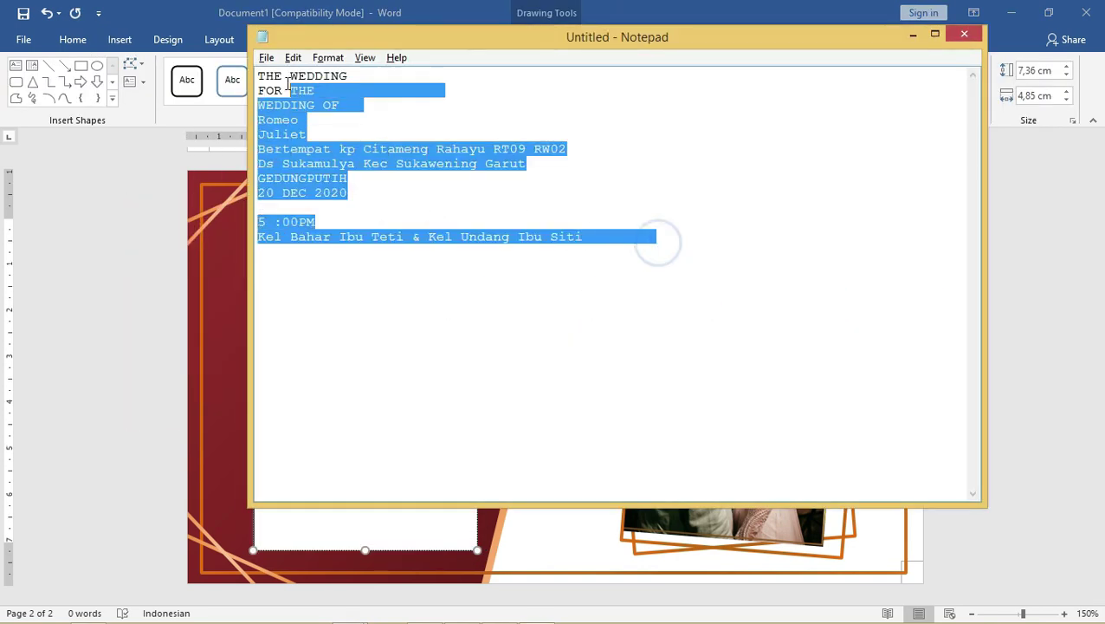
right_click(302, 127)
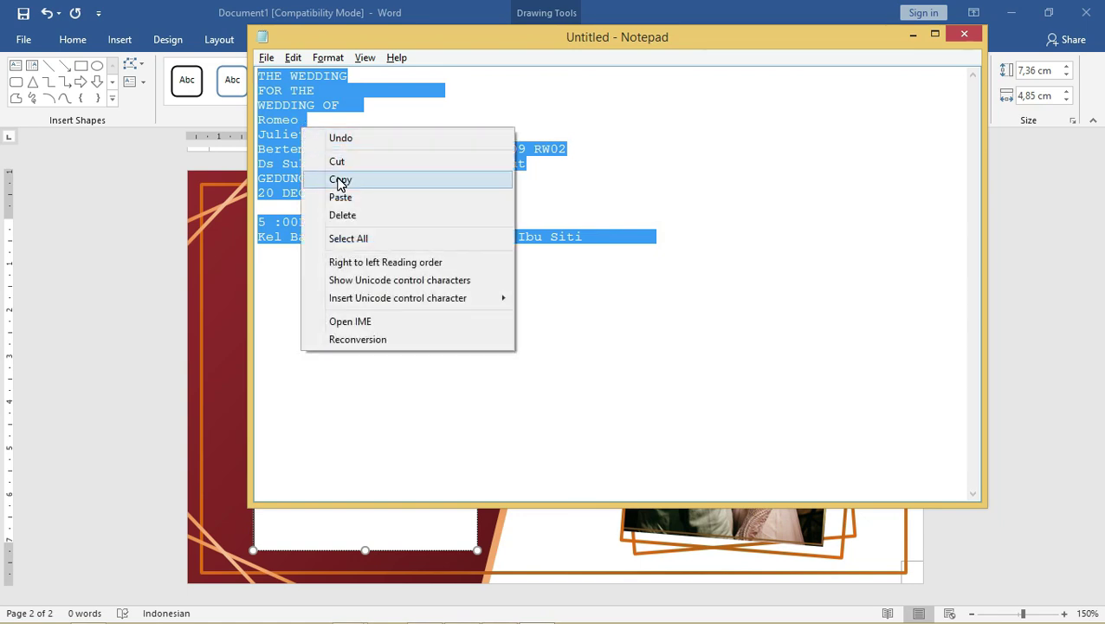
click(337, 178)
click(237, 302)
click(358, 299)
key(ctrl+v)
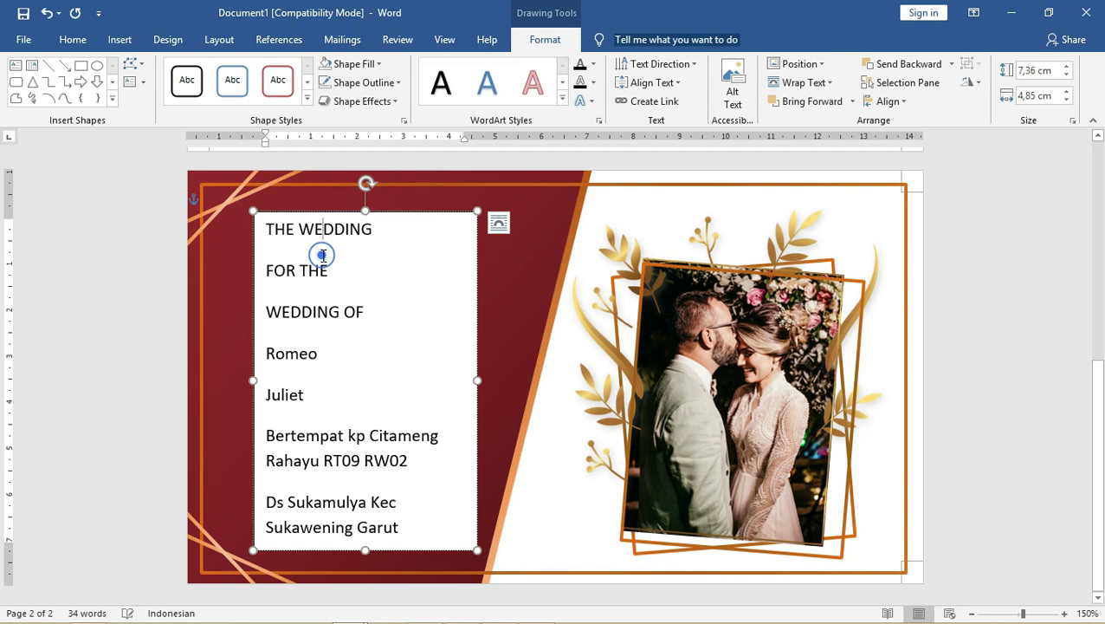
- Give the invitation text box no fill and no outline
key(ctrl+a)
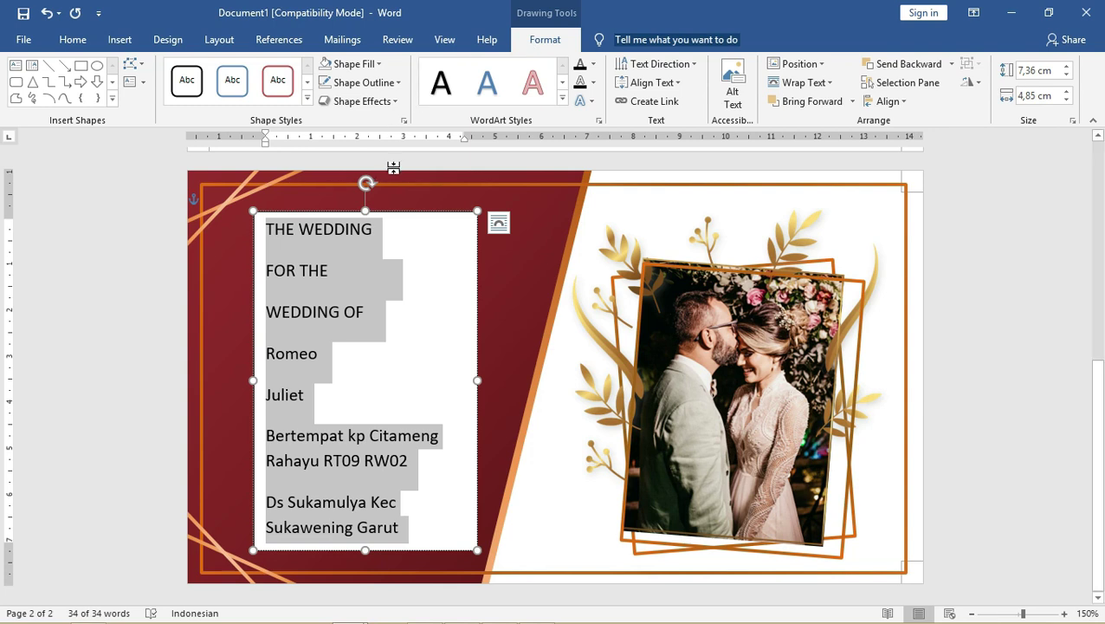
click(355, 66)
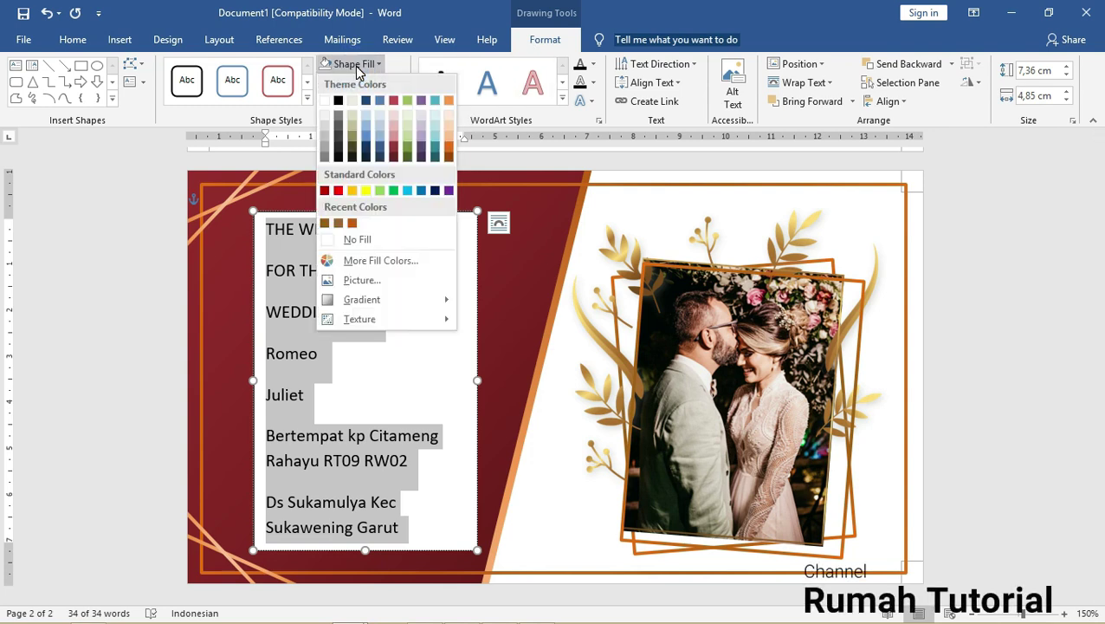
click(371, 240)
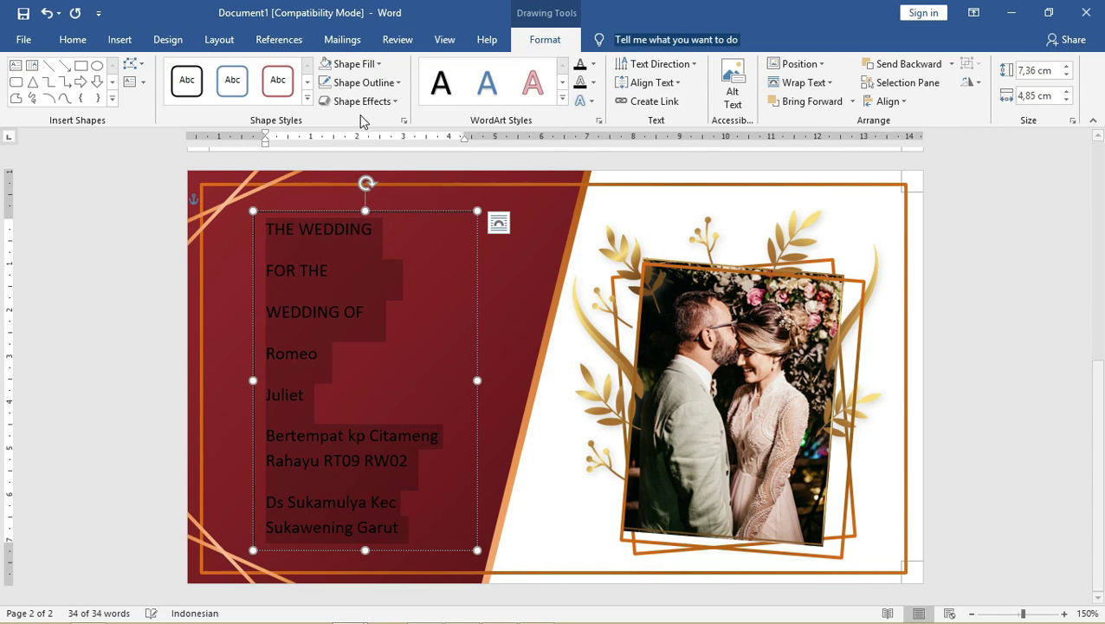
click(357, 82)
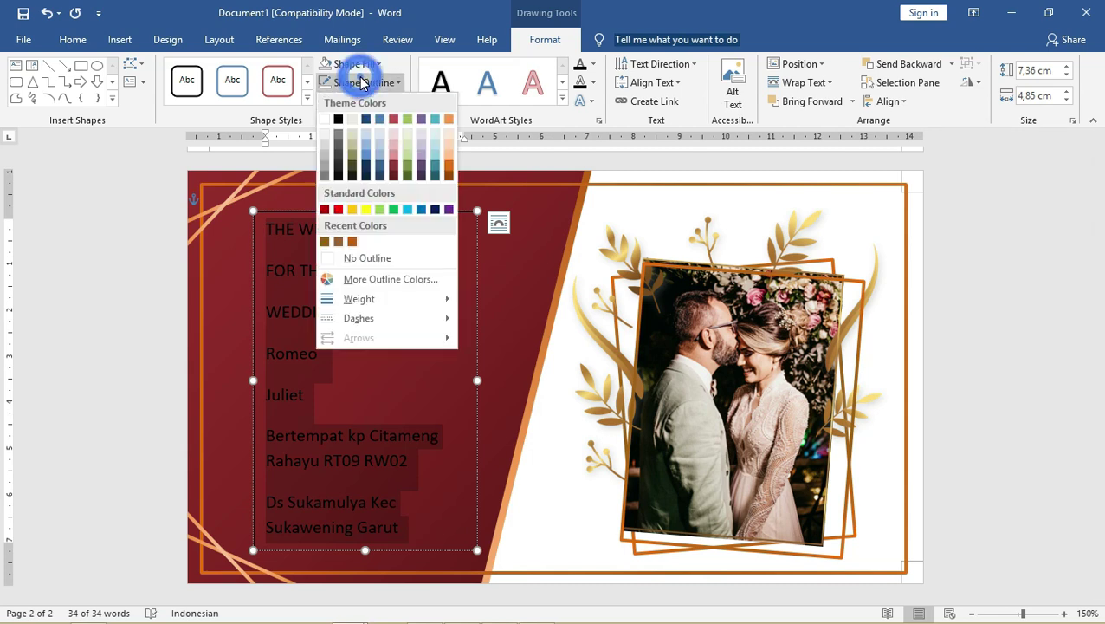
click(381, 257)
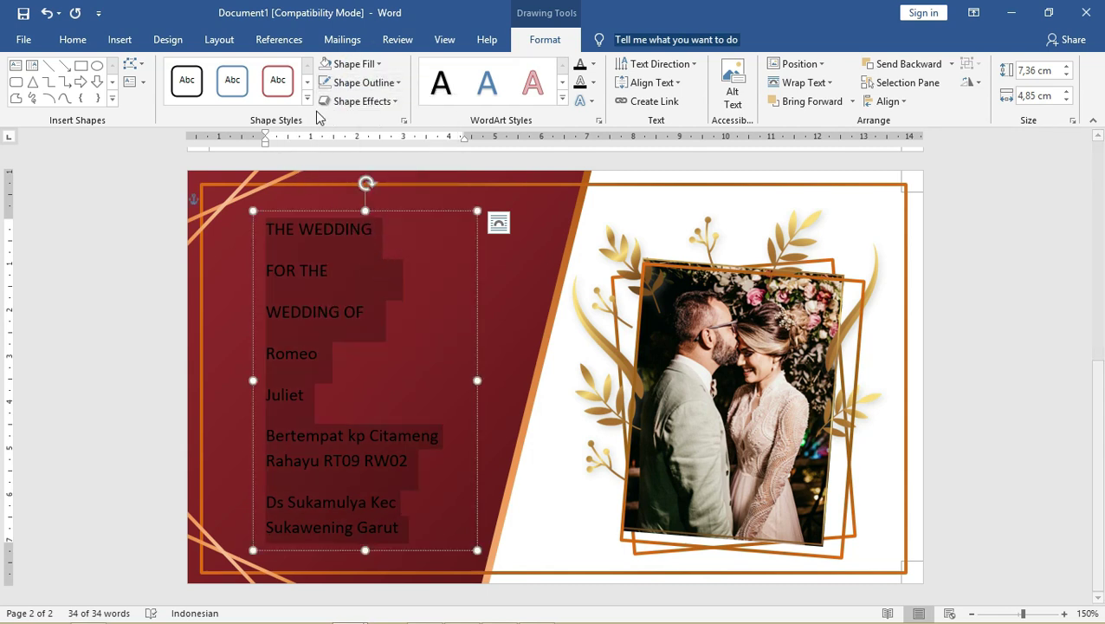
- Make the invitation text white
click(72, 39)
click(342, 97)
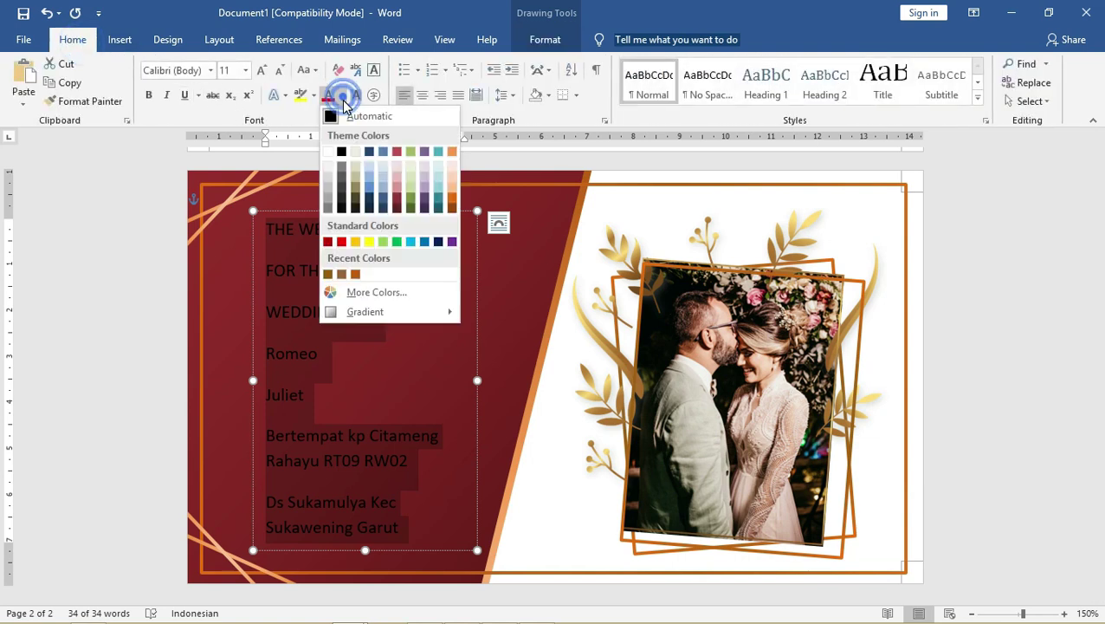
click(328, 152)
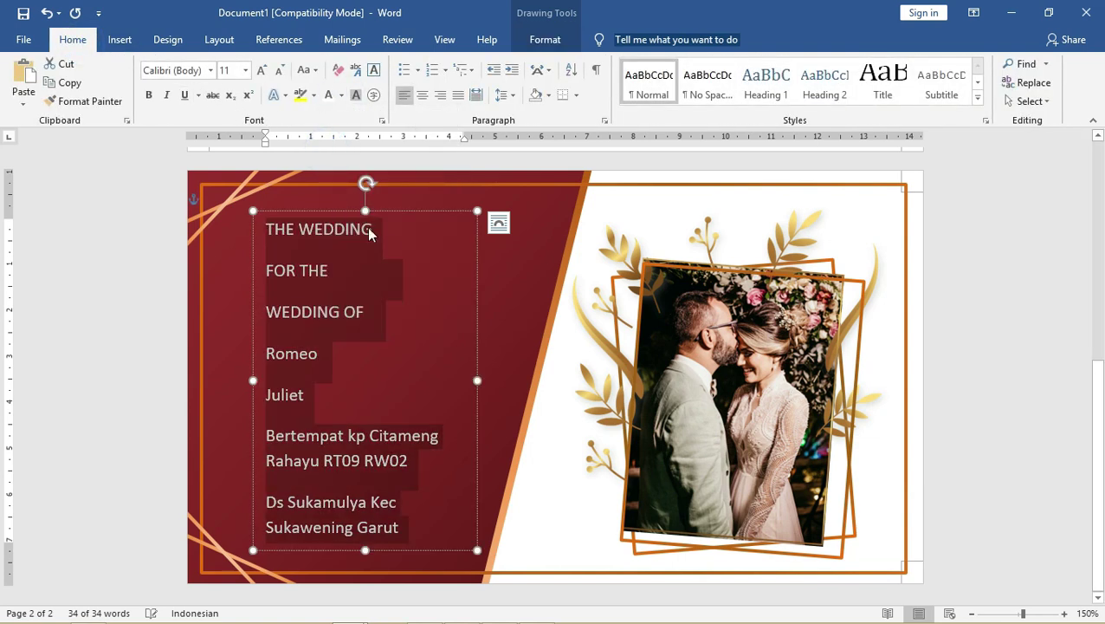
- Move the text box over the photo and place a copy back on the red panel
drag(395, 212, 286, 232)
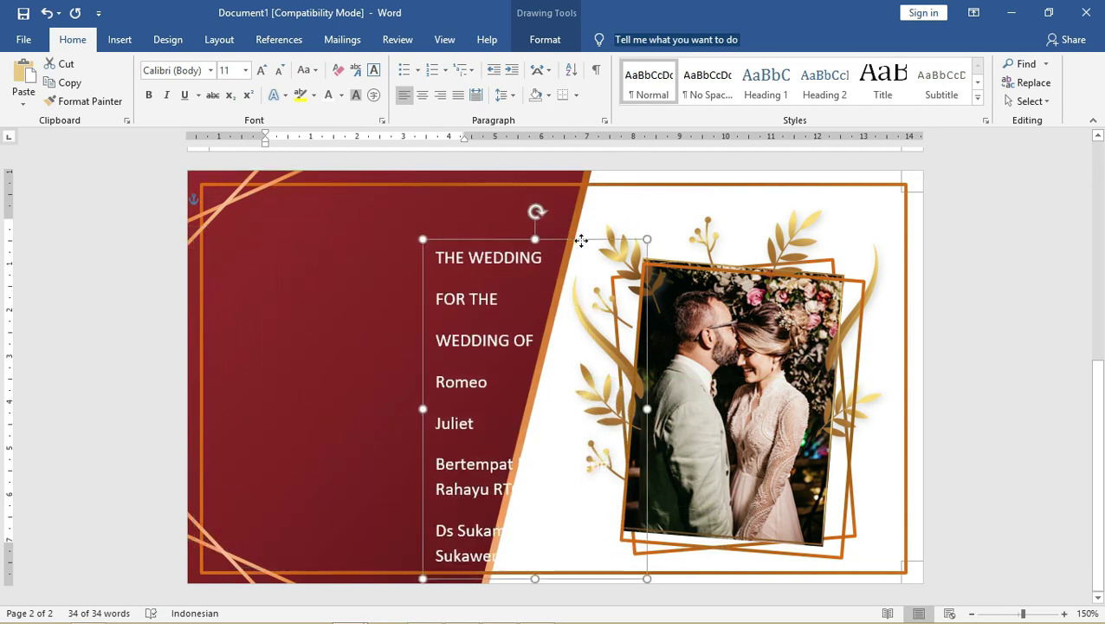
drag(286, 232, 660, 215)
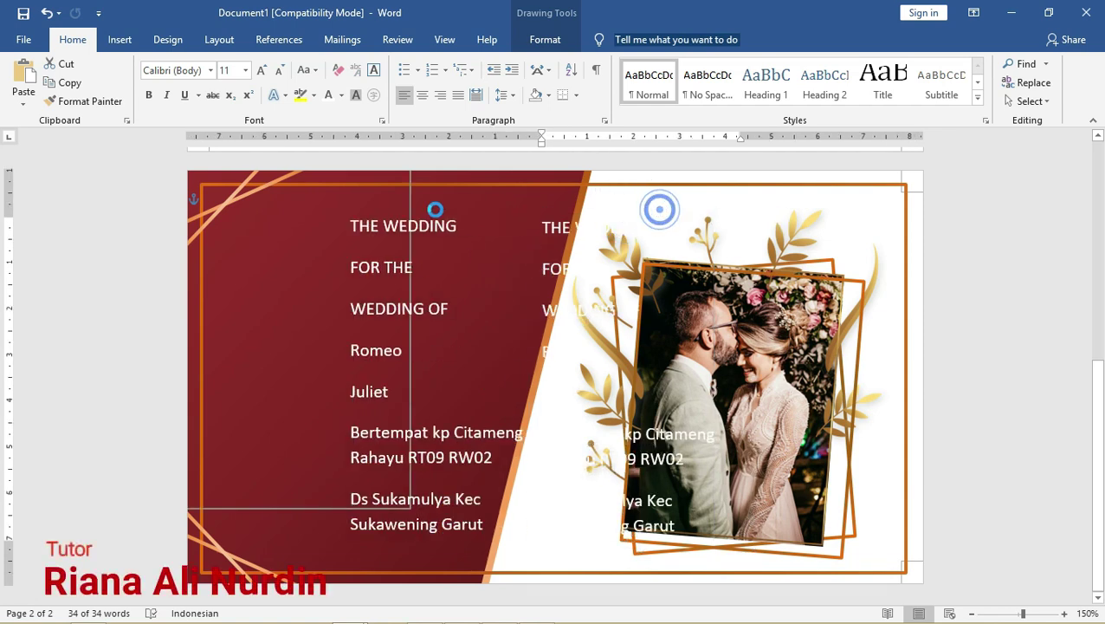
drag(663, 218, 394, 216)
- Select the THE WEDDING line in the left text box
click(342, 229)
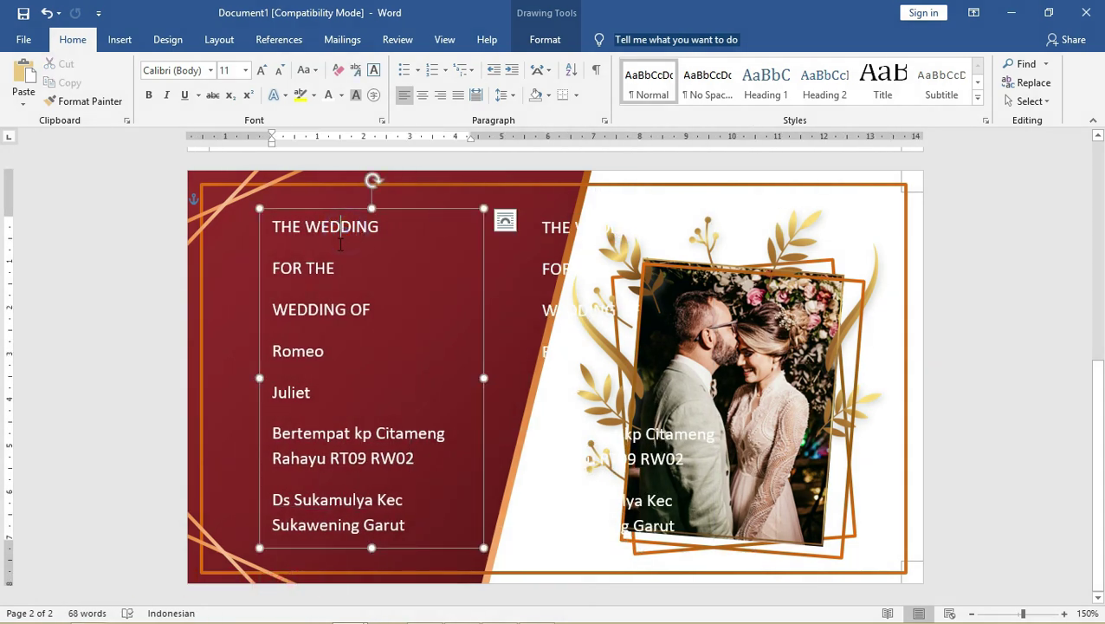
click(305, 269)
drag(273, 224, 386, 228)
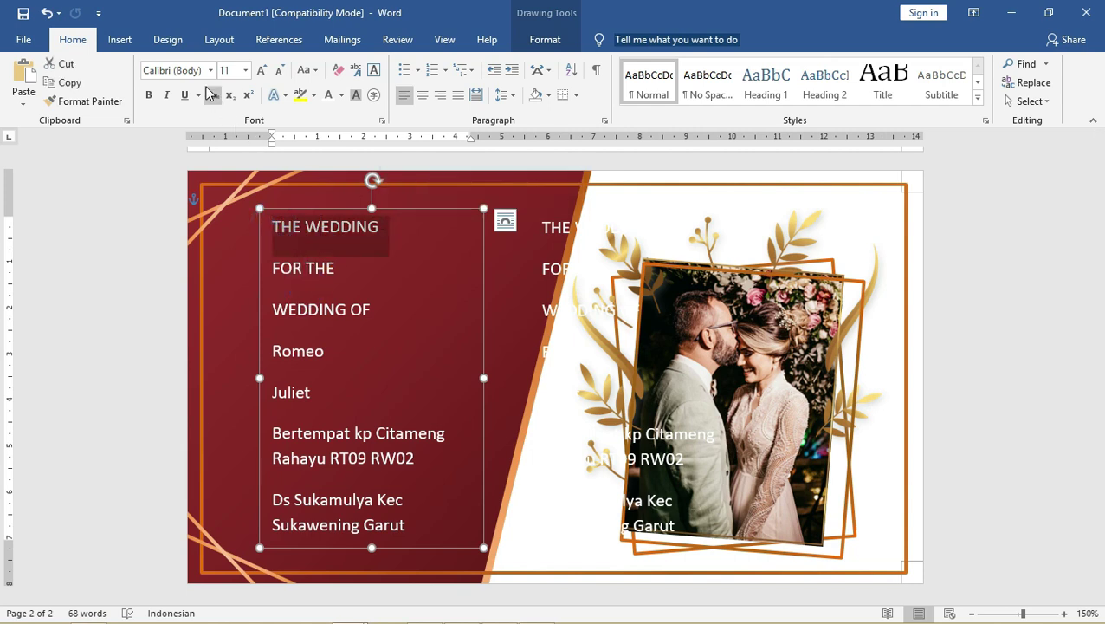
- Set the THE WEDDING heading line to Bree Serif at 14 pt
click(317, 227)
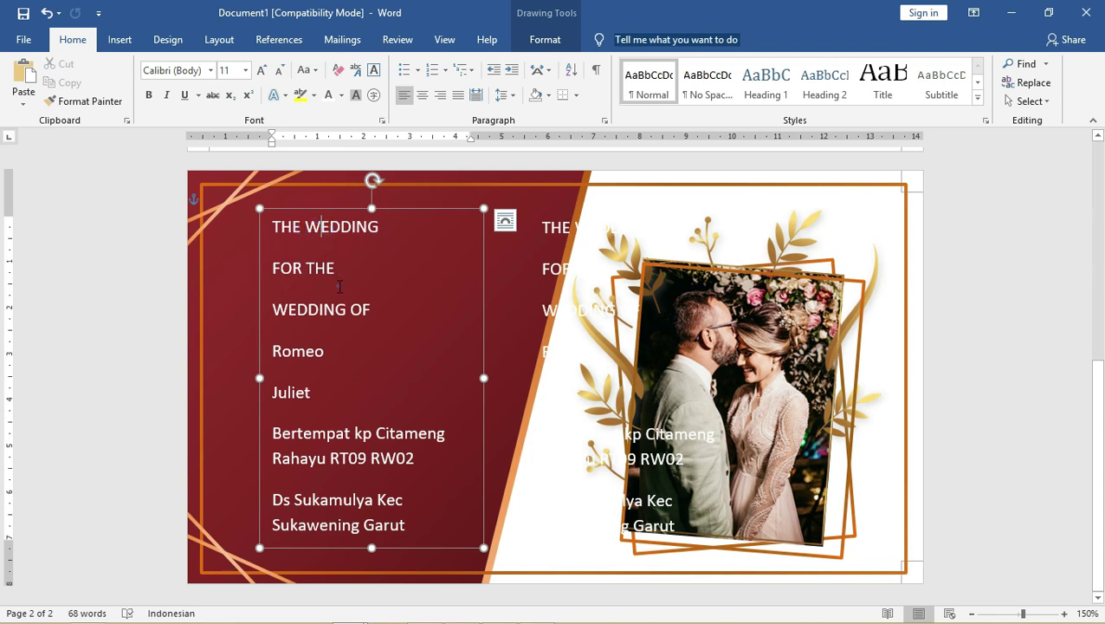
shift+click(395, 309)
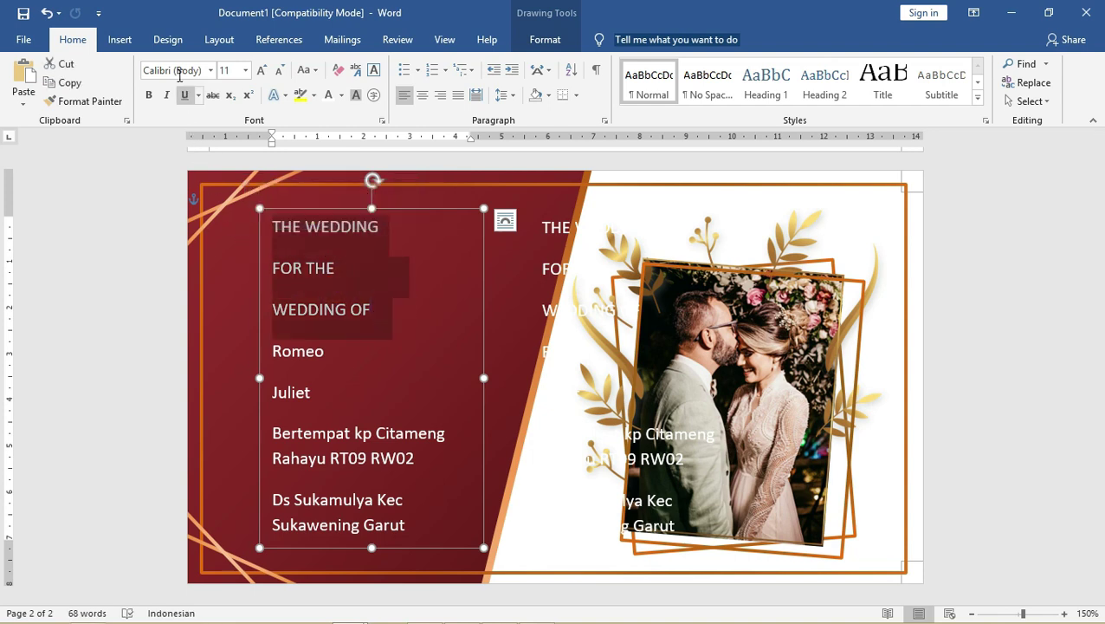
click(368, 264)
triple_click(408, 227)
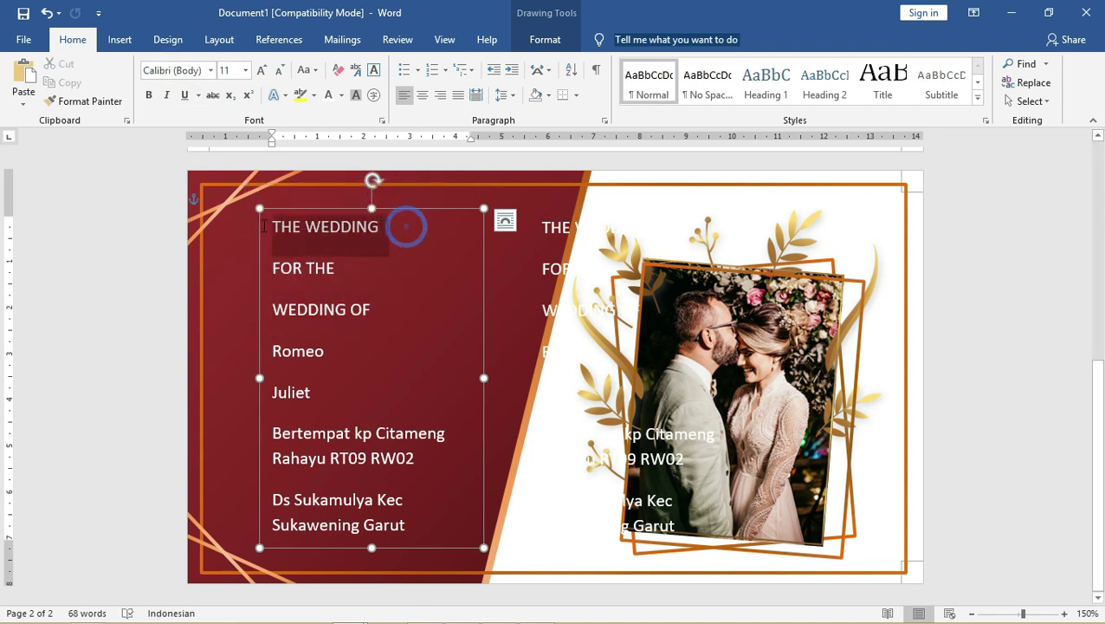
click(182, 71)
text(B)
key(Return)
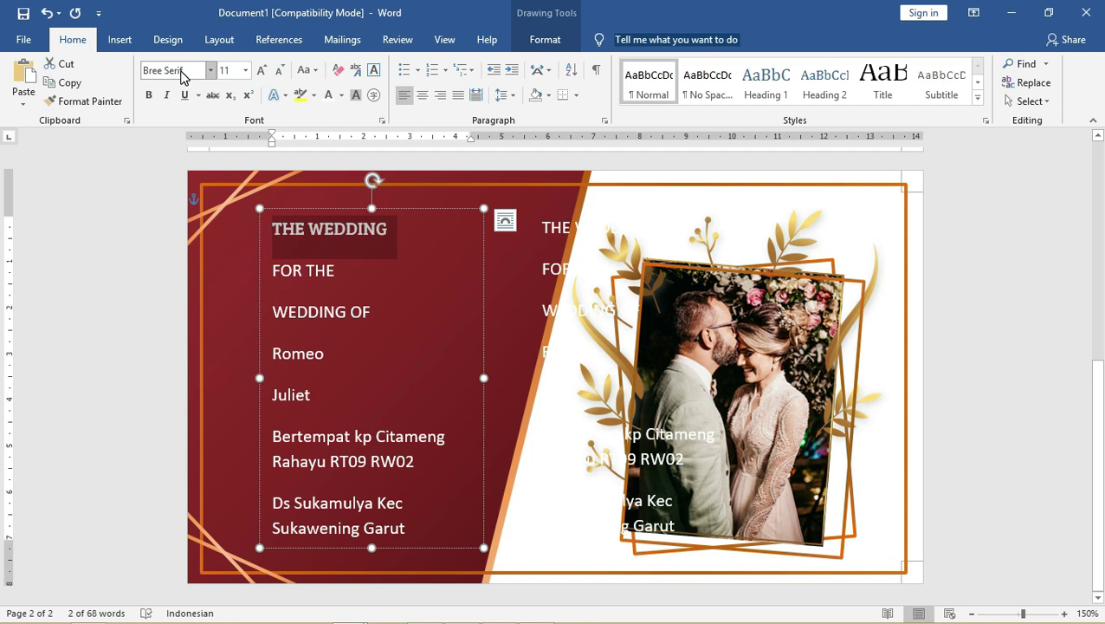
key(ctrl+shift+period)
key(ctrl+shift+period)
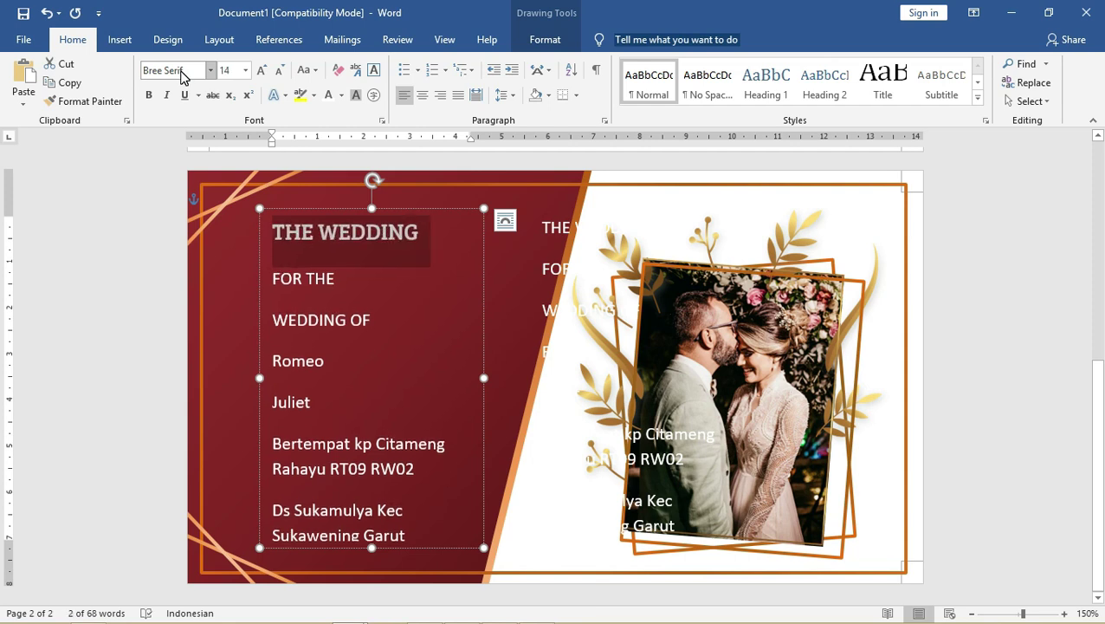
- Select the FOR THE and WEDDING OF lines
click(294, 281)
click(381, 319)
drag(383, 309, 272, 276)
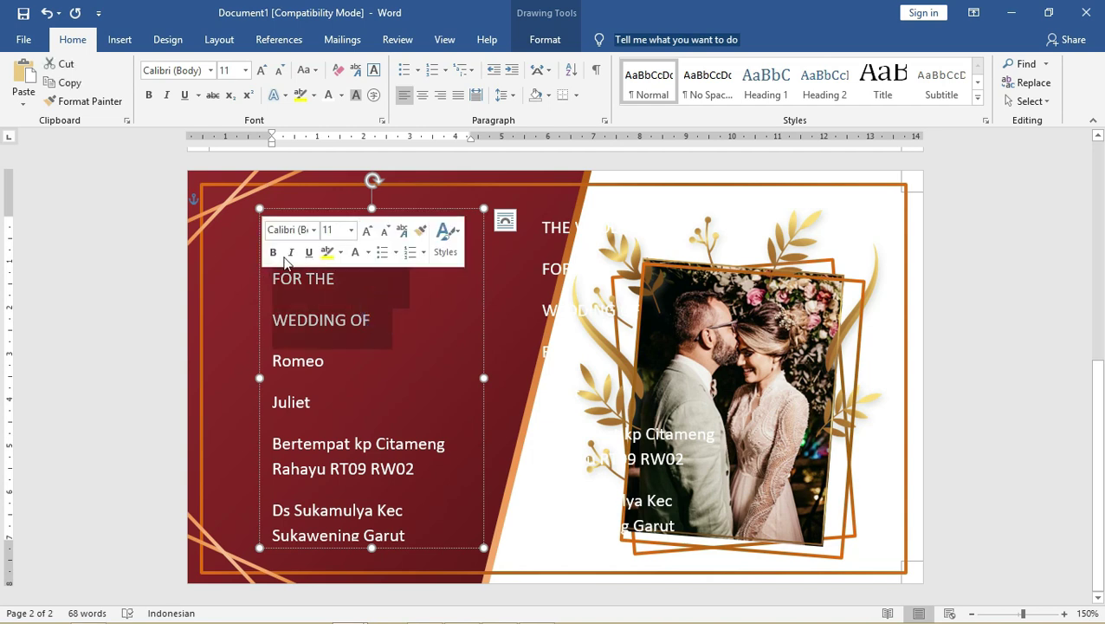
- Set 1.0 line spacing and remove space after paragraph for the THE WEDDING through WEDDING OF lines
click(502, 95)
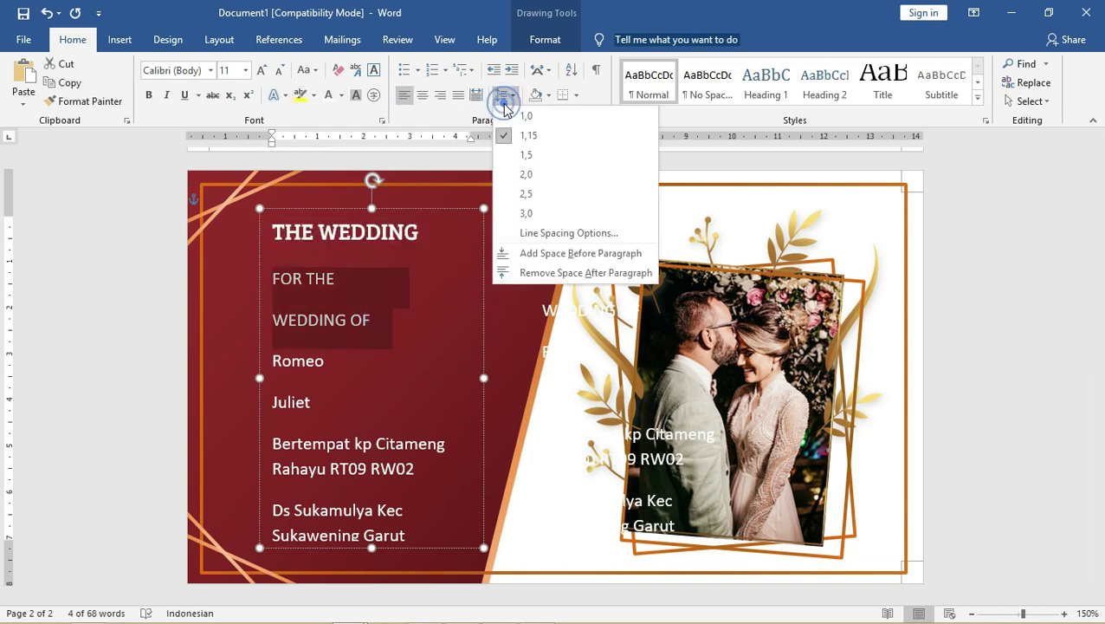
click(524, 116)
click(503, 95)
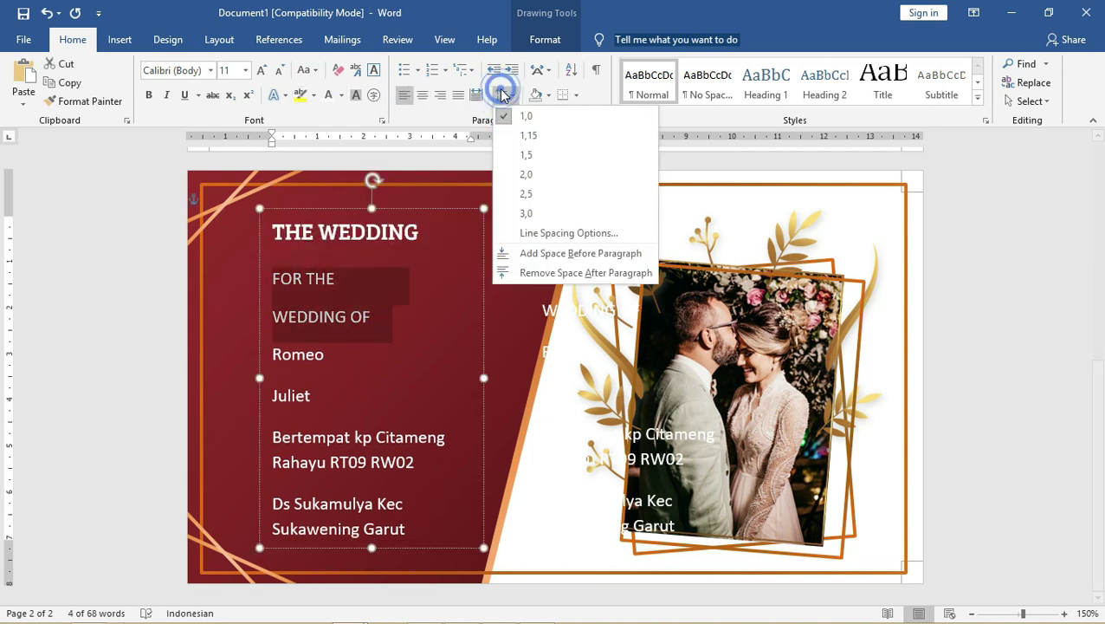
click(592, 275)
click(385, 301)
click(305, 247)
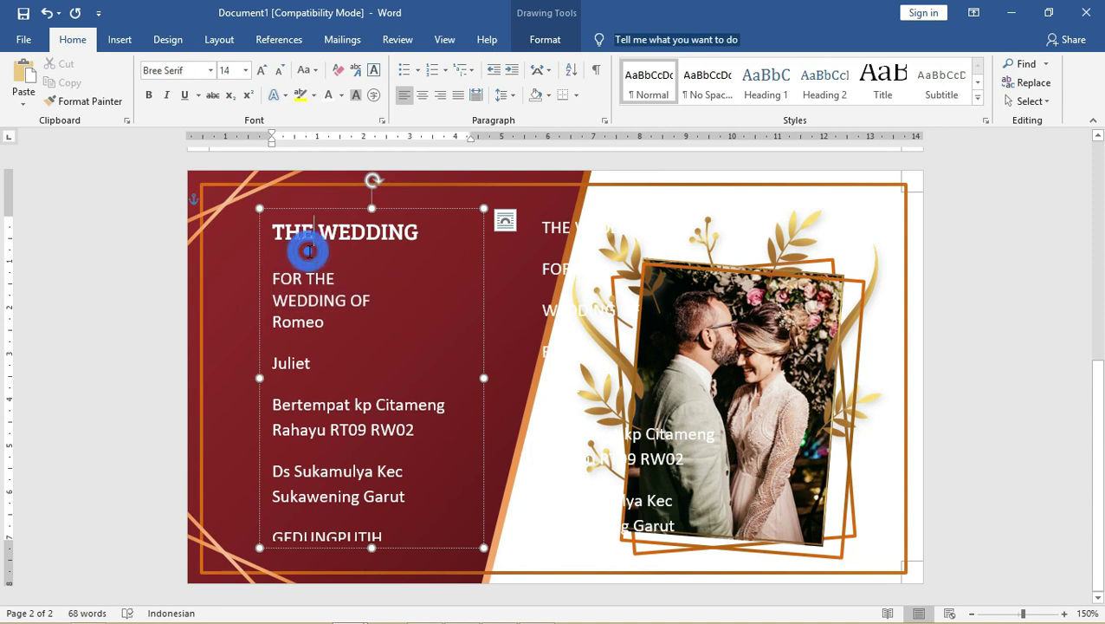
drag(390, 297, 275, 241)
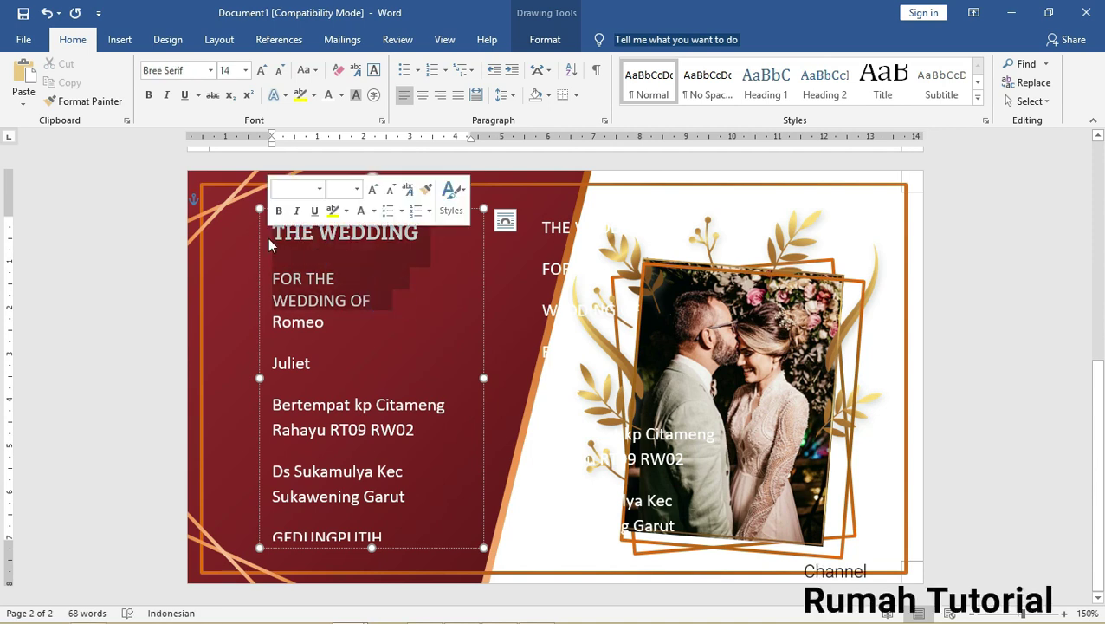
click(502, 94)
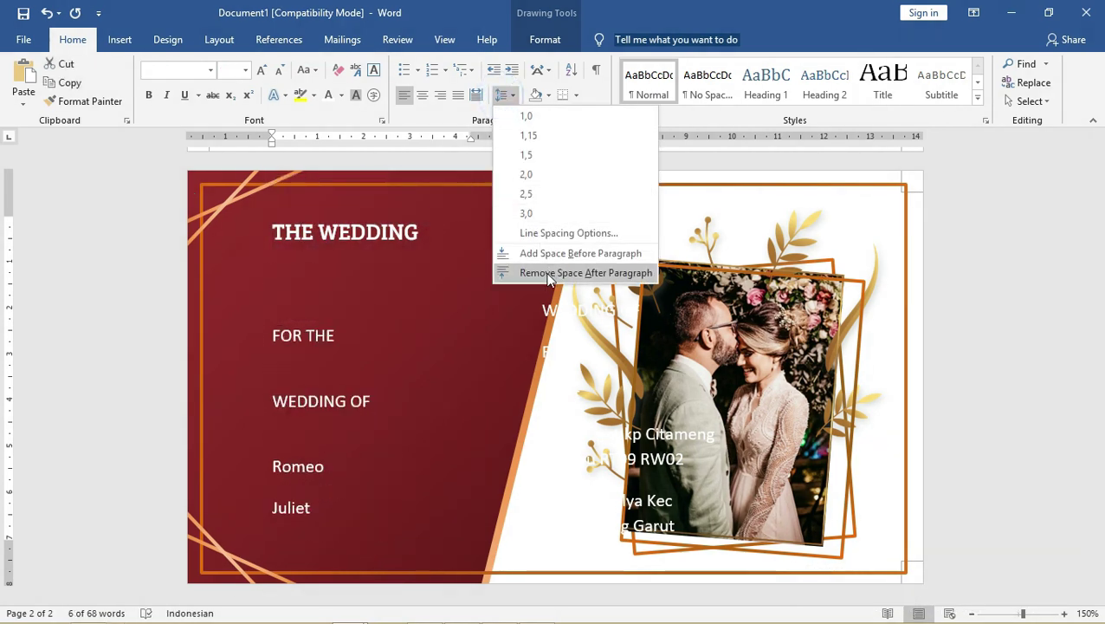
click(586, 273)
- Add a new & line after Romeo and remove spacing between the Romeo, &, Juliet lines
click(398, 292)
click(323, 315)
key(Return)
text(&)
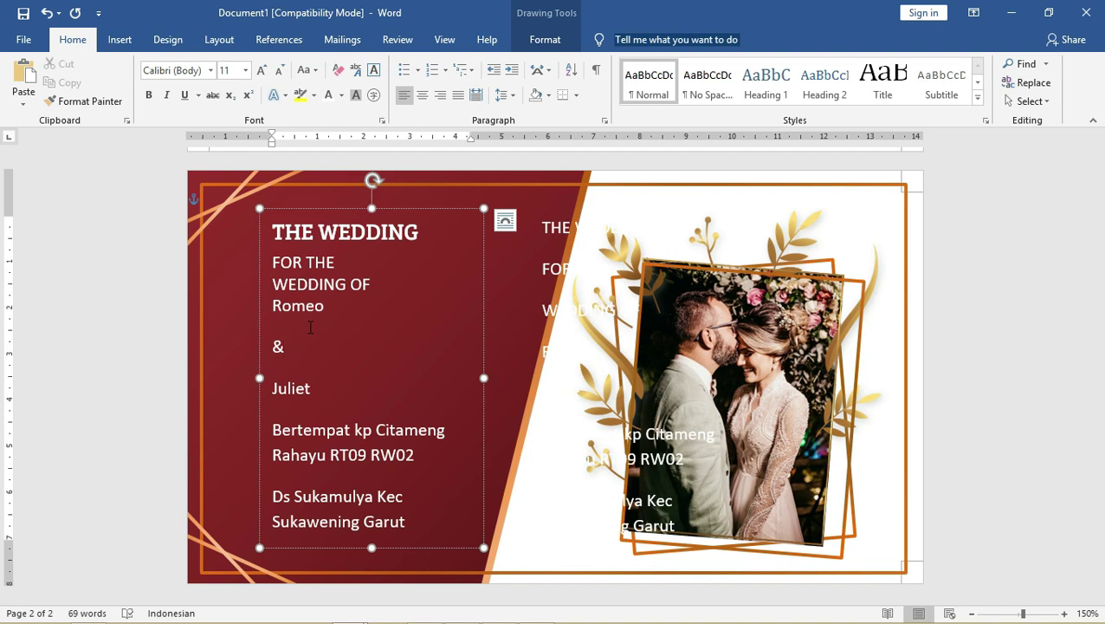
drag(323, 395, 270, 303)
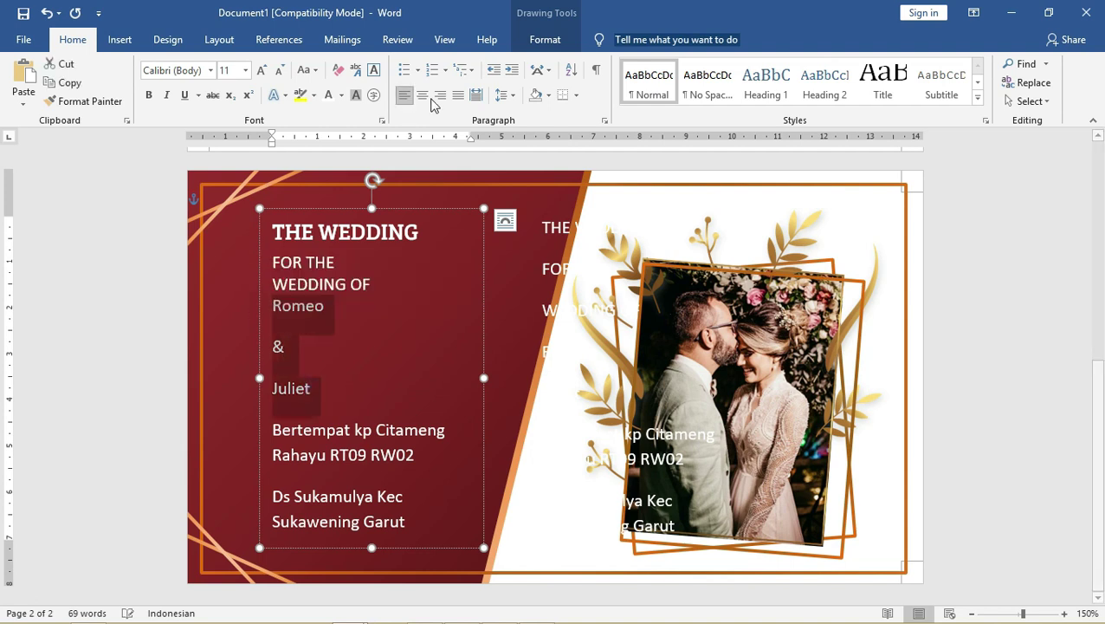
click(503, 94)
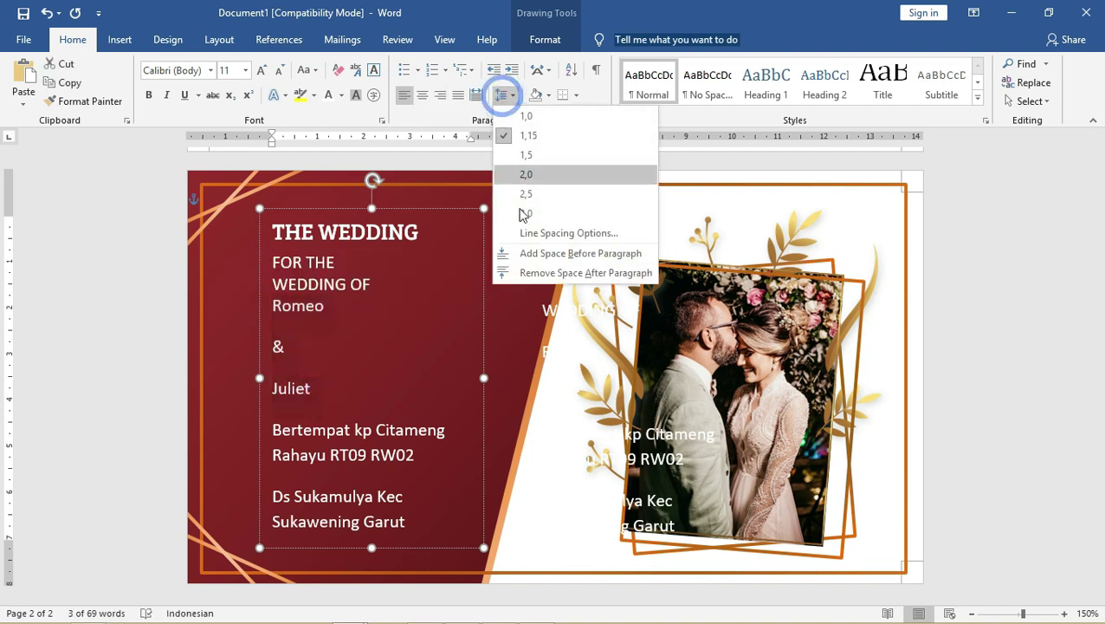
click(549, 273)
- Add a blank line after WEDDING OF and centre the three heading lines
click(382, 284)
key(Return)
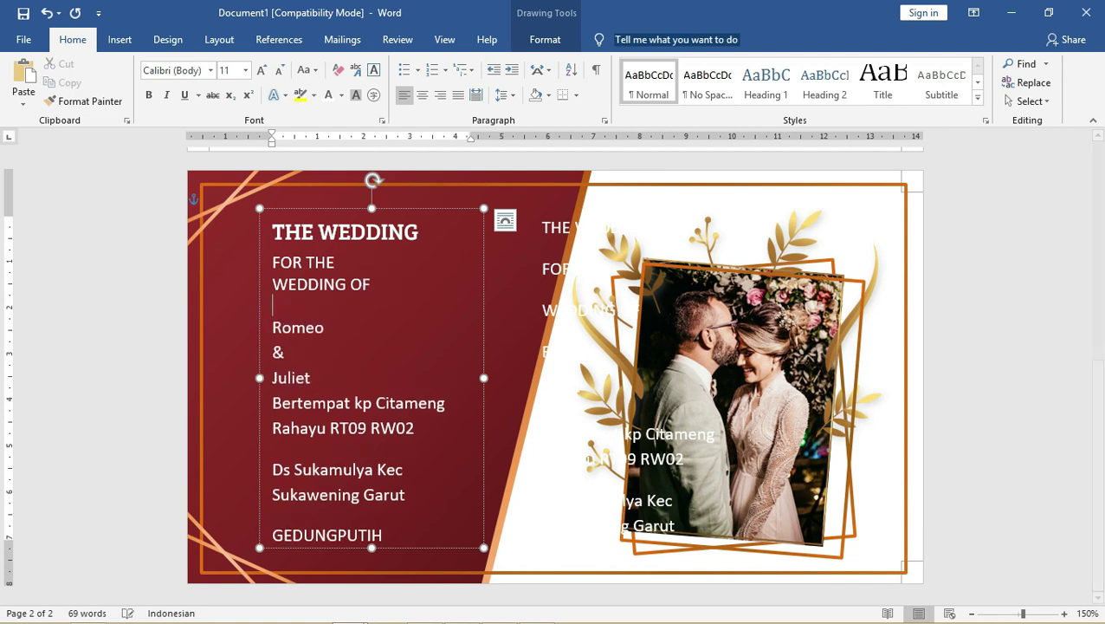
drag(379, 283, 264, 232)
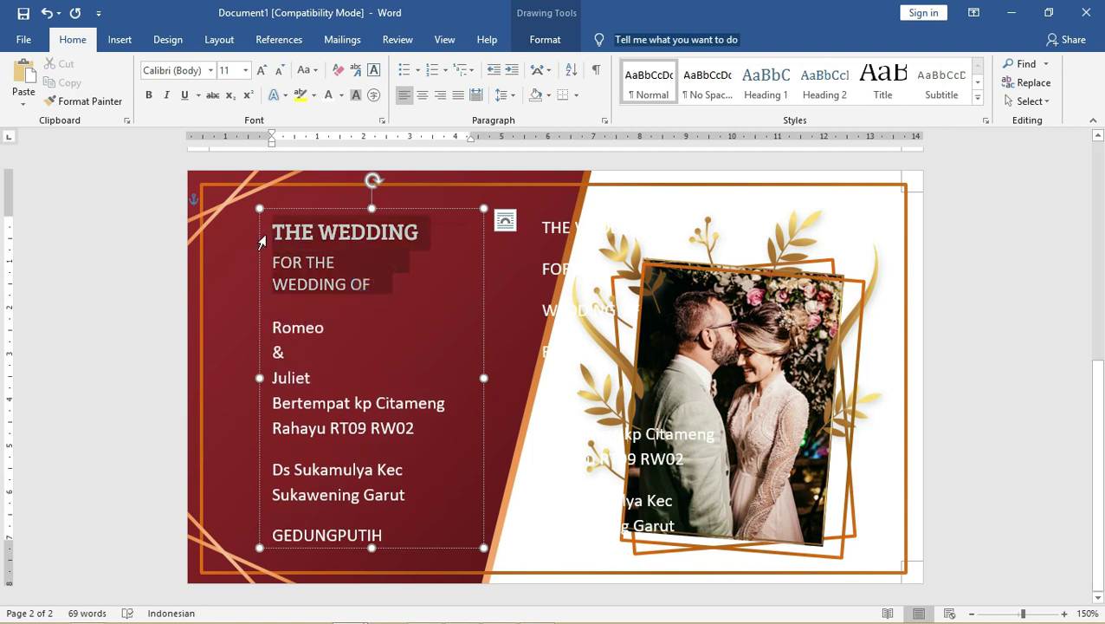
key(ctrl+e)
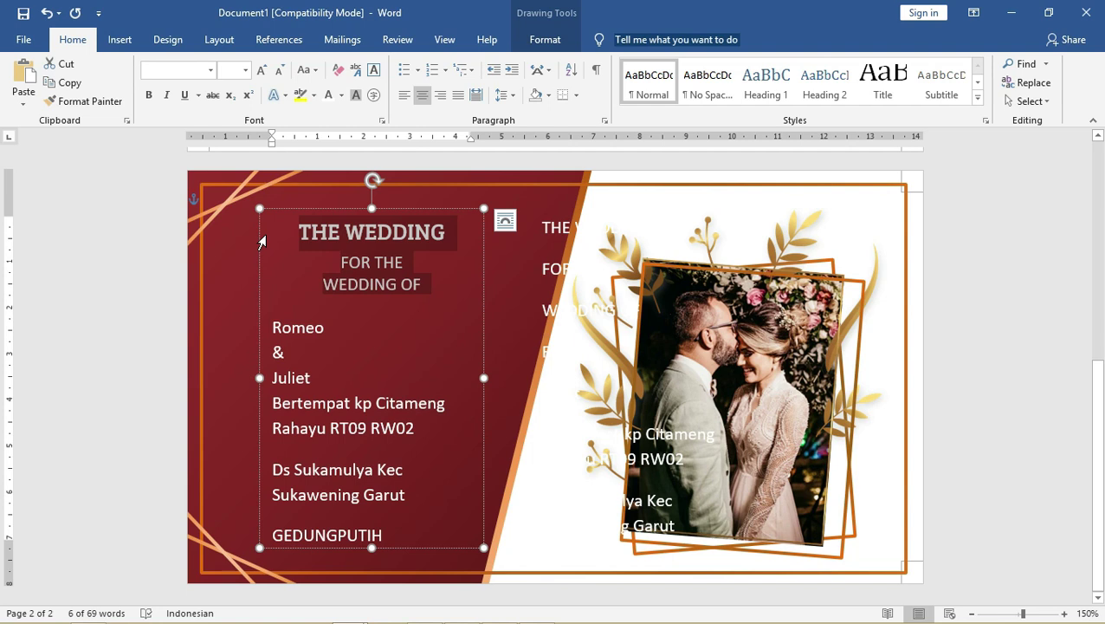
- Set the Romeo, & and Juliet lines in Adine Kirnberg script, enlarged to 25 pt
drag(388, 211, 370, 209)
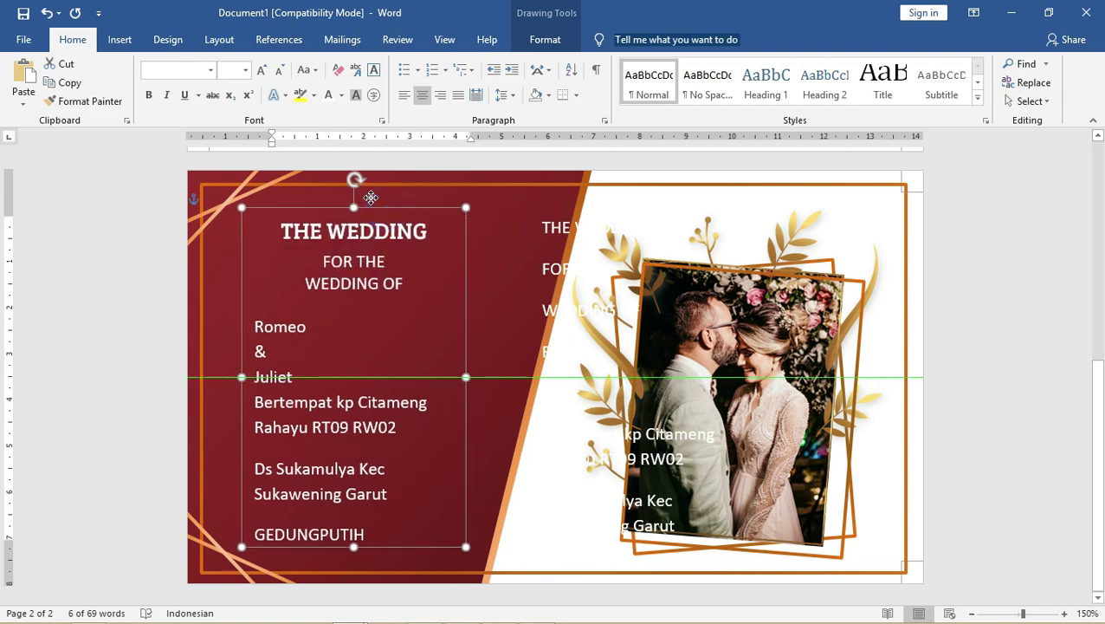
click(309, 327)
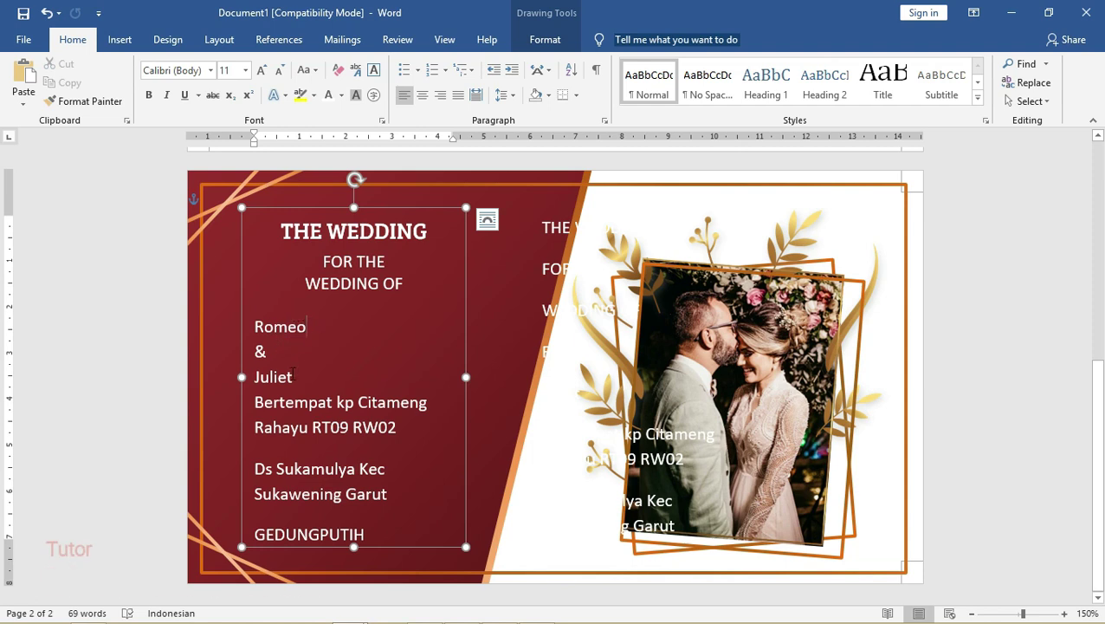
drag(295, 378, 250, 328)
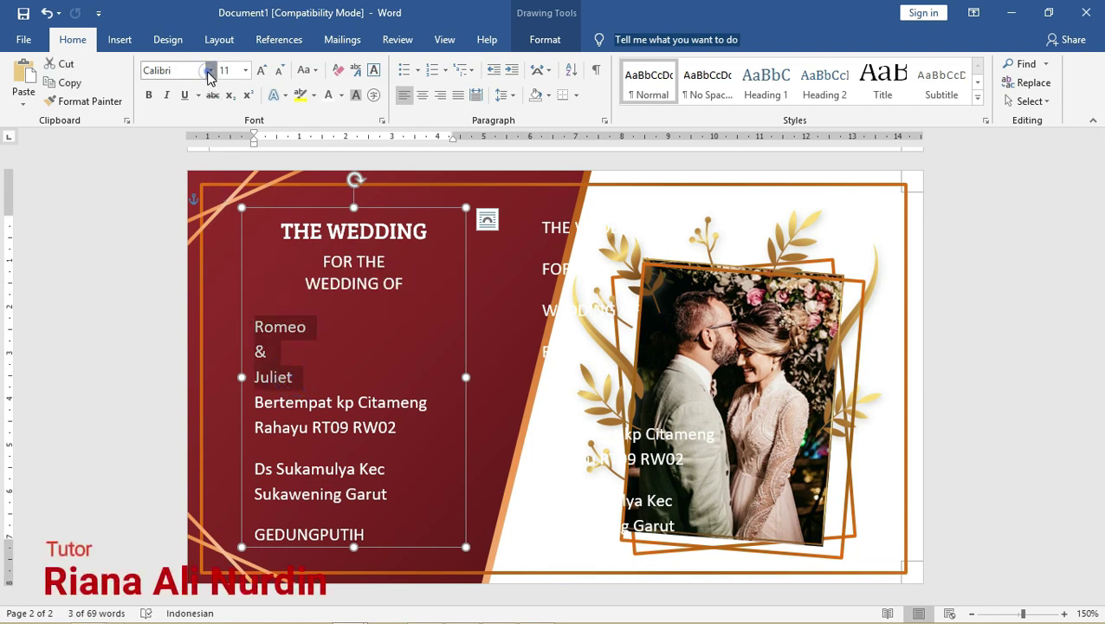
click(210, 70)
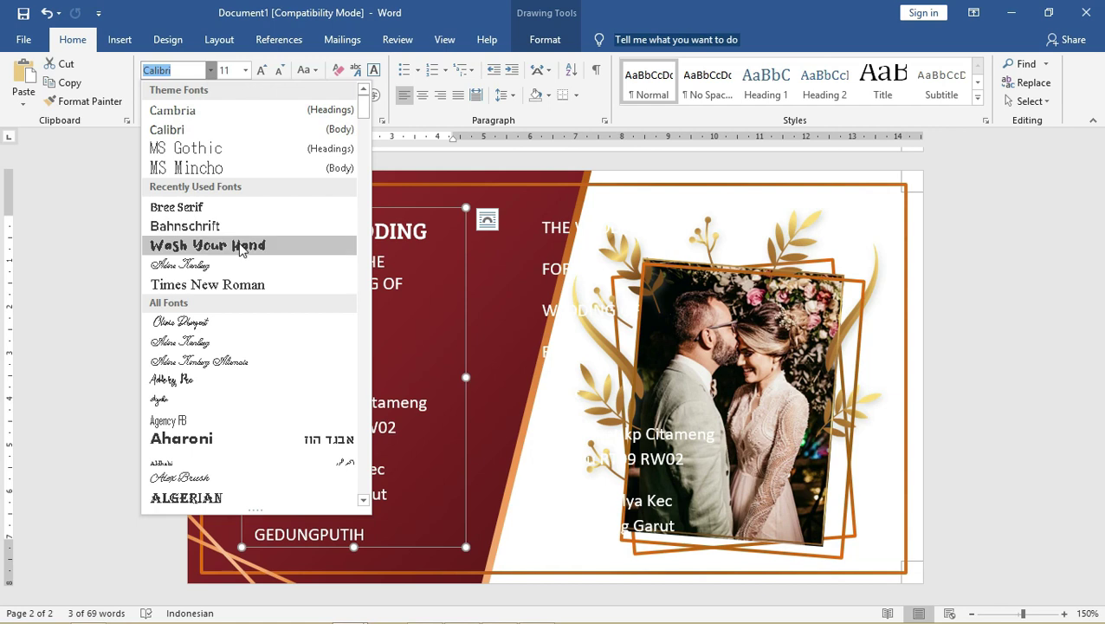
click(238, 269)
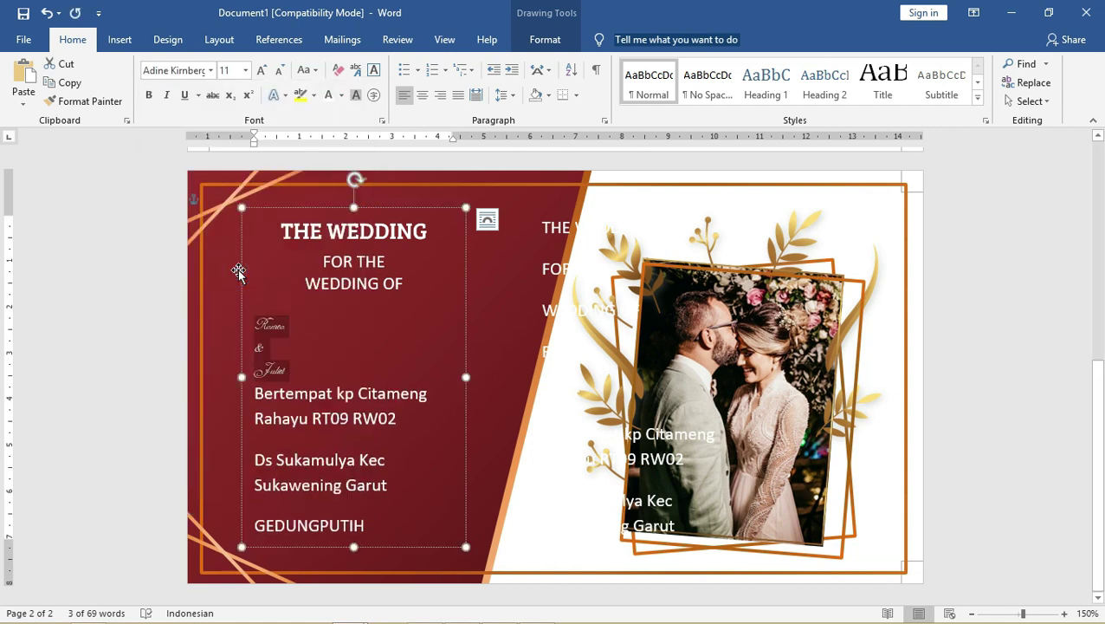
key(ctrl+bracketright)
key(ctrl+bracketright)
key(ctrl+bracketright)
key(ctrl+bracketright)
key(ctrl+bracketright)
key(ctrl+bracketright)
key(ctrl+bracketright)
key(ctrl+bracketright)
key(ctrl+bracketright)
key(ctrl+bracketright)
key(ctrl+bracketright)
key(ctrl+bracketright)
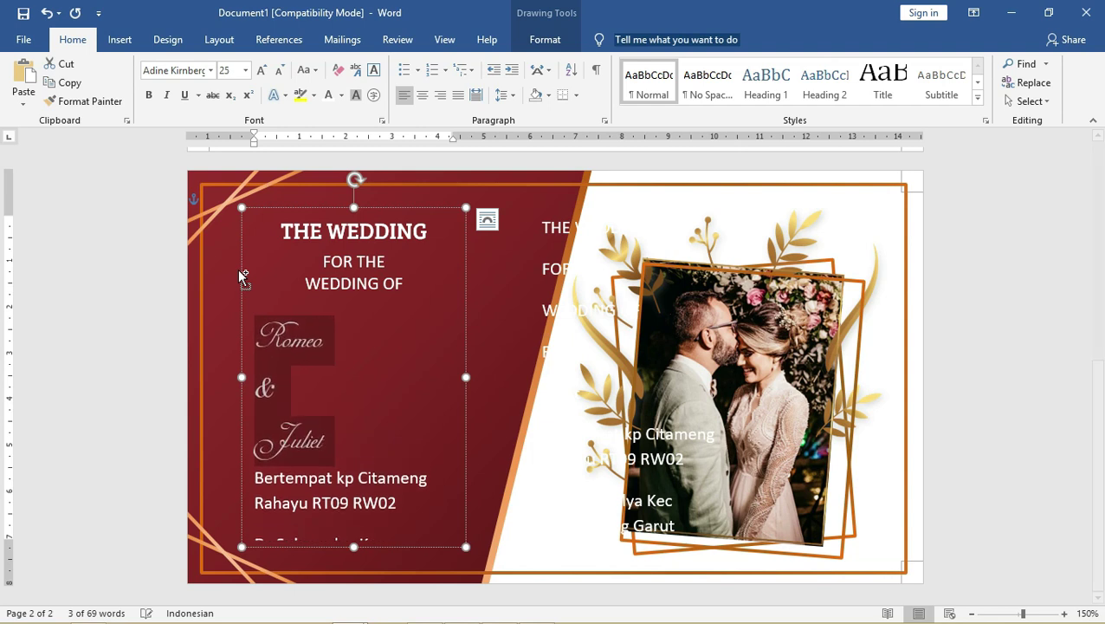
key(ctrl+bracketright)
key(ctrl+bracketright)
key(ctrl+bracketright)
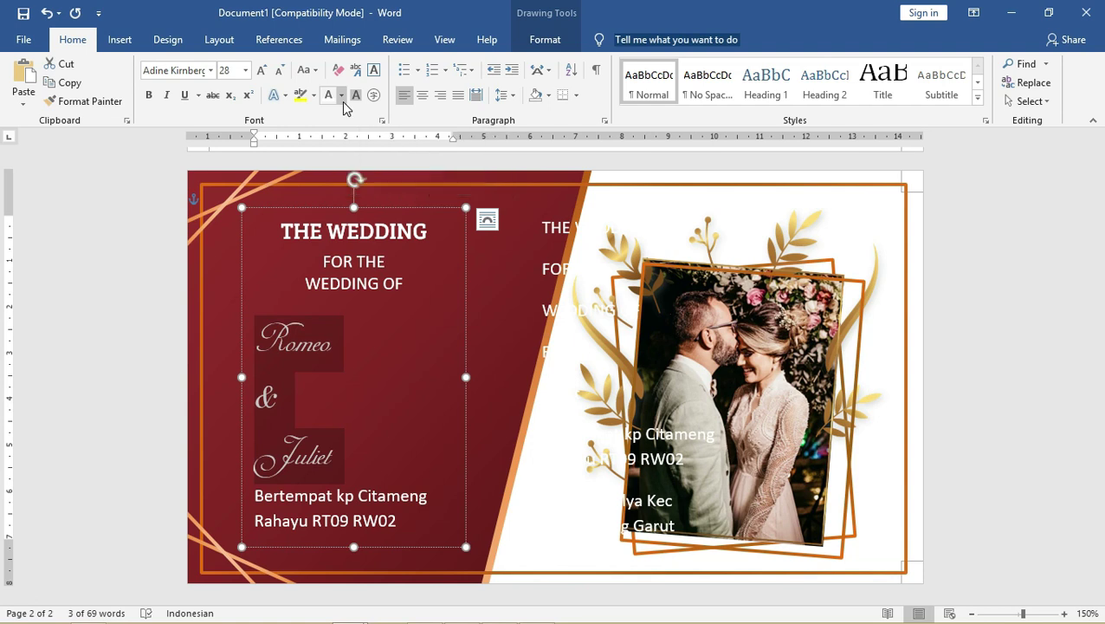
- Give the Romeo & Juliet names a lighter preset gradient text fill in Format Shape
click(342, 102)
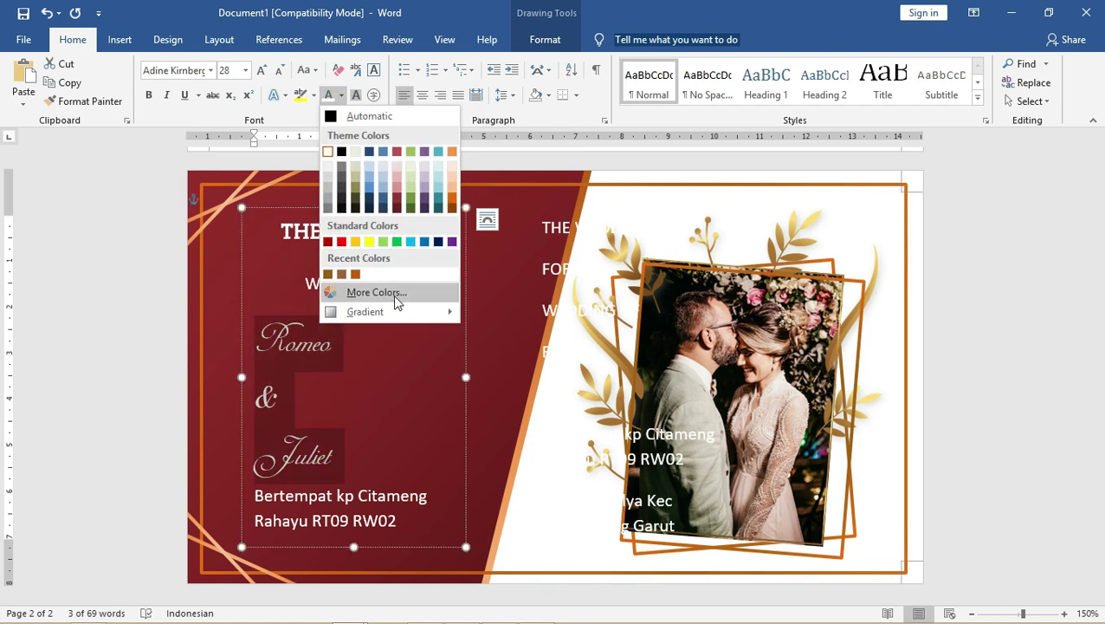
mouse_move(364, 311)
click(508, 493)
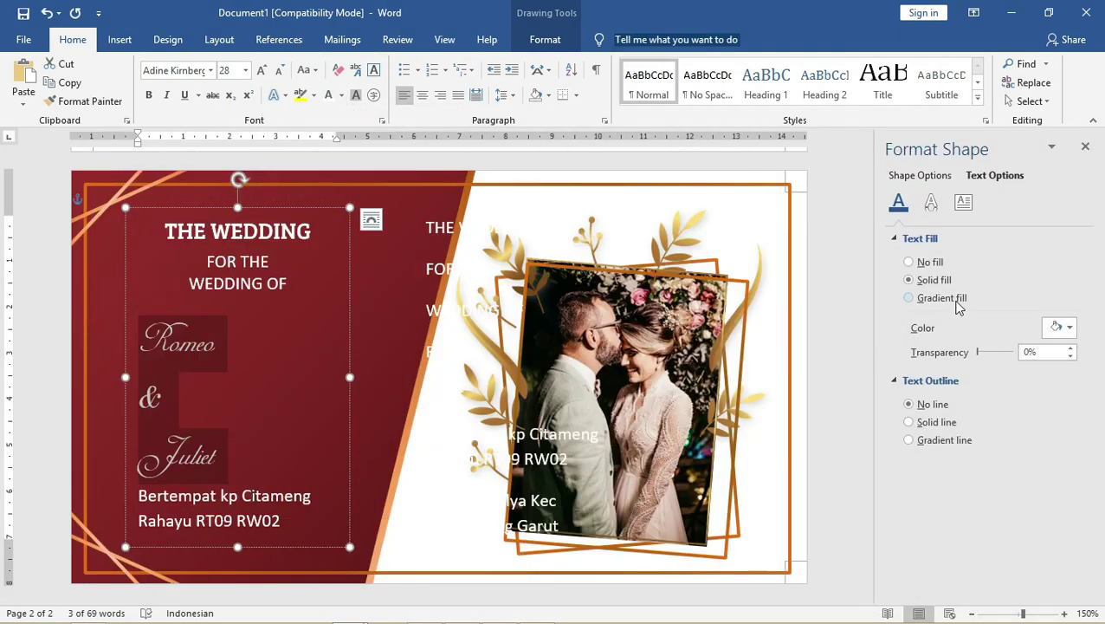
click(942, 299)
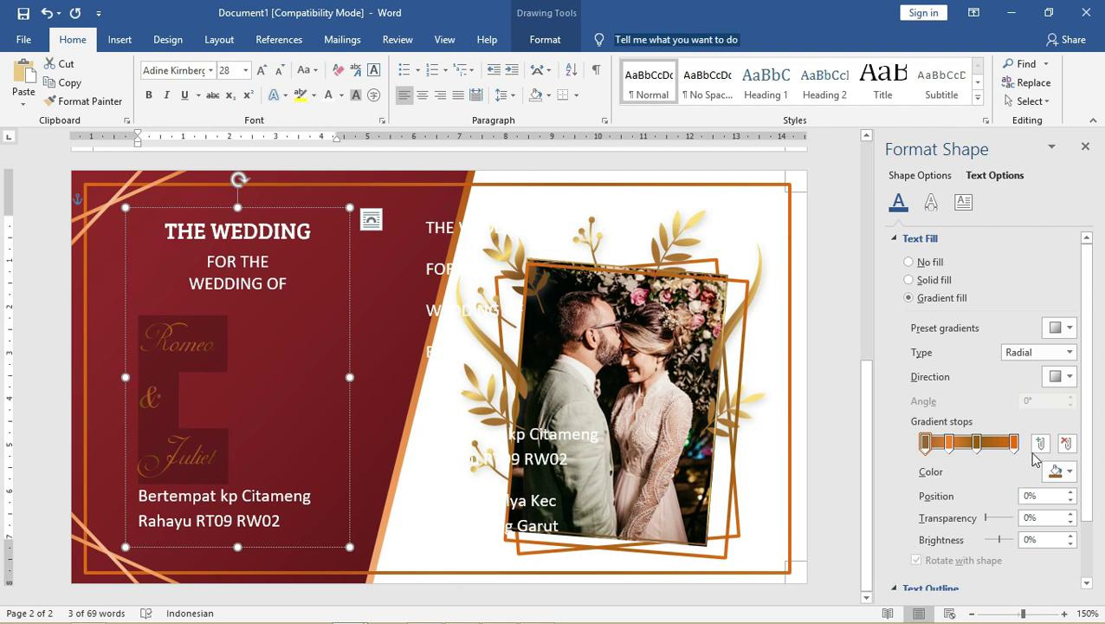
click(1069, 327)
click(1089, 365)
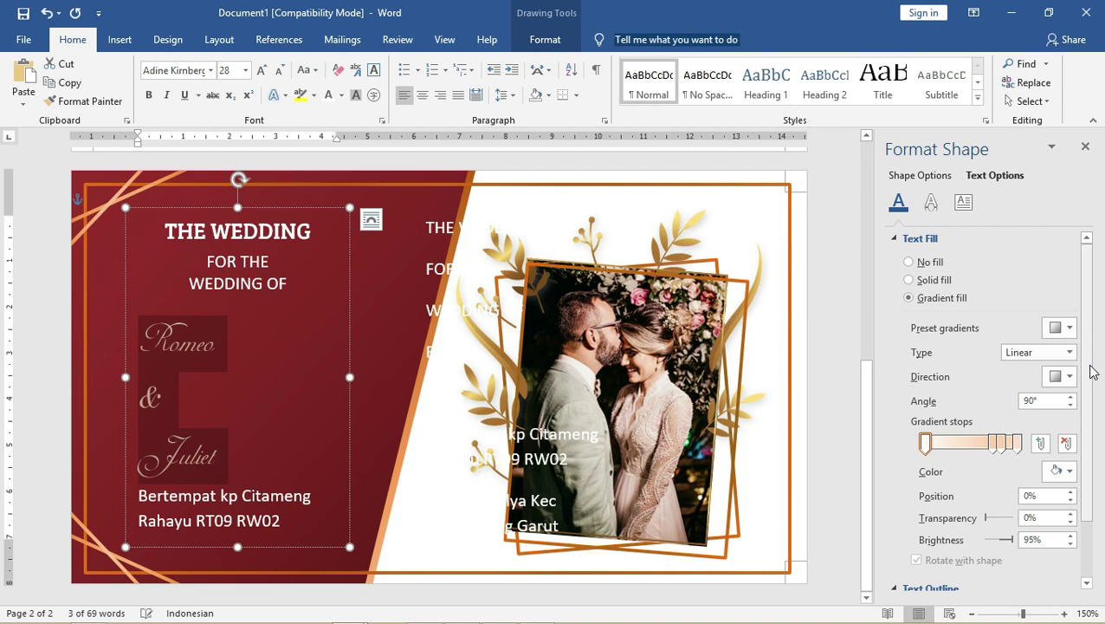
- Preview the gradient, then reselect the names and return their text fill to solid
click(163, 364)
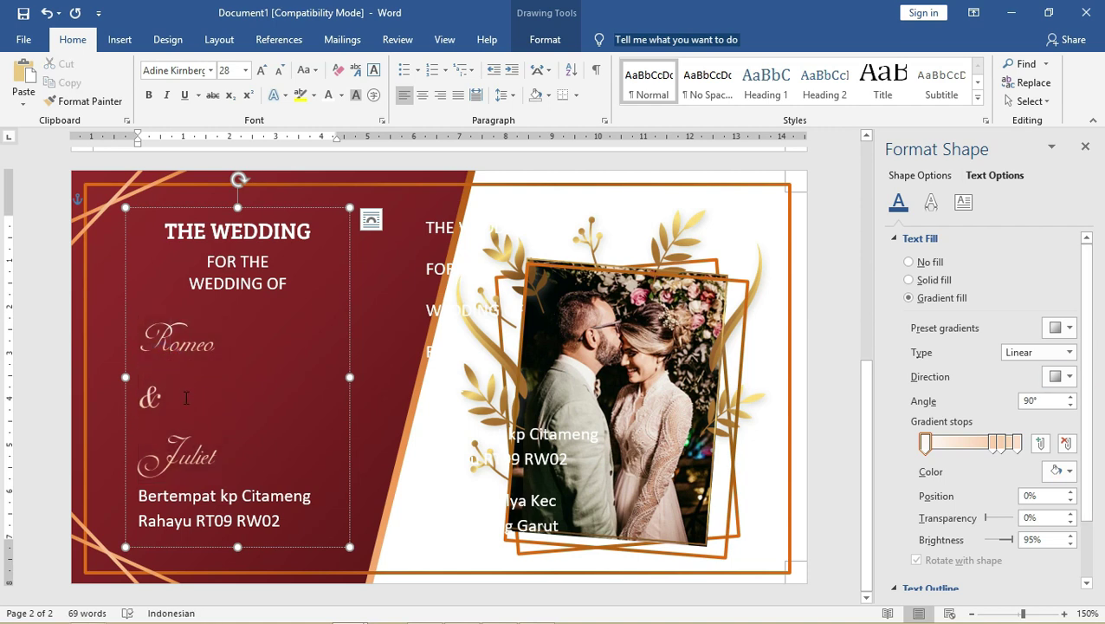
drag(222, 469, 139, 329)
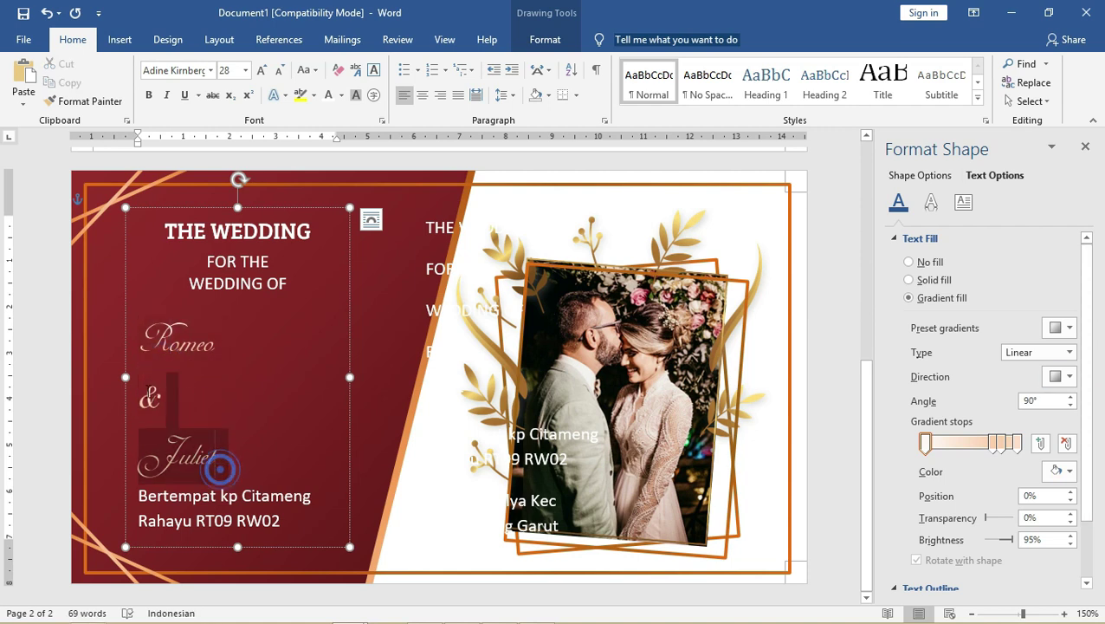
click(330, 97)
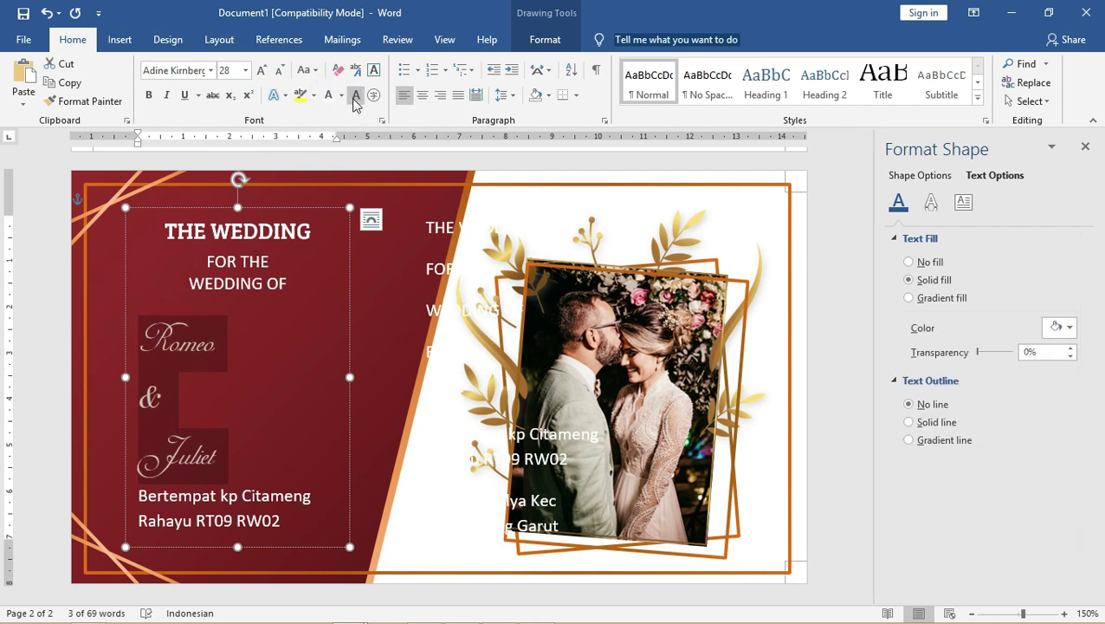
- Apply 1.0 line spacing to the Romeo, & and Juliet lines, then reselect all three
click(501, 94)
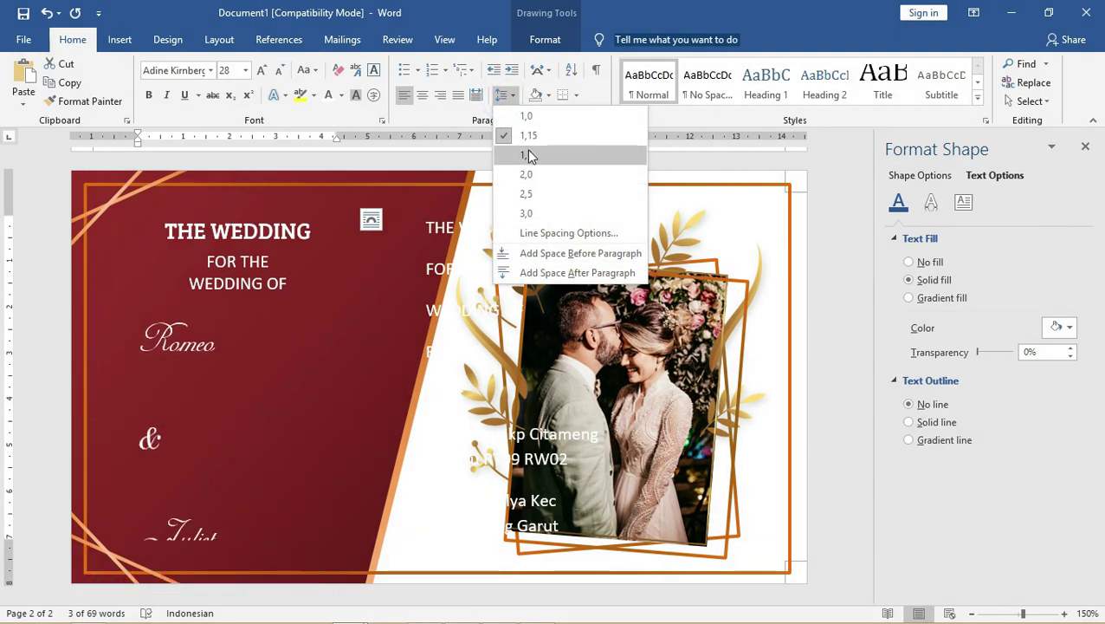
click(528, 117)
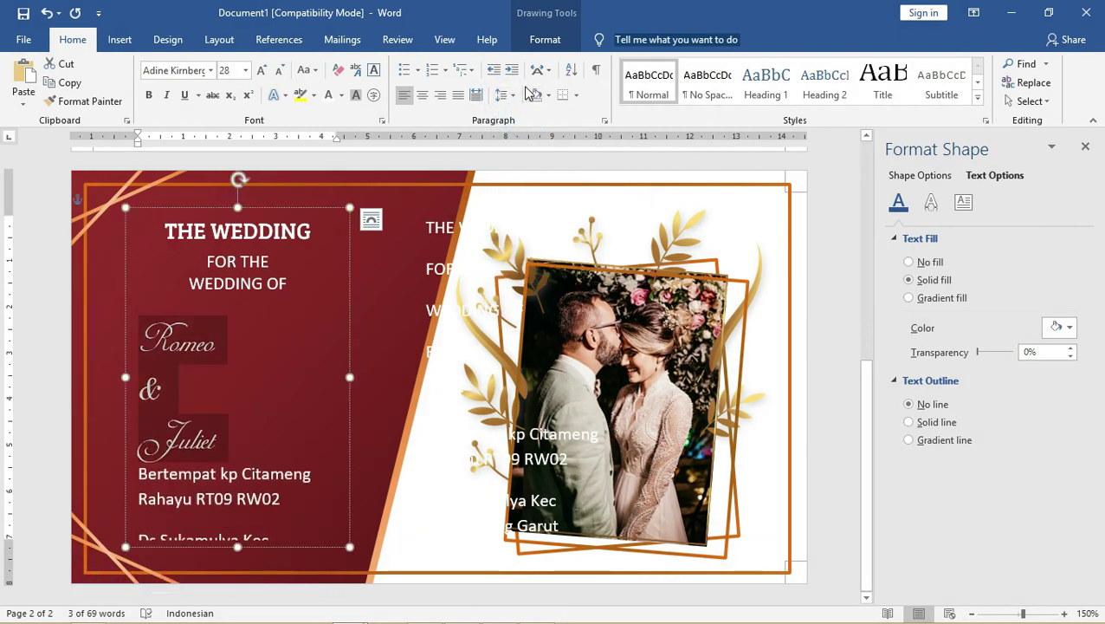
click(502, 95)
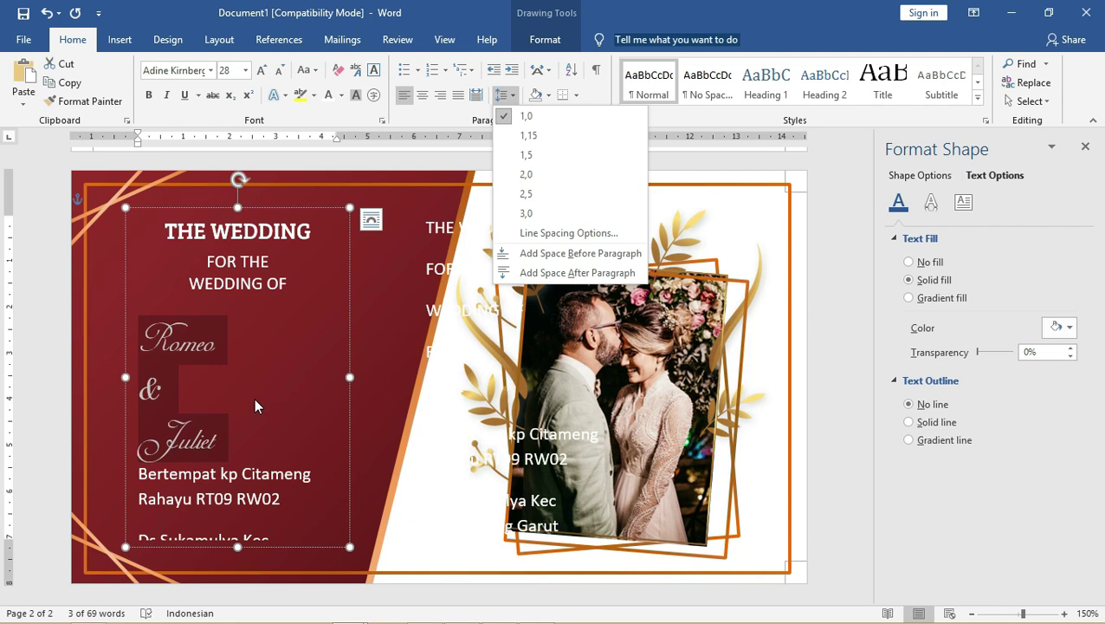
click(225, 407)
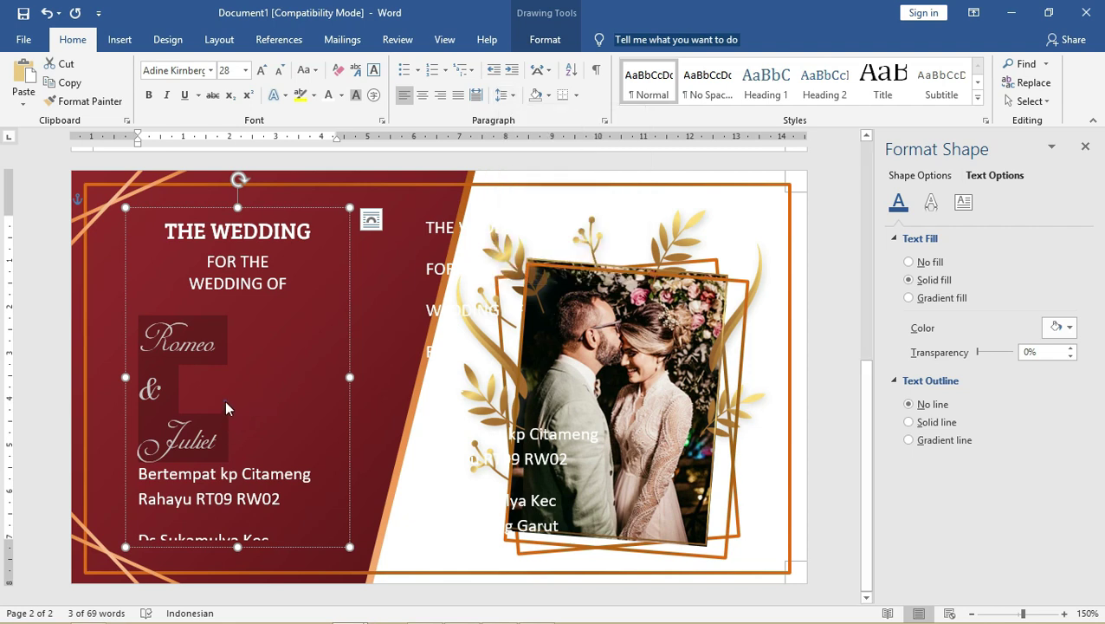
drag(169, 391, 141, 351)
click(180, 381)
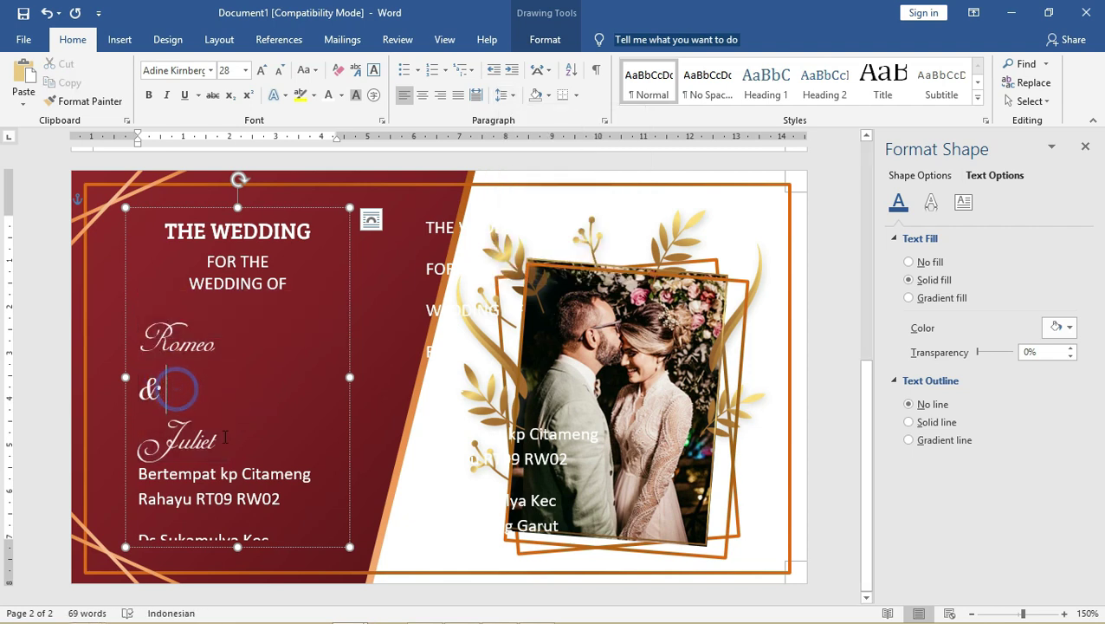
drag(221, 442, 114, 335)
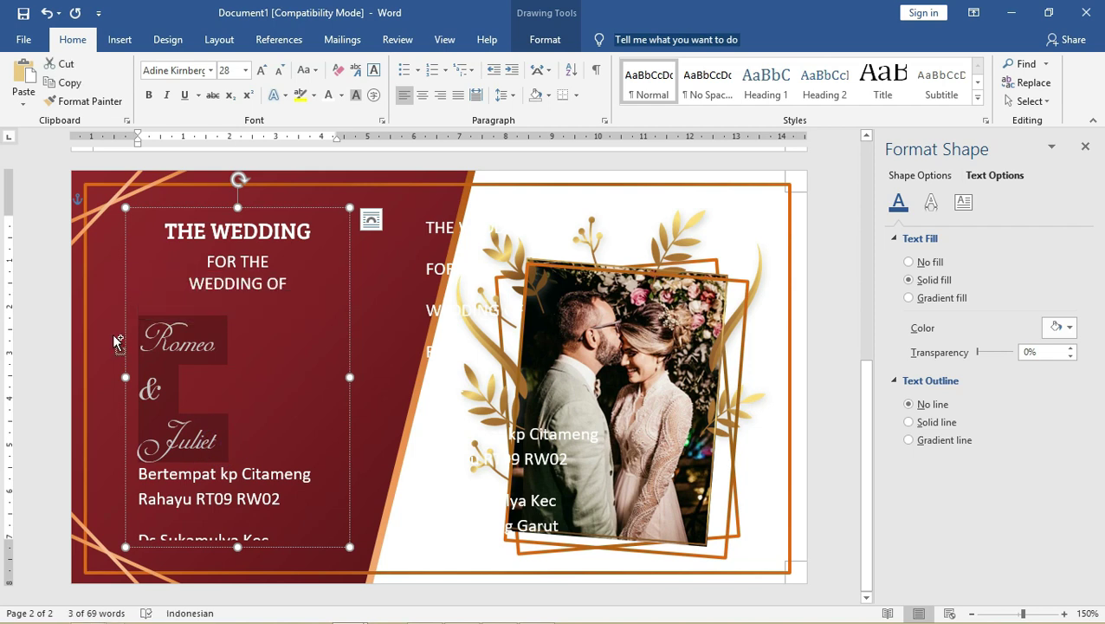
- Delete the Romeo & Juliet names and shrink the two address lines to size 7
key(Delete)
drag(140, 325, 321, 421)
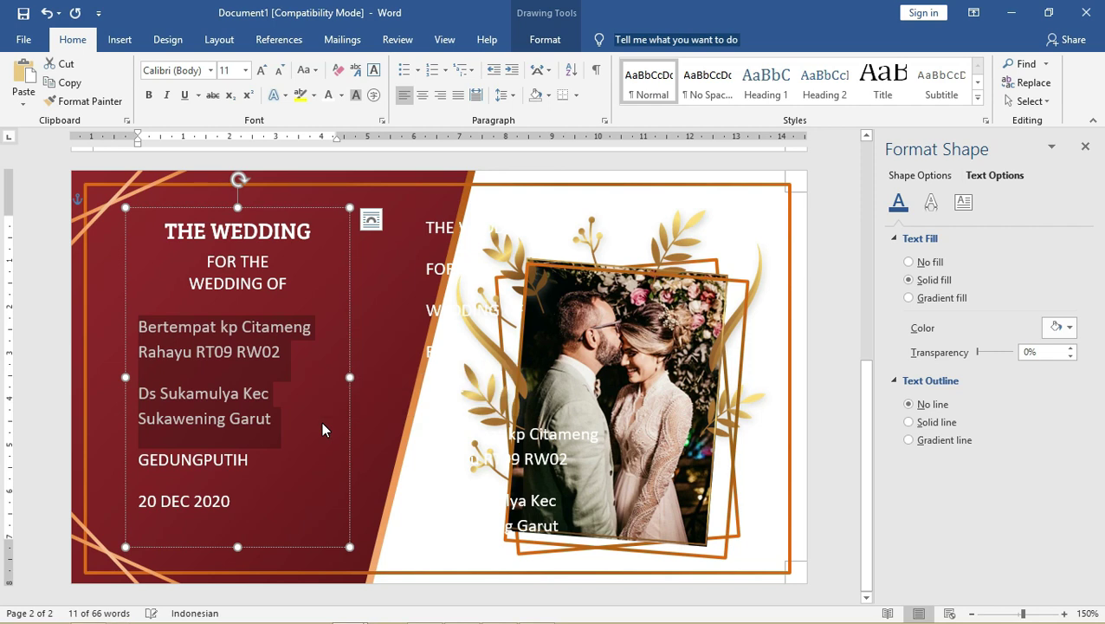
key(ctrl+shift+comma)
key(ctrl+shift+comma)
key(ctrl+shift+comma)
key(ctrl+shift+comma)
key(ctrl+shift+comma)
key(ctrl+shift+period)
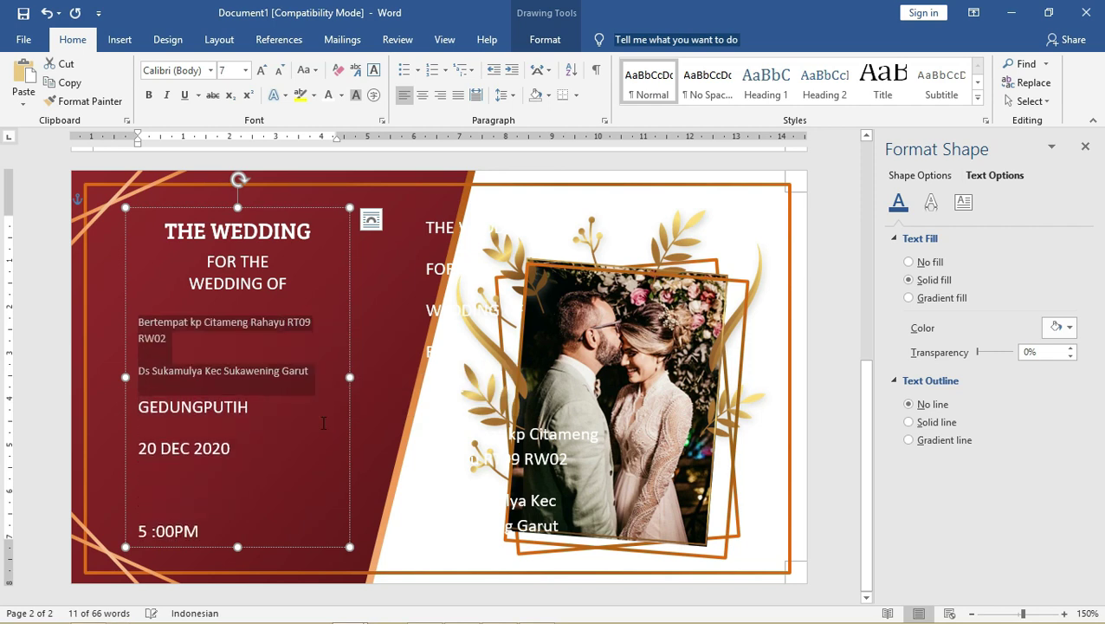
- Add a line break after WEDDING OF to push the address down, and centre it
click(288, 284)
key(Return)
key(Return)
key(Return)
key(Return)
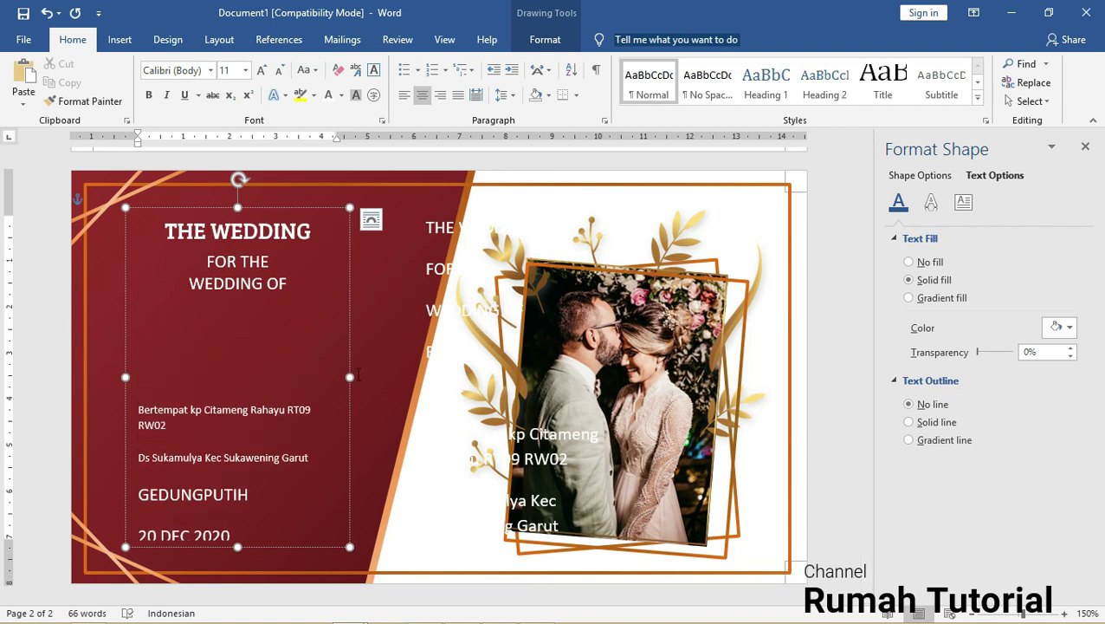
drag(309, 458, 114, 411)
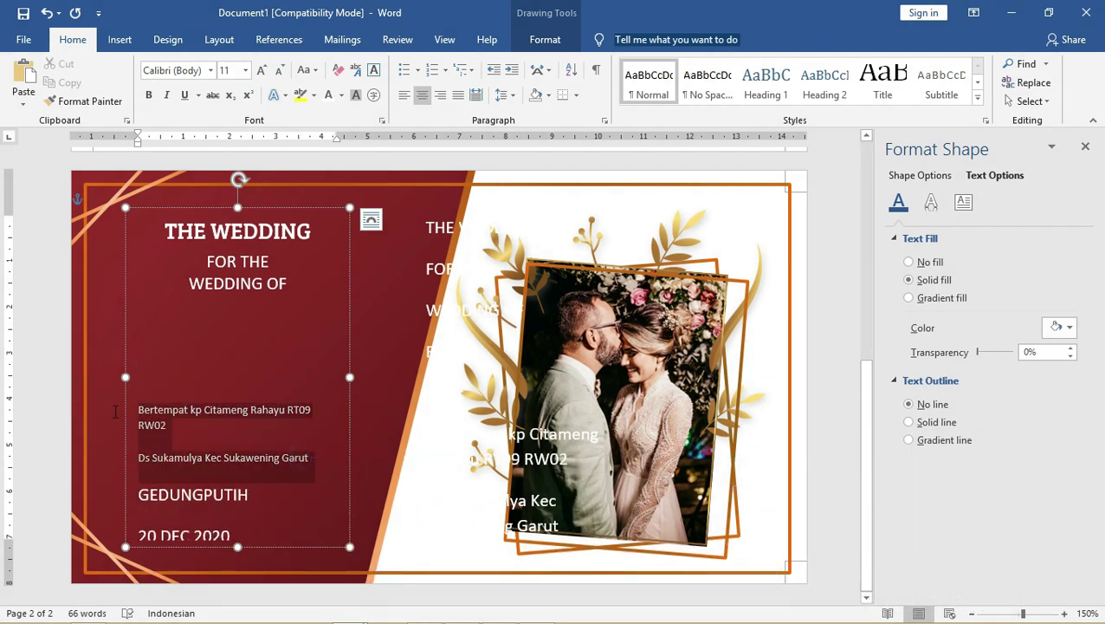
key(ctrl+e)
click(234, 494)
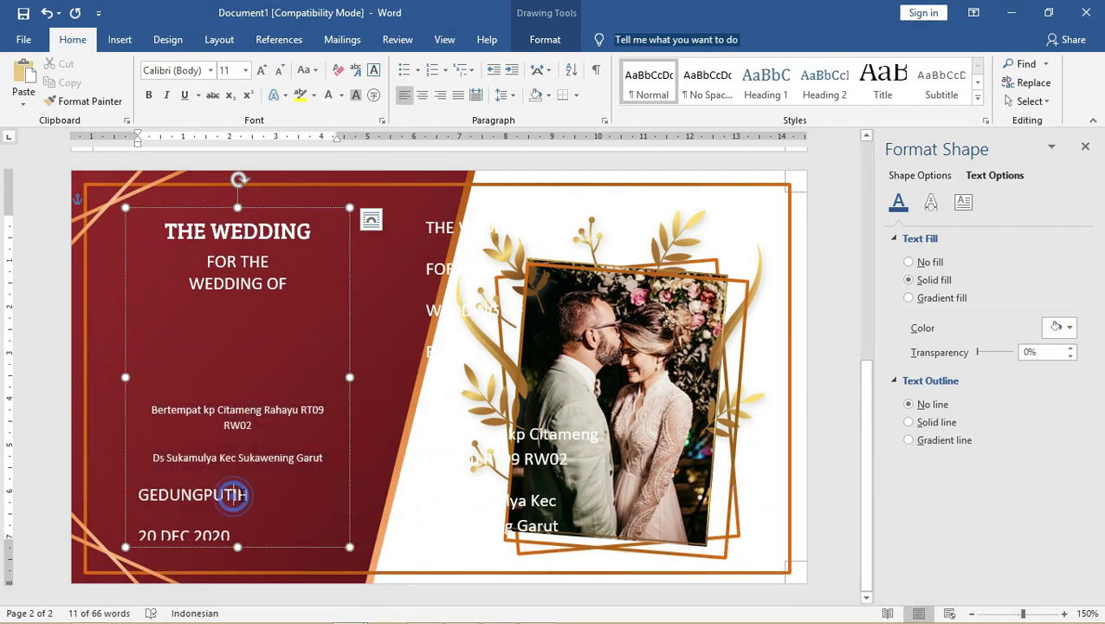
- Delete the GEDUNGPUTIH and 20 DEC 2020 lines
drag(144, 482, 281, 519)
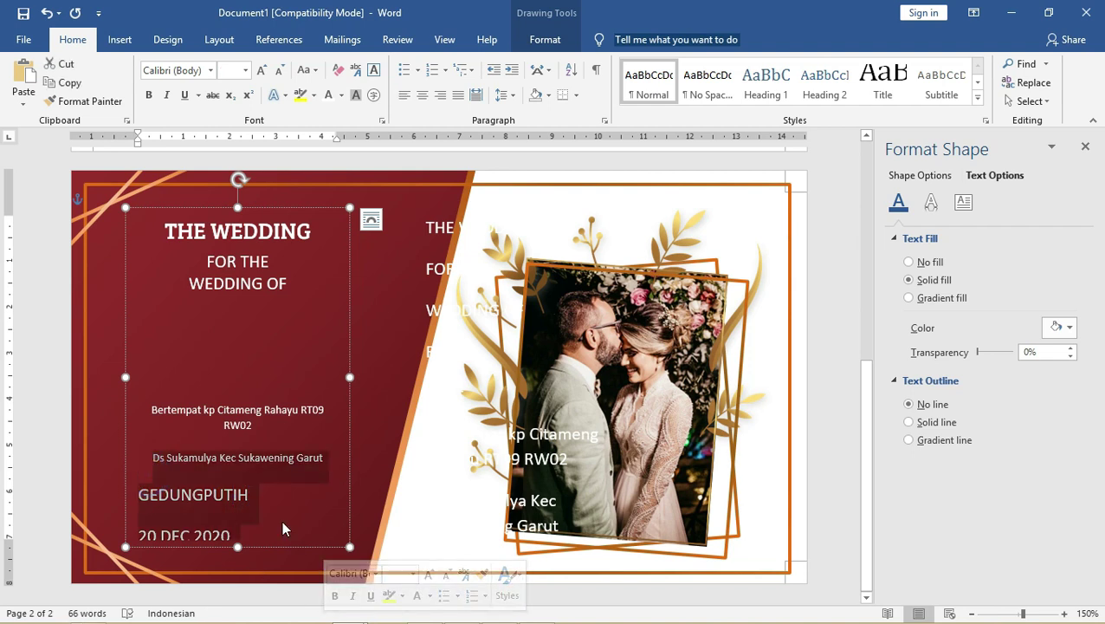
click(268, 506)
drag(138, 487, 221, 524)
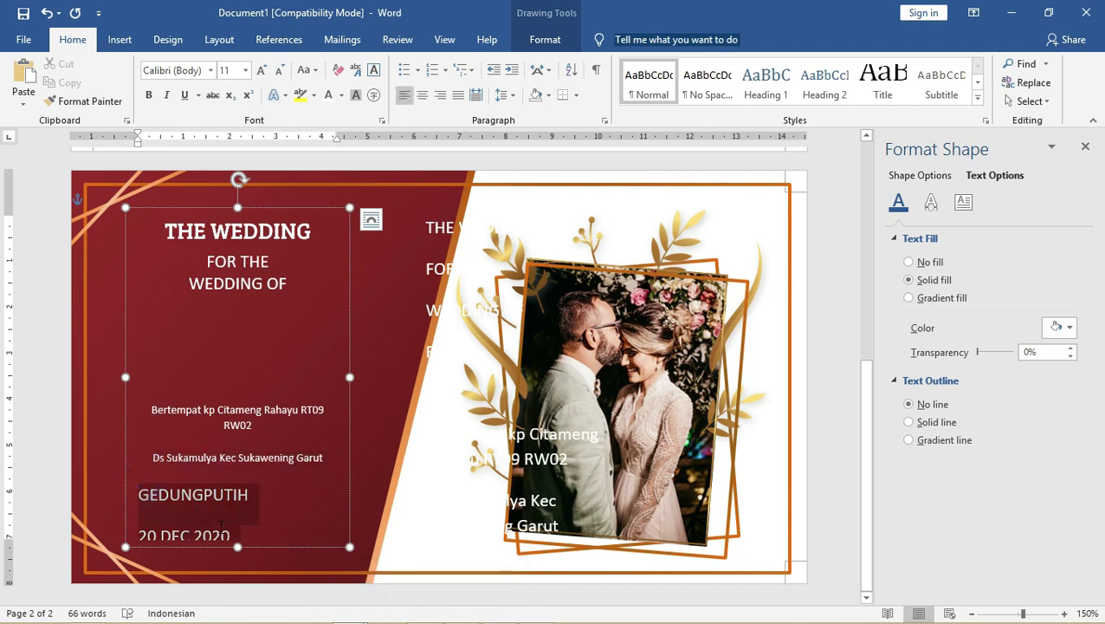
key(Delete)
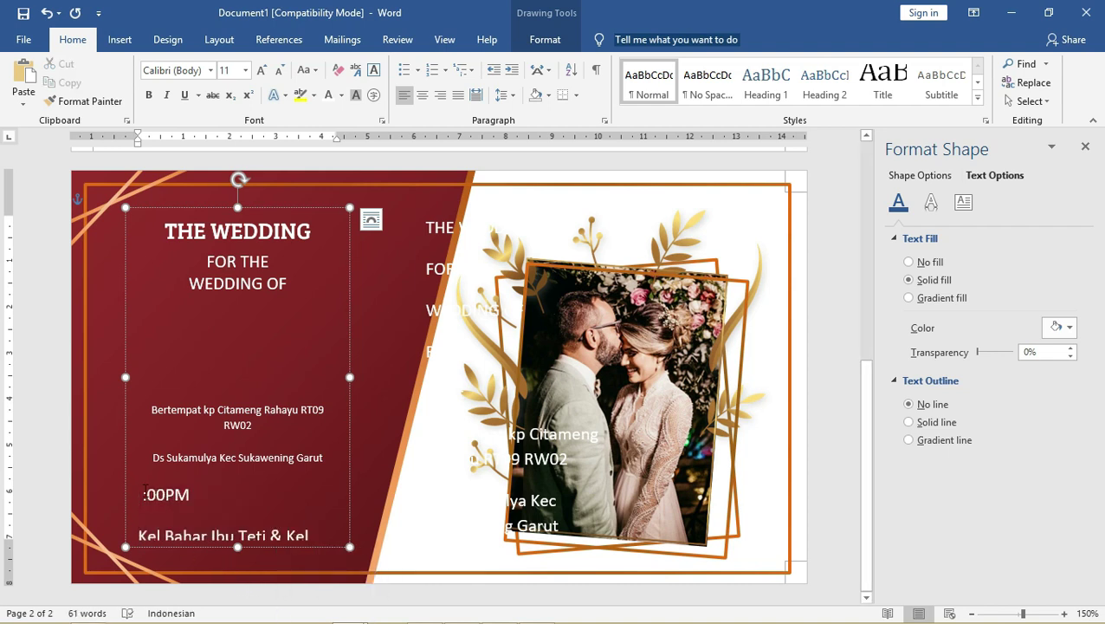
- Delete the leftover ':00PM' text from the address box
drag(140, 494, 360, 597)
click(245, 495)
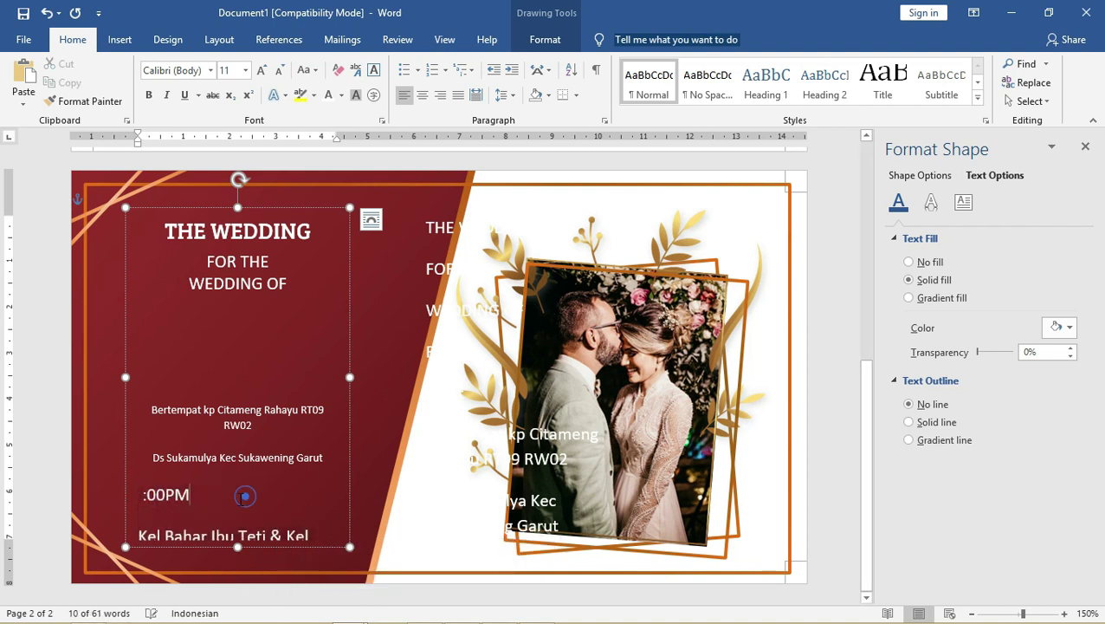
drag(230, 495, 123, 495)
key(Delete)
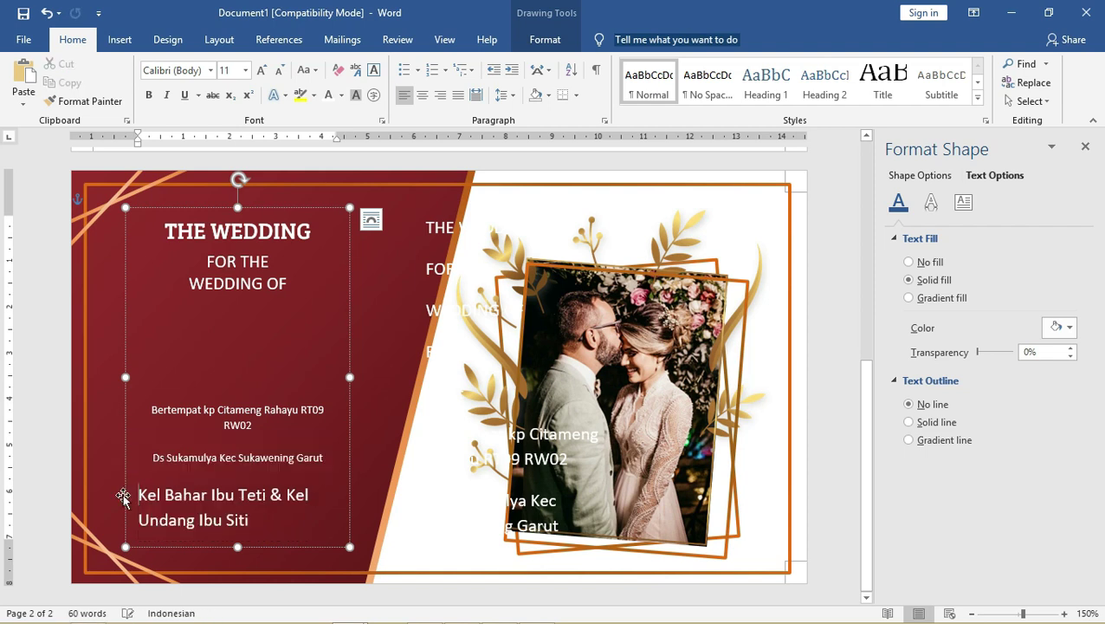
- Set the family names paragraph to size 8 and centre it
drag(283, 520, 121, 488)
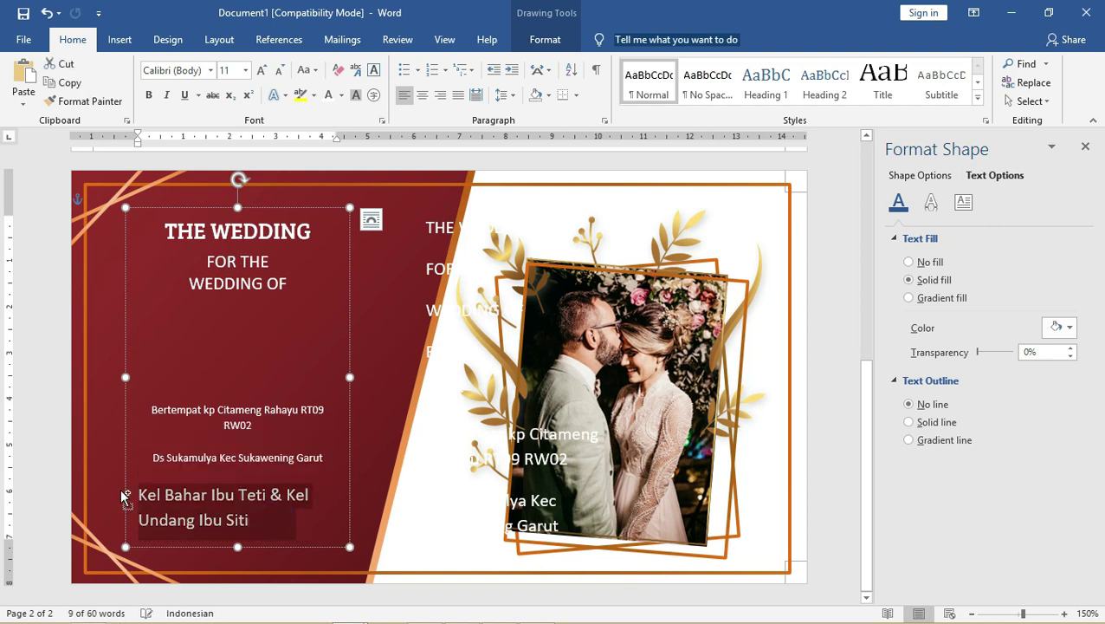
key(ctrl+bracketleft)
key(ctrl+bracketleft)
key(ctrl+bracketleft)
key(ctrl+e)
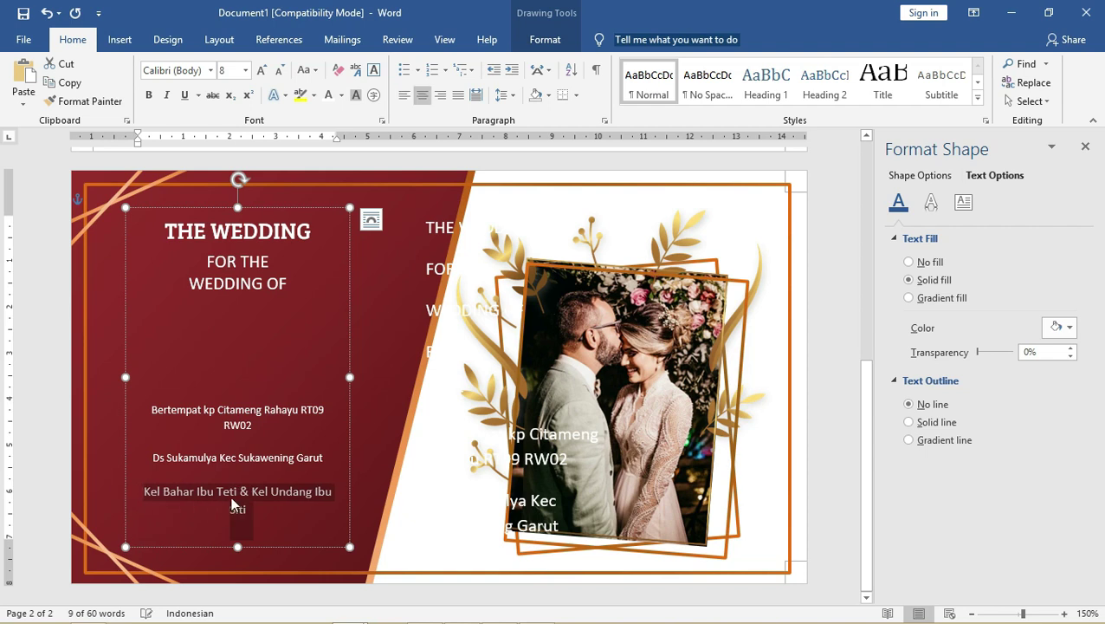
click(241, 545)
- Widen the address text box so each address line fits on one line
click(238, 436)
click(197, 463)
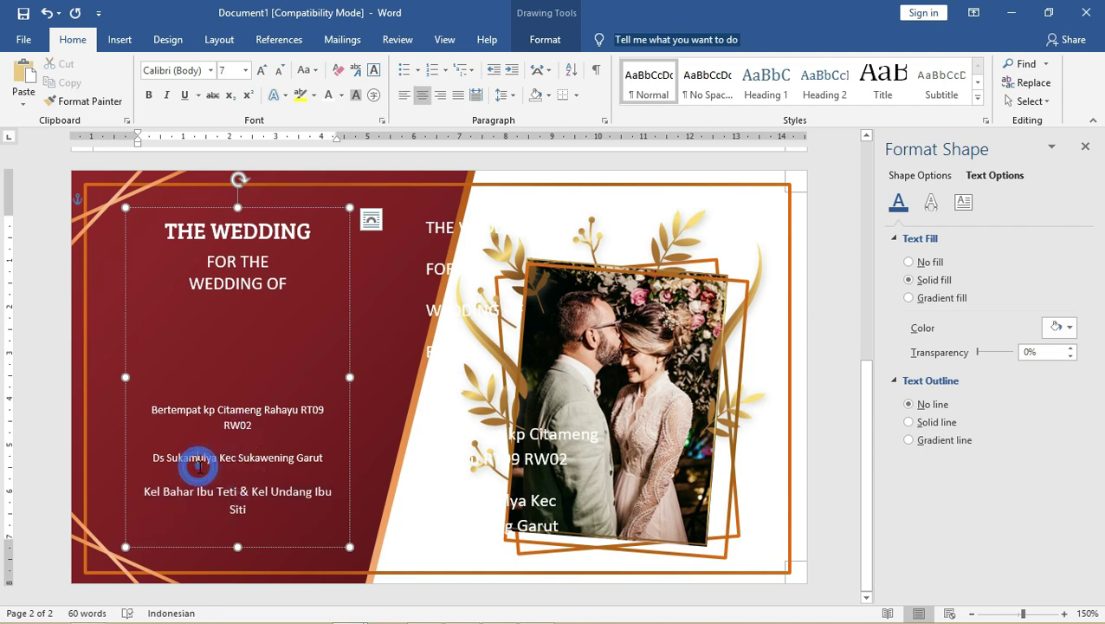
click(334, 450)
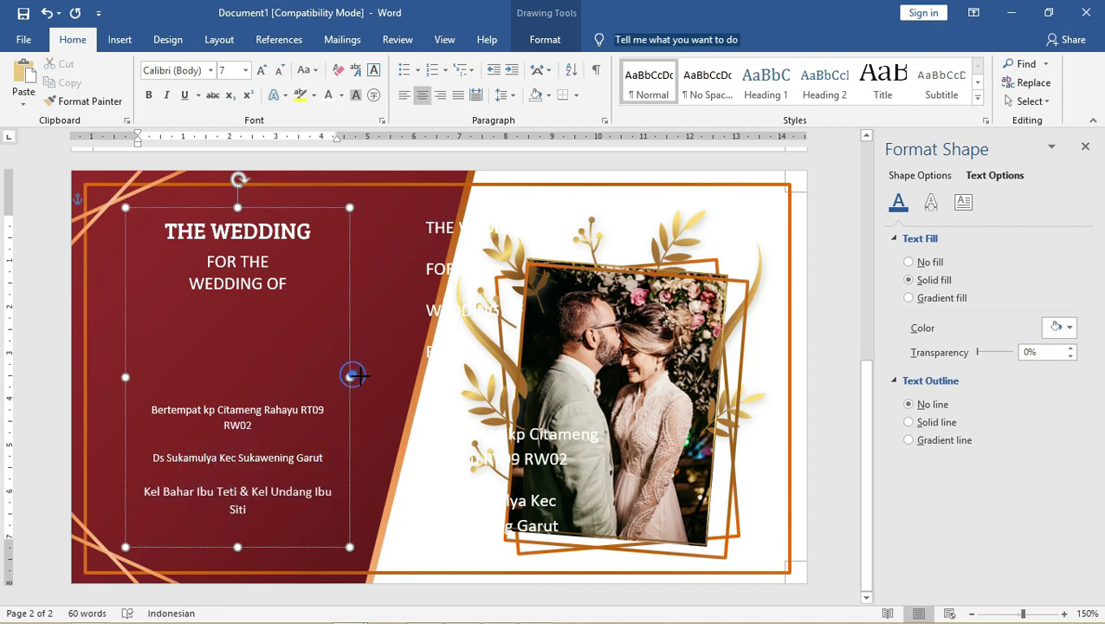
drag(350, 377, 372, 377)
- Push the Kel Bahar line down two paragraphs toward the bottom of the box
click(302, 449)
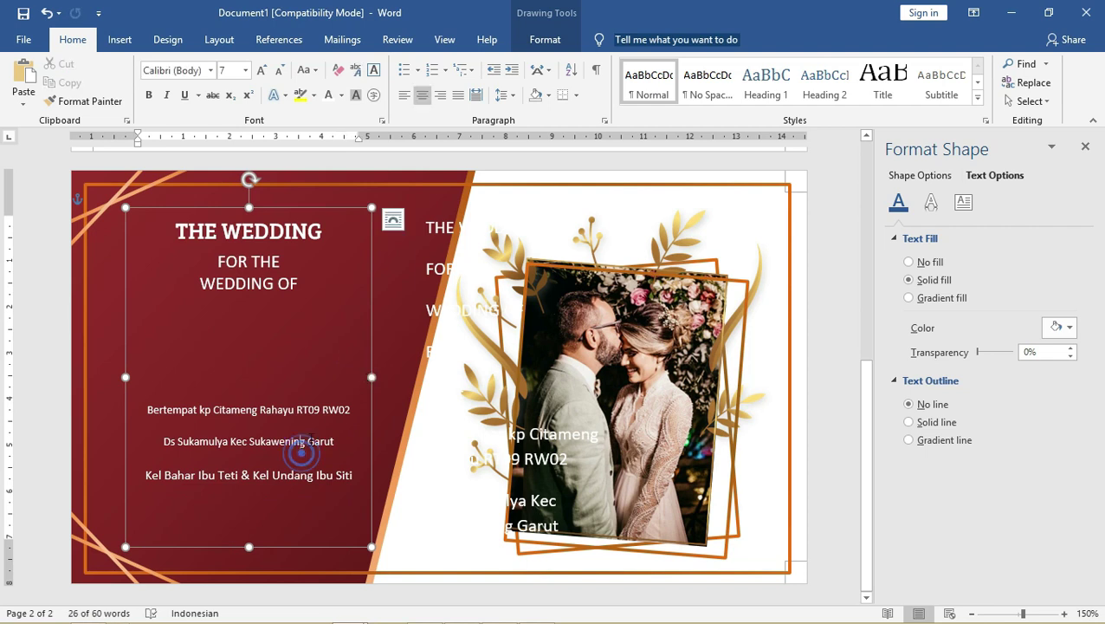
click(163, 440)
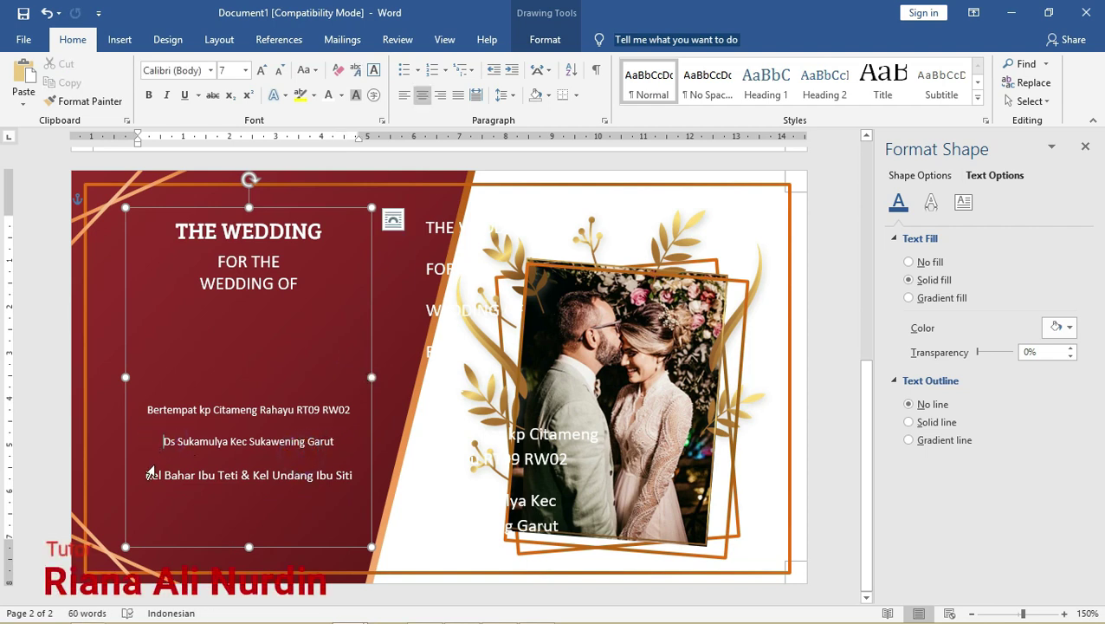
click(146, 474)
key(Return)
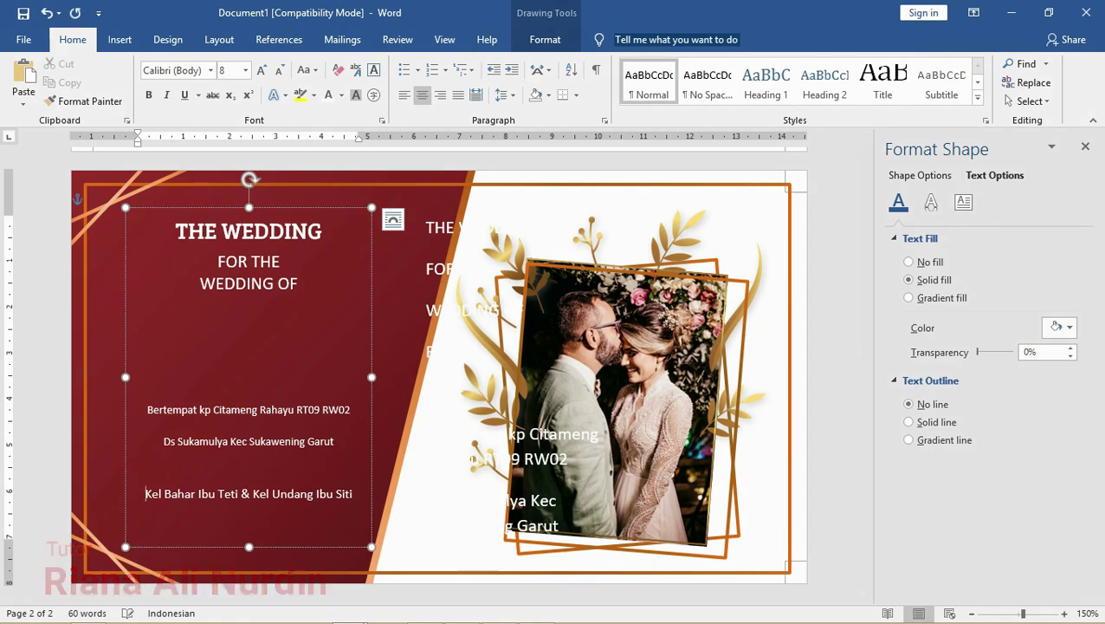
key(Return)
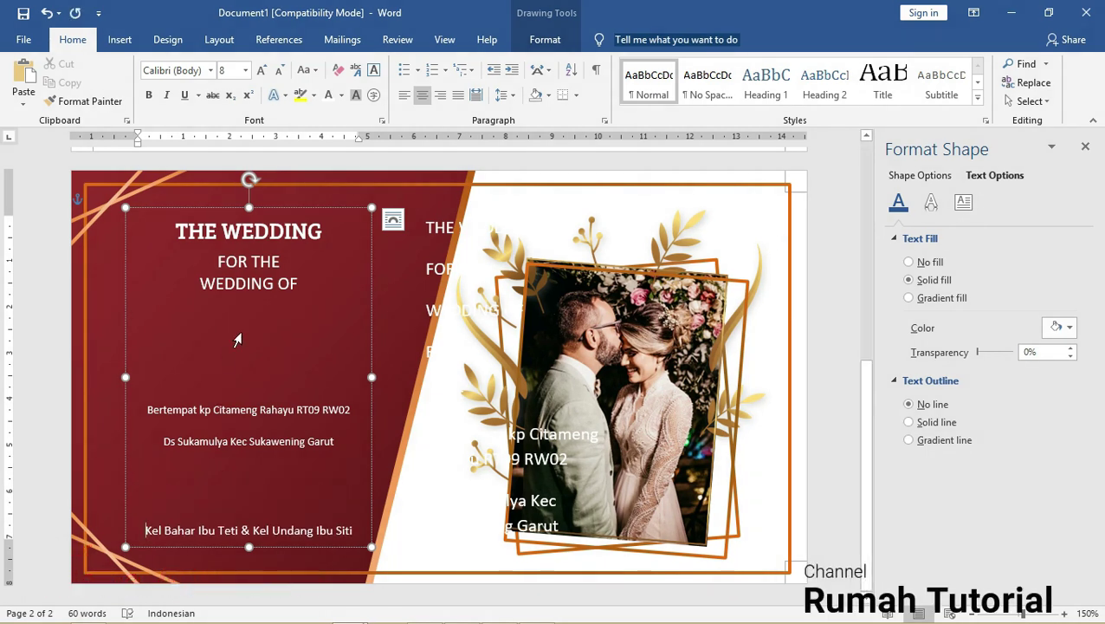
click(454, 214)
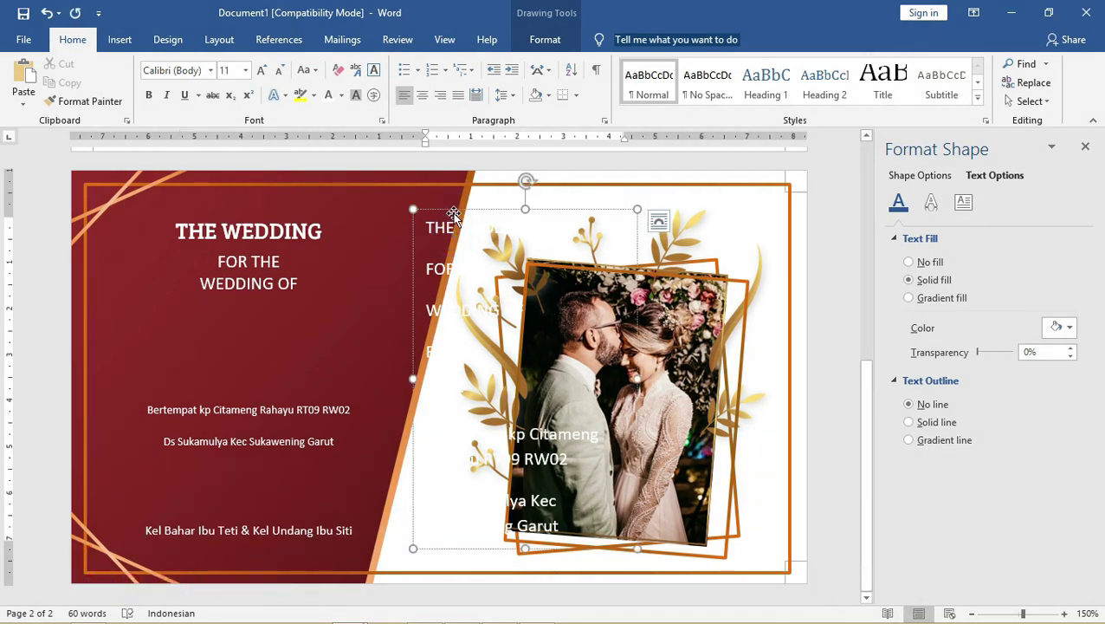
- Bring the script names onto the maroon panel, keep only 'Romeo', and shrink its box
mouse_move(454, 214)
mouse_down()
mouse_move(293, 261)
mouse_move(368, 248)
mouse_up()
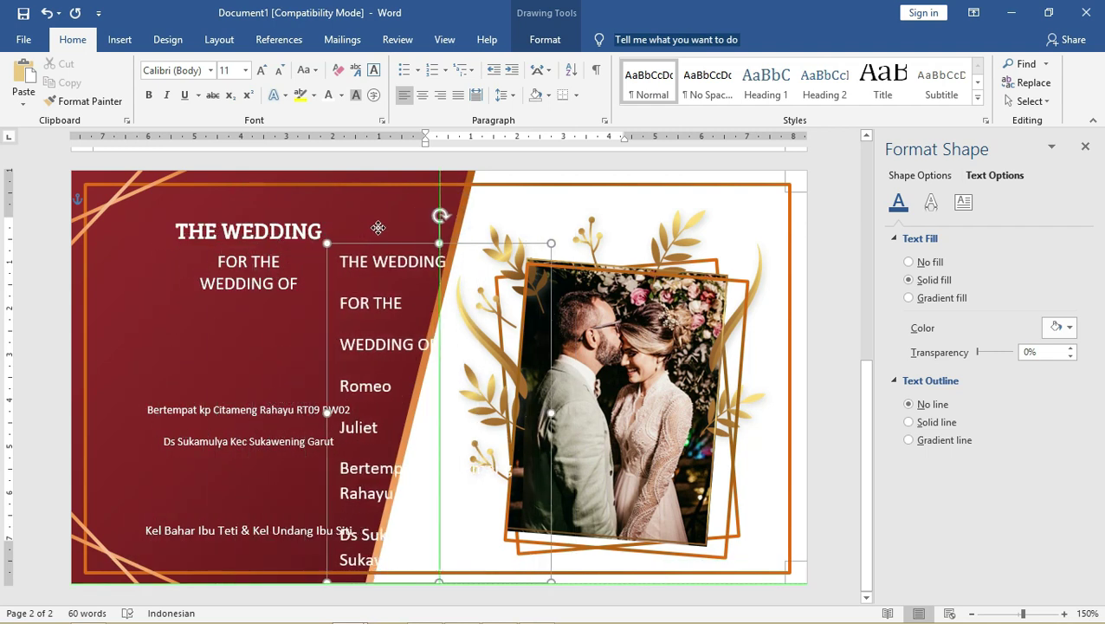
click(353, 308)
click(389, 299)
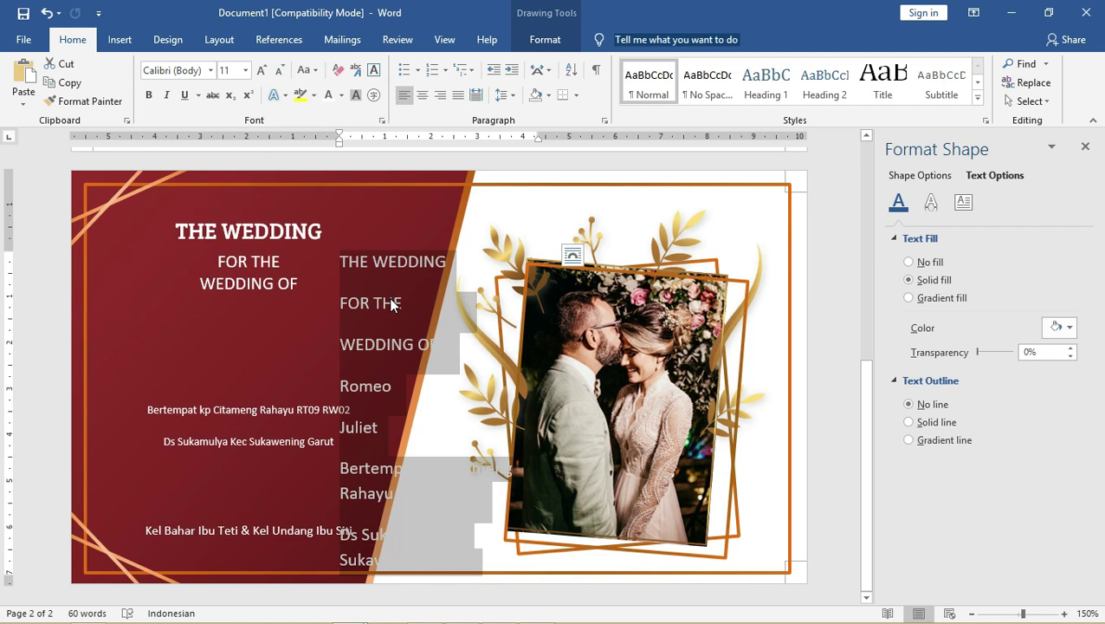
key(ctrl+z)
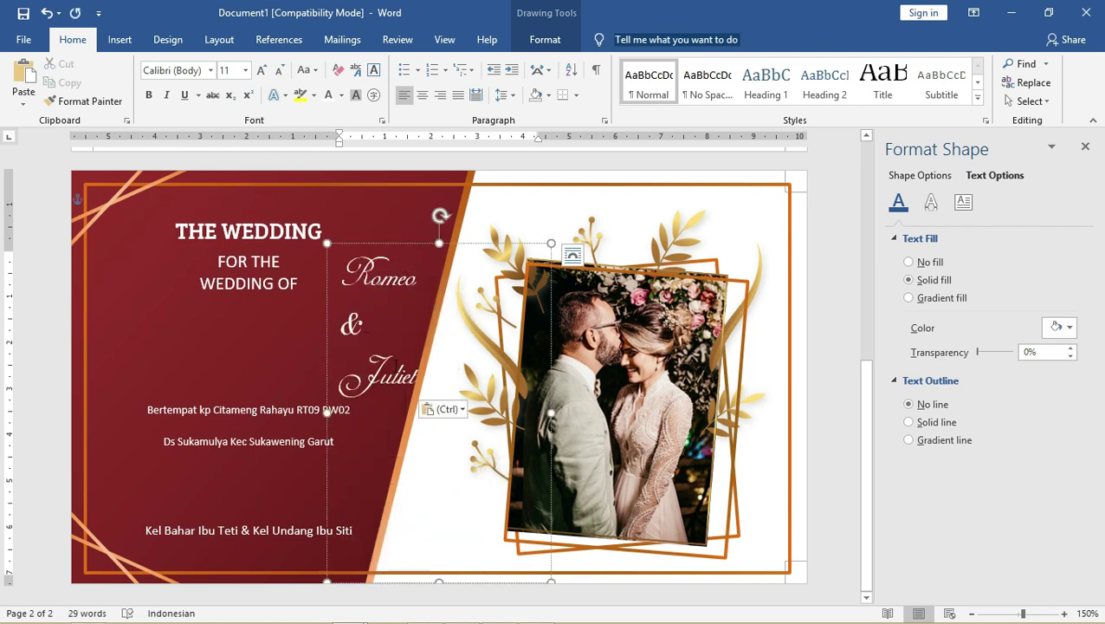
drag(424, 381, 345, 310)
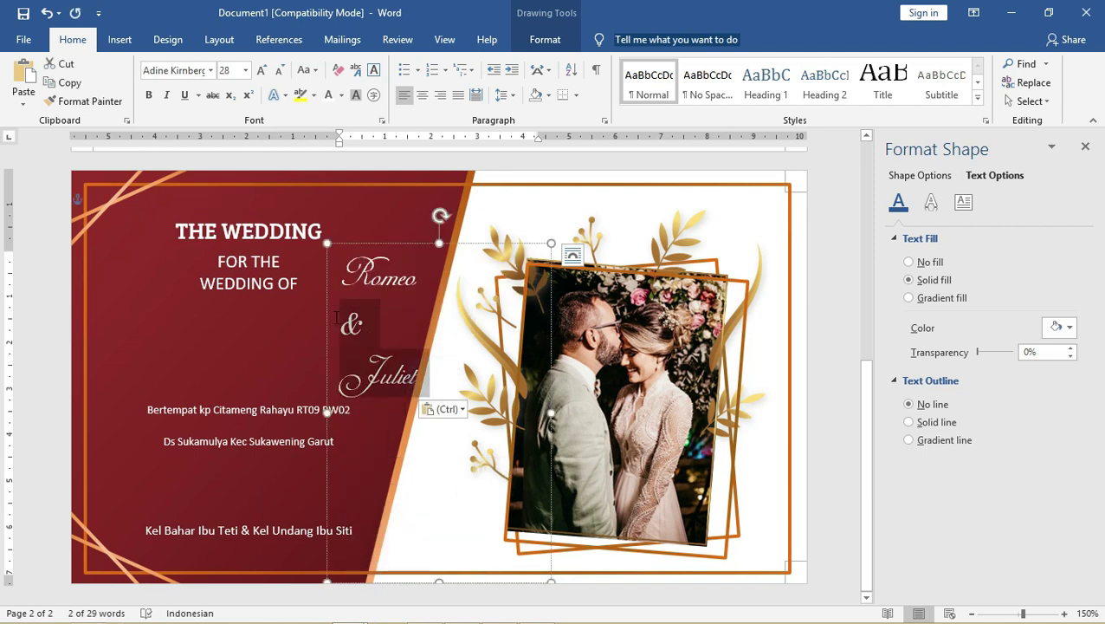
key(Delete)
drag(439, 581, 422, 301)
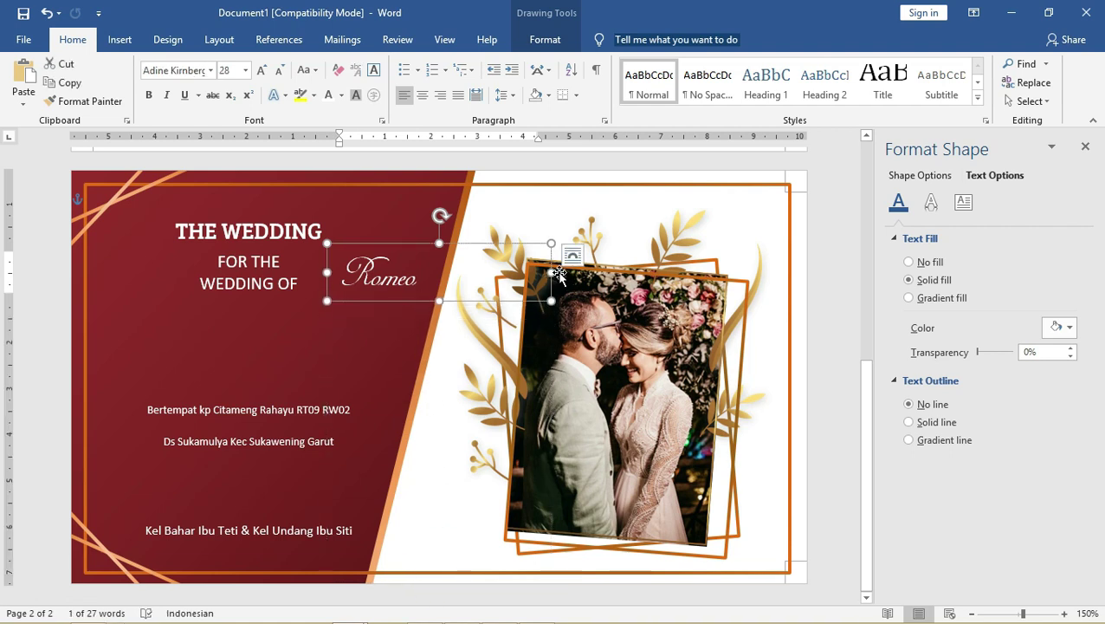
drag(551, 272, 210, 290)
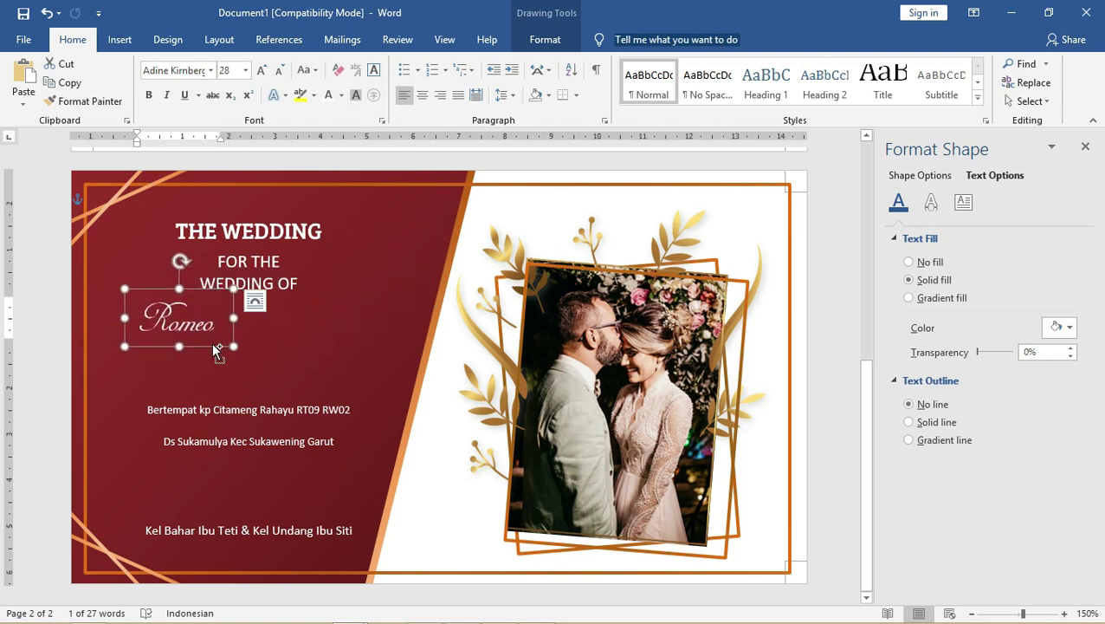
- Duplicate the Romeo box, change its text to '&', and shrink it beside Romeo
ctrl+drag(207, 347, 296, 389)
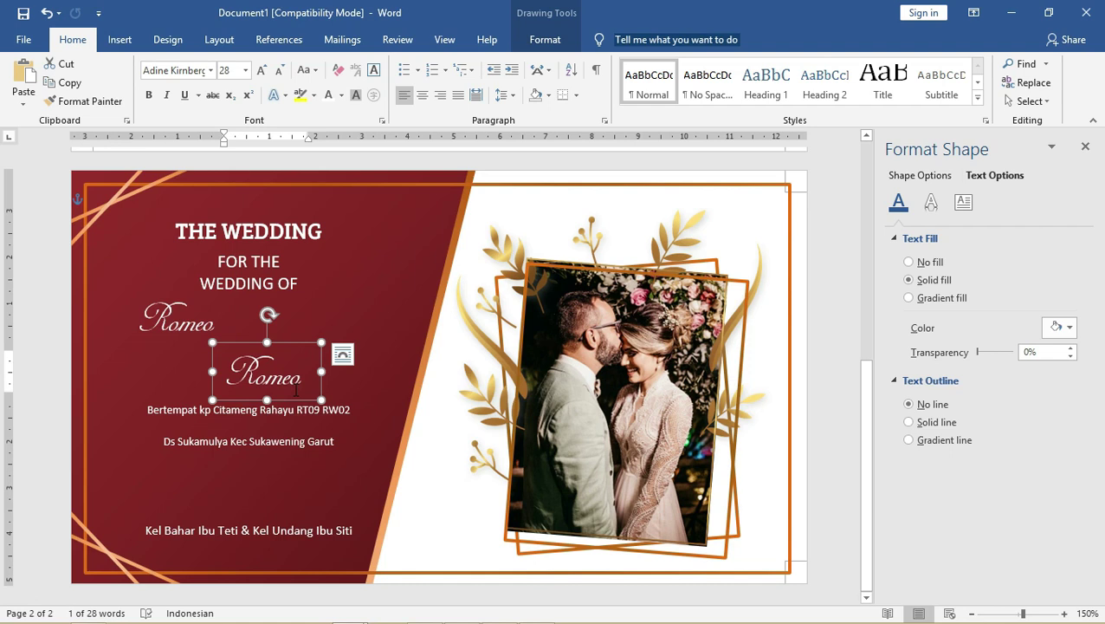
double_click(265, 371)
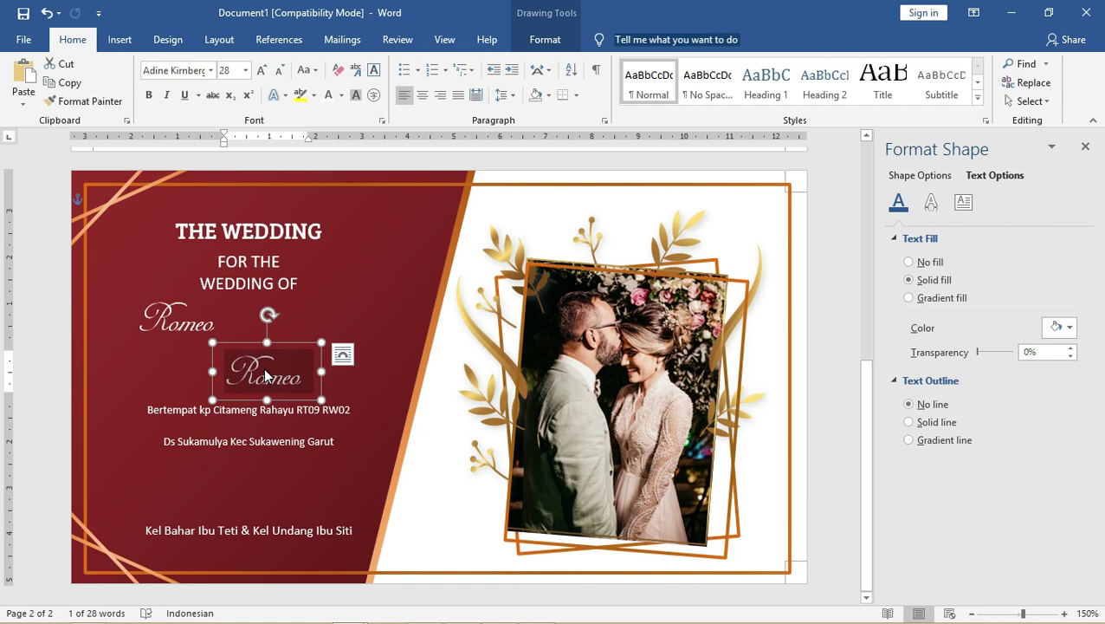
text(&)
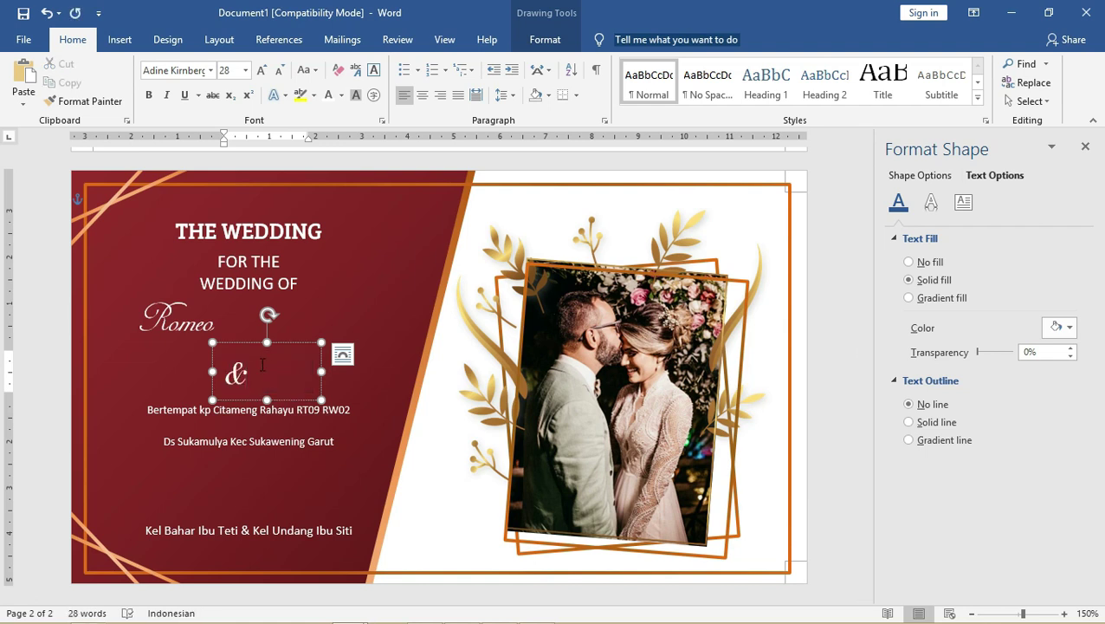
drag(246, 344, 215, 323)
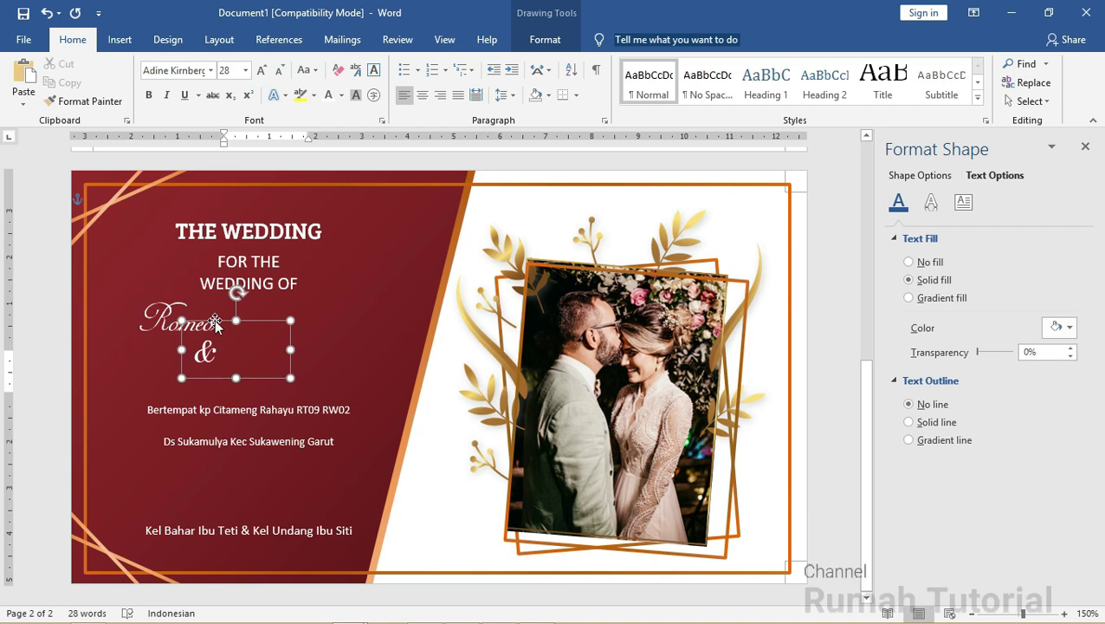
drag(292, 378, 230, 372)
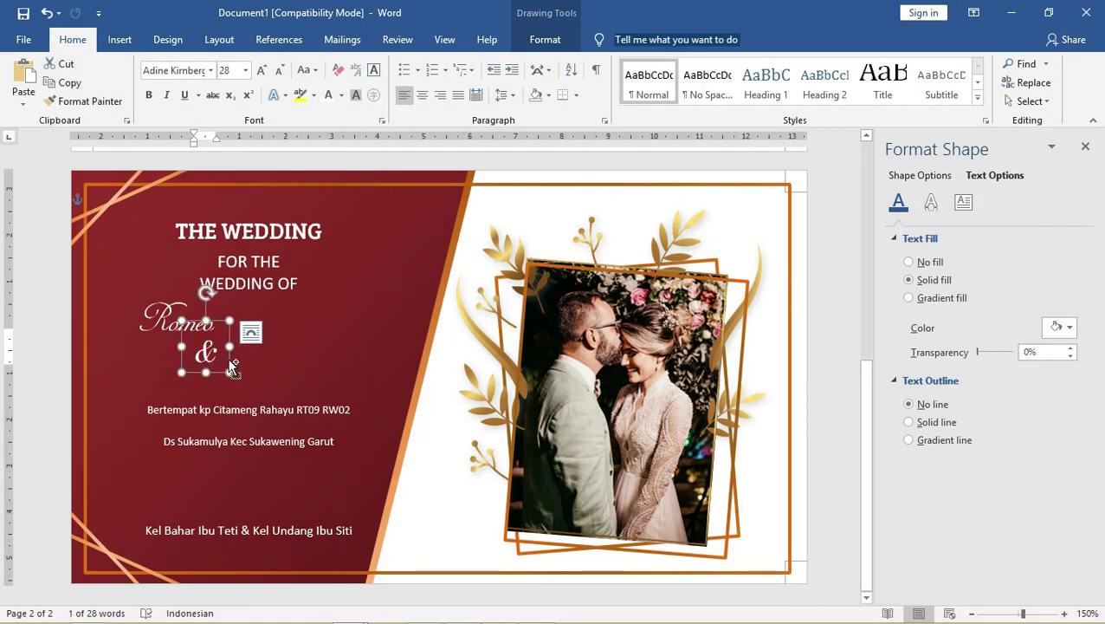
- Copy the & box into a 'Juliet' box, resize it, and place it beside the &
drag(232, 368, 294, 382)
click(267, 365)
key(ctrl+v)
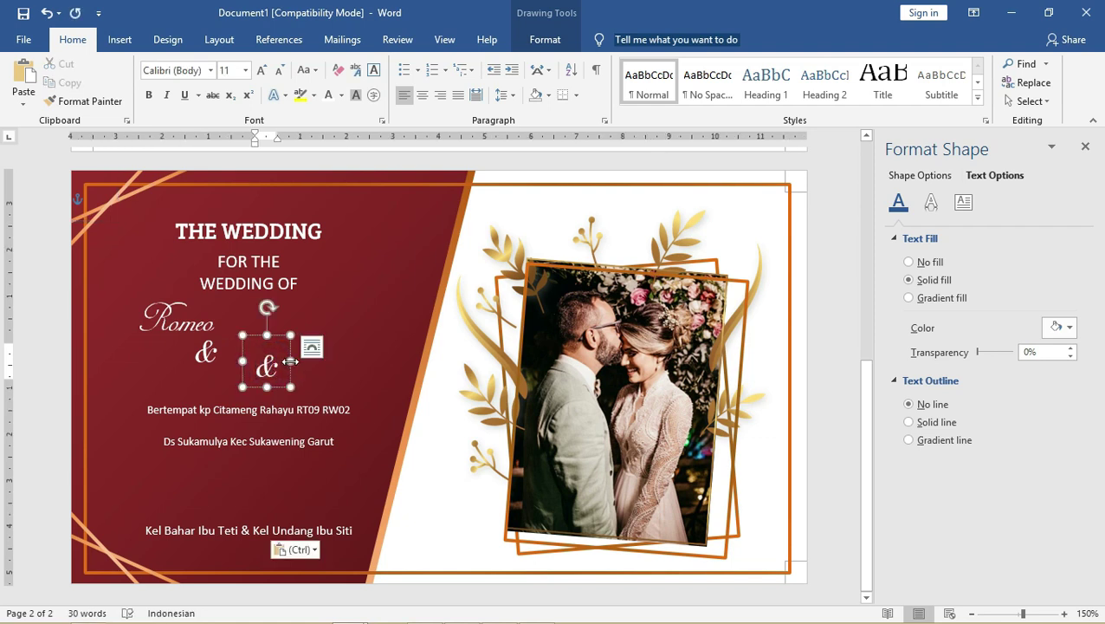
drag(291, 361, 365, 361)
drag(303, 386, 303, 444)
double_click(266, 367)
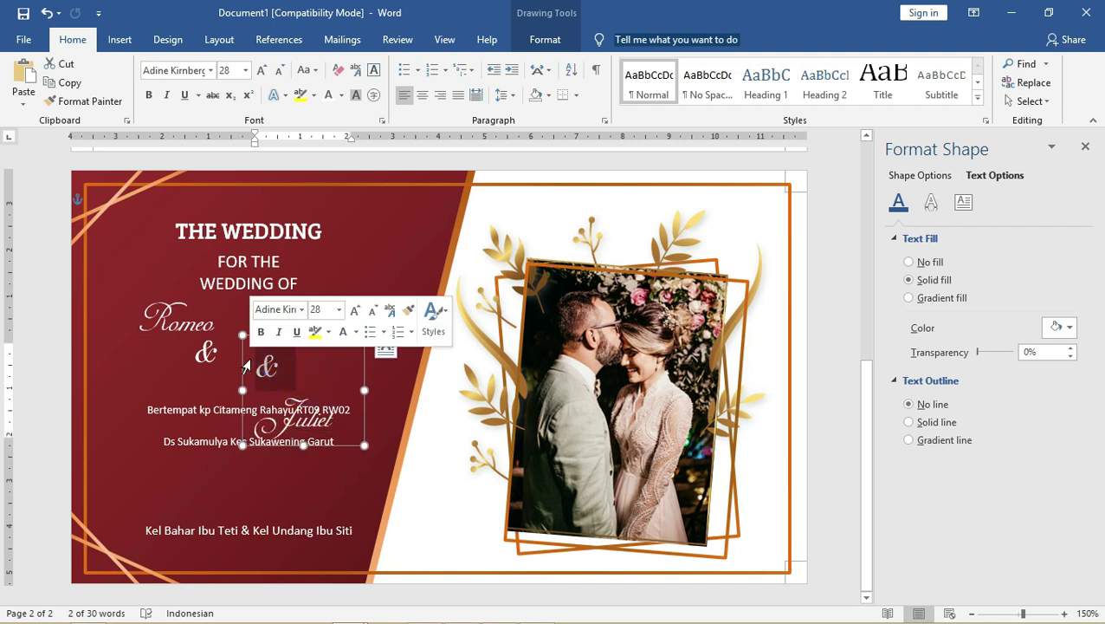
key(Delete)
mouse_move(350, 445)
mouse_down()
mouse_move(311, 438)
mouse_move(266, 401)
mouse_up()
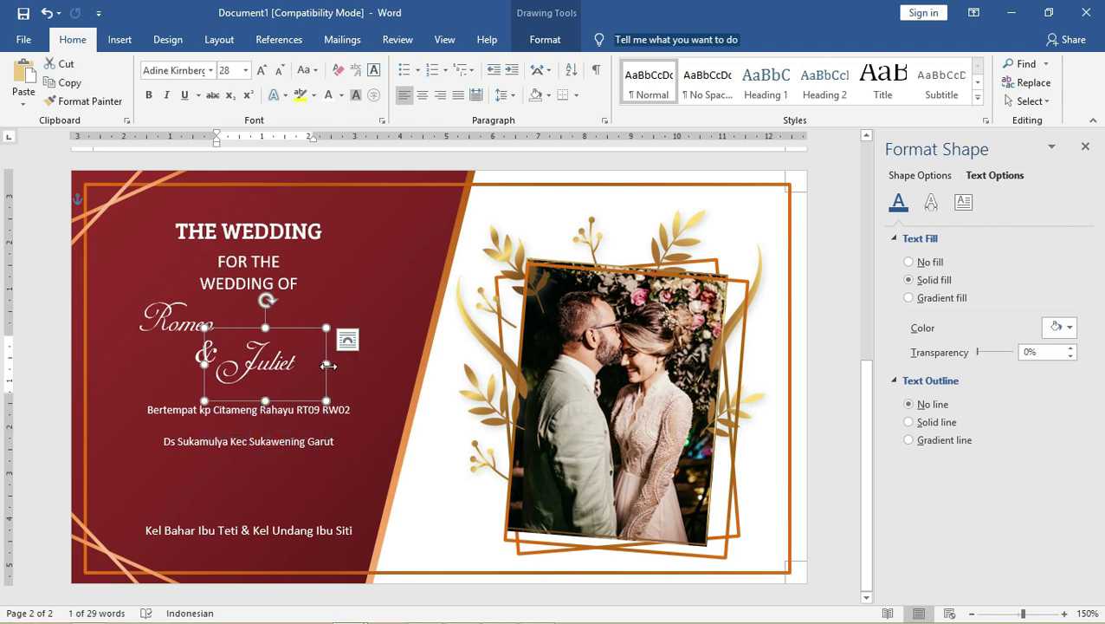
drag(327, 366, 310, 365)
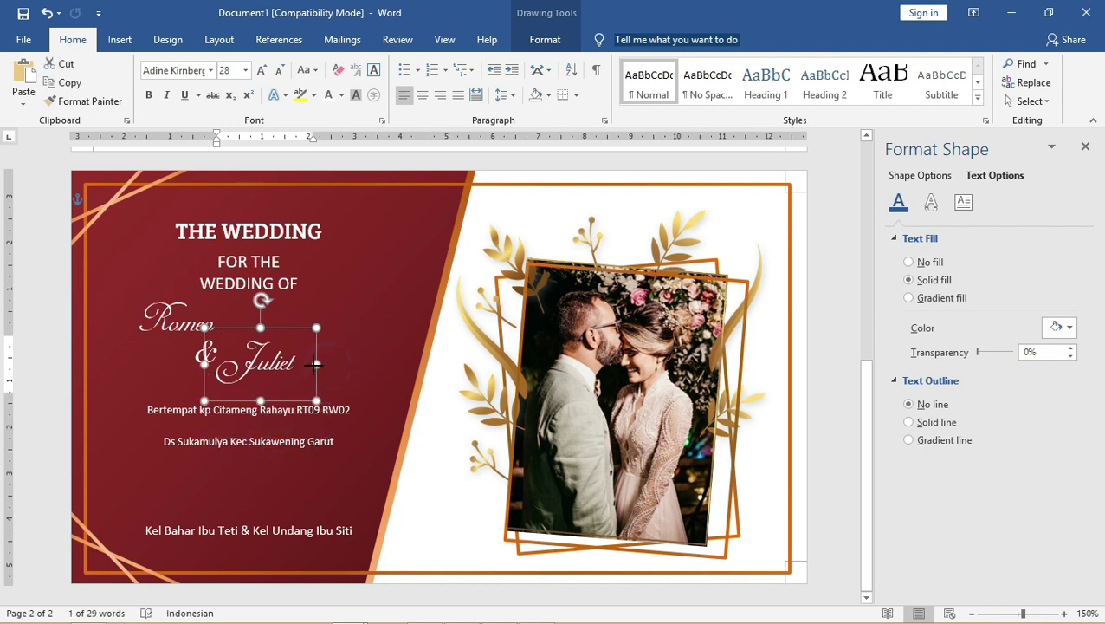
click(171, 324)
click(180, 315)
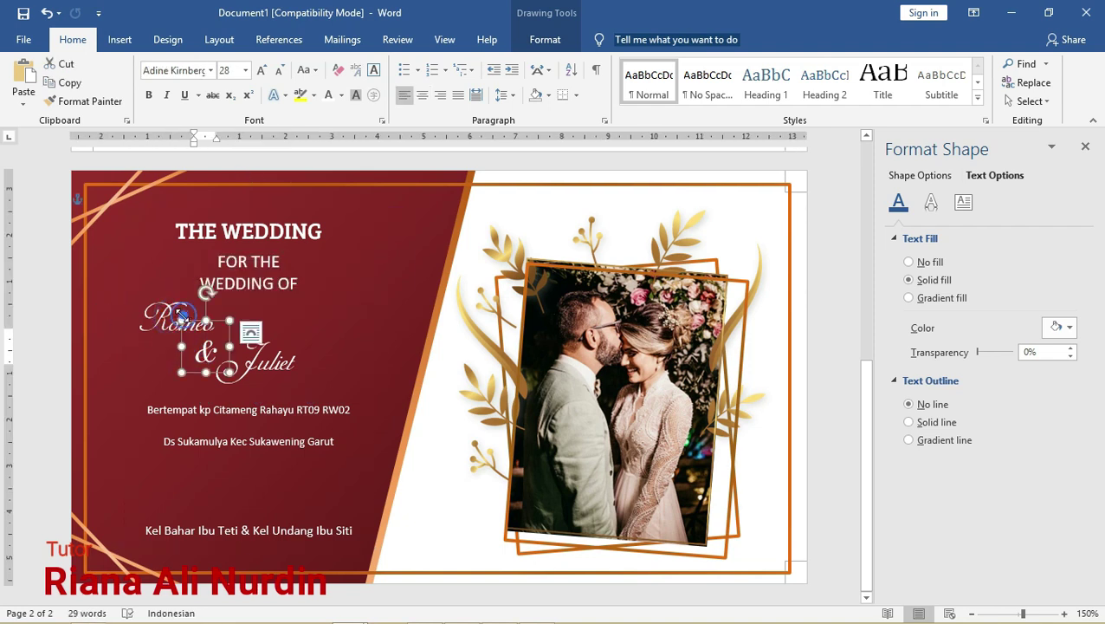
click(173, 319)
click(169, 321)
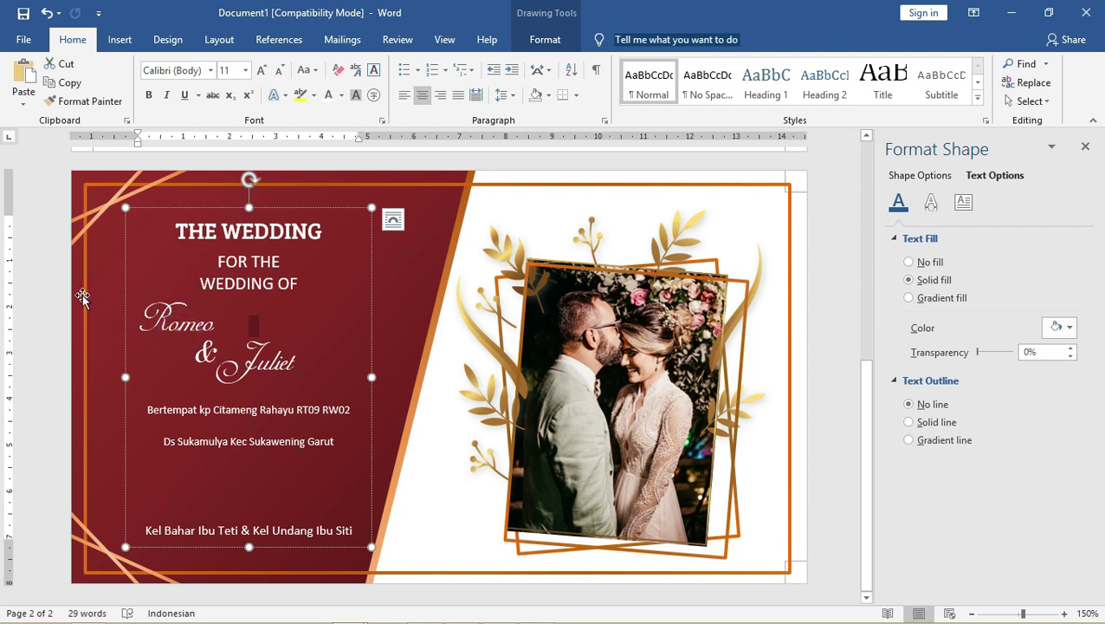
- Nudge the Juliet text box slightly to the right
right_click(177, 211)
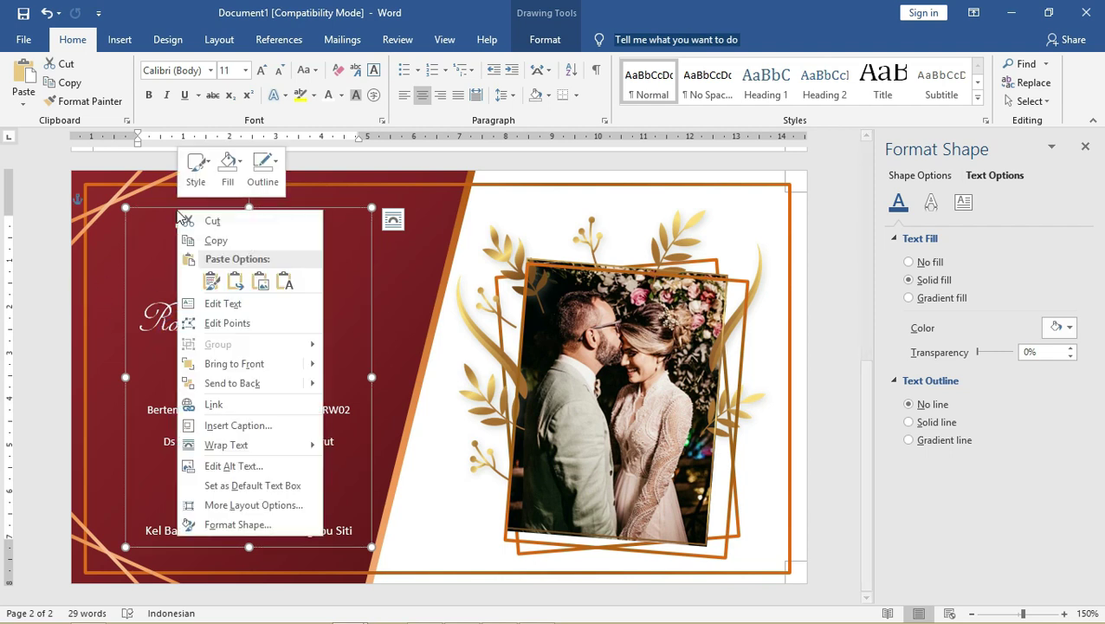
click(330, 313)
click(277, 350)
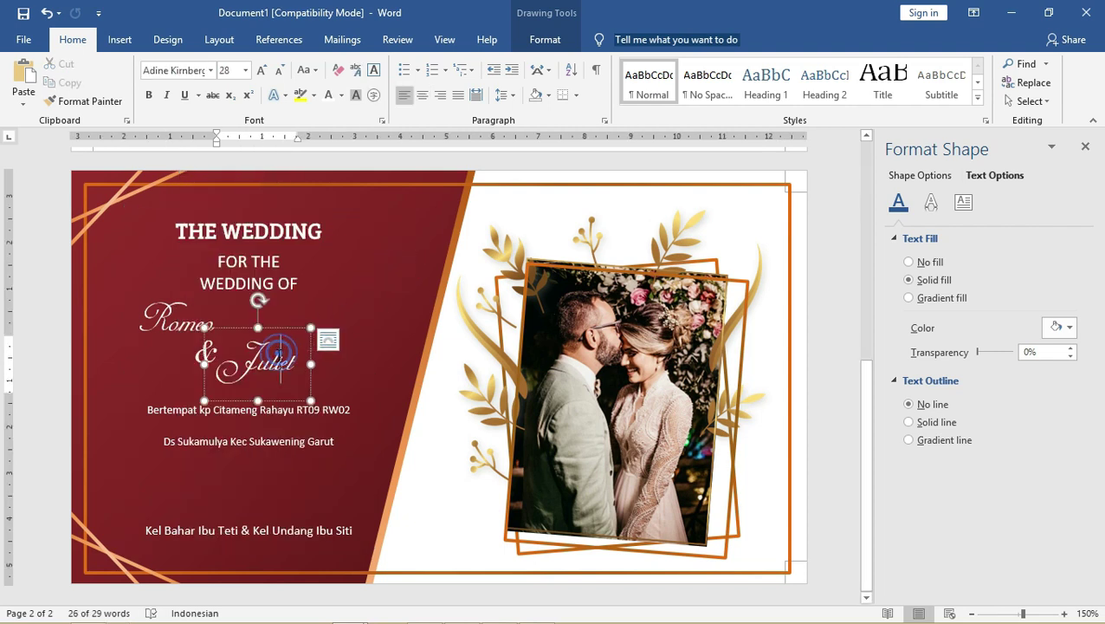
click(240, 329)
key(Right)
key(Right)
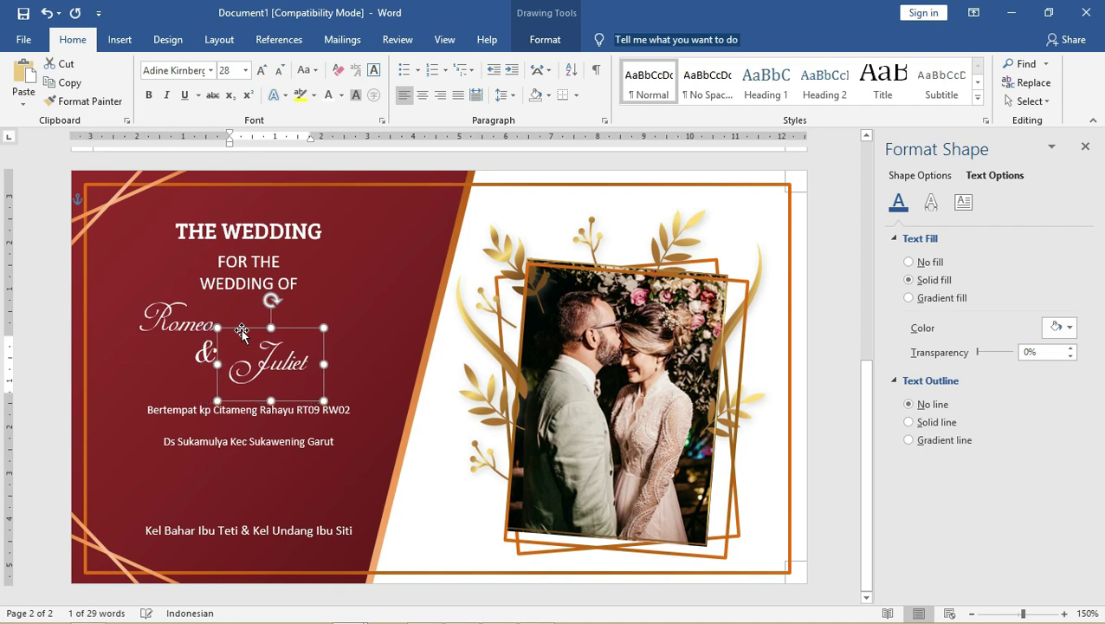
- Nudge the ampersand box with the arrow keys to sit between Romeo and Juliet
click(200, 364)
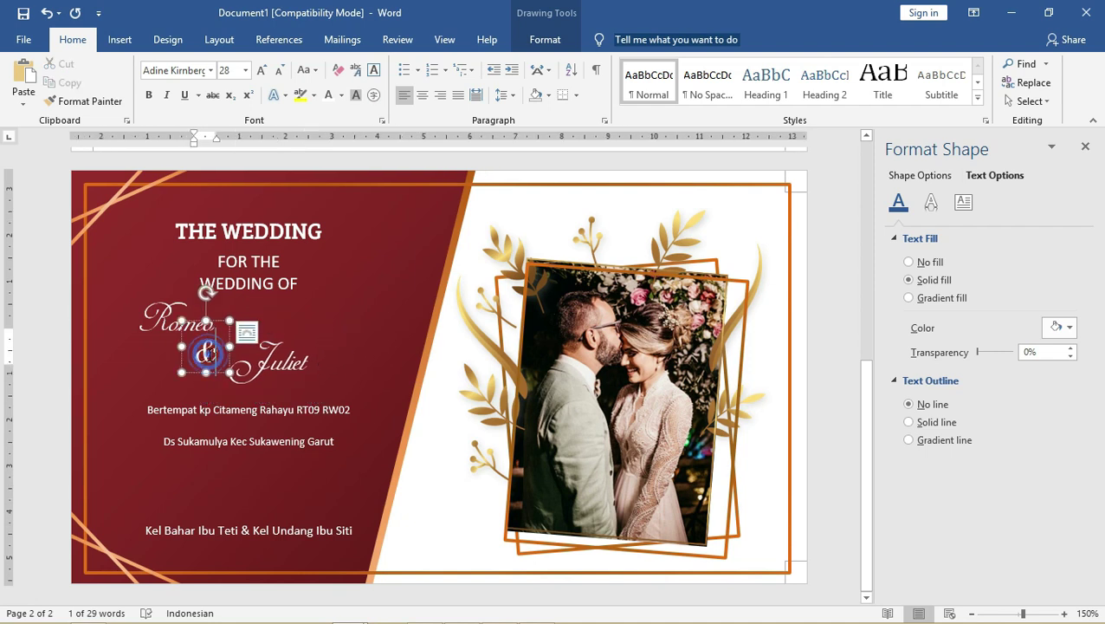
click(213, 322)
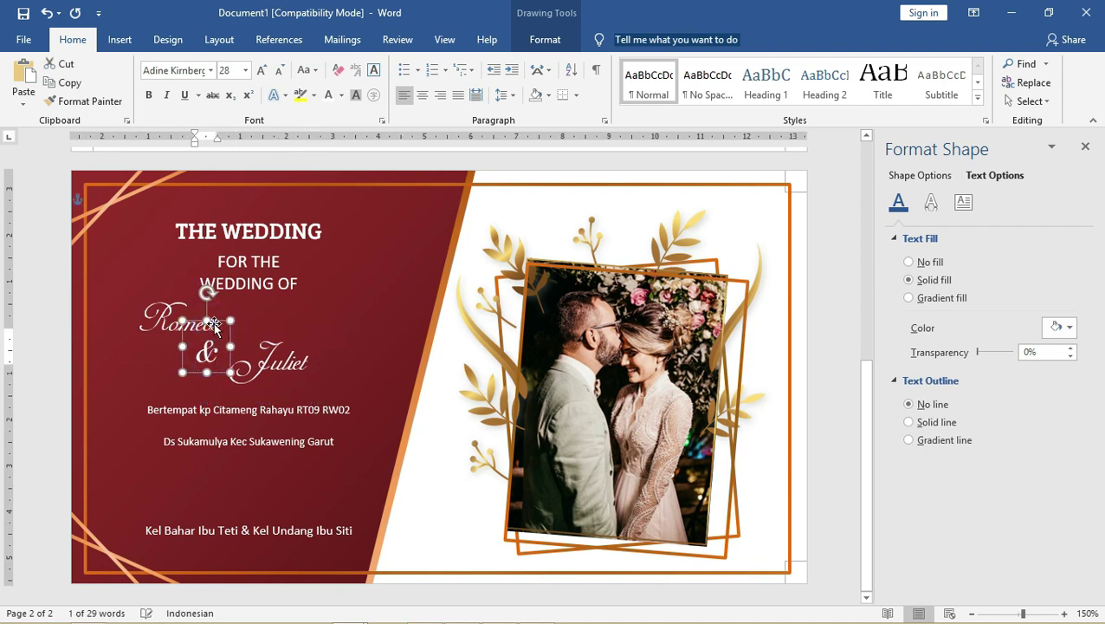
key(Right)
key(Right)
key(Up)
key(Up)
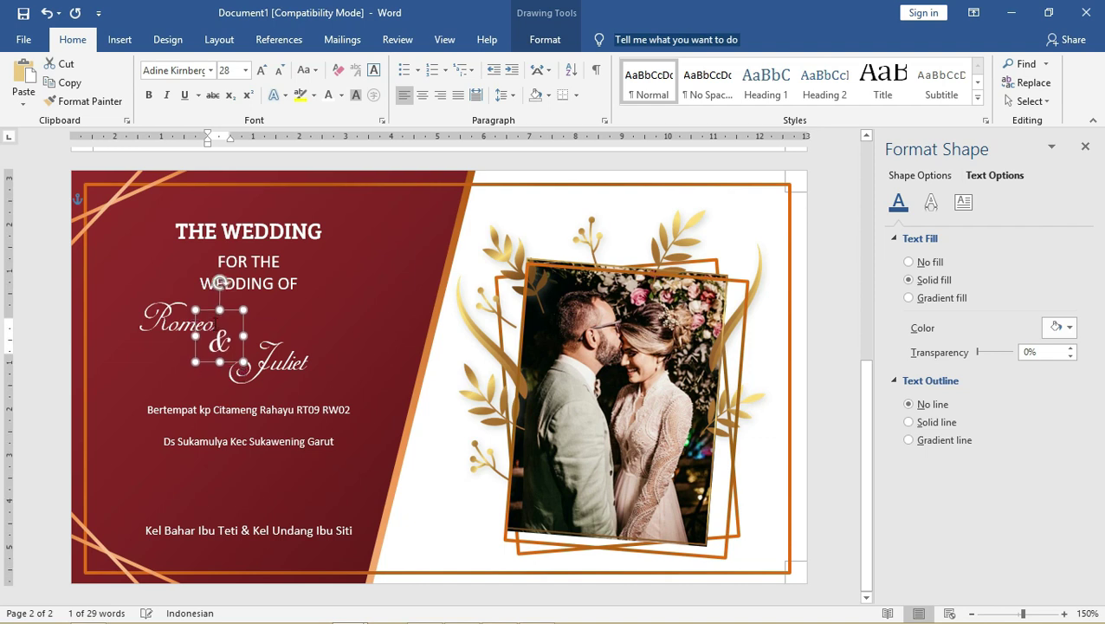
key(Right)
key(ctrl+Down)
key(ctrl+Down)
key(ctrl+Down)
key(ctrl+Down)
key(ctrl+Right)
key(ctrl+Right)
key(ctrl+Right)
key(ctrl+Right)
key(ctrl+Right)
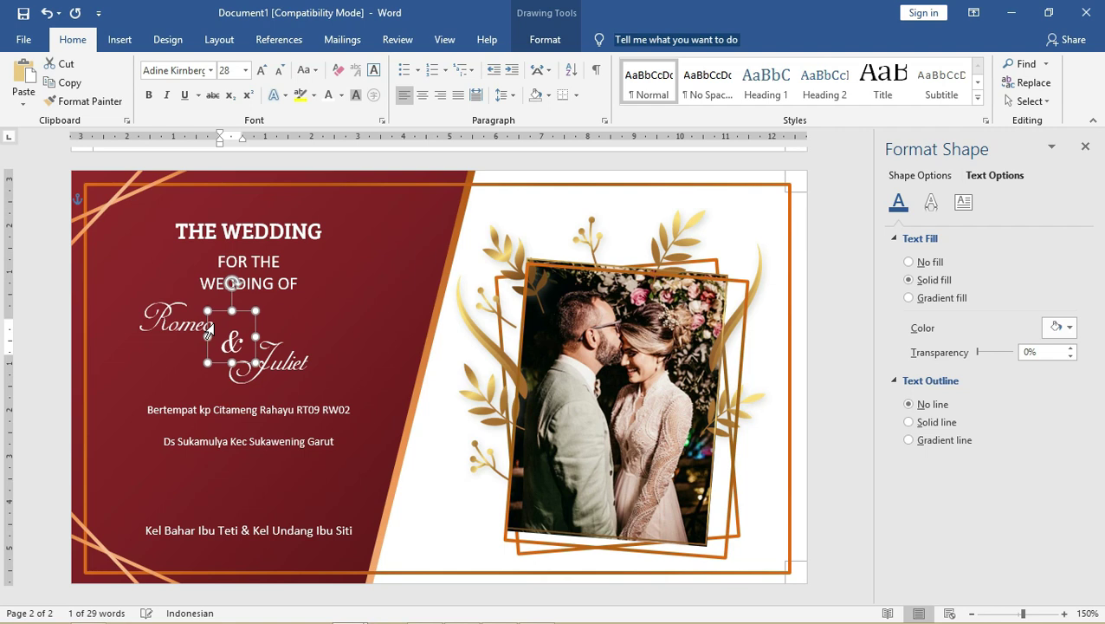
- Reposition the main heading and address text box on the maroon panel
click(159, 320)
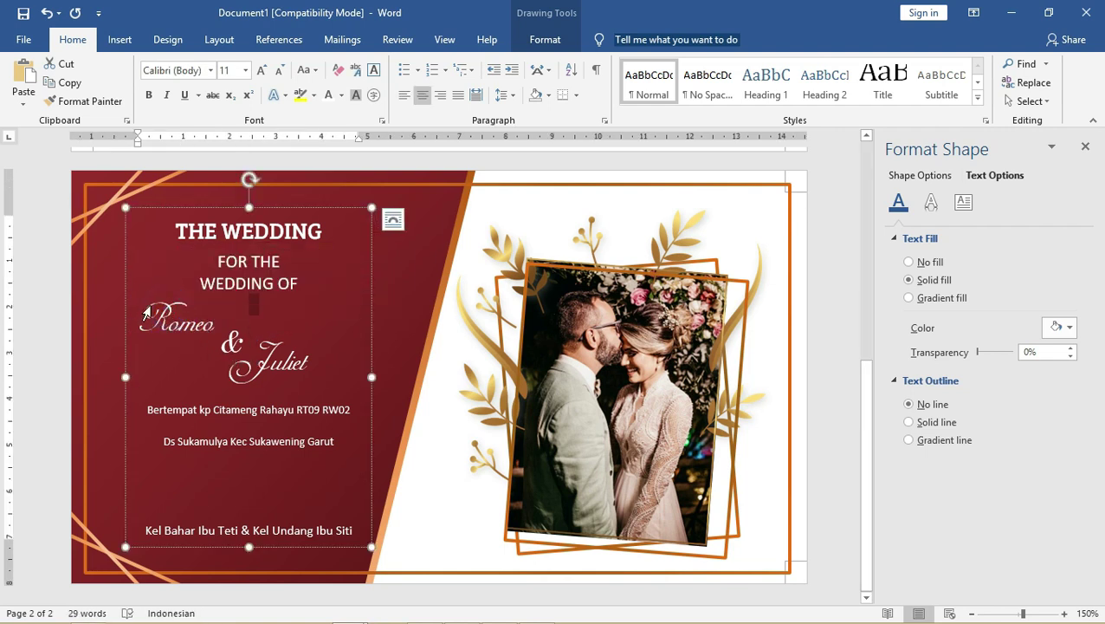
drag(127, 262, 190, 261)
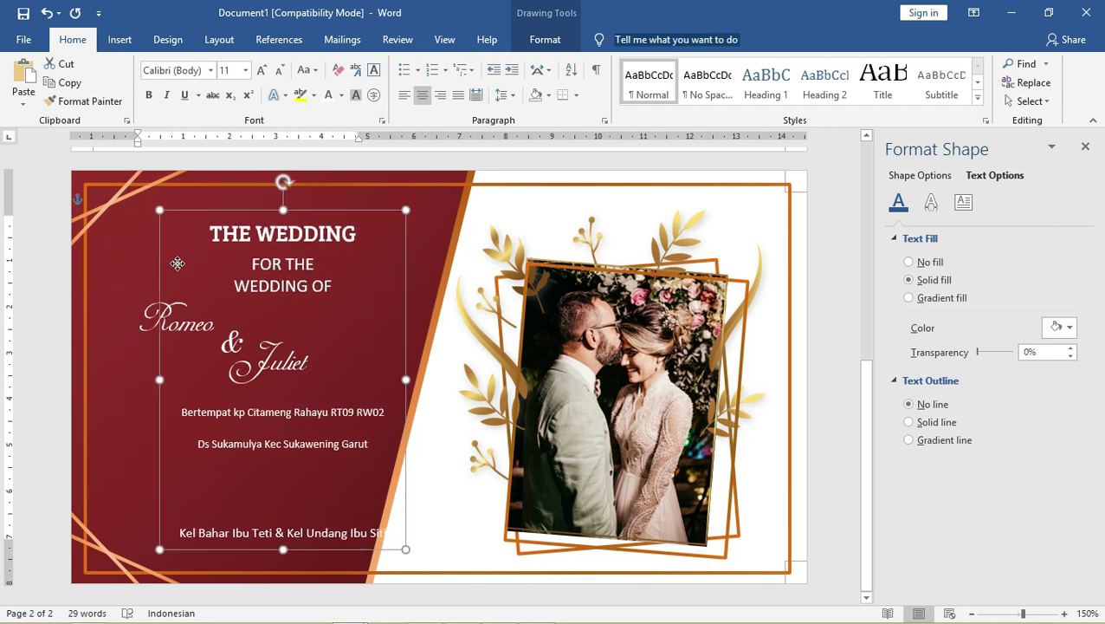
click(171, 298)
right_click(171, 294)
click(128, 258)
click(169, 294)
right_click(168, 290)
click(254, 439)
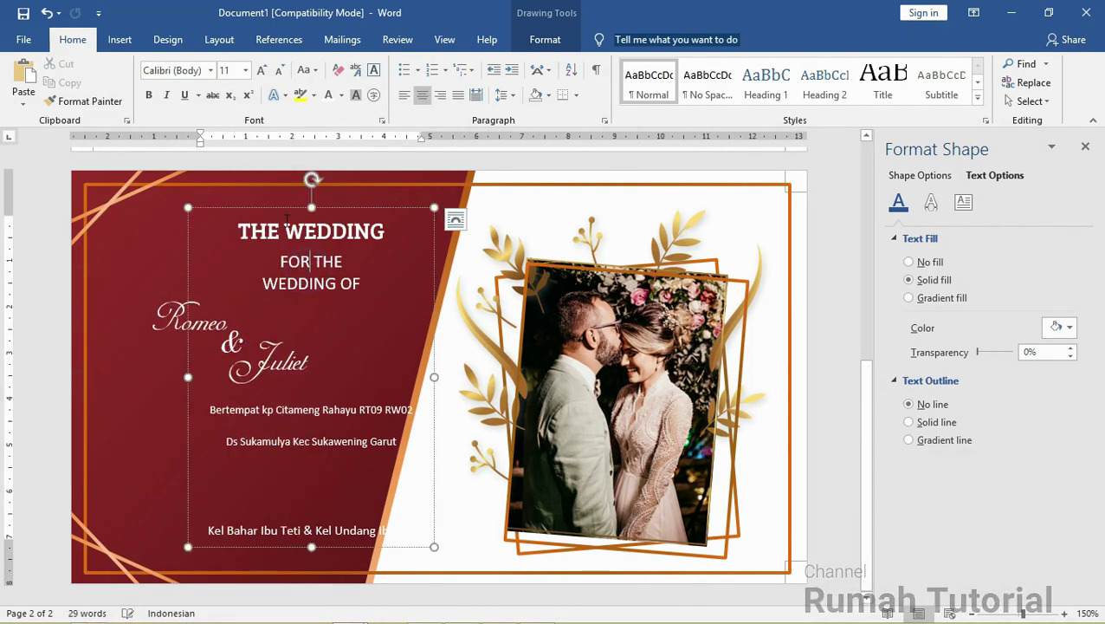
drag(312, 450, 235, 450)
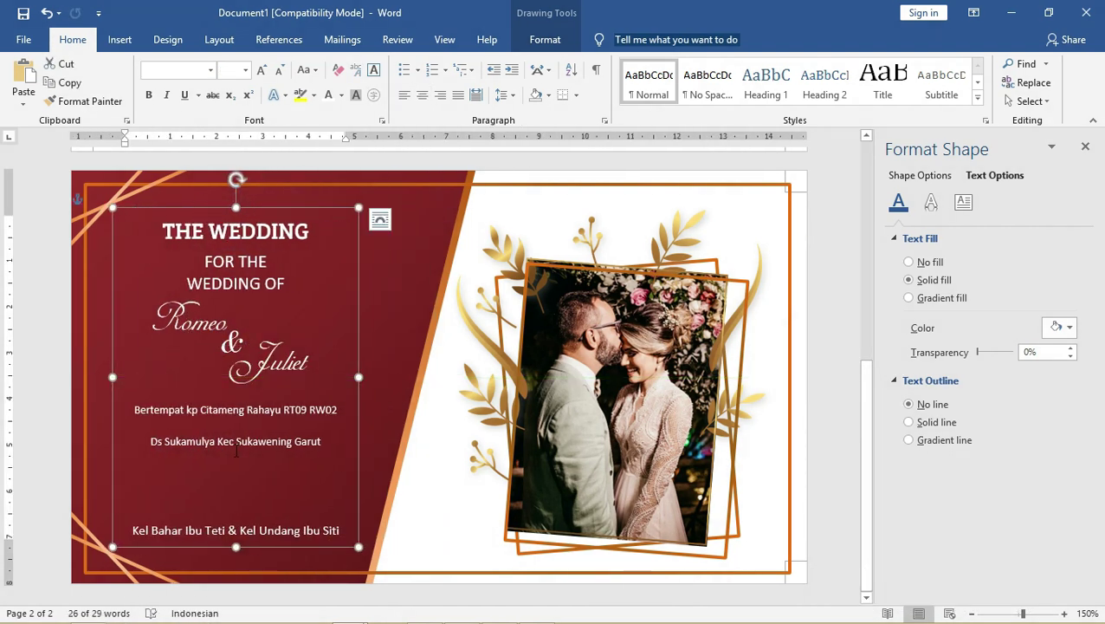
- Change the address lines' font to Bahnschrift
click(380, 219)
click(185, 70)
text(Bahnschrift)
key(Return)
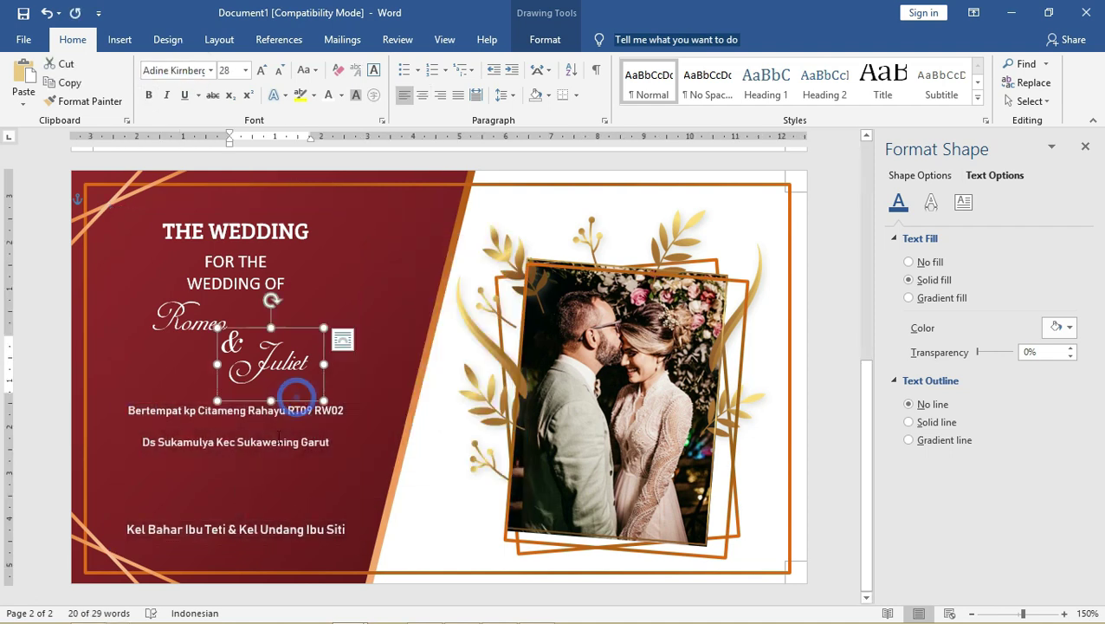
- Draw a small new text box below the address lines
key(ctrl+v)
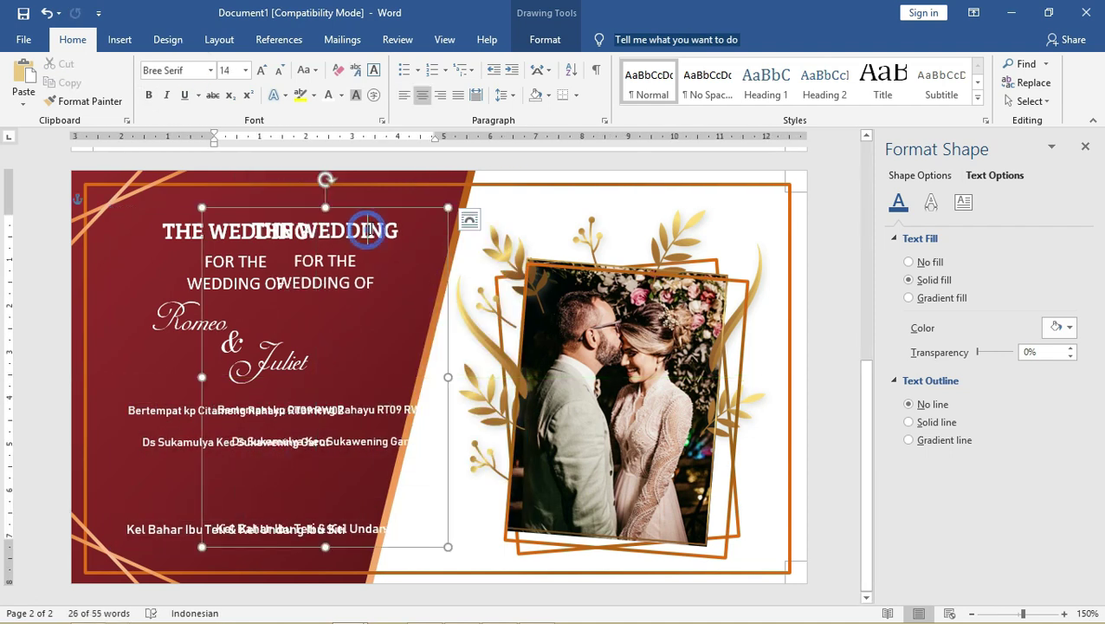
key(ctrl+z)
drag(325, 208, 289, 462)
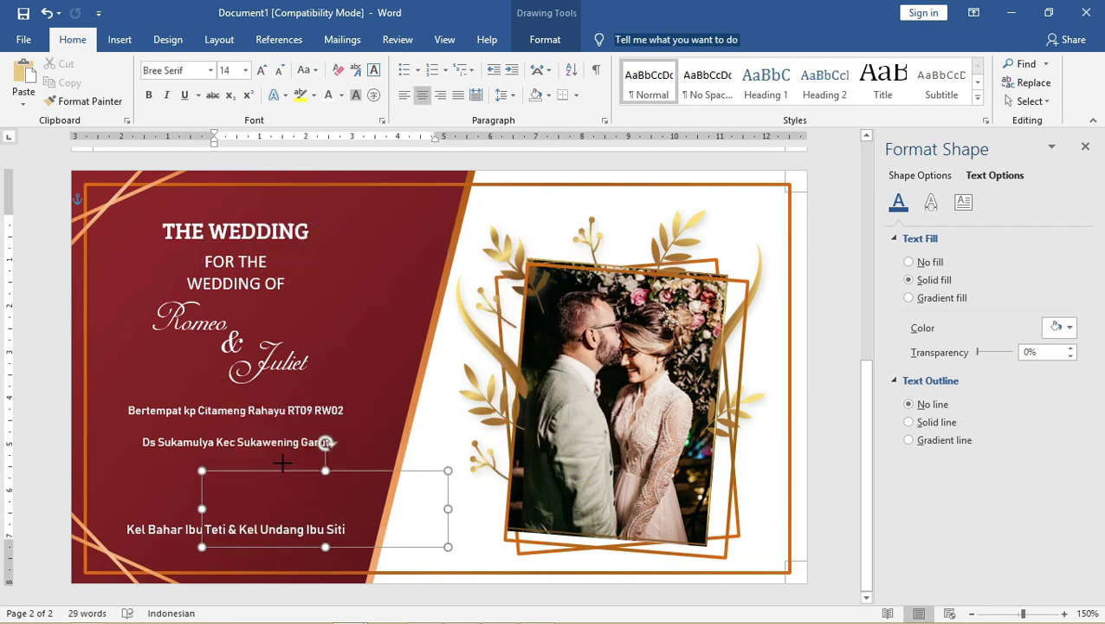
drag(450, 506, 349, 504)
mouse_move(349, 546)
mouse_down()
mouse_move(262, 502)
mouse_move(169, 482)
mouse_up()
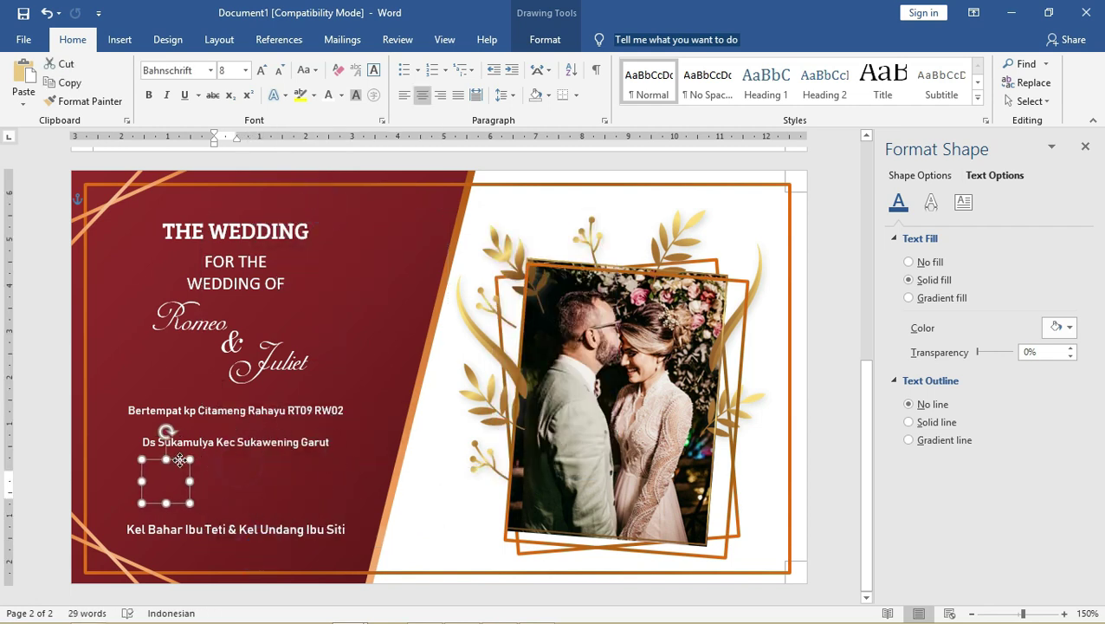
- Fill the new box with GEDUNGPUTIH from Notepad, widen it, and adjust its line spacing
key(alt+Tab)
key(alt+Tab)
double_click(354, 184)
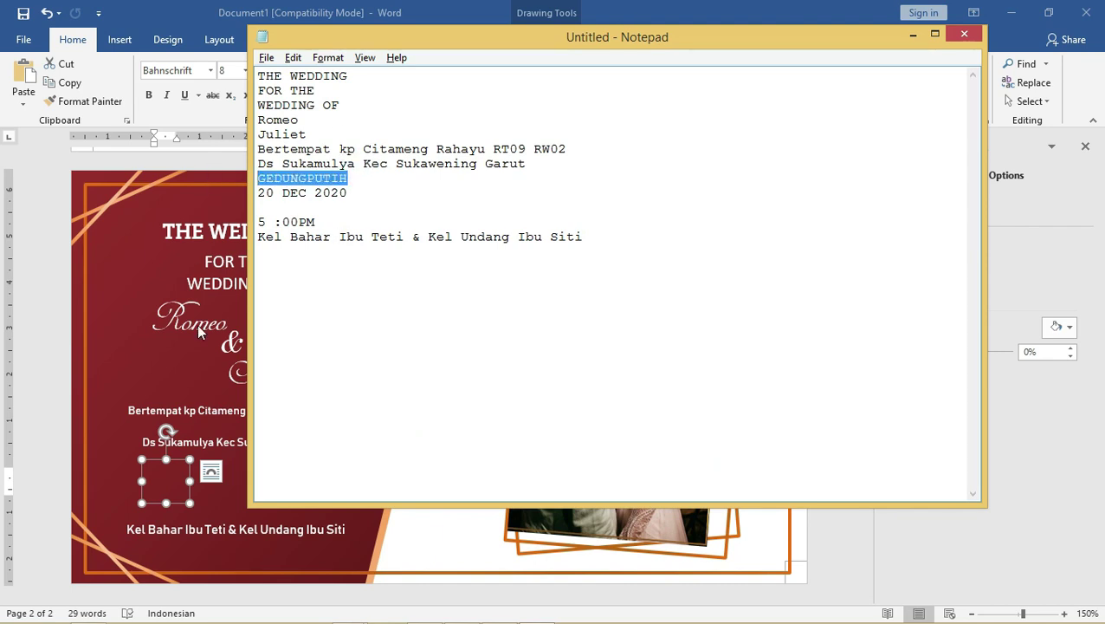
click(167, 485)
drag(142, 502, 118, 516)
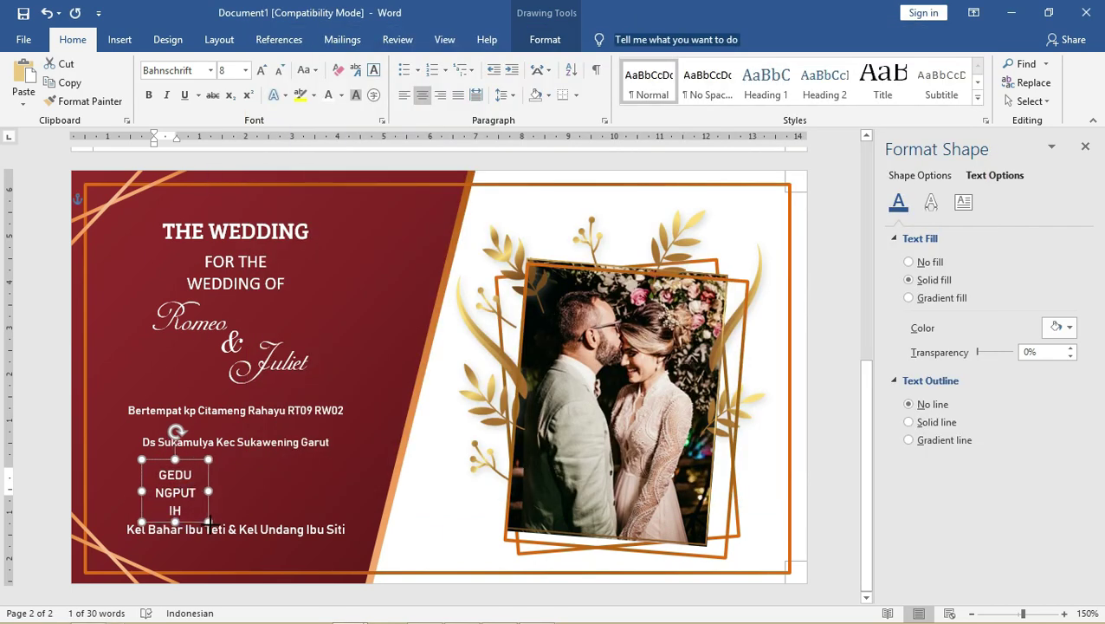
key(ctrl+a)
click(478, 95)
click(529, 271)
drag(184, 468, 178, 473)
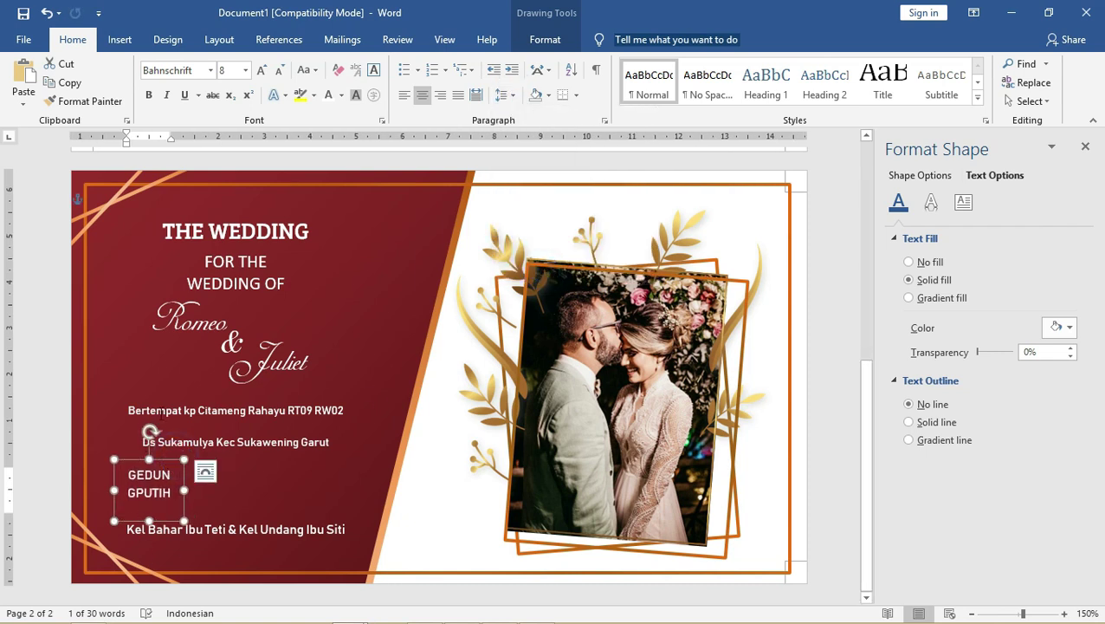
click(104, 205)
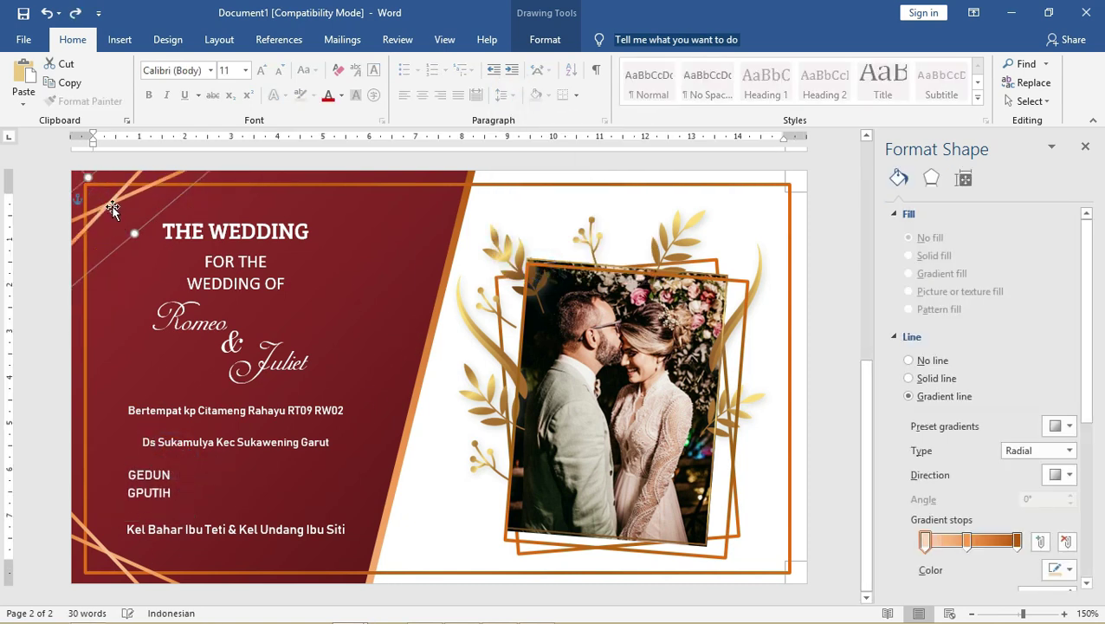
- Move a copy of a decorative gold corner line into the card and stand it vertical
drag(111, 202, 338, 402)
right_click(338, 402)
key(Escape)
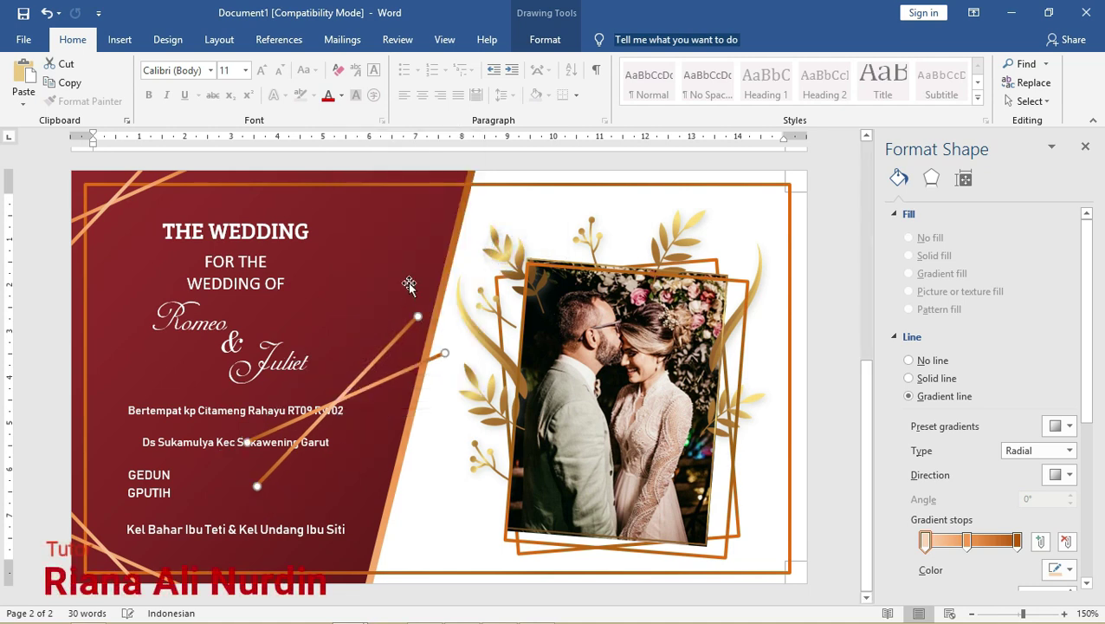
click(415, 322)
click(413, 366)
mouse_move(445, 353)
mouse_down()
mouse_move(249, 314)
mouse_move(200, 419)
mouse_up()
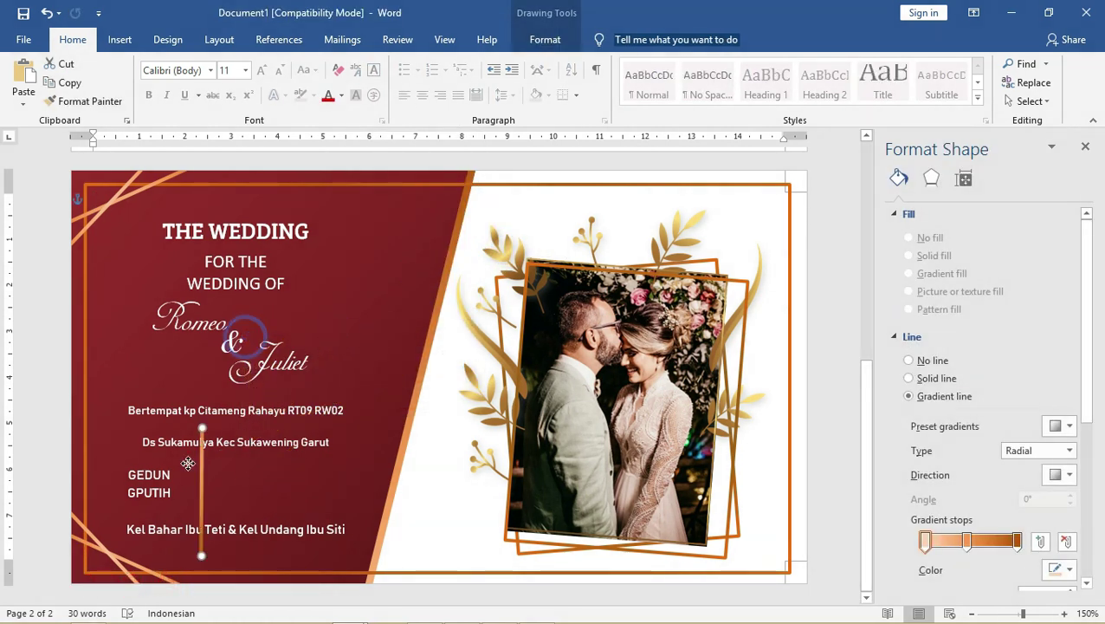
- Shorten the vertical divider and place it beside the GEDUNGPUTIH venue box
drag(200, 560, 185, 508)
drag(186, 421, 187, 452)
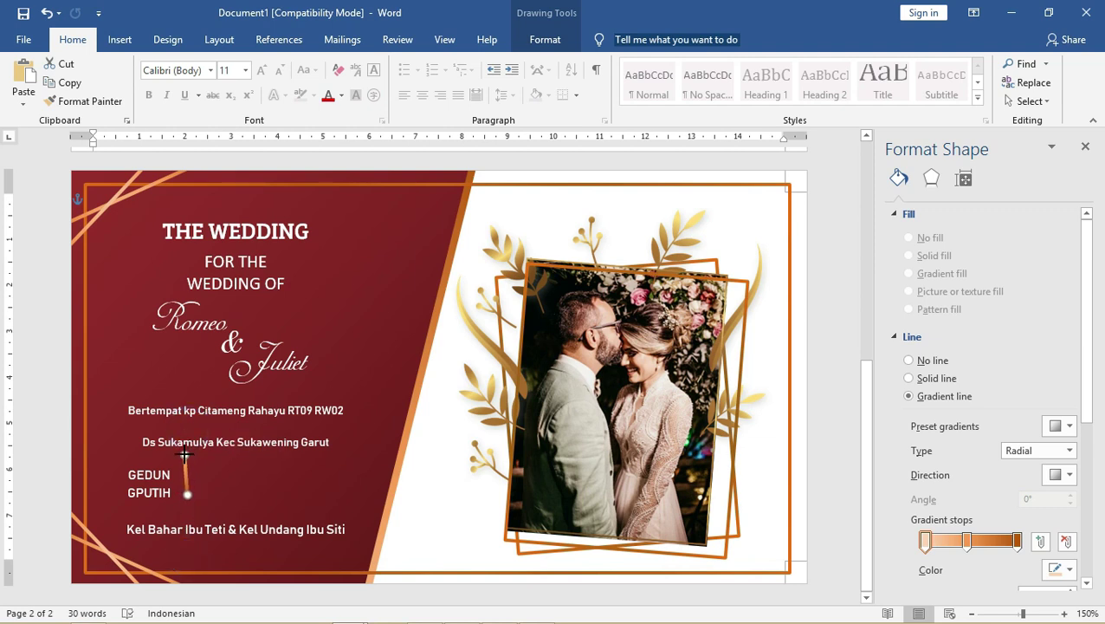
click(186, 476)
click(187, 476)
ctrl+scroll(180, 478, up, 3)
click(180, 470)
drag(180, 471, 281, 490)
- Duplicate the venue box twice along the row and paste 20 DEC 2020 from Notepad into the middle copy
click(155, 483)
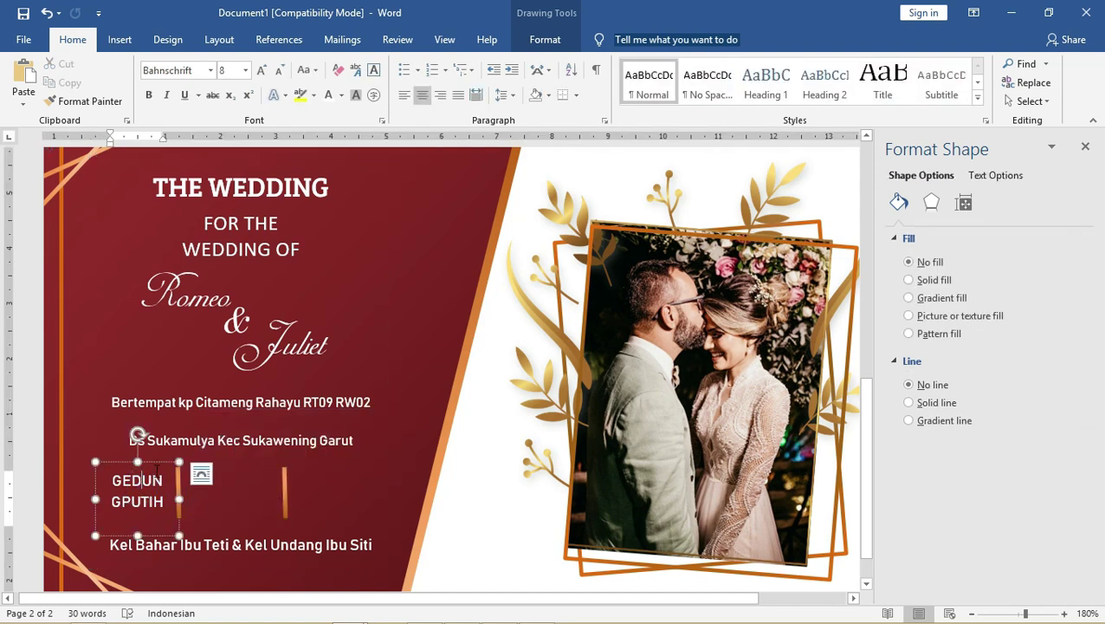
ctrl+drag(154, 468, 335, 457)
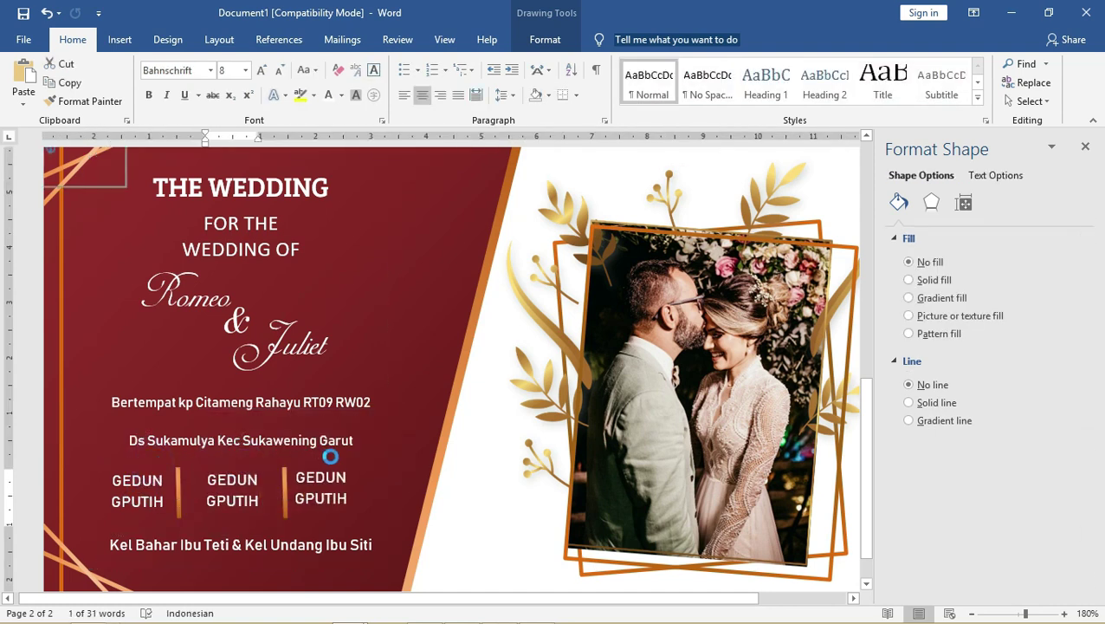
key(alt+Tab)
drag(349, 193, 258, 194)
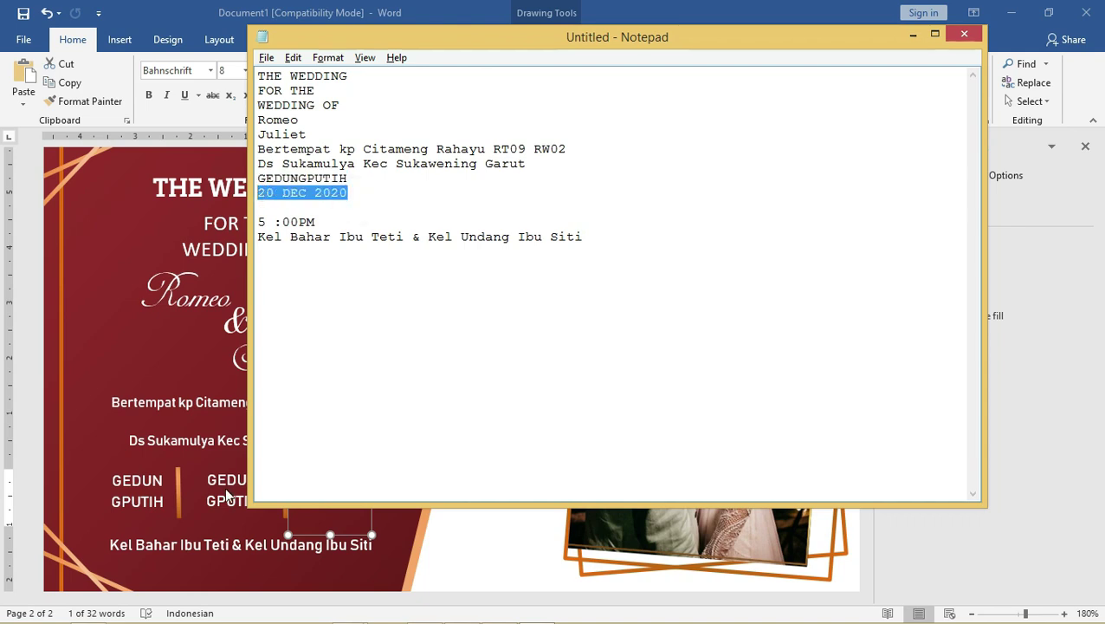
key(ctrl+c)
key(alt+Tab)
key(ctrl+v)
- Replace the third box's text with the time 5 :00PM copied from Notepad
key(alt+Tab)
drag(316, 223, 249, 224)
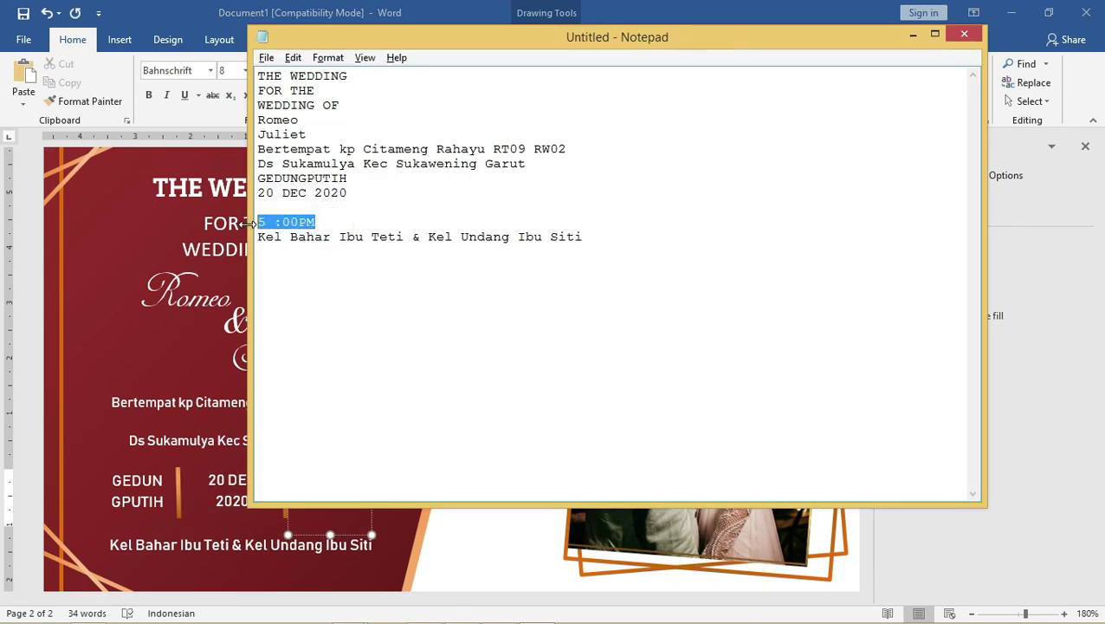
key(ctrl+c)
key(alt+Tab)
key(ctrl+a)
key(ctrl+v)
click(333, 479)
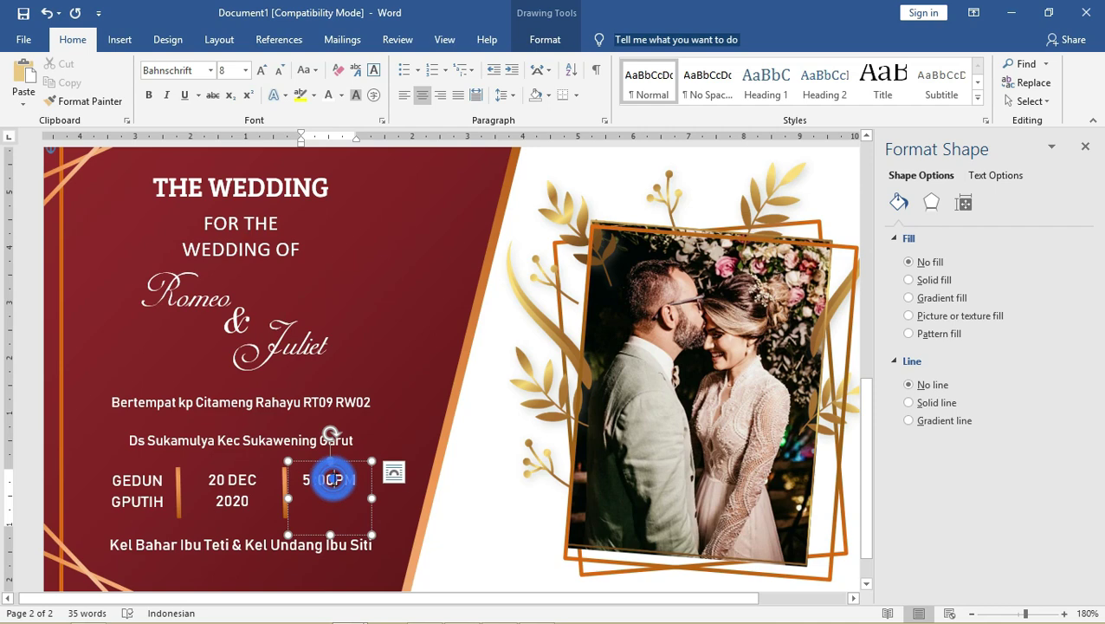
click(447, 326)
ctrl+scroll(322, 337, down, 2)
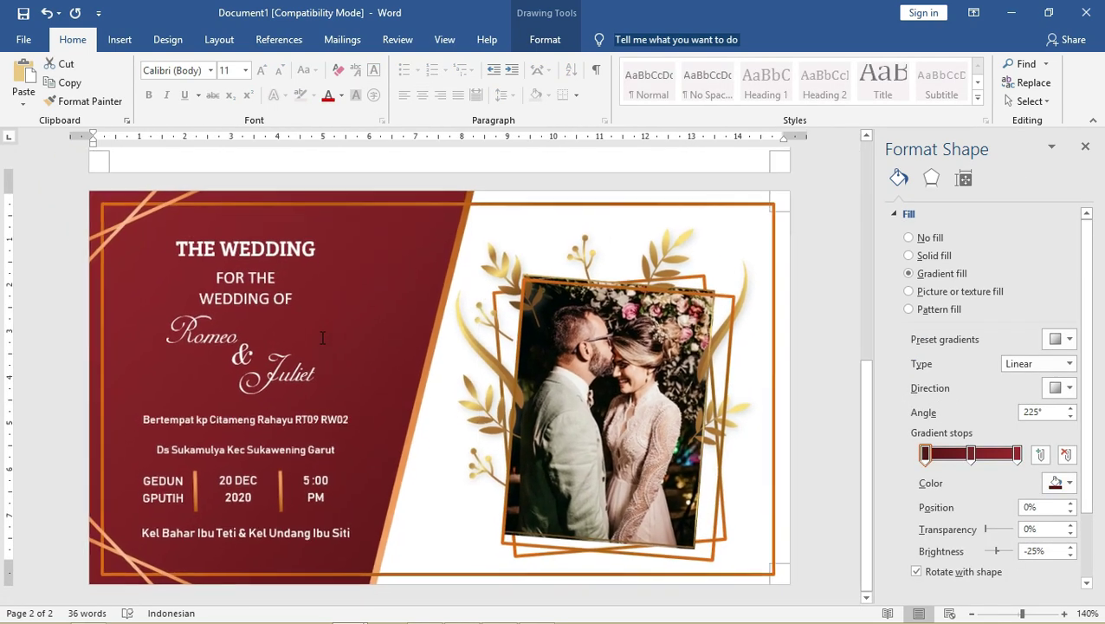
ctrl+scroll(322, 338, up, 1)
drag(866, 459, 871, 511)
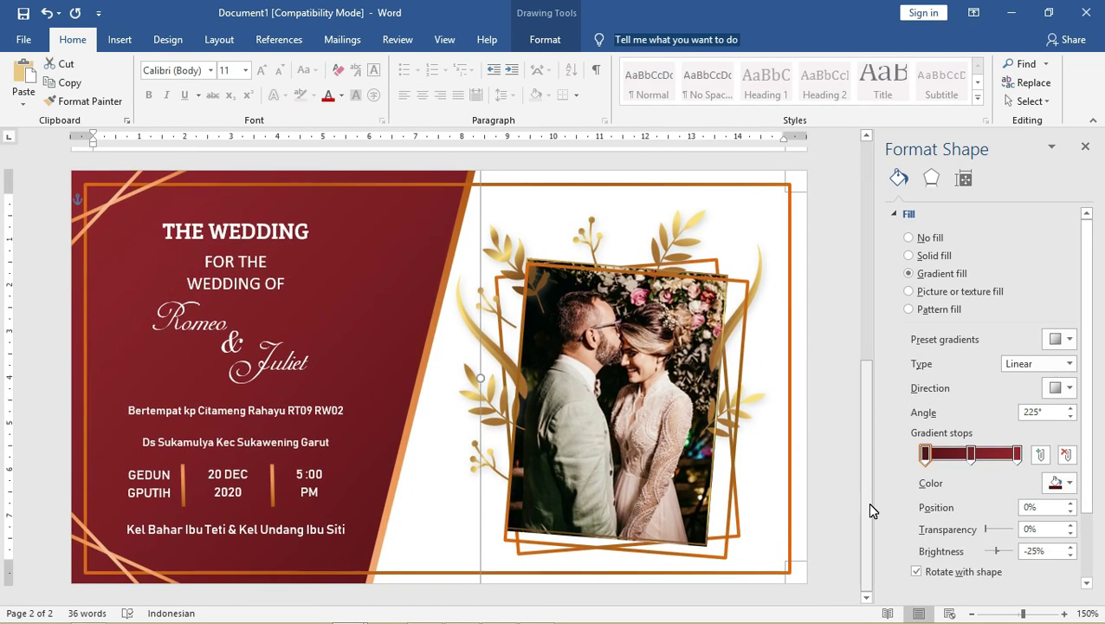